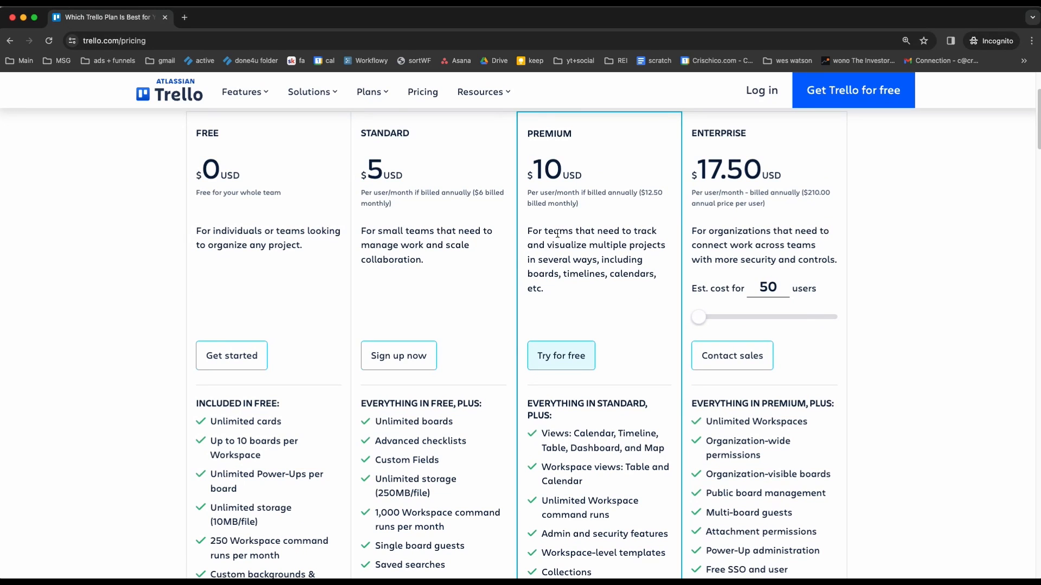
Check the feature lists on the Trello pricing page and close its window to return to the REI CRM Tutorial board.
{"action": "scroll", "coordinate": [556, 233], "scroll_direction": "down", "scroll_amount": 6}
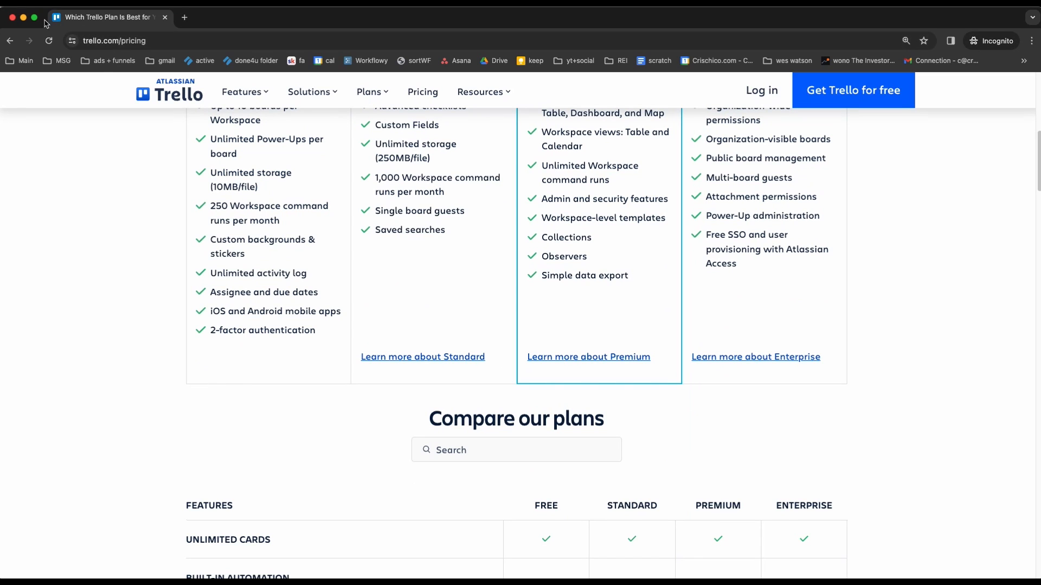
{"action": "left_click_drag", "start_coordinate": [208, 24], "coordinate": [260, 52]}
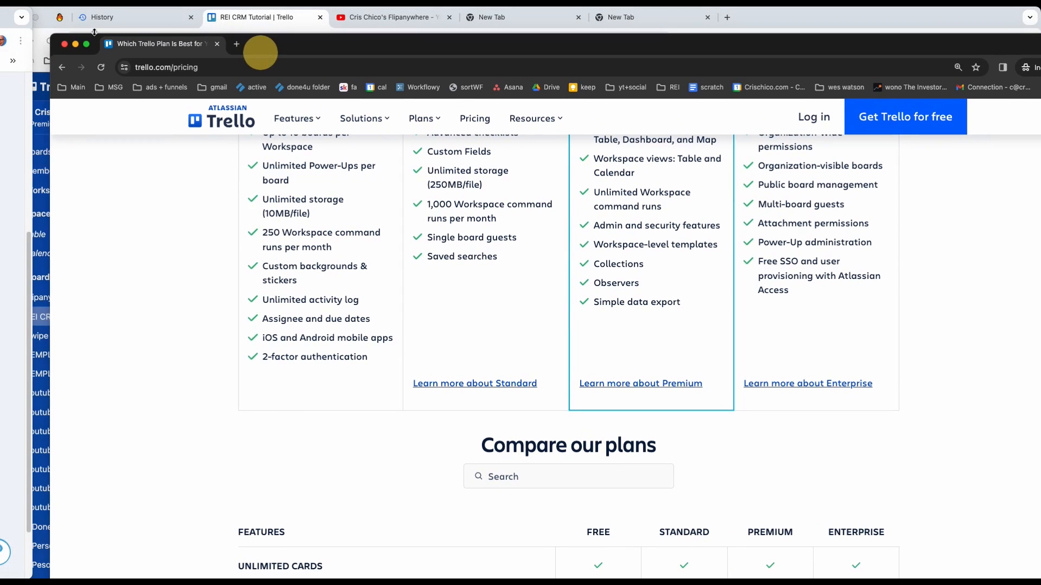
{"action": "left_click", "coordinate": [65, 44]}
{"action": "left_click", "coordinate": [338, 293]}
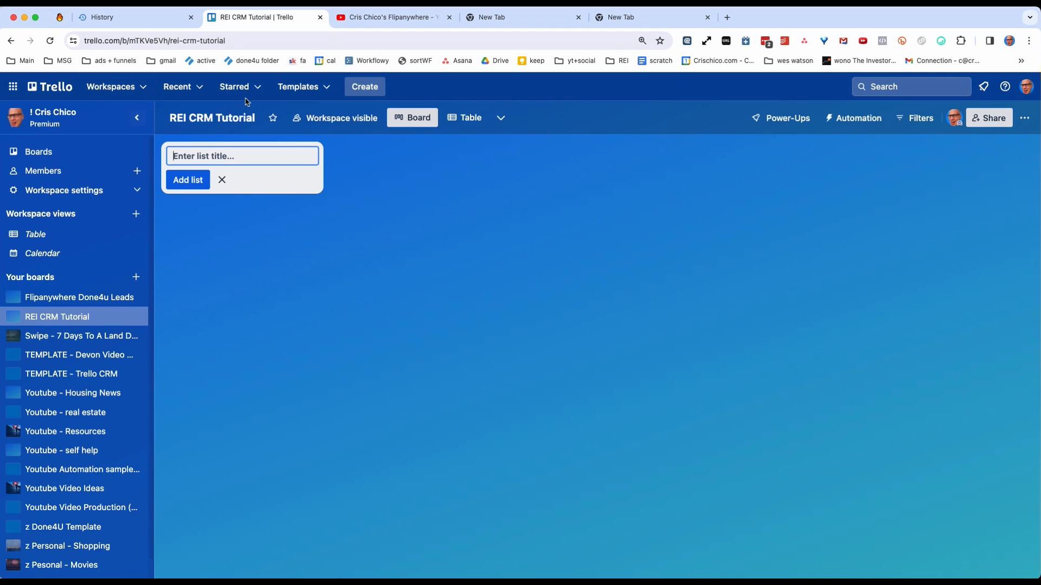
Add a first list titled "Inbox" to the REI CRM Tutorial board.
{"action": "key", "text": "super+grave"}
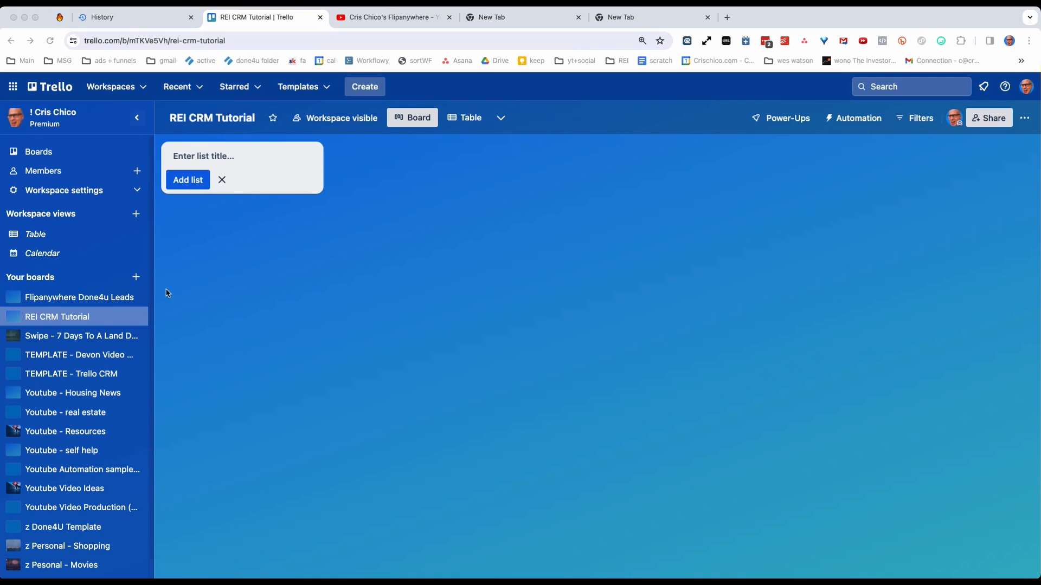
{"action": "left_click", "coordinate": [310, 317]}
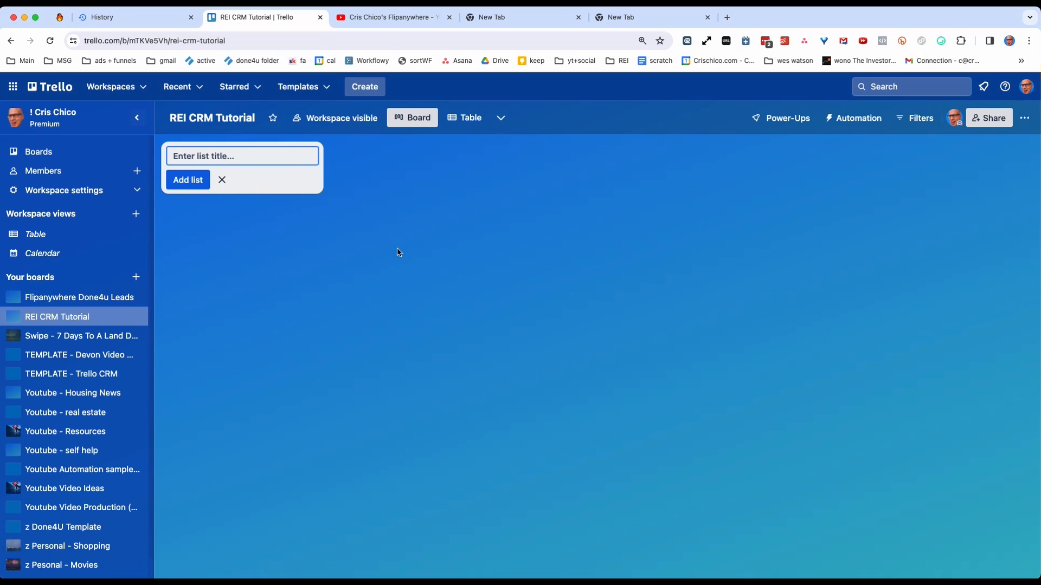
{"action": "type", "text": "Inbox"}
{"action": "key", "text": "Return"}
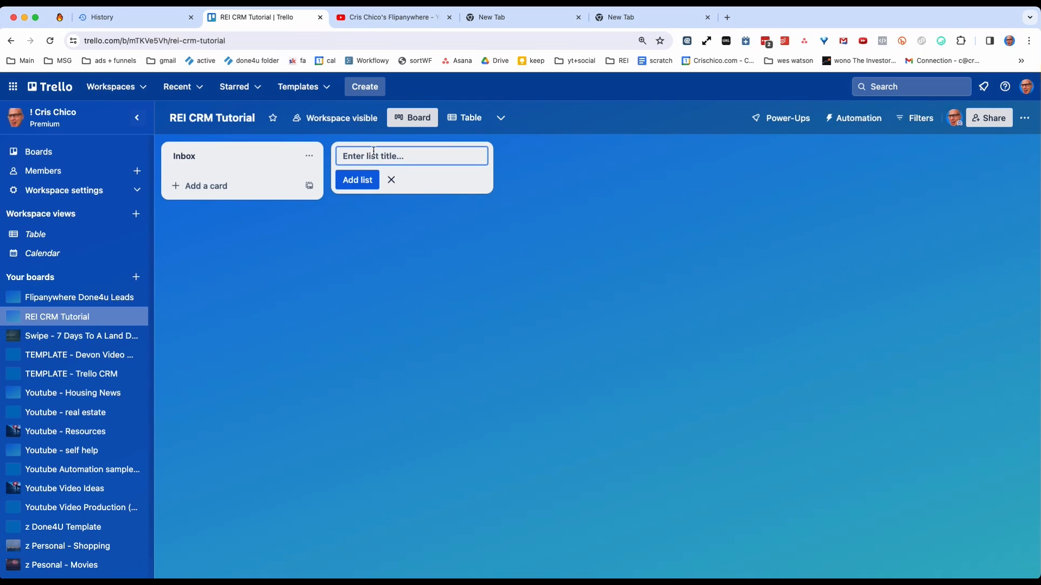
Add a list titled "Attempt 1" after the Inbox list.
{"action": "type", "text": "Attmepte"}
{"action": "key", "text": "BackSpace"}
{"action": "key", "text": "BackSpace"}
{"action": "key", "text": "BackSpace"}
{"action": "key", "text": "BackSpace"}
{"action": "key", "text": "BackSpace"}
{"action": "type", "text": "empt"}
{"action": "key", "text": "Return"}
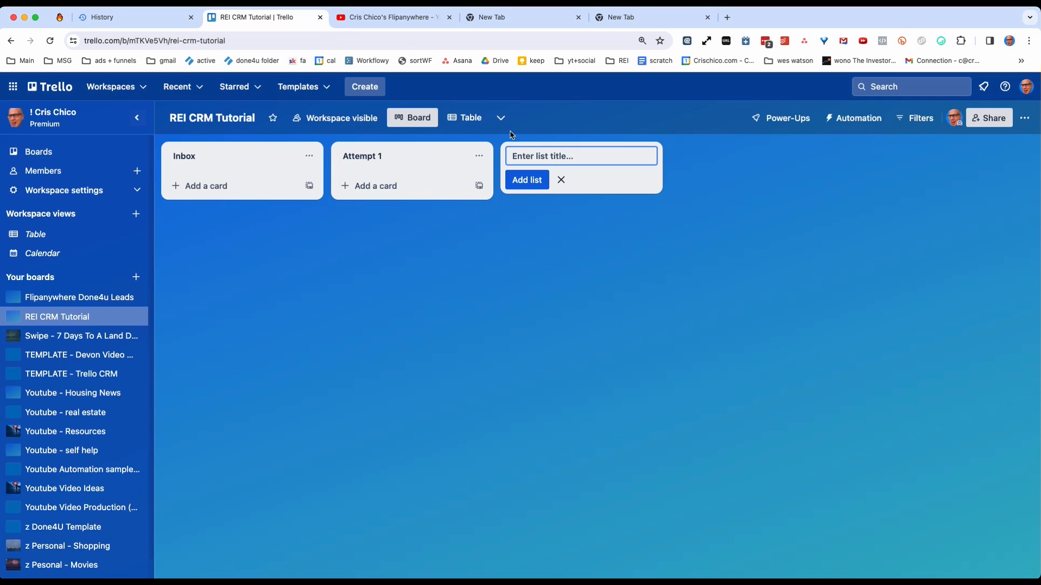
Add two more contact lists titled "Attempt 2" and "Attempt 3".
{"action": "type", "text": "Attempt 2"}
{"action": "key", "text": "Return"}
{"action": "type", "text": "Attempt 3"}
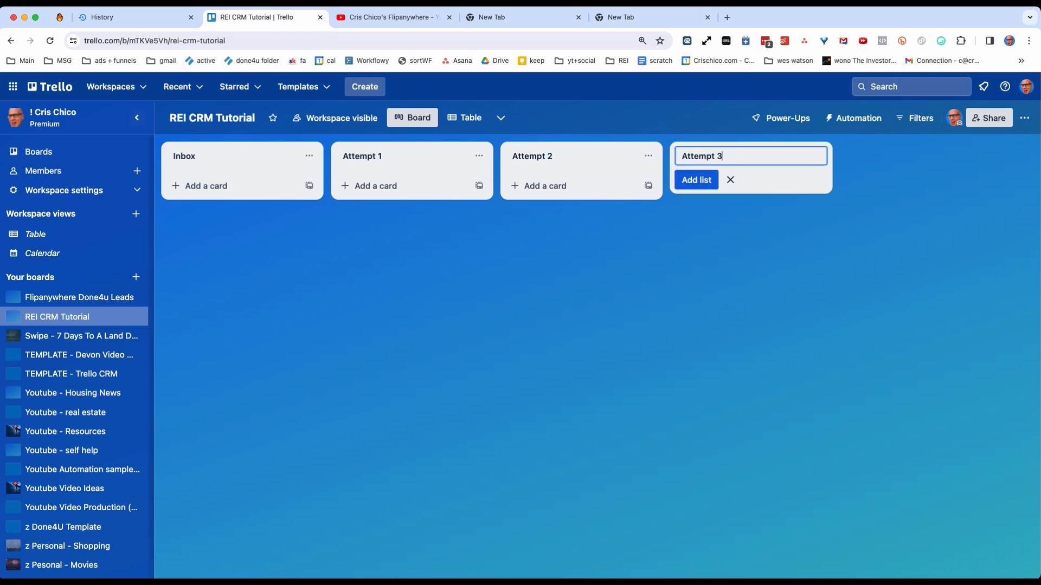
{"action": "key", "text": "Return"}
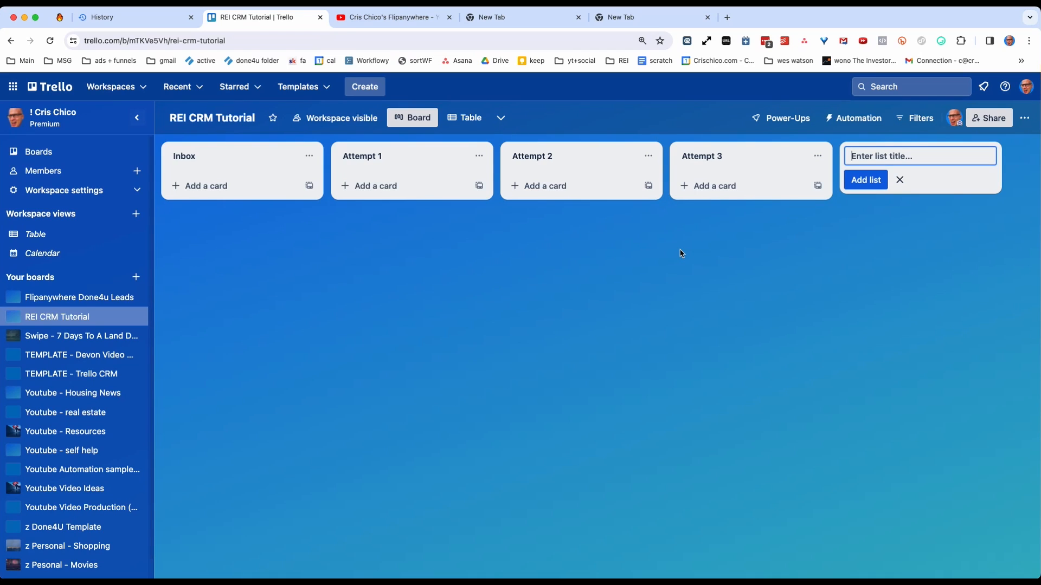
Add the lists "Follow Up" and "Research" after Attempt 3.
{"action": "type", "text": "Follow Up"}
{"action": "key", "text": "Return"}
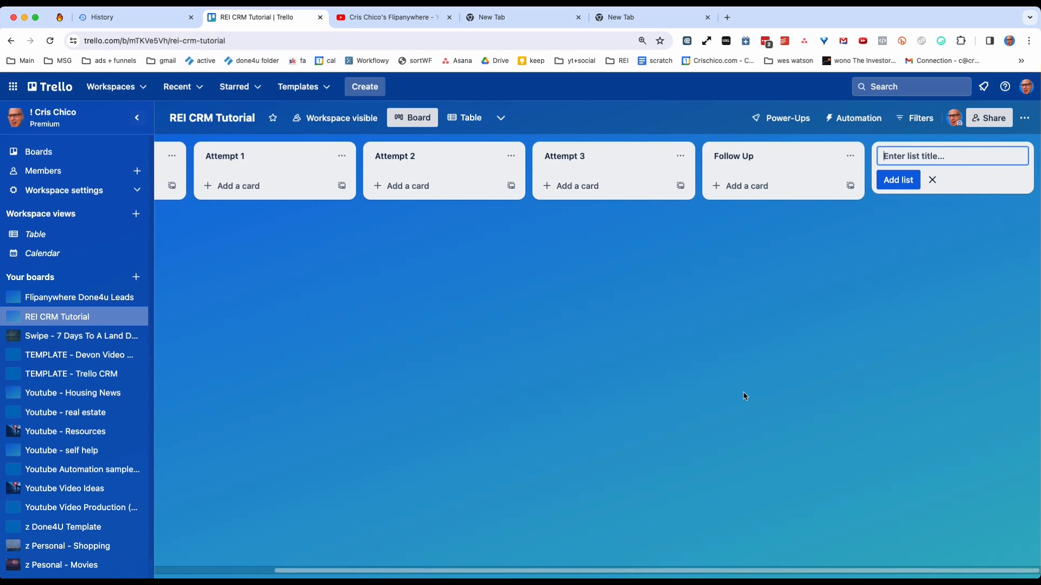
{"action": "type", "text": "Resae"}
{"action": "type", "text": "rch"}
{"action": "key", "text": "Return"}
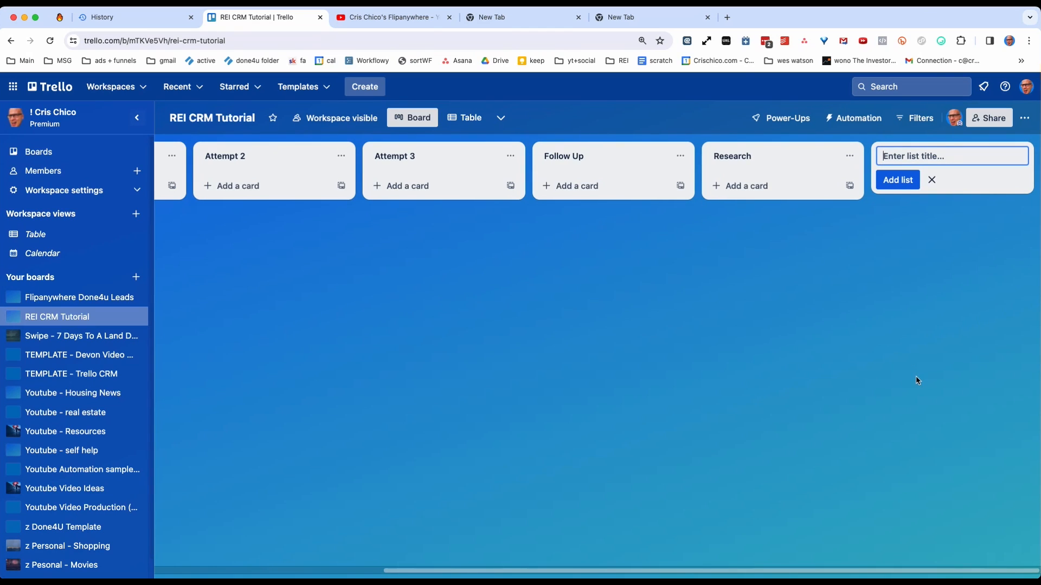
Add the lists "Make Offer" and "In Negotiation" after Research.
{"action": "type", "text": "Make Offer"}
{"action": "key", "text": "Return"}
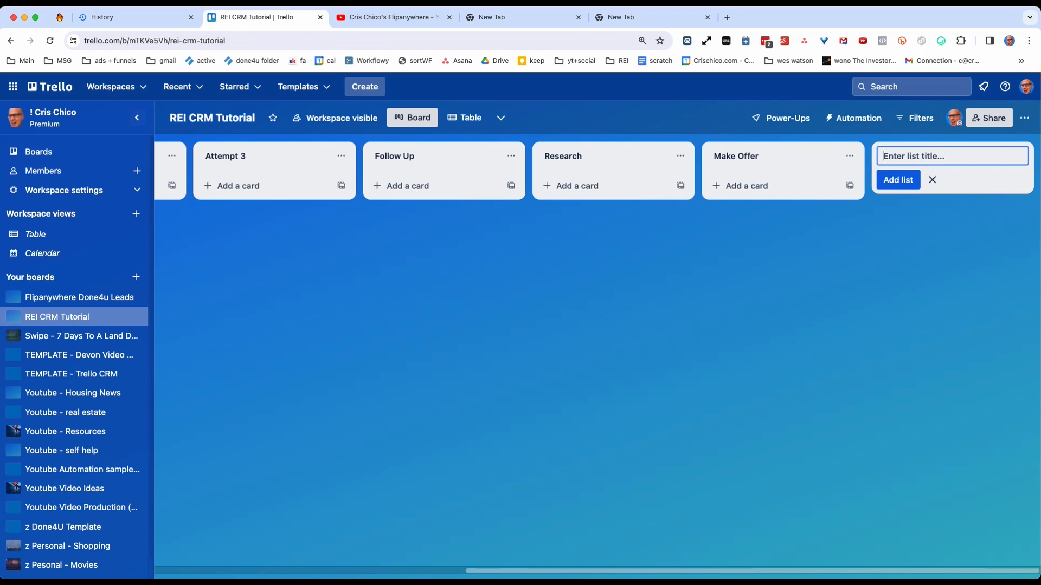
{"action": "type", "text": "In Negotiation"}
{"action": "key", "text": "Return"}
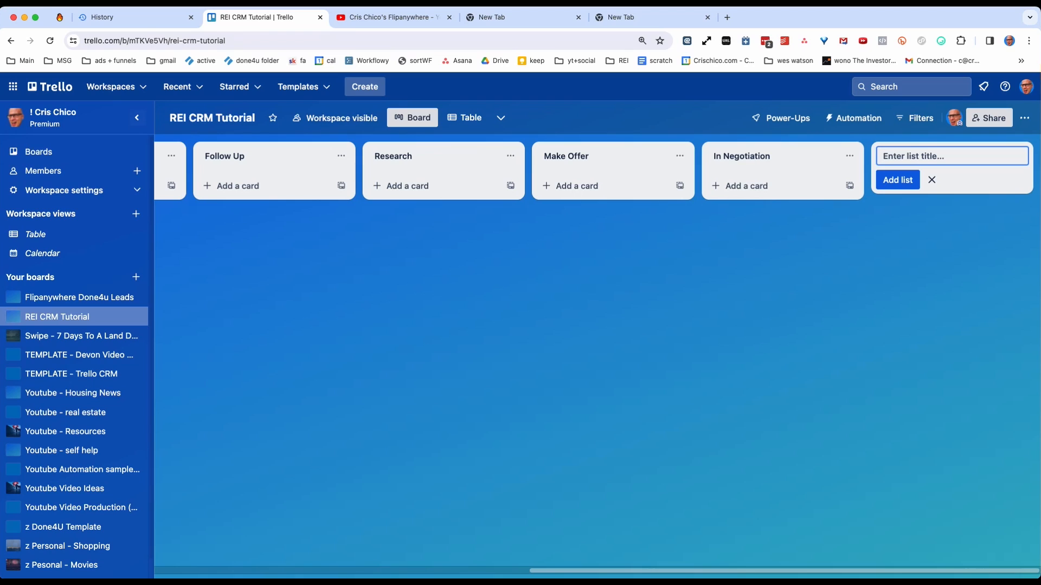
Add the lists "Send Contract" and "Contract Received (Looking For Buyer)" after In Negotiation.
{"action": "type", "text": "Send Contract"}
{"action": "key", "text": "Return"}
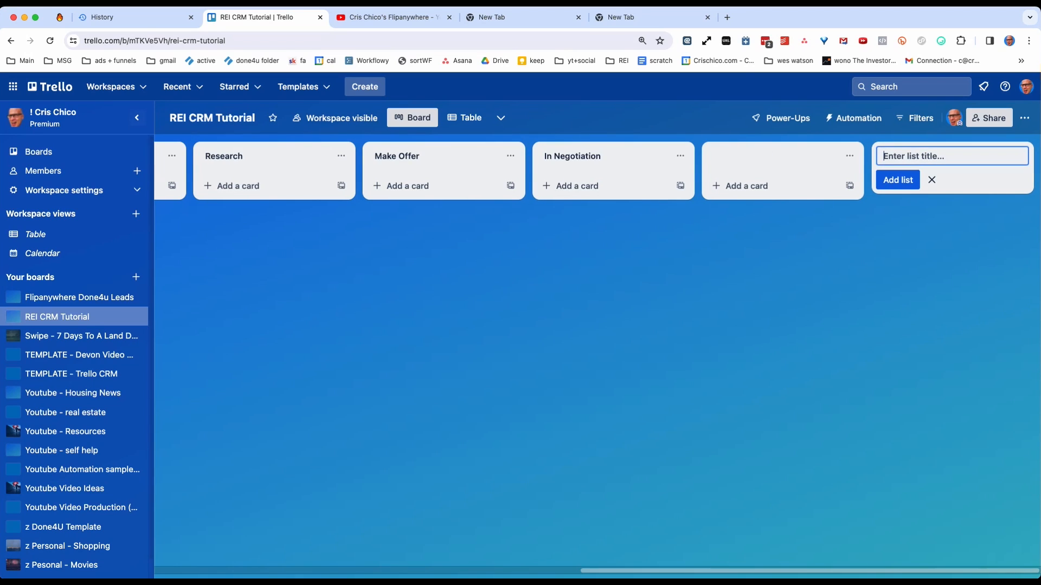
{"action": "type", "text": "Contract Received"}
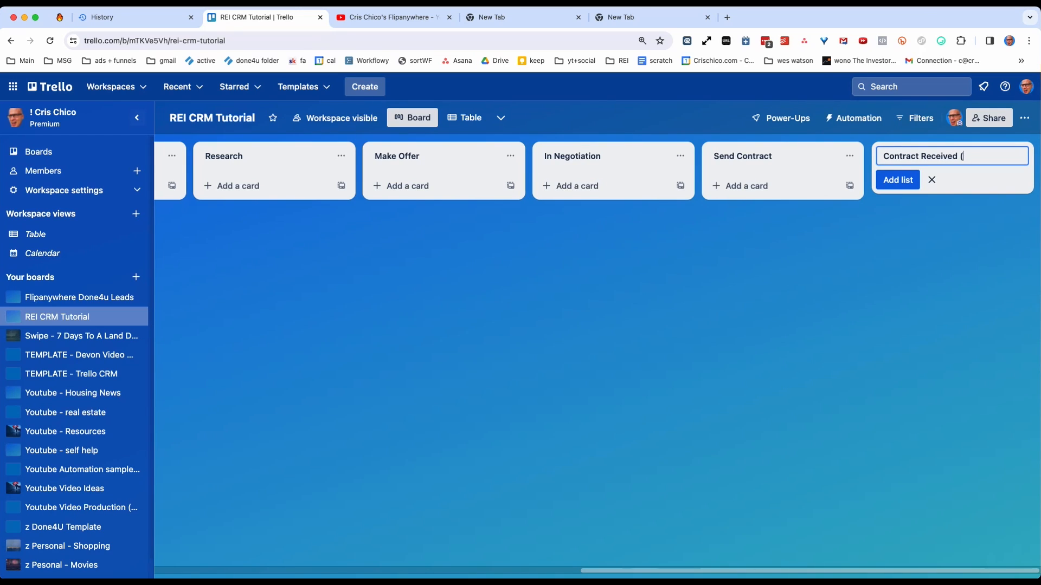
{"action": "type", "text": " (Looking For Buyer"}
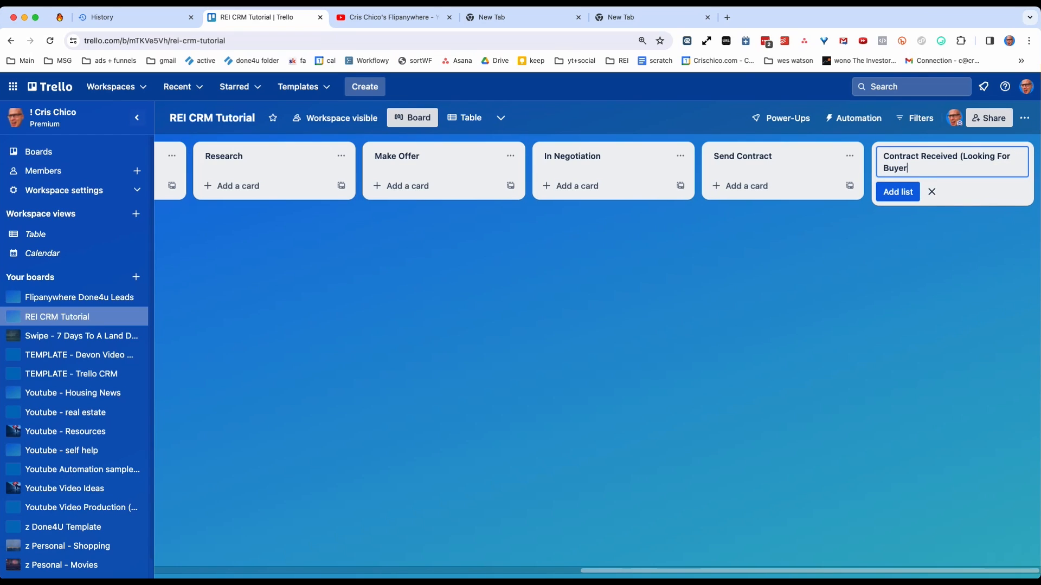
{"action": "type", "text": ")"}
{"action": "key", "text": "Return"}
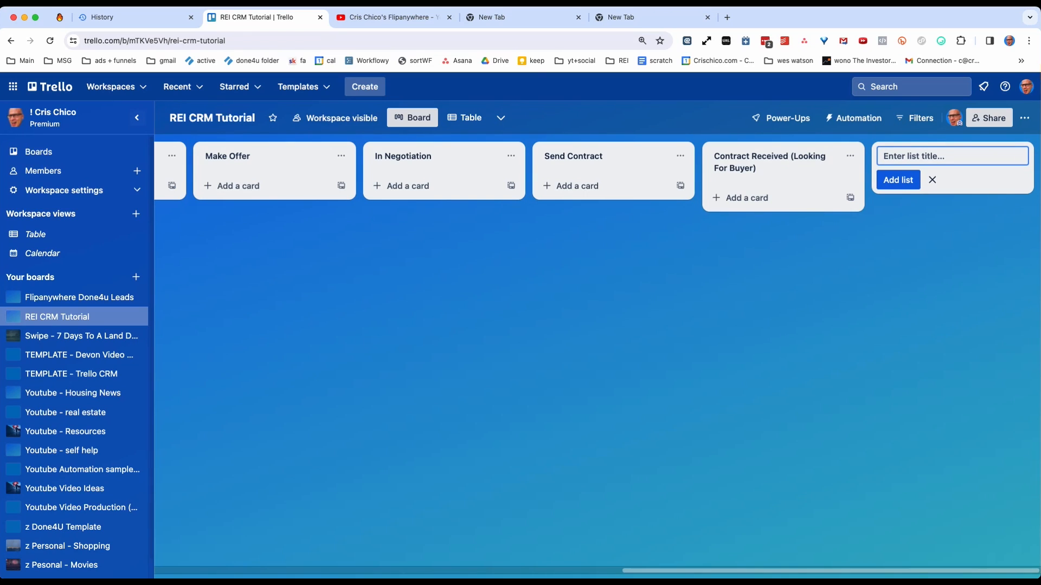
Add the lists "Contract Assigned (waiting to close)" and "Closed" to the end of the board.
{"action": "type", "text": "Contract Assigned (waiting to close"}
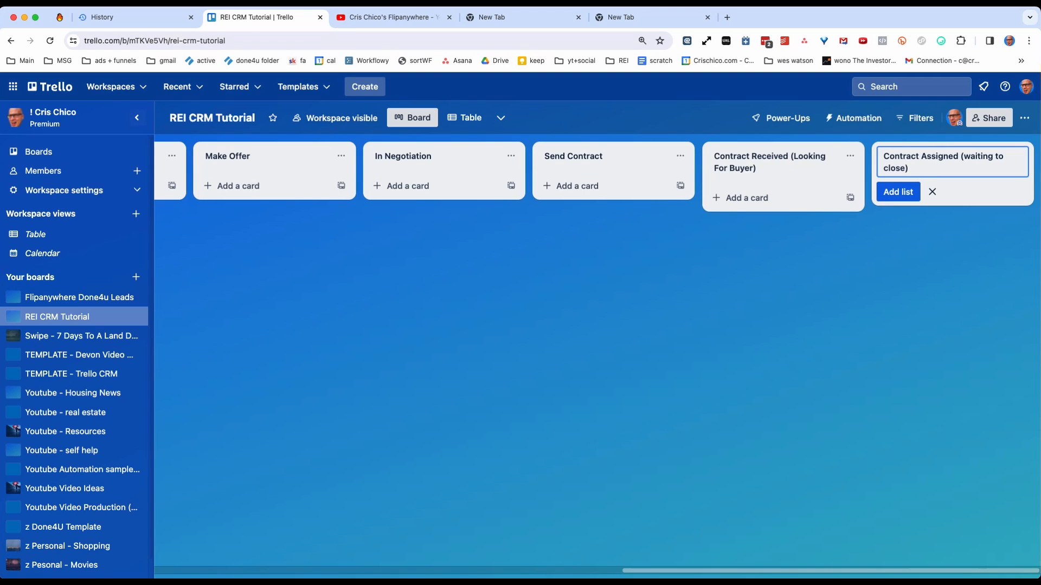
{"action": "type", "text": ")"}
{"action": "key", "text": "Return"}
{"action": "type", "text": "Closed"}
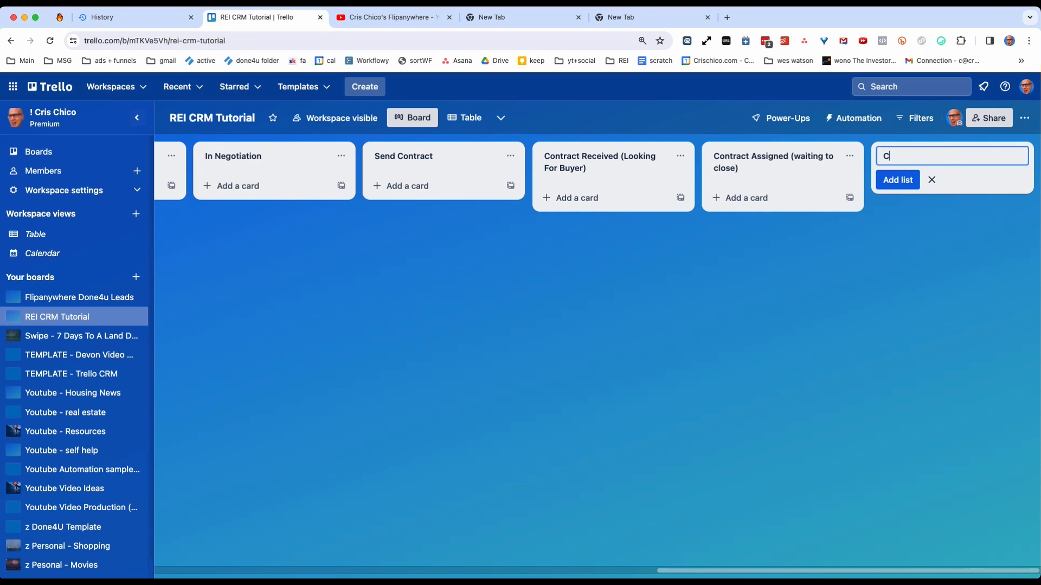
{"action": "key", "text": "Return"}
Add the final lists "Never Reached" and "Dead" after Closed.
{"action": "type", "text": "Never "}
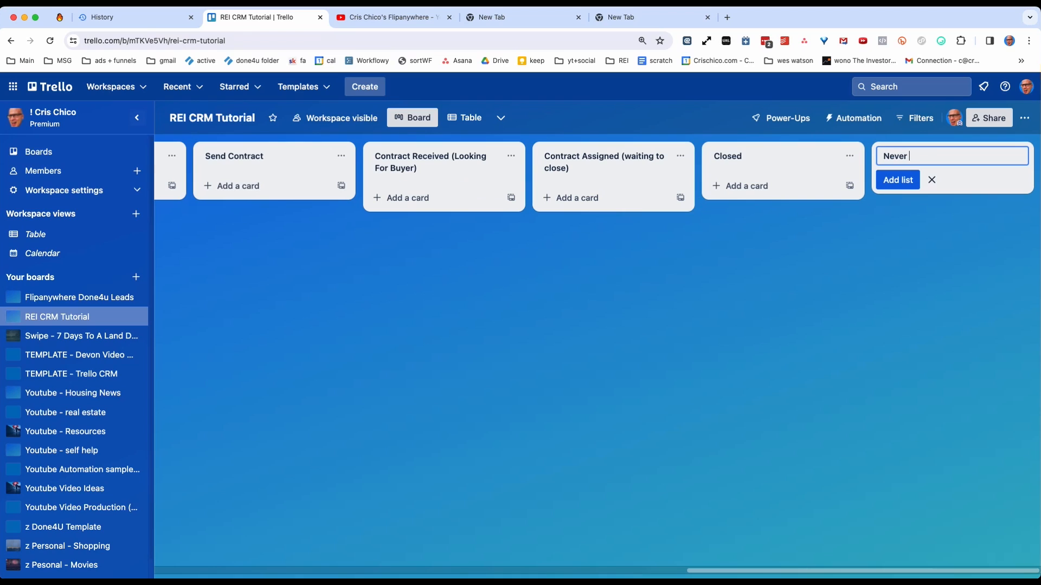
{"action": "type", "text": "Reeac"}
{"action": "key", "text": "BackSpace"}
{"action": "key", "text": "BackSpace"}
{"action": "key", "text": "BackSpace"}
{"action": "type", "text": "ached"}
{"action": "key", "text": "Return"}
{"action": "type", "text": "Dead"}
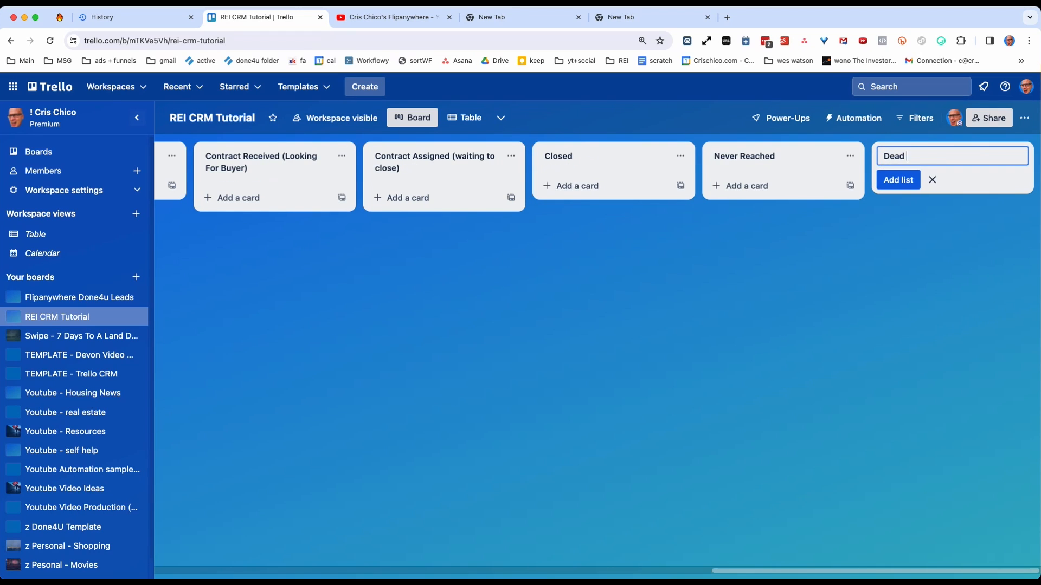
{"action": "key", "text": "Return"}
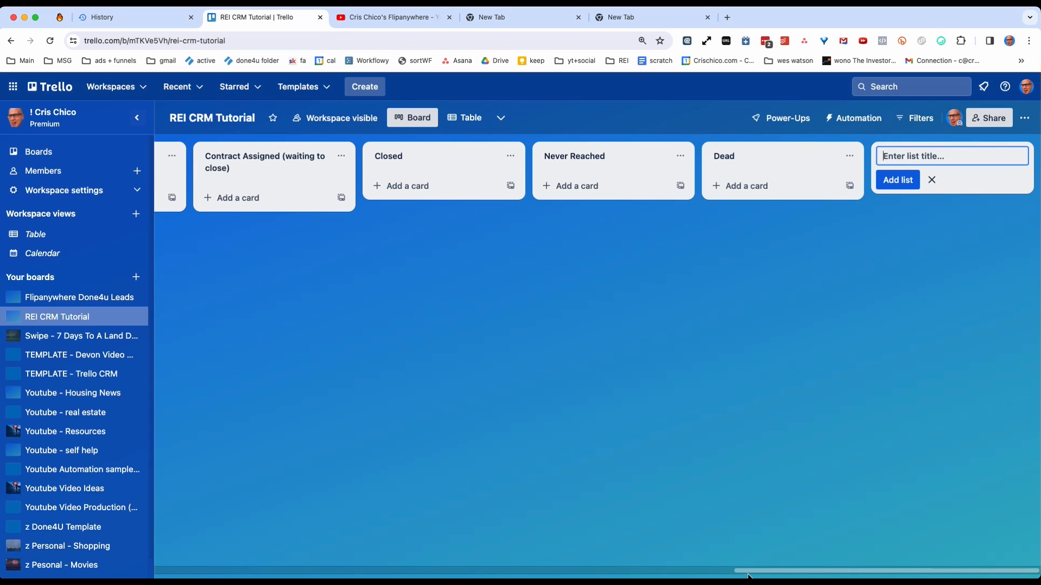
Look over the new pipeline lists from Inbox onward and open the REI CRM Sample Board.
{"action": "left_click_drag", "start_coordinate": [747, 572], "coordinate": [167, 572]}
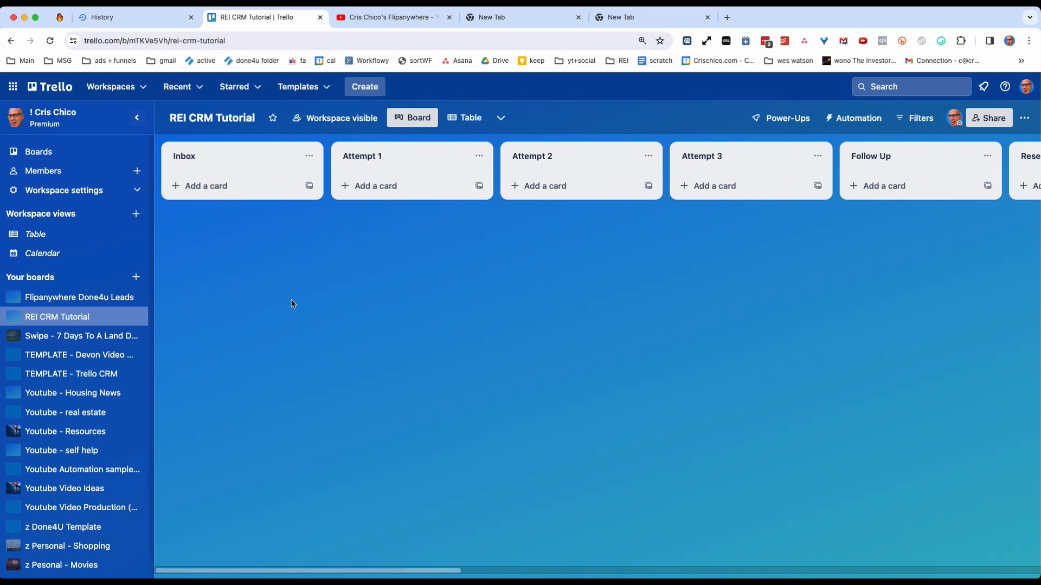
{"action": "scroll", "coordinate": [883, 362], "scroll_direction": "right", "scroll_amount": 3}
{"action": "scroll", "coordinate": [882, 362], "scroll_direction": "right", "scroll_amount": 10}
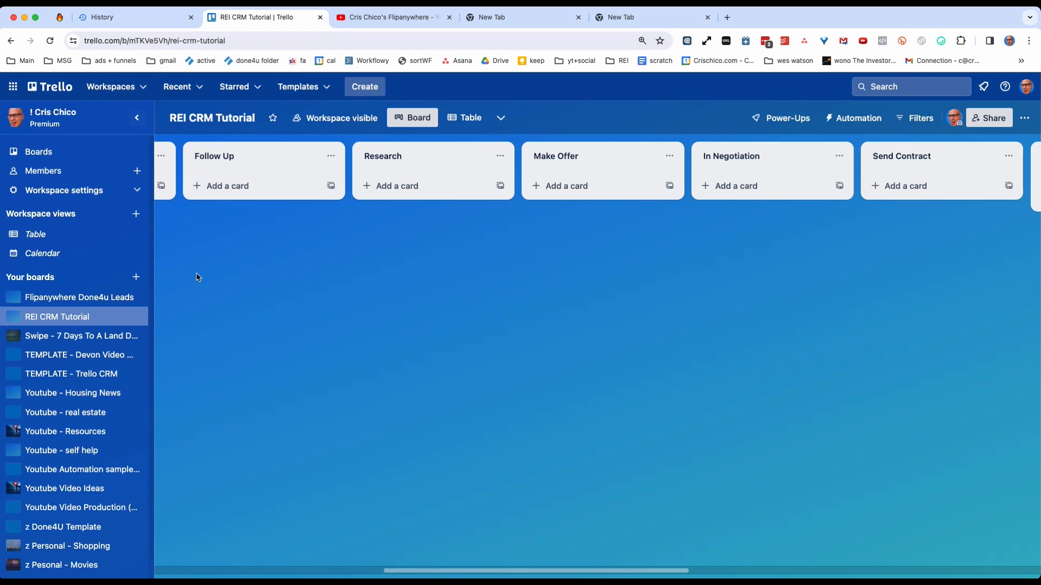
{"action": "left_click", "coordinate": [87, 379]}
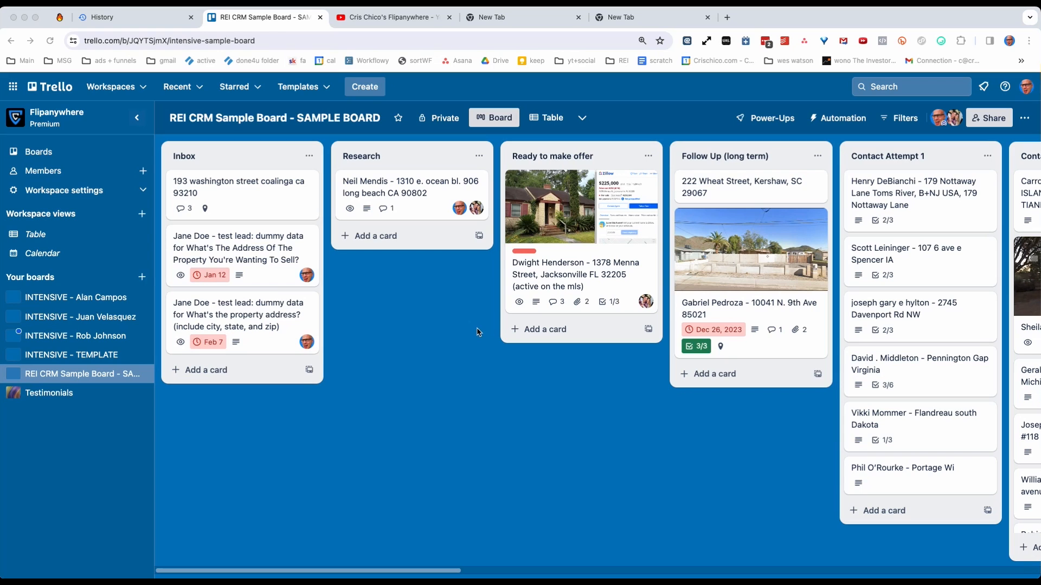
Examine how the sample board's lists and lead cards are organised, from Inbox through the contact attempts to the offer and pending stages.
{"action": "scroll", "coordinate": [587, 373], "scroll_direction": "right", "scroll_amount": 5}
{"action": "scroll", "coordinate": [587, 373], "scroll_direction": "right", "scroll_amount": 12}
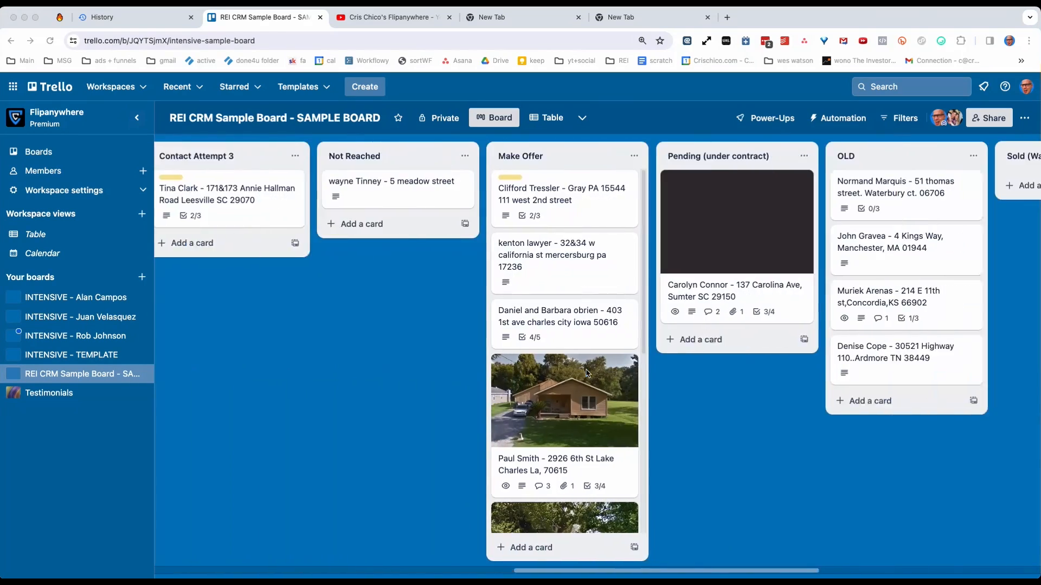
{"action": "scroll", "coordinate": [589, 373], "scroll_direction": "left", "scroll_amount": 13}
{"action": "scroll", "coordinate": [589, 373], "scroll_direction": "left", "scroll_amount": 2}
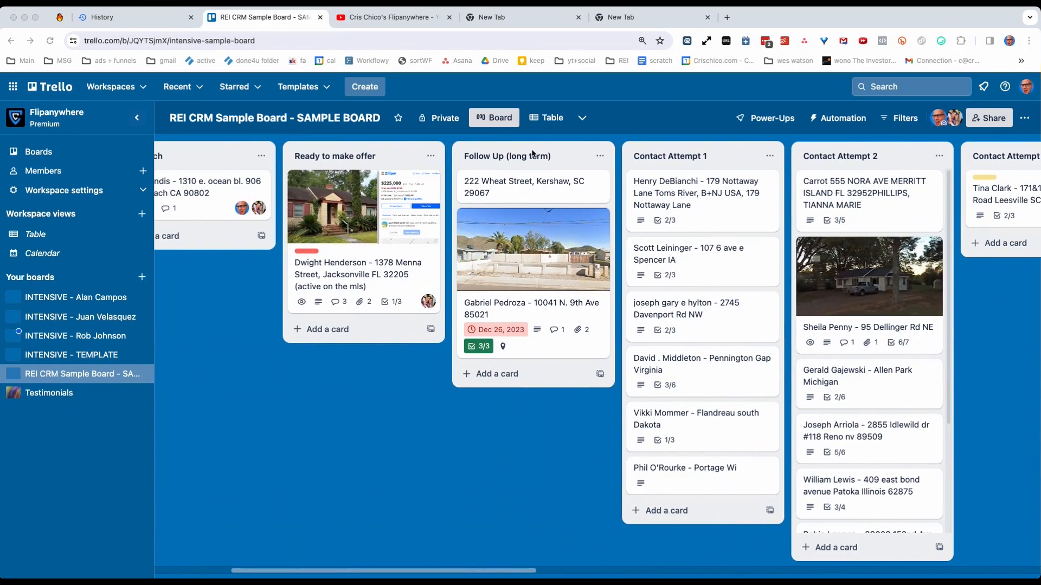
{"action": "left_click", "coordinate": [494, 157]}
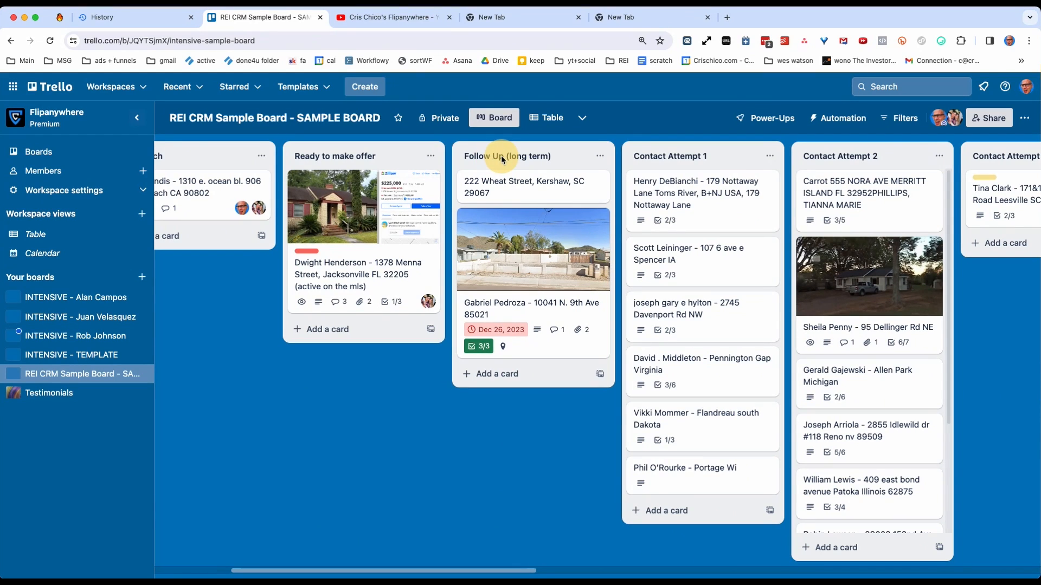
{"action": "scroll", "coordinate": [520, 477], "scroll_direction": "right", "scroll_amount": 15}
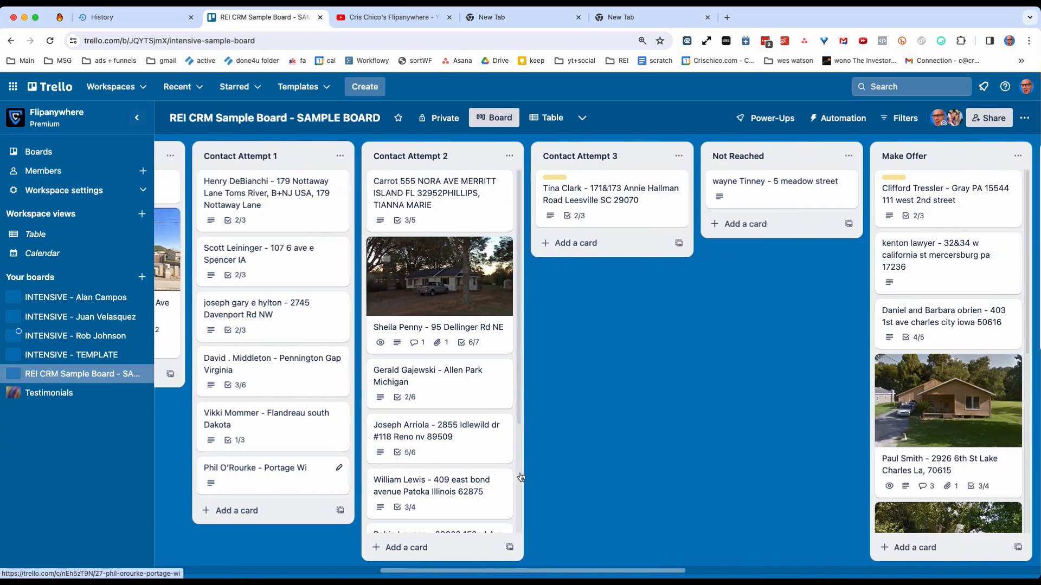
{"action": "scroll", "coordinate": [520, 477], "scroll_direction": "right", "scroll_amount": 13}
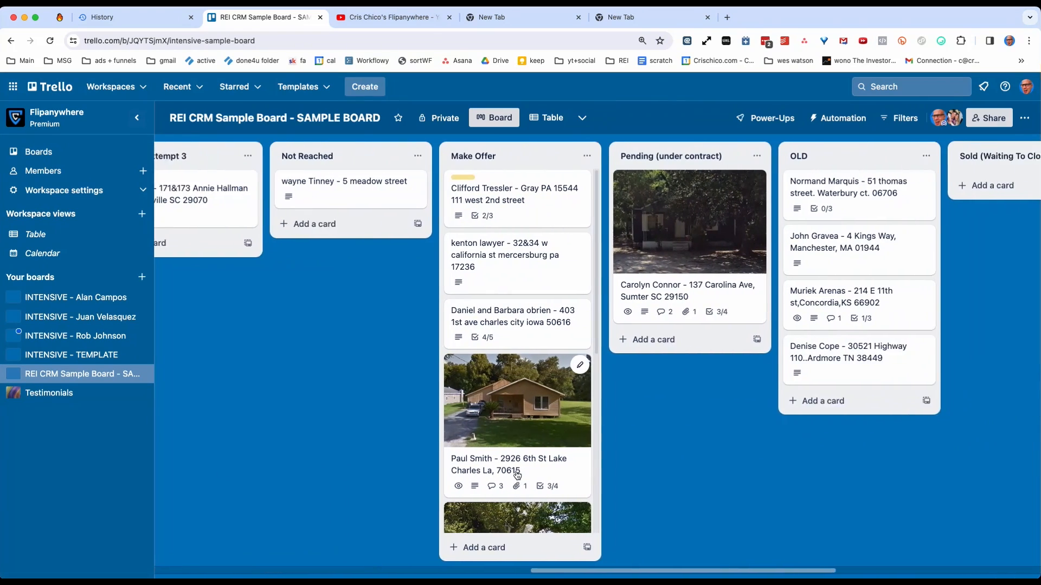
{"action": "scroll", "coordinate": [517, 475], "scroll_direction": "left", "scroll_amount": 20}
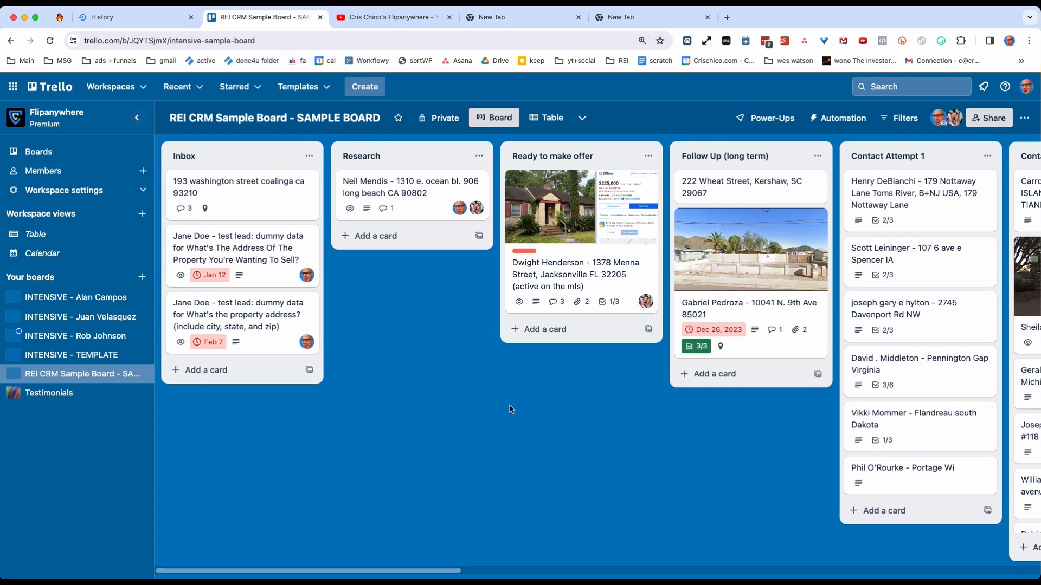
Open the Inbox test lead card due Jan 12, inspect its title and description fields, and close it without saving edits.
{"action": "left_click", "coordinate": [252, 276]}
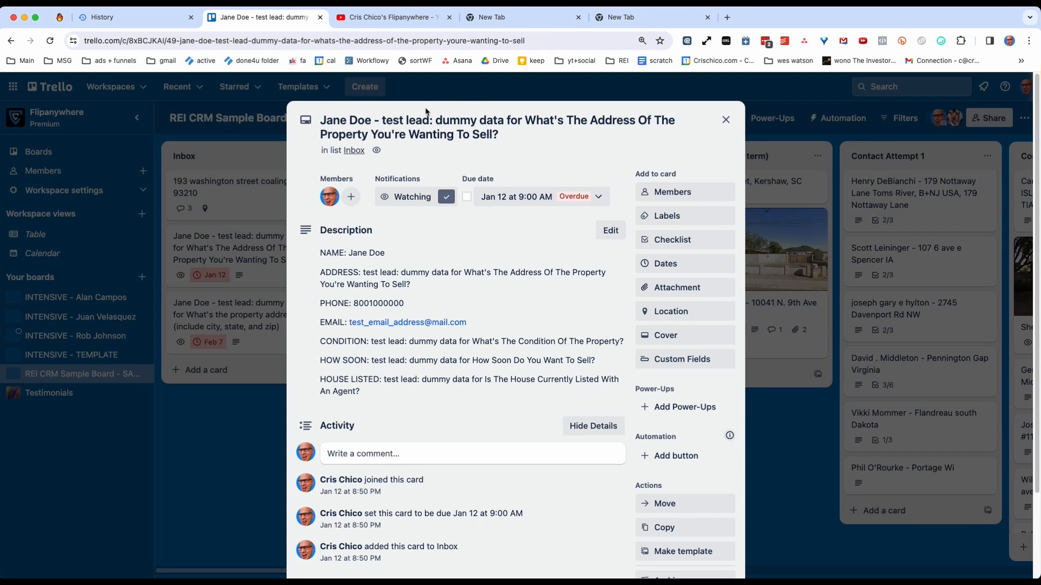
{"action": "left_click", "coordinate": [325, 120]}
{"action": "left_click_drag", "start_coordinate": [323, 120], "coordinate": [516, 135]}
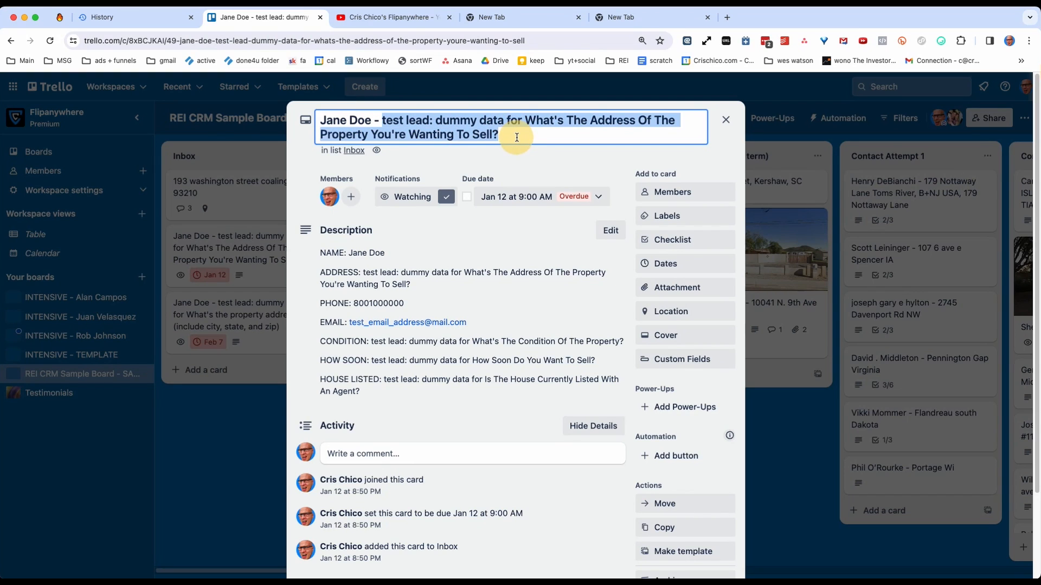
{"action": "left_click", "coordinate": [351, 271]}
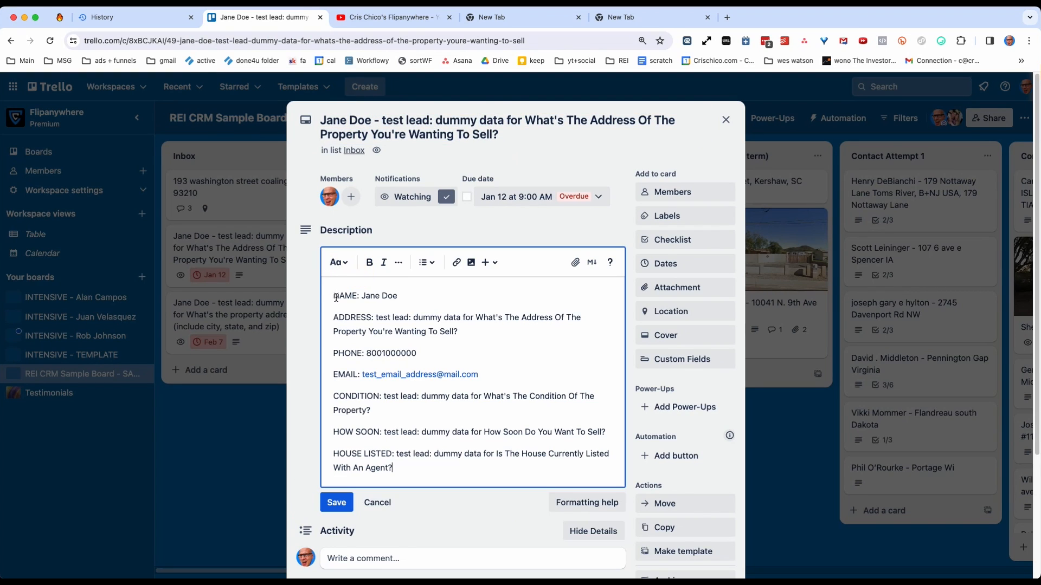
{"action": "left_click", "coordinate": [378, 502]}
{"action": "left_click", "coordinate": [221, 481]}
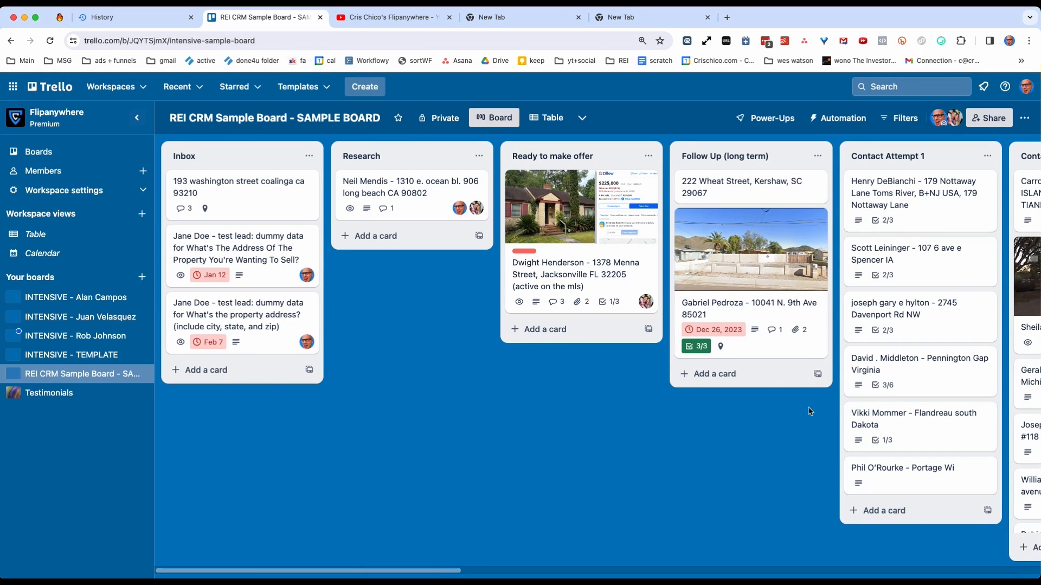
Inspect one lead card in Contact Attempt 2 and one in Make Offer, and look over the remaining lists through Dead (month).
{"action": "scroll", "coordinate": [808, 411], "scroll_direction": "right", "scroll_amount": 5}
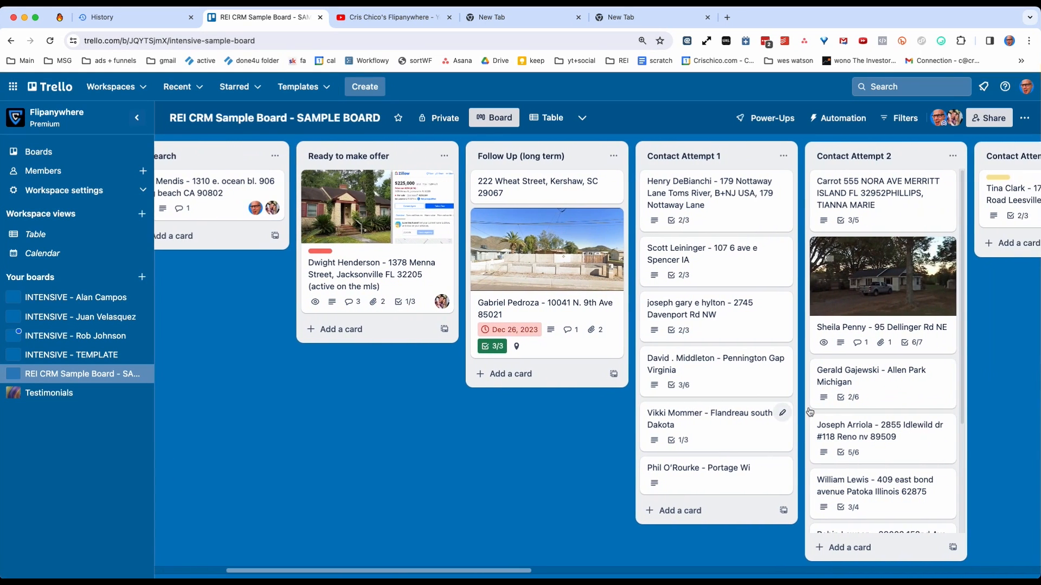
{"action": "left_click", "coordinate": [878, 434]}
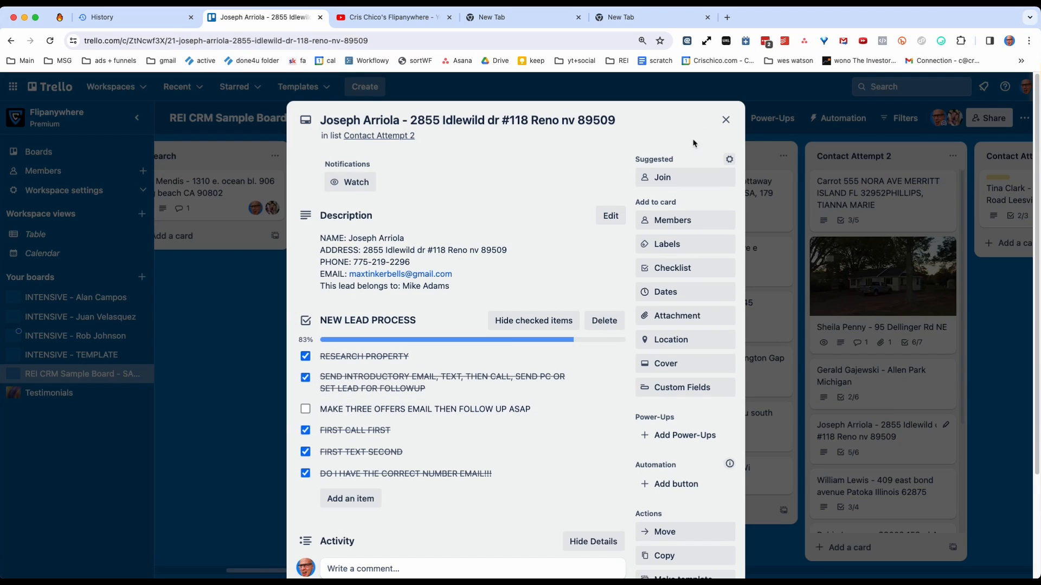
{"action": "left_click", "coordinate": [726, 120]}
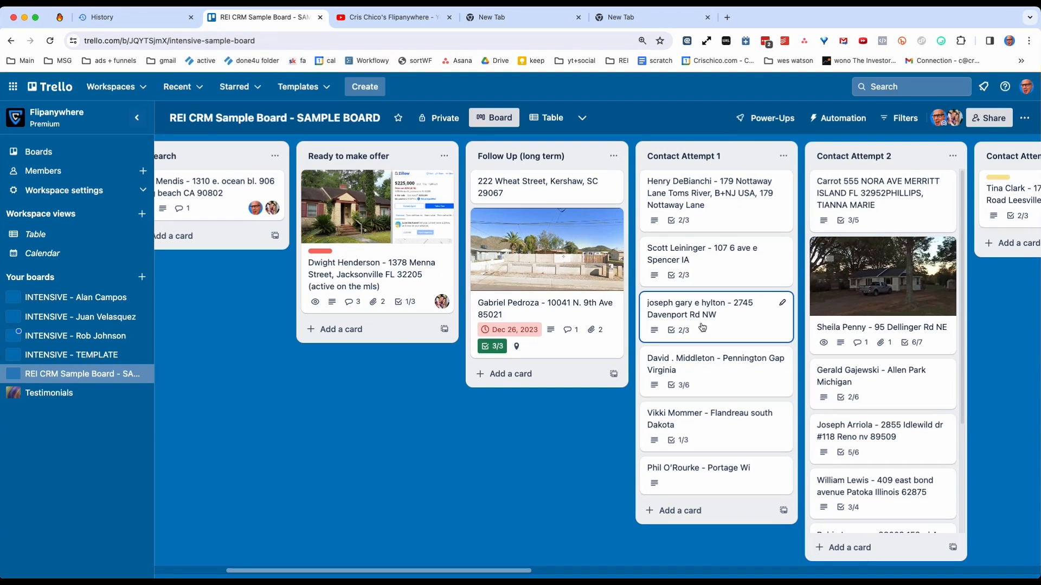
{"action": "scroll", "coordinate": [702, 326], "scroll_direction": "right", "scroll_amount": 10}
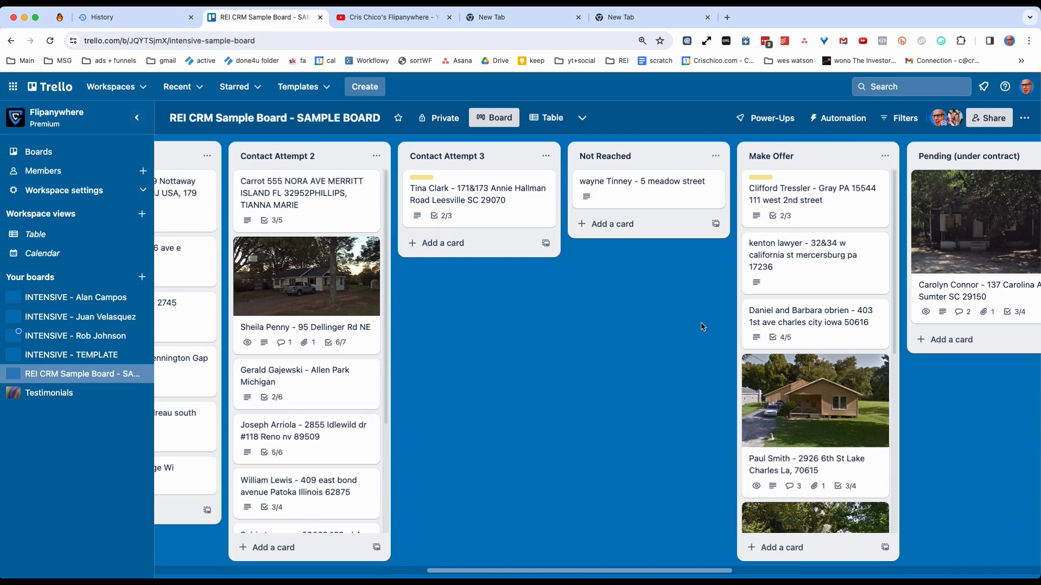
{"action": "left_click", "coordinate": [781, 269]}
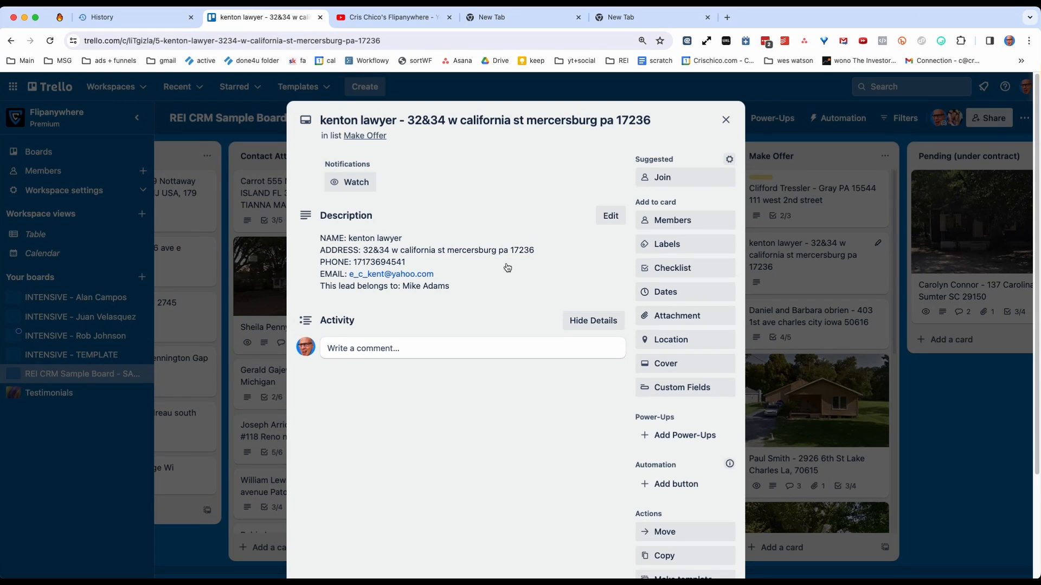
{"action": "left_click", "coordinate": [725, 119]}
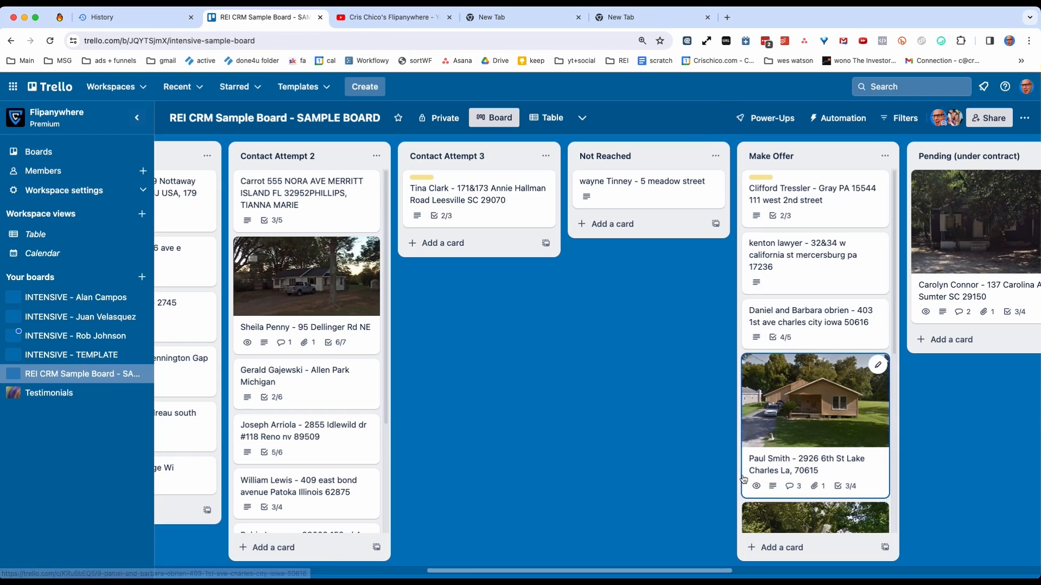
{"action": "left_click_drag", "start_coordinate": [485, 571], "coordinate": [729, 558]}
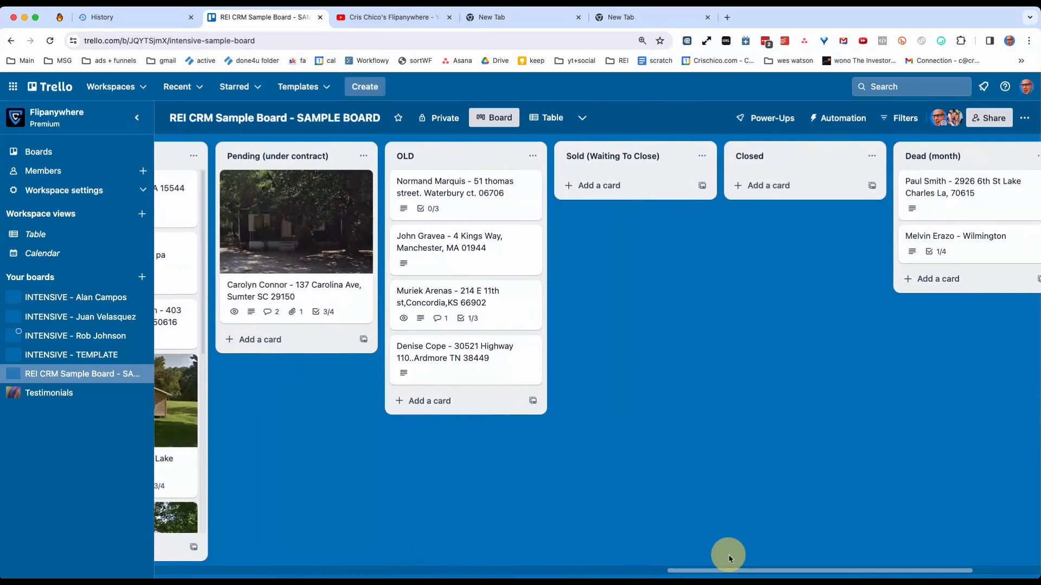
{"action": "left_click_drag", "start_coordinate": [594, 567], "coordinate": [162, 566]}
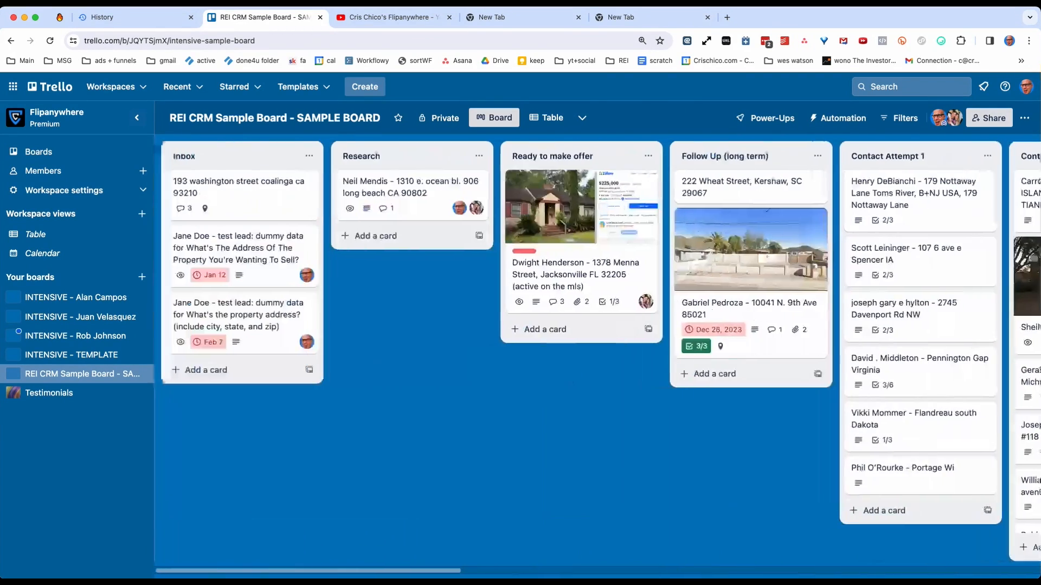
Review the details of the lead in Research and move its card to the top of Inbox.
{"action": "left_click", "coordinate": [401, 197]}
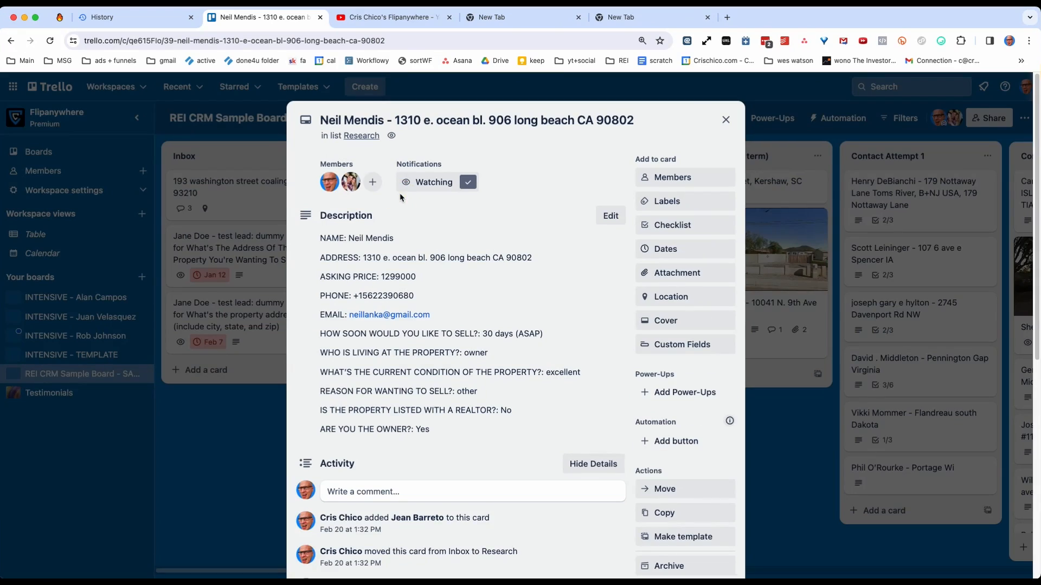
{"action": "left_click", "coordinate": [726, 120]}
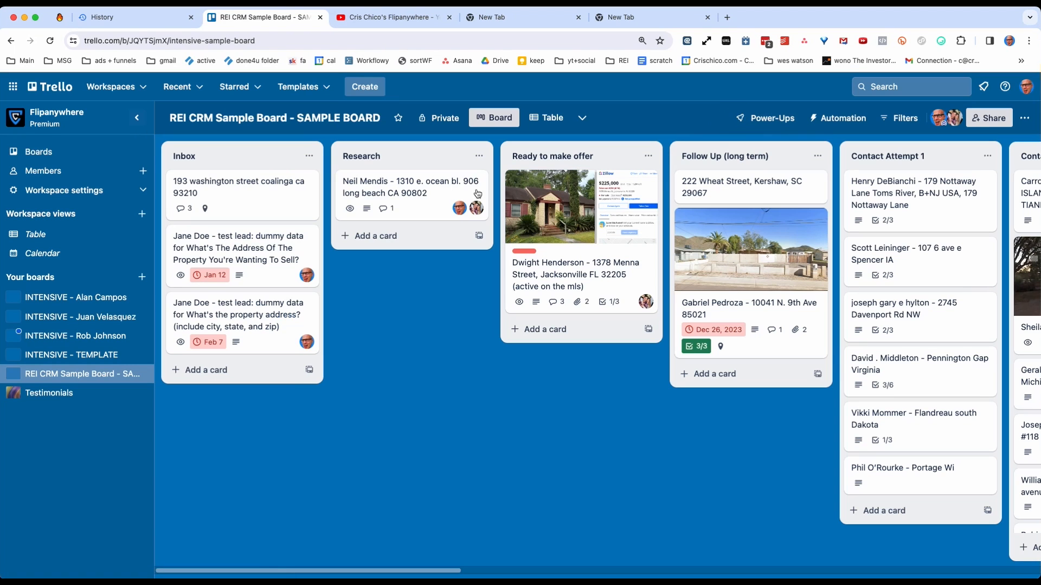
{"action": "left_click_drag", "start_coordinate": [401, 187], "coordinate": [239, 196]}
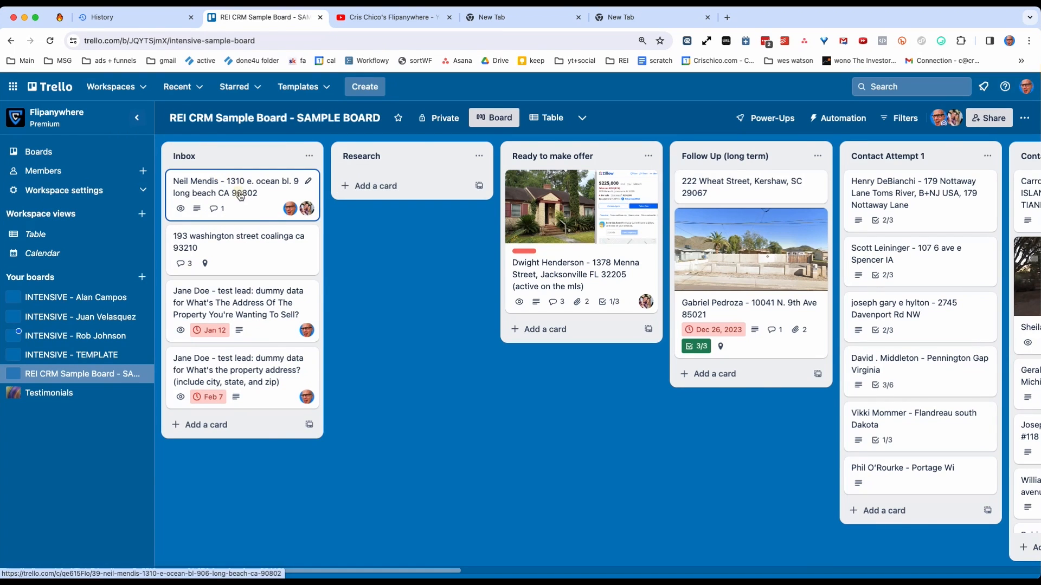
Remove the second member from the first lead card in Inbox and close the card.
{"action": "left_click", "coordinate": [240, 197]}
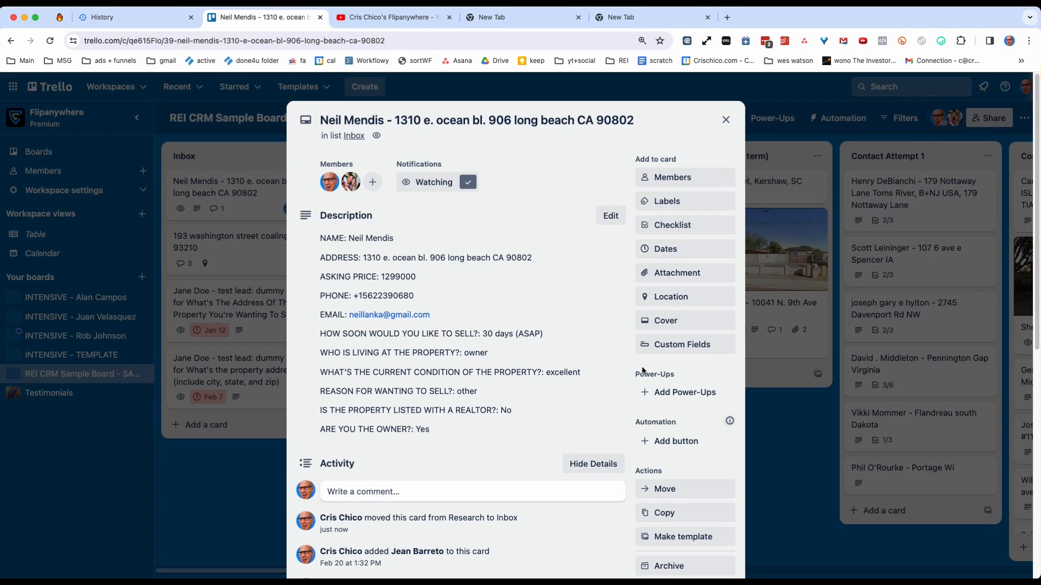
{"action": "right_click", "coordinate": [349, 184]}
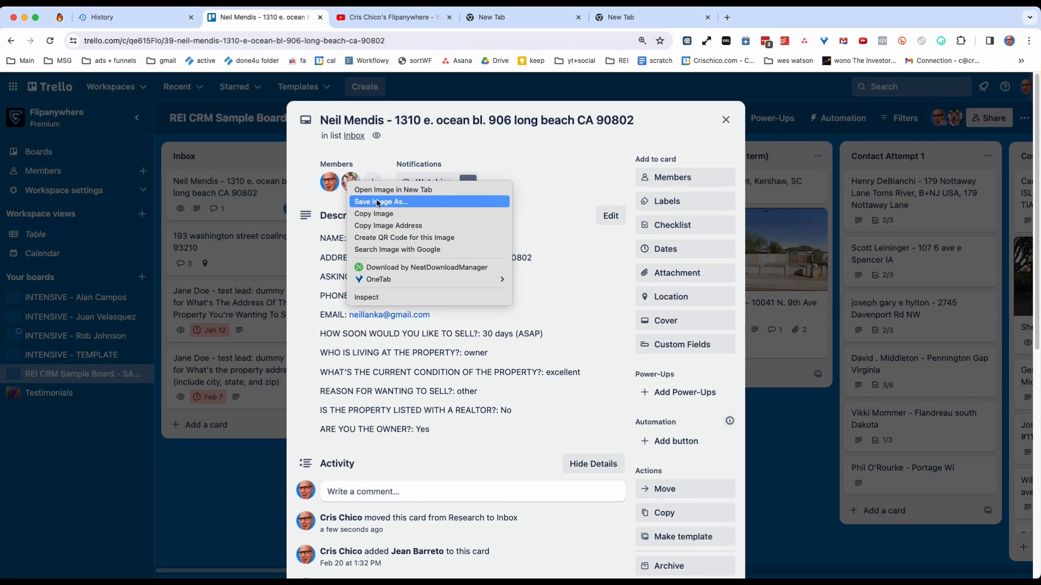
{"action": "left_click", "coordinate": [505, 335]}
{"action": "left_click", "coordinate": [351, 182]}
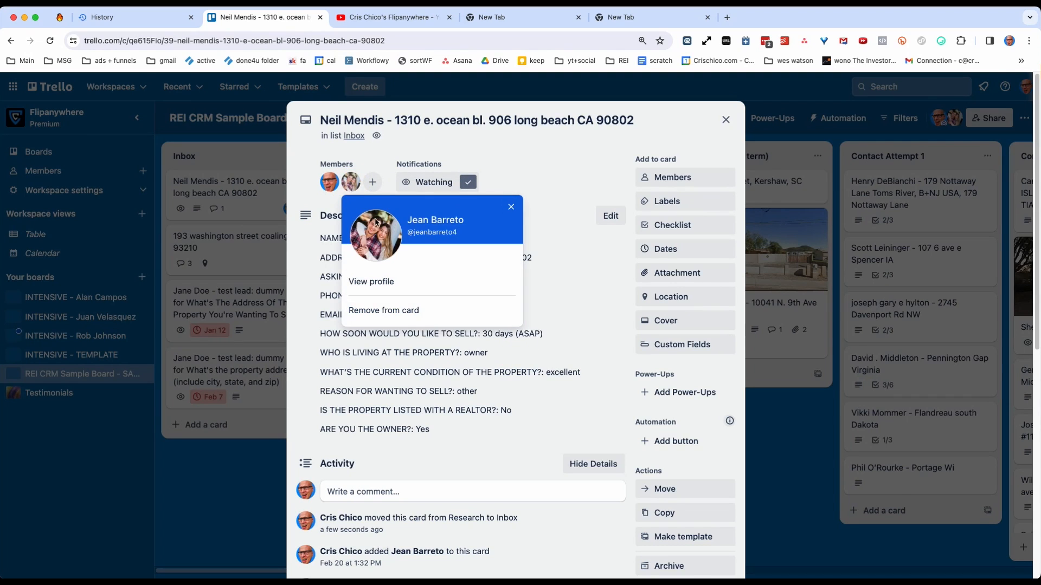
{"action": "left_click", "coordinate": [382, 311]}
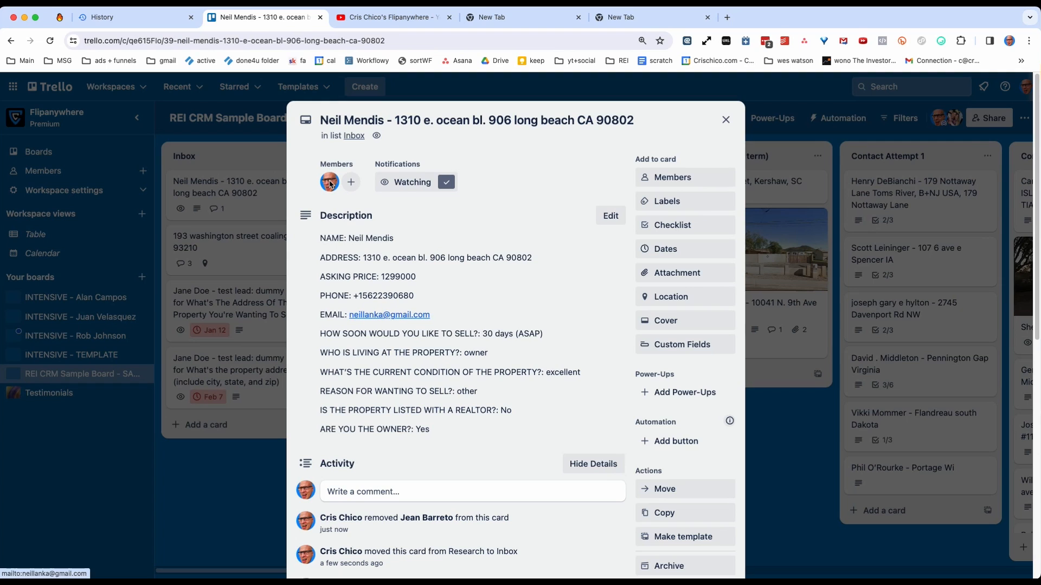
{"action": "left_click", "coordinate": [726, 119]}
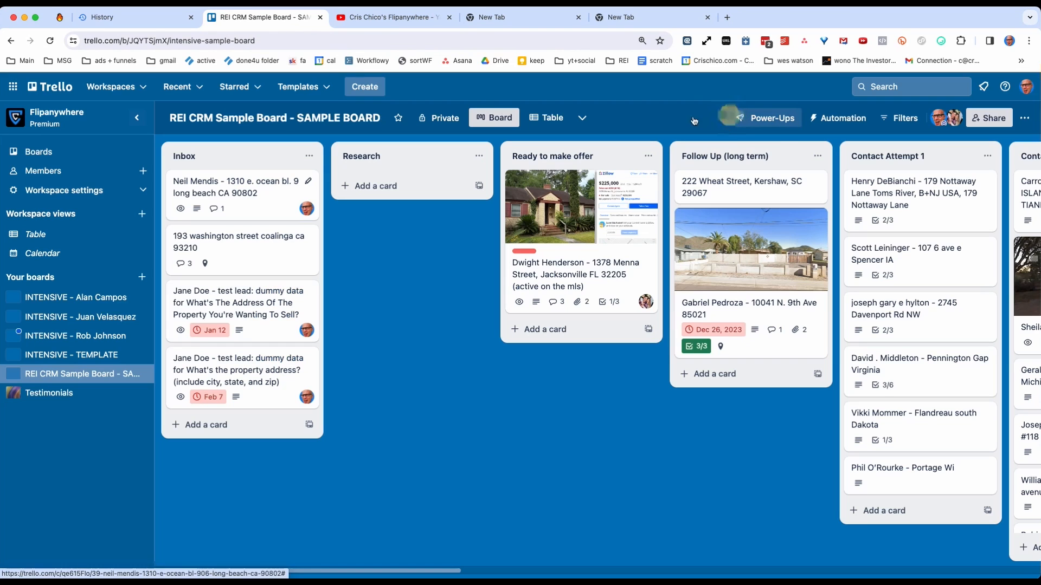
{"action": "left_click", "coordinate": [235, 197]}
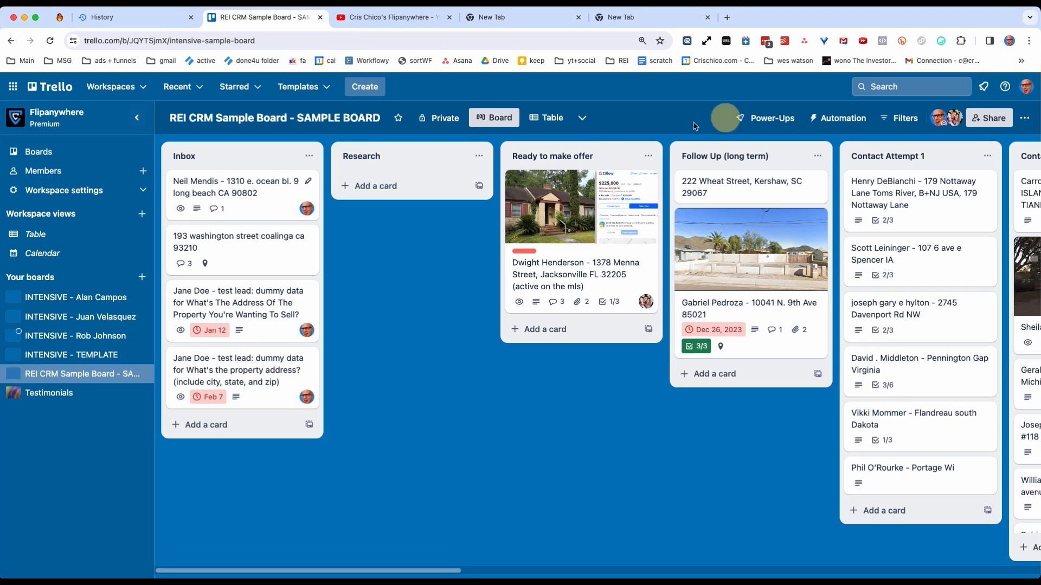
{"action": "left_click", "coordinate": [726, 119]}
Copy the full description of the first Inbox lead and post it as a comment on the same card.
{"action": "left_click", "coordinate": [223, 203]}
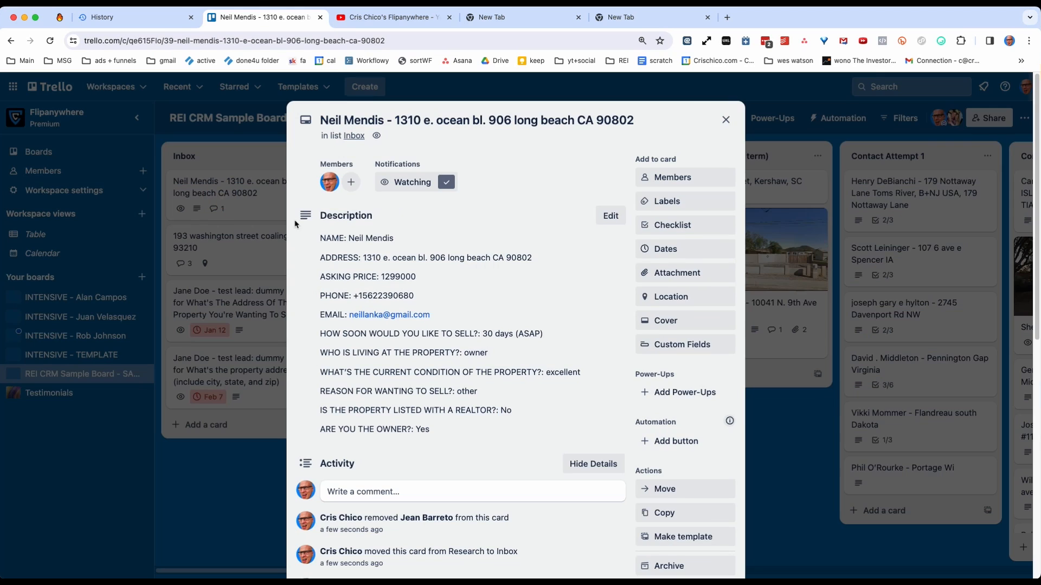
{"action": "left_click", "coordinate": [433, 259]}
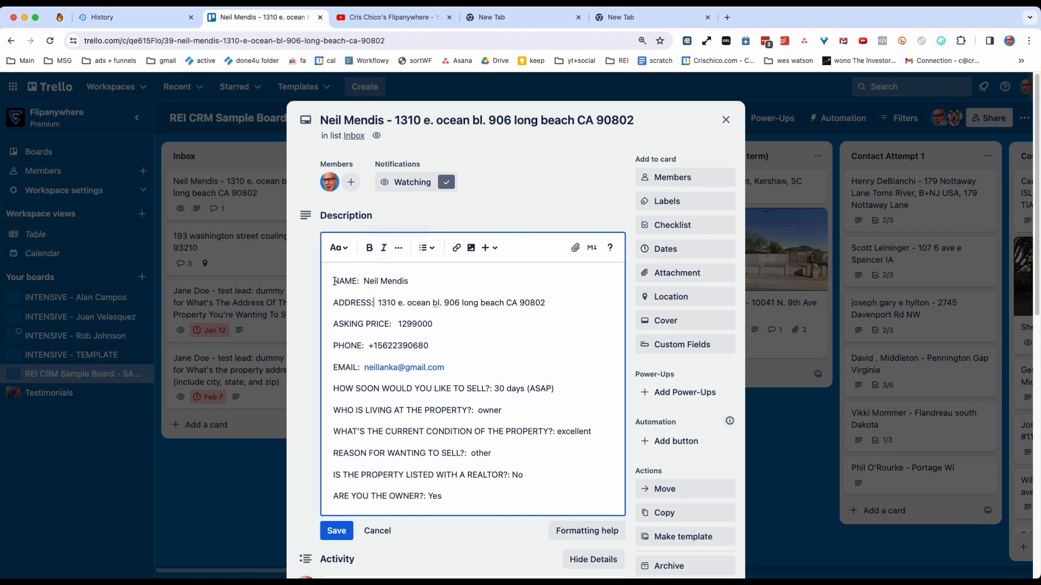
{"action": "left_click_drag", "start_coordinate": [335, 280], "coordinate": [458, 502]}
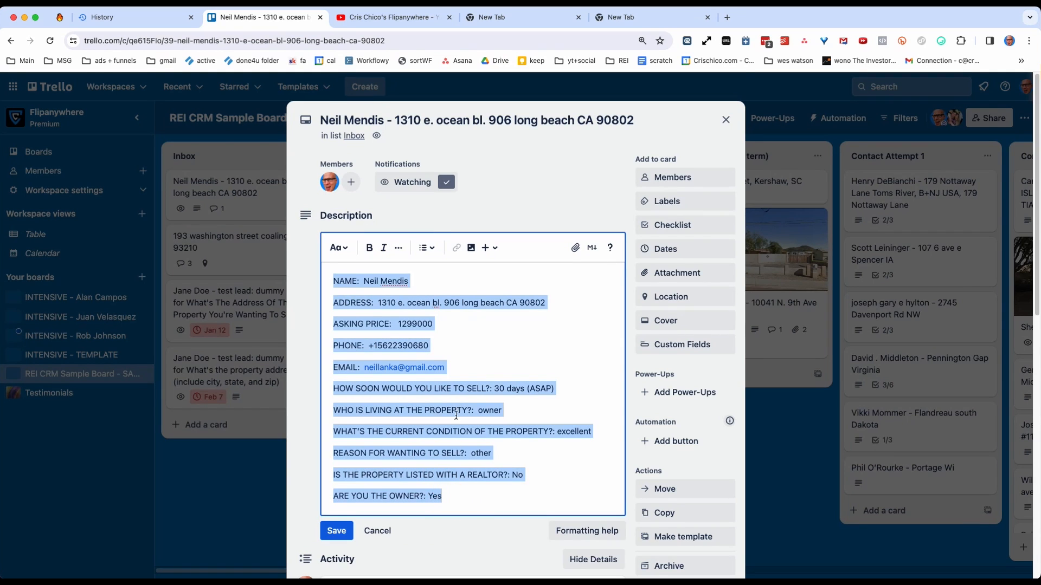
{"action": "key", "text": "ctrl+c"}
{"action": "scroll", "coordinate": [456, 415], "scroll_direction": "down", "scroll_amount": 4}
{"action": "left_click", "coordinate": [378, 373]}
{"action": "key", "text": "ctrl+v"}
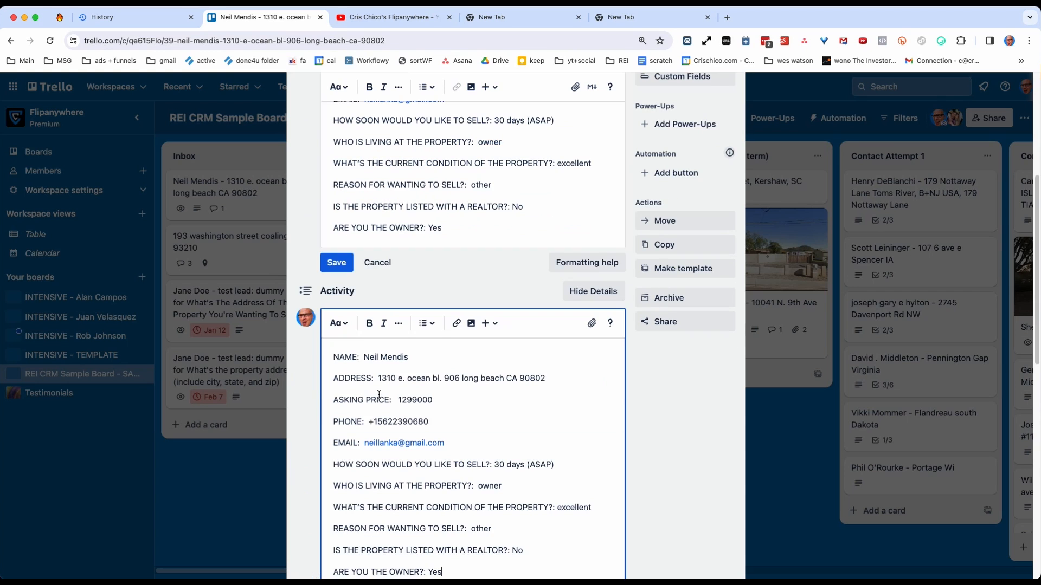
{"action": "scroll", "coordinate": [345, 275], "scroll_direction": "down", "scroll_amount": 5}
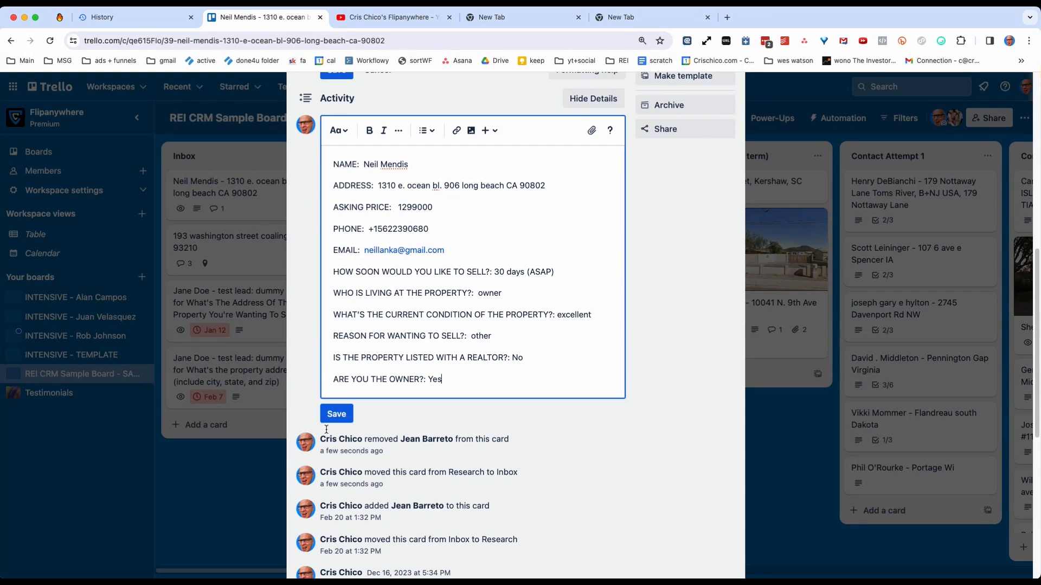
{"action": "left_click", "coordinate": [335, 418]}
{"action": "scroll", "coordinate": [443, 249], "scroll_direction": "up", "scroll_amount": 7}
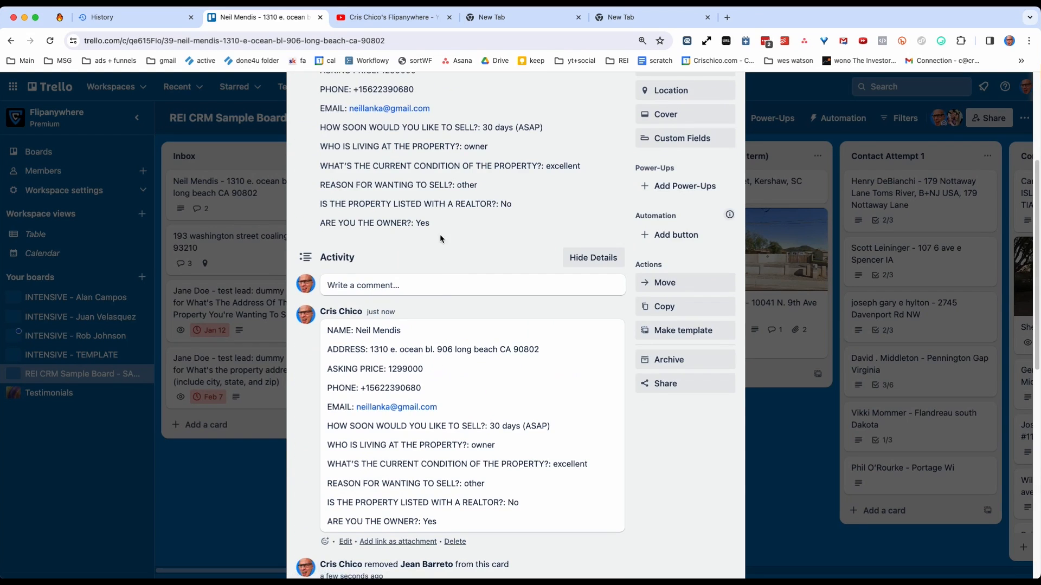
{"action": "left_click", "coordinate": [428, 231]}
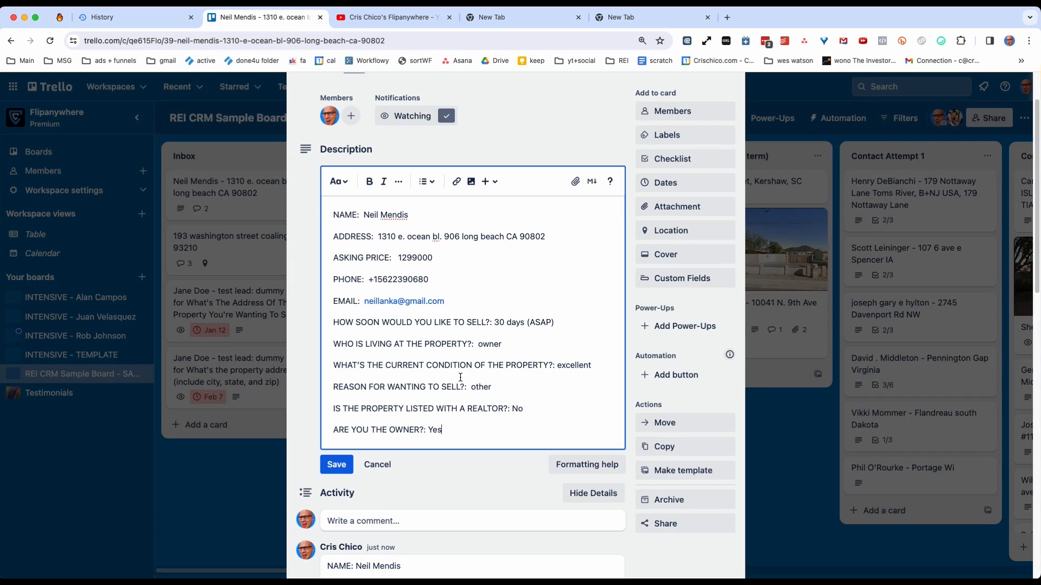
{"action": "left_click", "coordinate": [383, 464]}
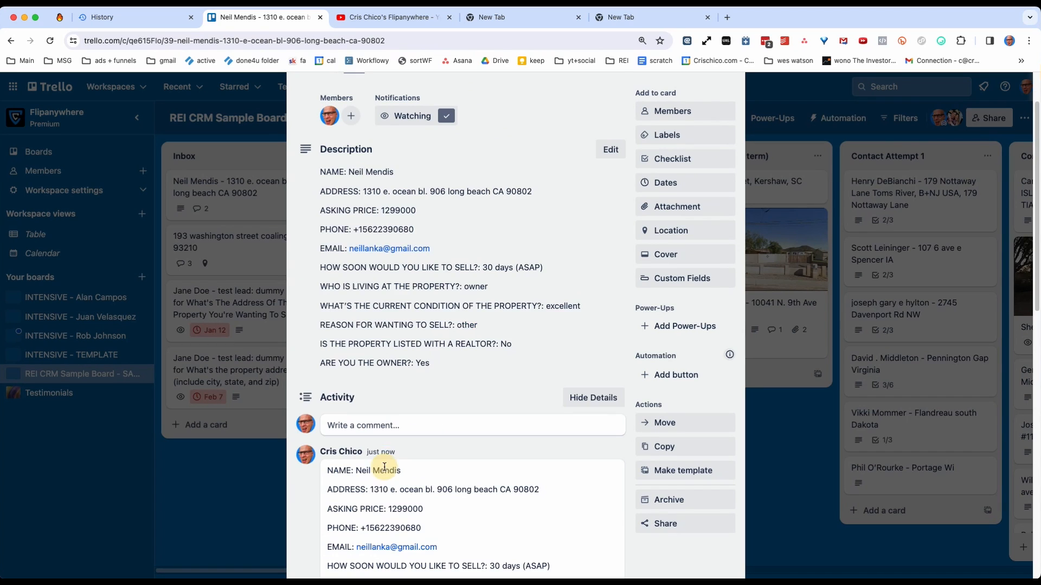
{"action": "scroll", "coordinate": [374, 466], "scroll_direction": "down", "scroll_amount": 4}
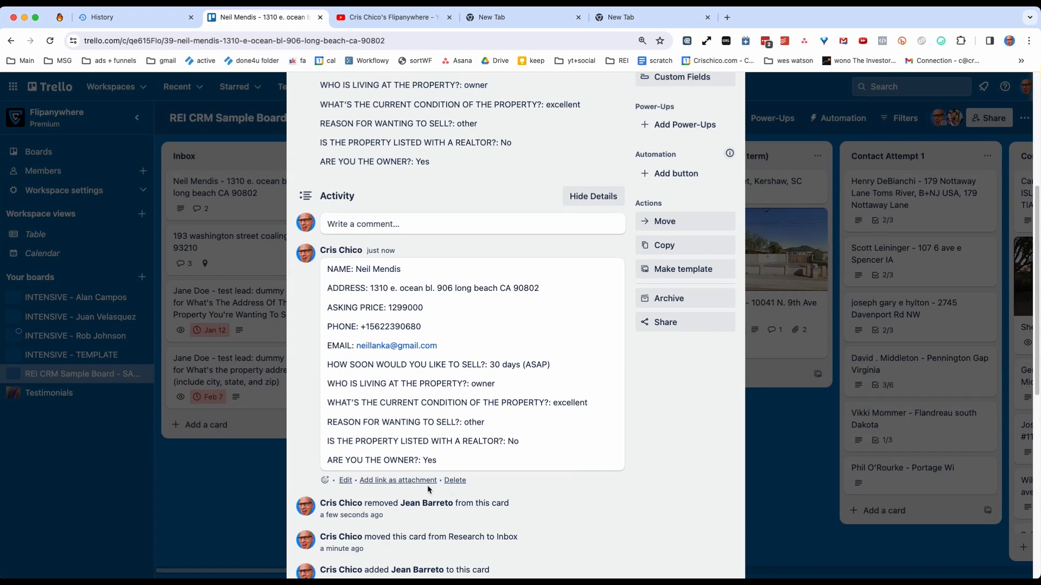
{"action": "left_click", "coordinate": [455, 484]}
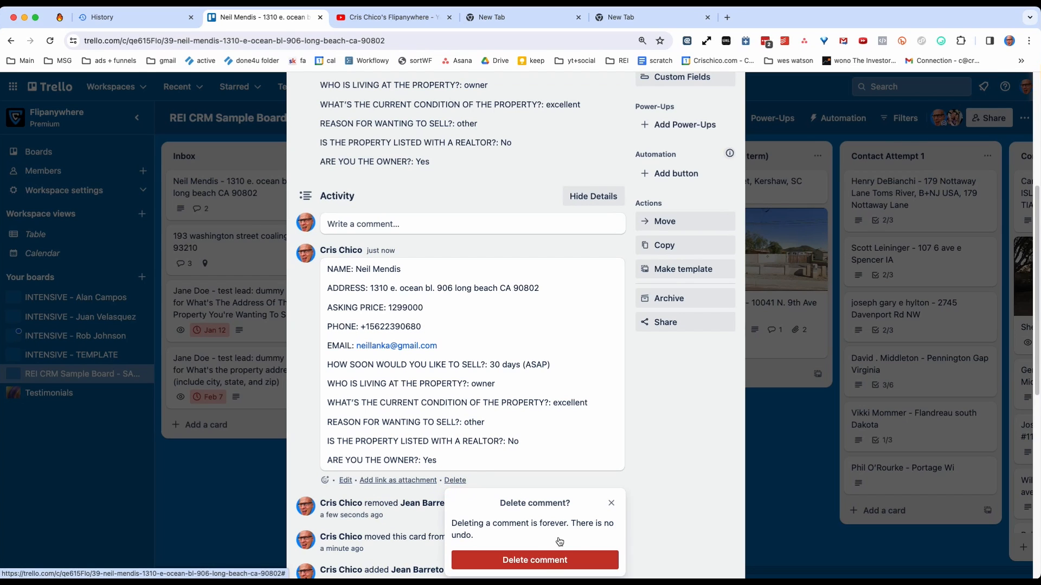
{"action": "left_click", "coordinate": [614, 506]}
{"action": "scroll", "coordinate": [408, 225], "scroll_direction": "up", "scroll_amount": 3}
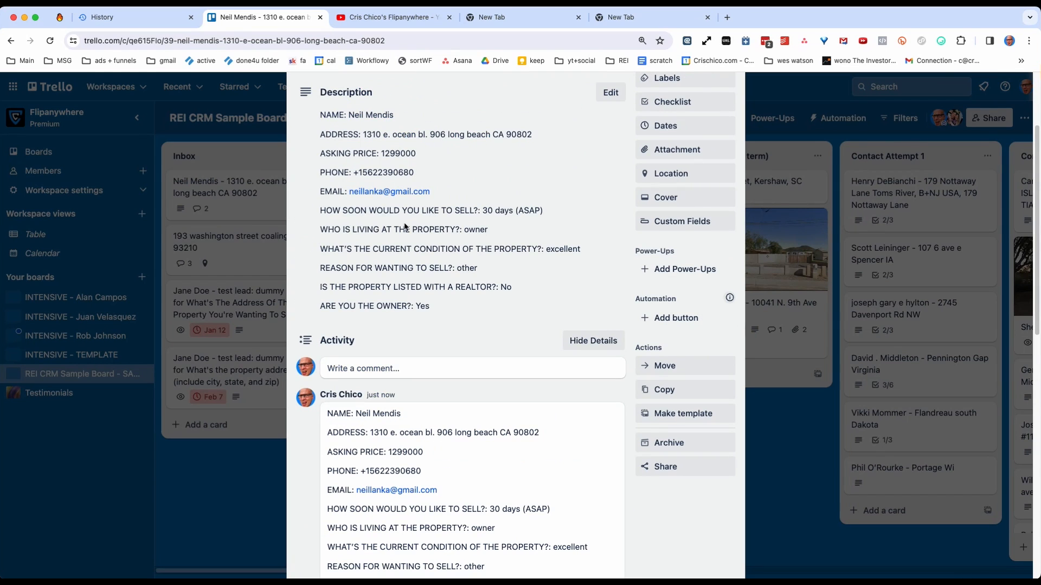
Delete all text from the lead card's description and save the empty description.
{"action": "left_click", "coordinate": [405, 226]}
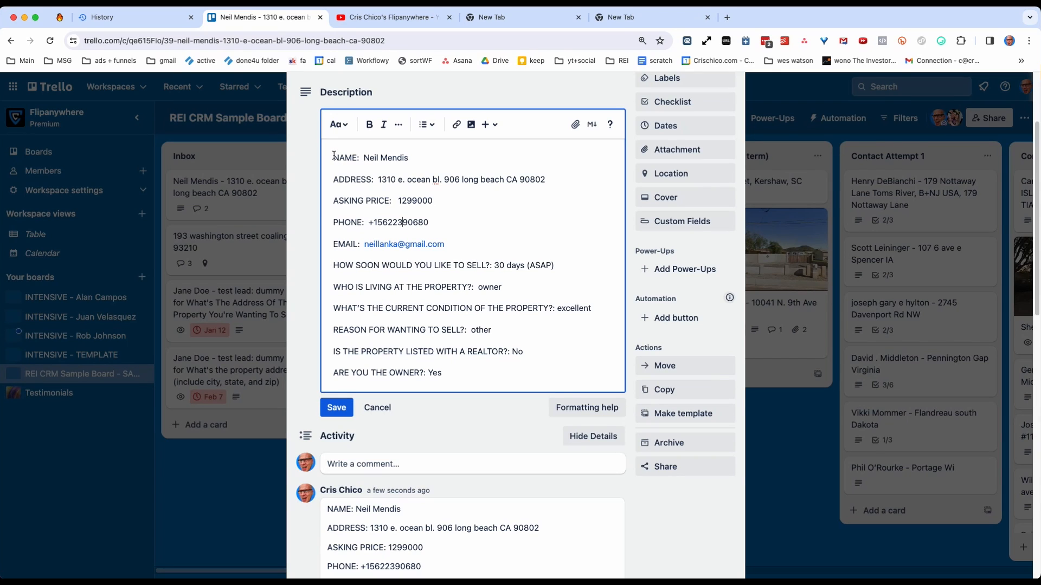
{"action": "triple_click", "coordinate": [341, 373]}
{"action": "key", "text": "super+a"}
{"action": "key", "text": "BackSpace"}
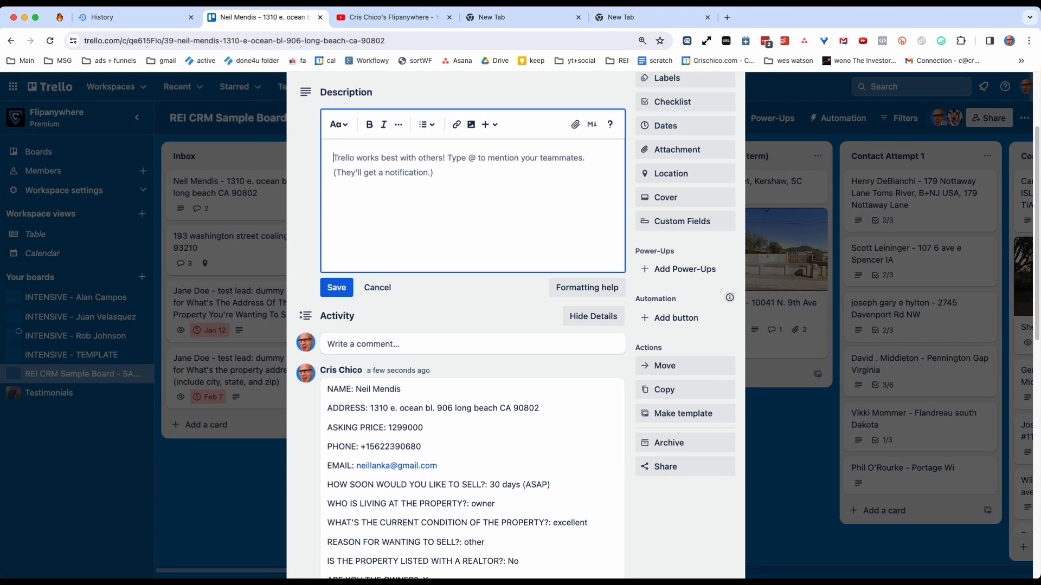
{"action": "left_click", "coordinate": [340, 287]}
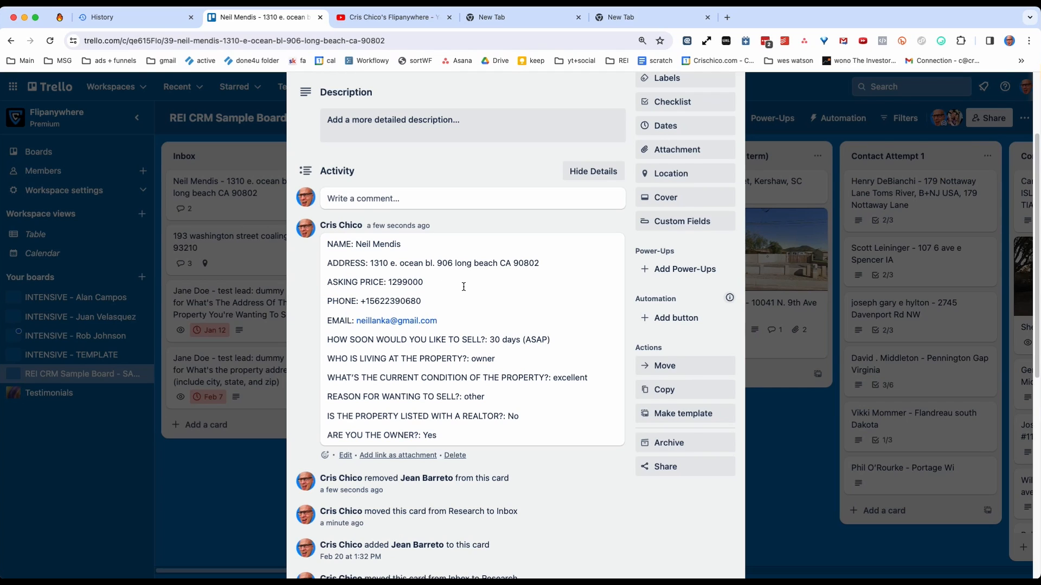
Review the phone, email and address lines in the lead's new comment, highlighting the property address.
{"action": "scroll", "coordinate": [463, 287], "scroll_direction": "up", "scroll_amount": 1}
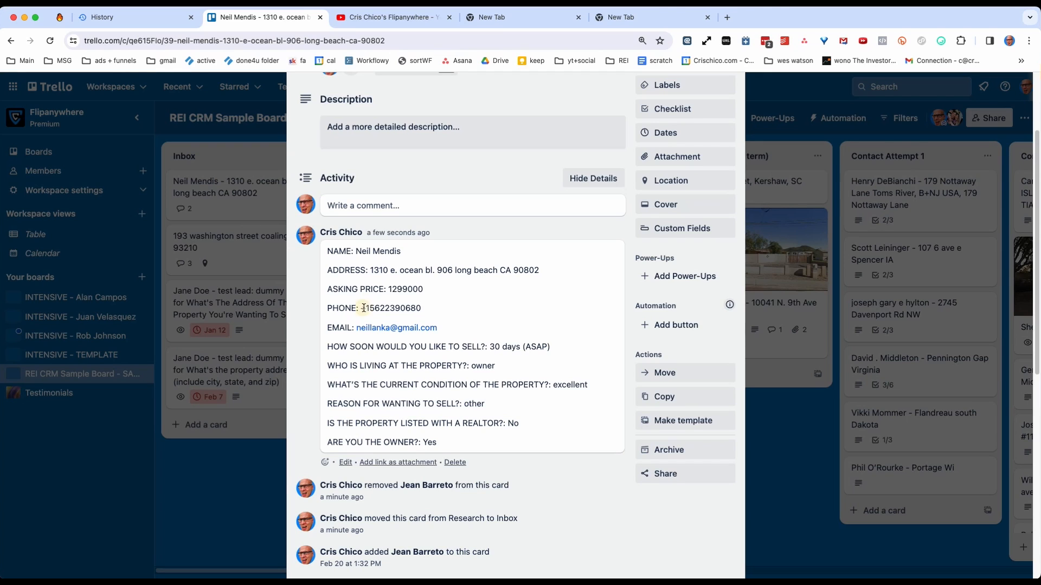
{"action": "left_click_drag", "start_coordinate": [361, 307], "coordinate": [425, 310]}
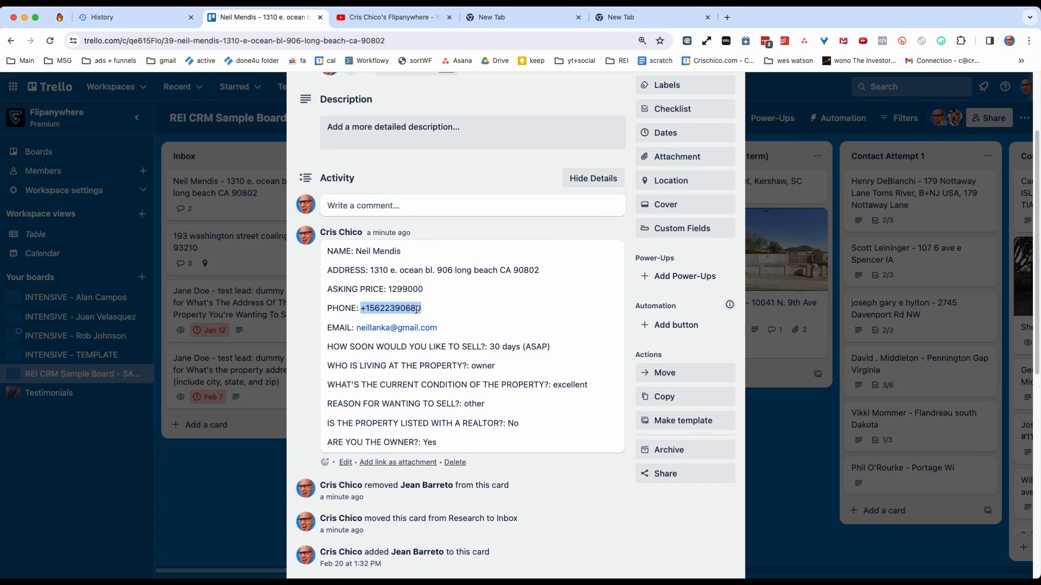
{"action": "left_click", "coordinate": [416, 309]}
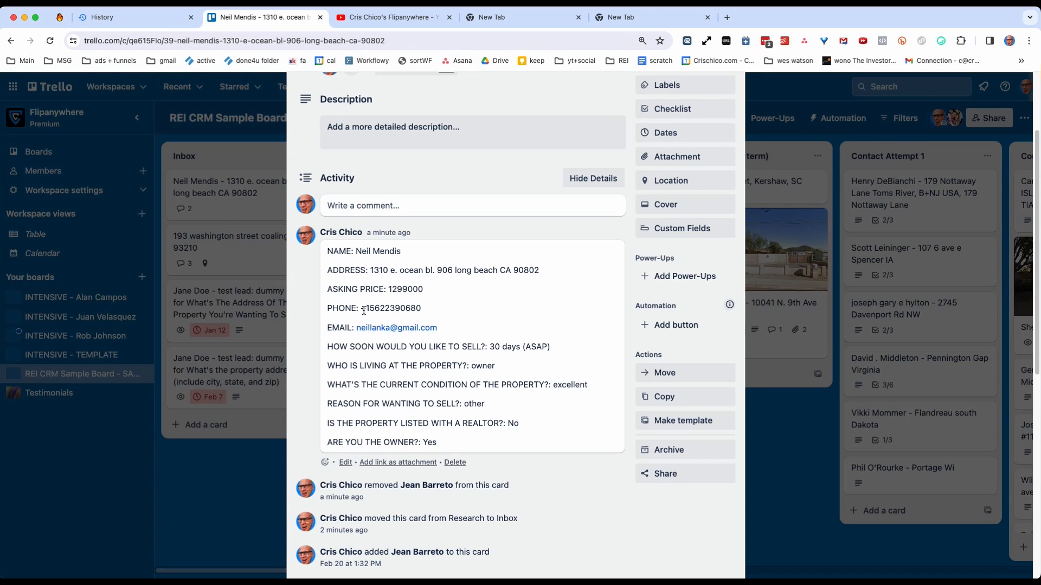
{"action": "mouse_move", "coordinate": [363, 308]}
{"action": "left_mouse_down"}
{"action": "mouse_move", "coordinate": [430, 312]}
{"action": "mouse_move", "coordinate": [407, 325]}
{"action": "mouse_move", "coordinate": [354, 325]}
{"action": "left_mouse_up"}
{"action": "left_click", "coordinate": [436, 317]}
{"action": "left_click", "coordinate": [444, 324]}
{"action": "left_click_drag", "start_coordinate": [371, 270], "coordinate": [539, 272]}
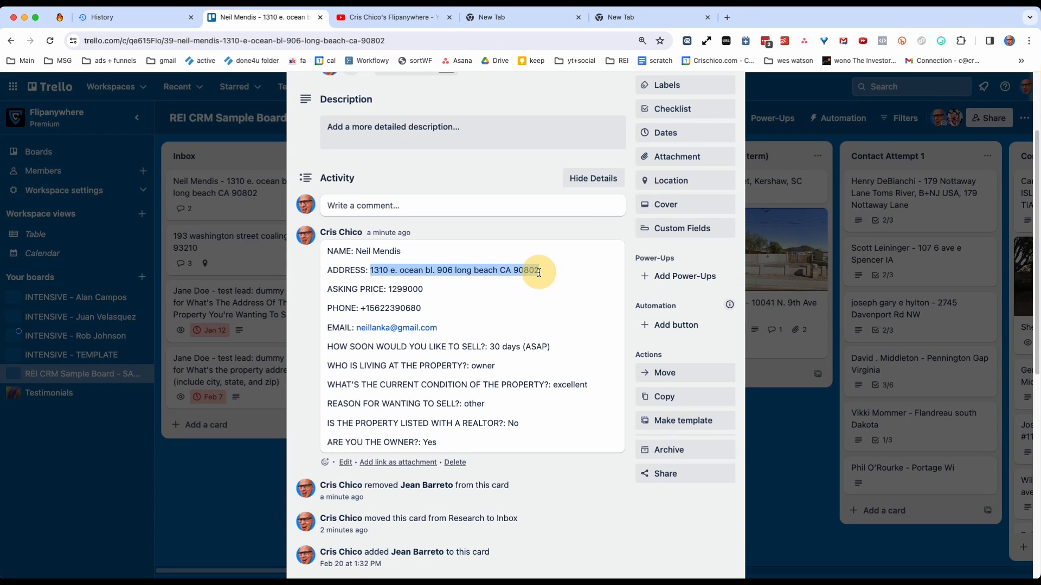
Close the lead card and return to the board.
{"action": "left_click", "coordinate": [472, 362]}
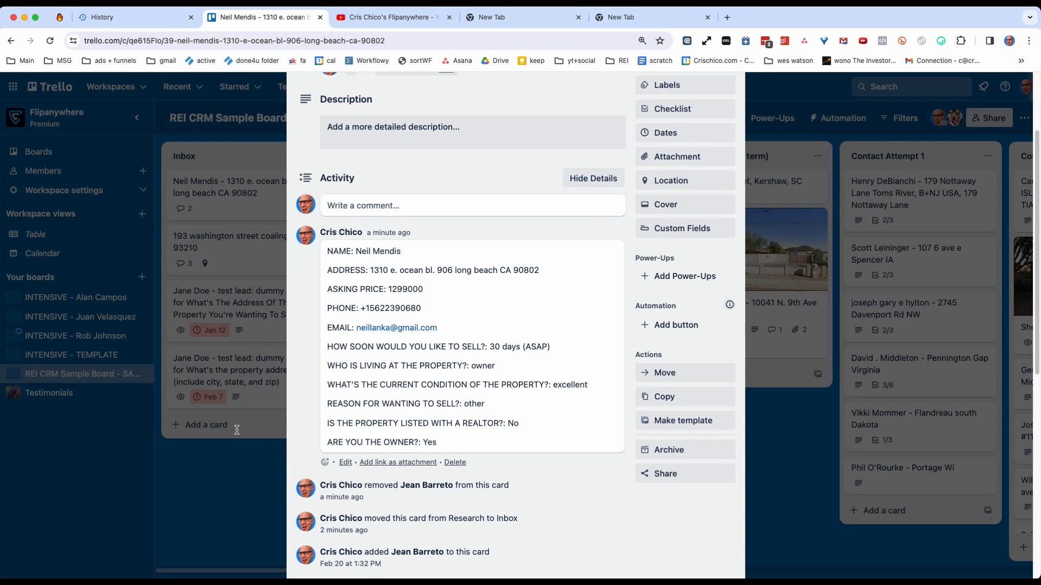
{"action": "left_click", "coordinate": [233, 449]}
{"action": "left_click", "coordinate": [234, 195]}
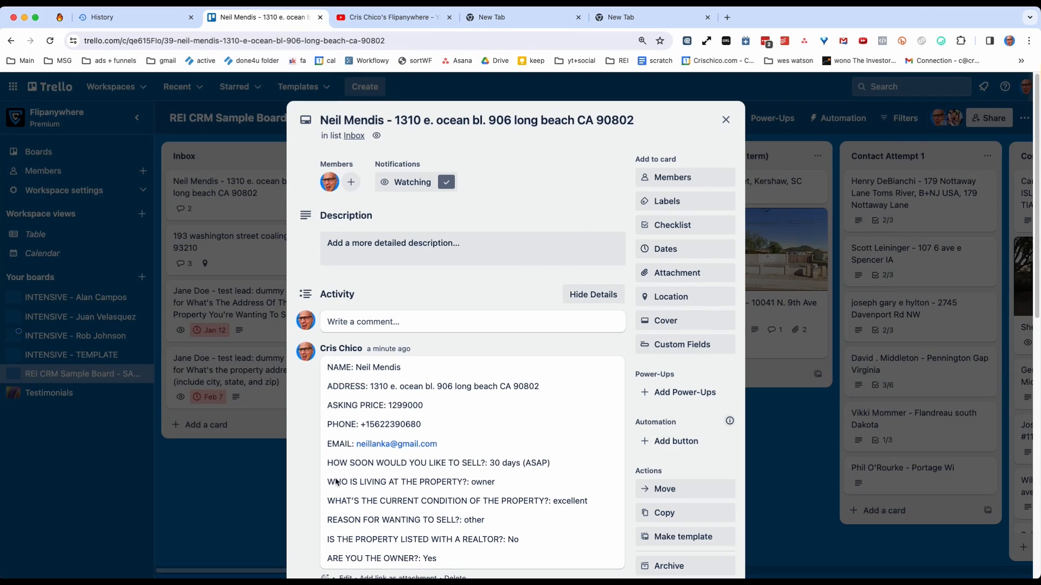
{"action": "left_click", "coordinate": [266, 476]}
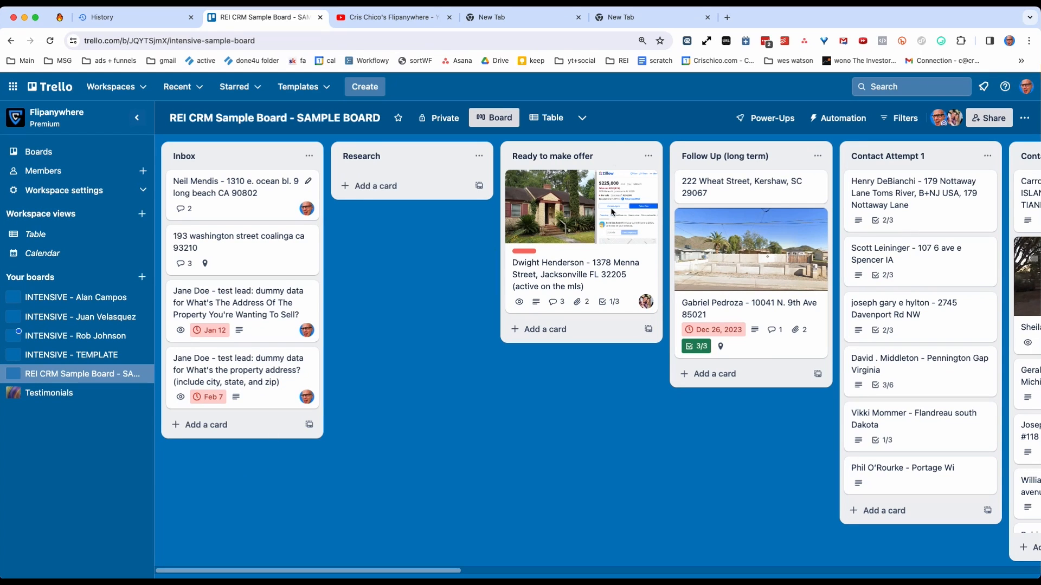
Move the Contact Attempt 1 and Contact Attempt 2 lists directly after Inbox, ahead of the Research list.
{"action": "left_click_drag", "start_coordinate": [903, 157], "coordinate": [383, 135]}
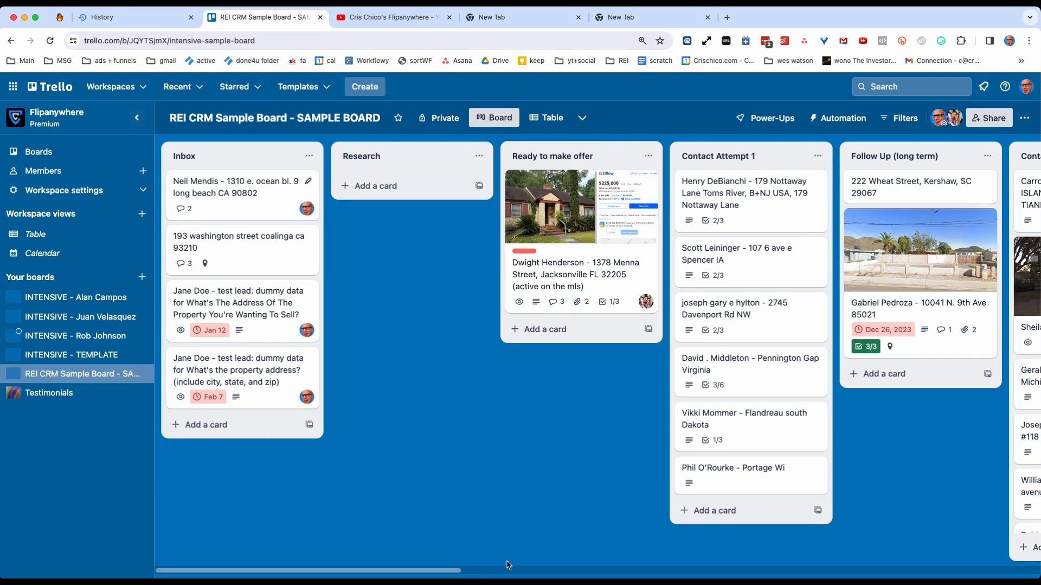
{"action": "mouse_move", "coordinate": [388, 575]}
{"action": "left_mouse_down"}
{"action": "mouse_move", "coordinate": [462, 567]}
{"action": "mouse_move", "coordinate": [382, 572]}
{"action": "left_mouse_up"}
{"action": "left_click_drag", "start_coordinate": [730, 153], "coordinate": [383, 155]}
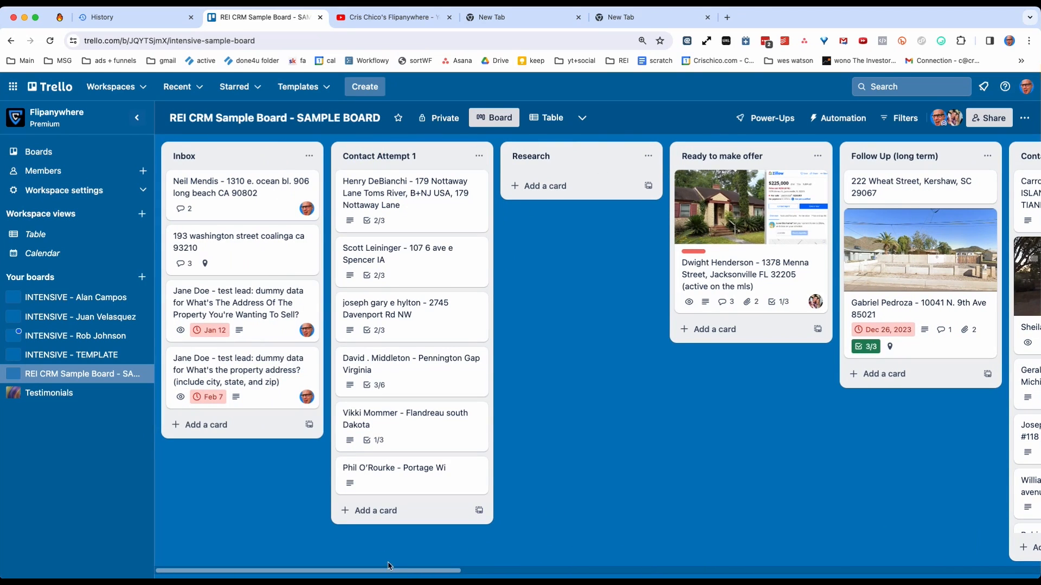
{"action": "left_click_drag", "start_coordinate": [396, 573], "coordinate": [437, 565]}
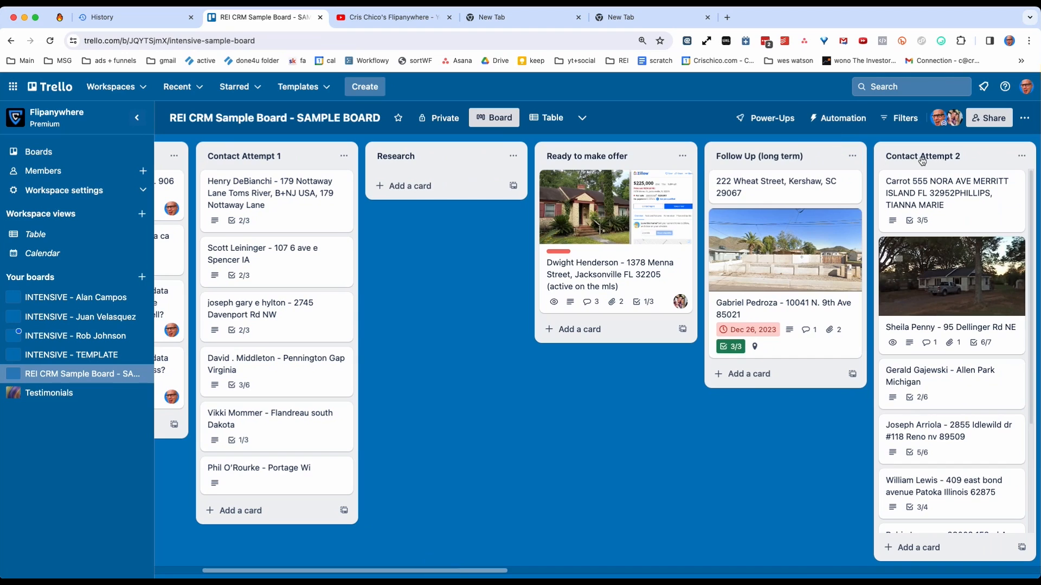
{"action": "left_click_drag", "start_coordinate": [921, 158], "coordinate": [411, 145]}
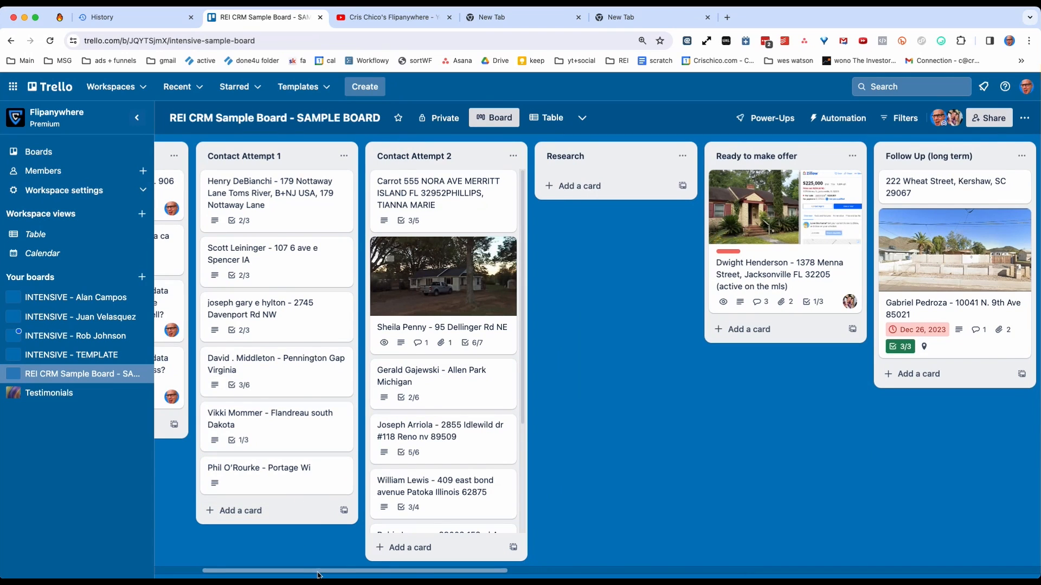
{"action": "left_click_drag", "start_coordinate": [319, 574], "coordinate": [233, 550]}
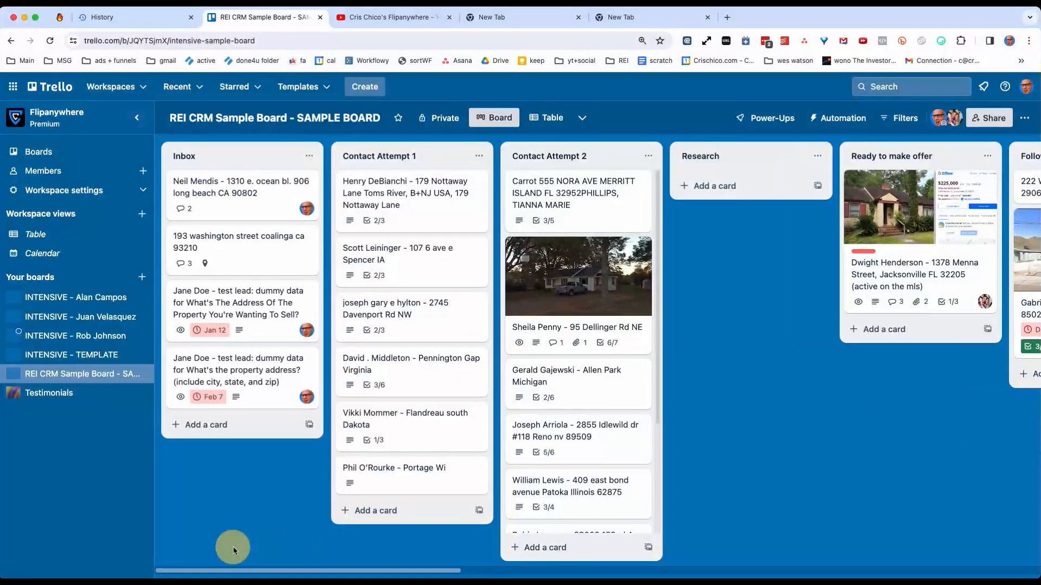
Rename the empty Research list to Attempt 3.
{"action": "left_click", "coordinate": [726, 220]}
{"action": "double_click", "coordinate": [697, 234]}
{"action": "left_click", "coordinate": [697, 235]}
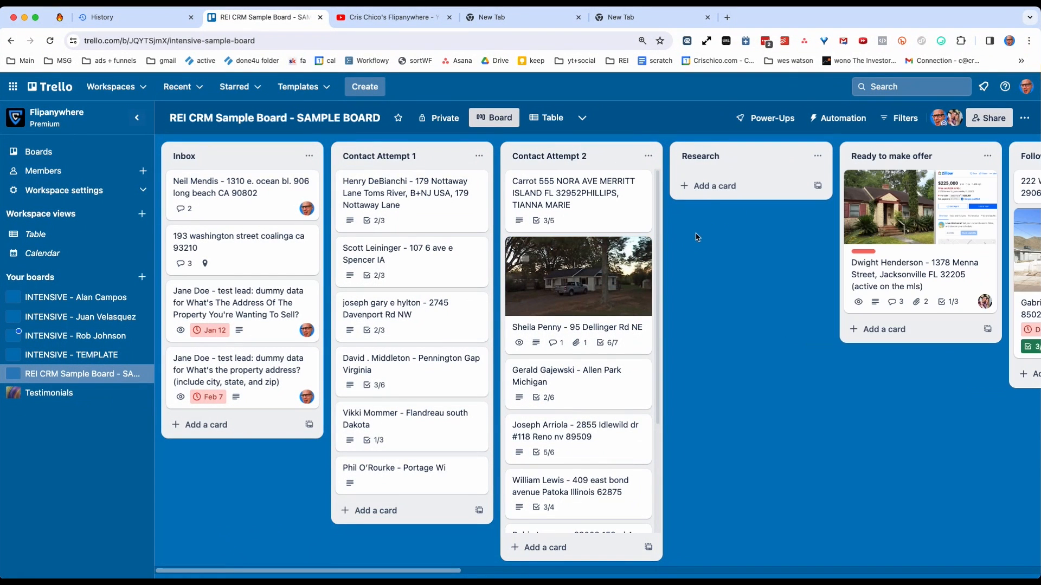
{"action": "left_click", "coordinate": [707, 154]}
{"action": "type", "text": "Attempt 3"}
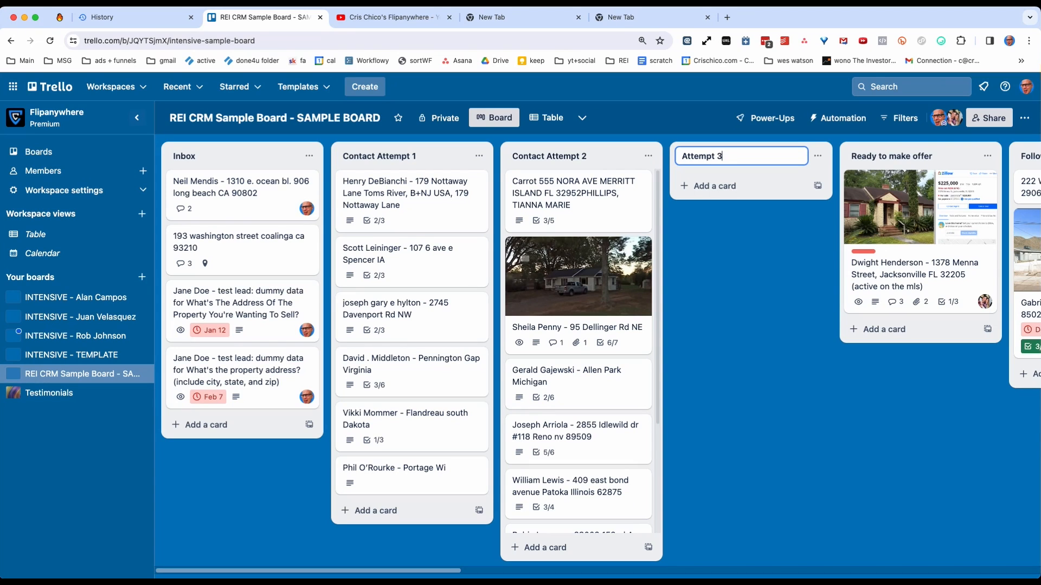
{"action": "key", "text": "Return"}
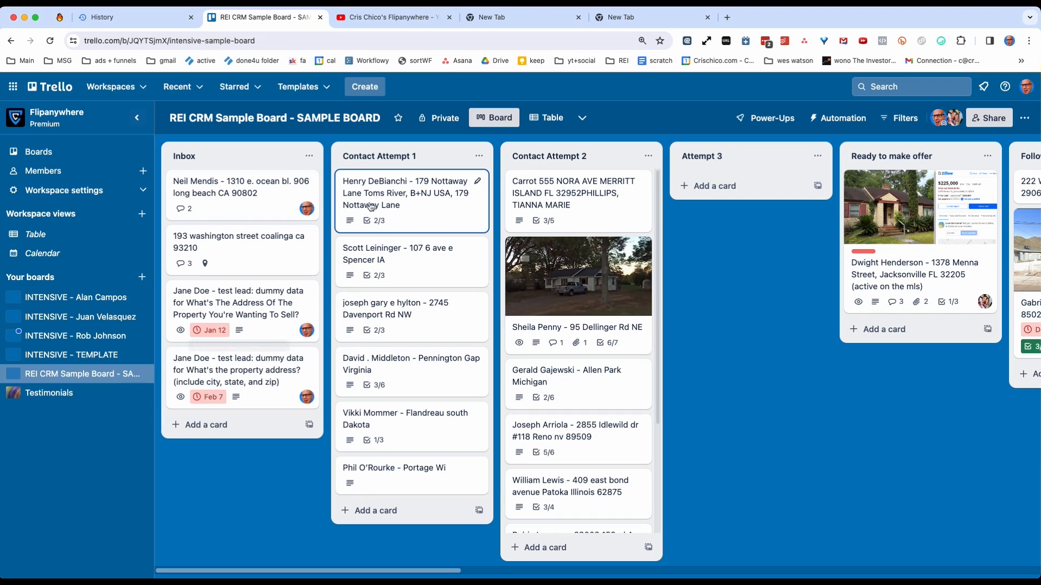
Move the first lead card from Inbox to the start of the Contact Attempt 1 list.
{"action": "left_click_drag", "start_coordinate": [228, 198], "coordinate": [373, 179]}
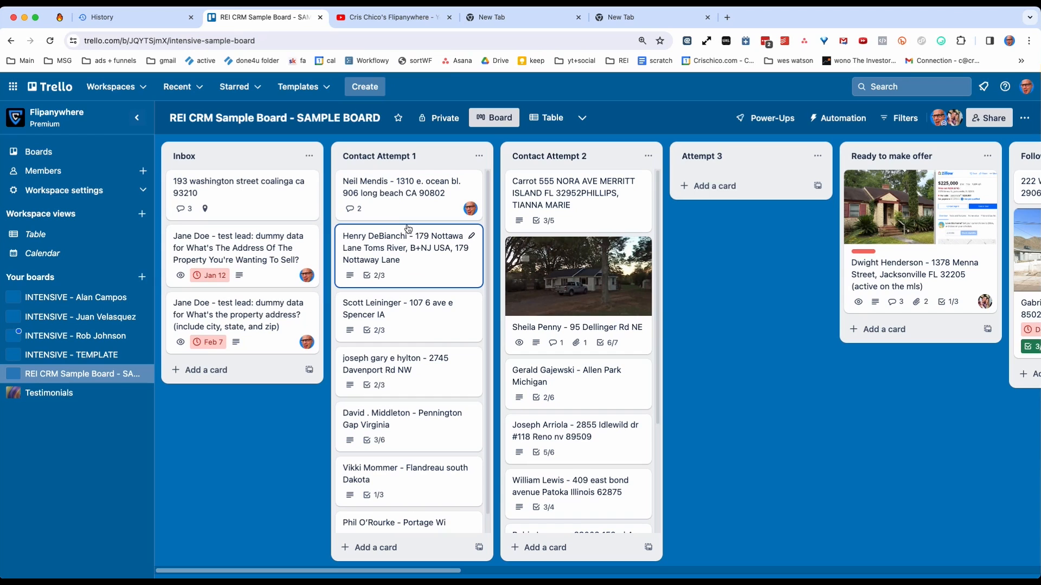
{"action": "mouse_move", "coordinate": [404, 201]}
{"action": "left_mouse_down"}
{"action": "mouse_move", "coordinate": [618, 195]}
{"action": "mouse_move", "coordinate": [726, 165]}
{"action": "mouse_move", "coordinate": [557, 153]}
{"action": "mouse_move", "coordinate": [409, 190]}
{"action": "left_mouse_up"}
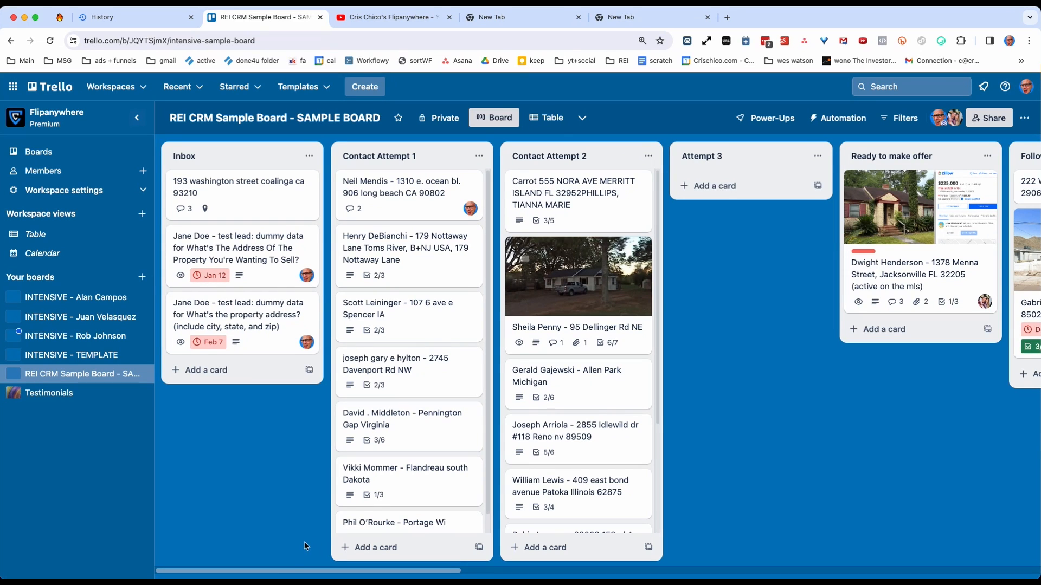
Add a new list named Research between Attempt 3 and Ready to make offer.
{"action": "left_click_drag", "start_coordinate": [289, 574], "coordinate": [399, 567]}
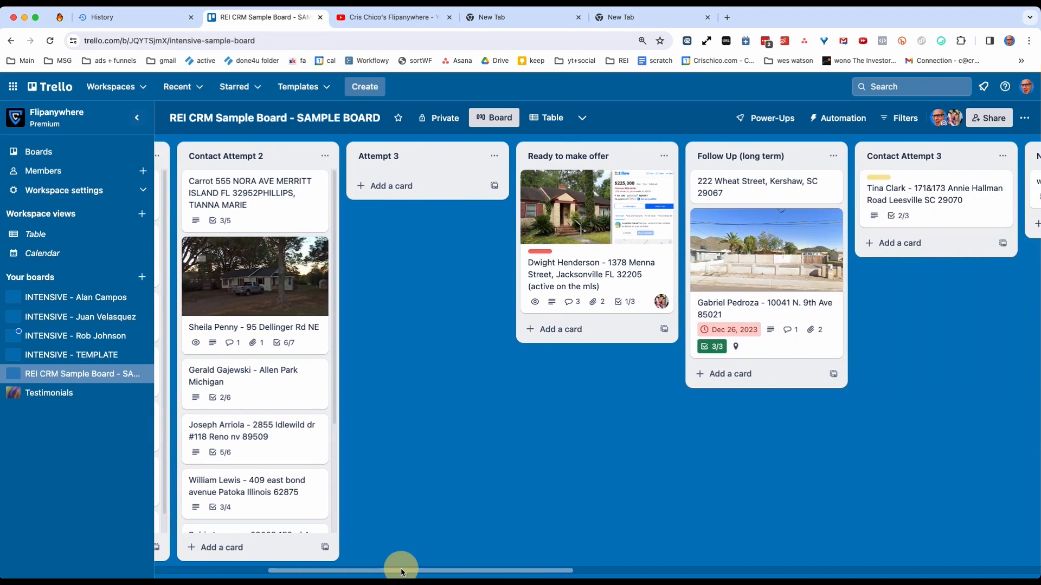
{"action": "double_click", "coordinate": [460, 291]}
{"action": "type", "text": "Rese"}
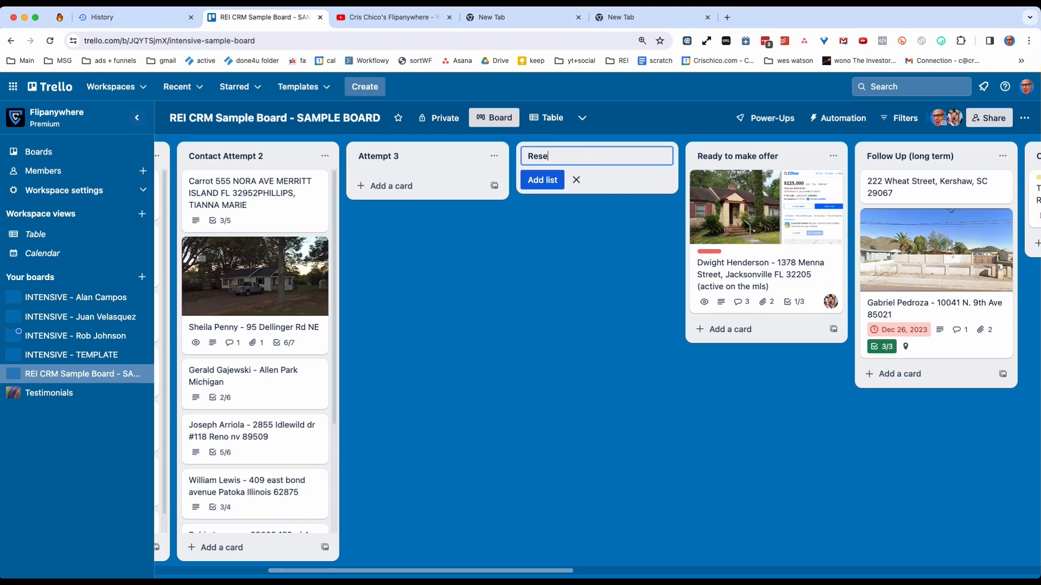
{"action": "type", "text": "arch"}
{"action": "key", "text": "Return"}
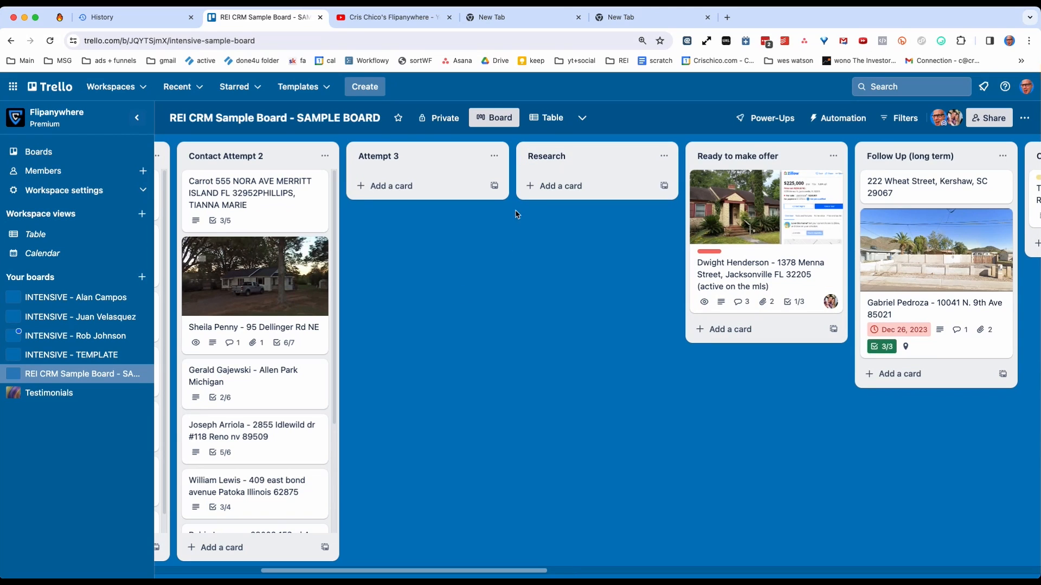
Run a Google search for the property address in the first Contact Attempt 1 card's title and close the browser tabs after the results.
{"action": "left_click_drag", "start_coordinate": [406, 572], "coordinate": [279, 570]}
{"action": "left_click", "coordinate": [388, 196]}
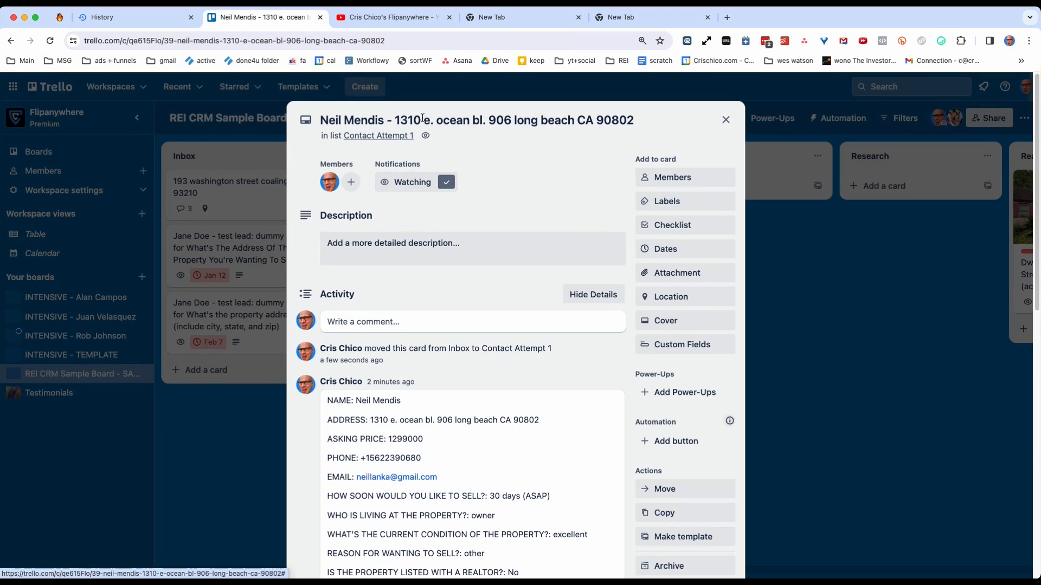
{"action": "left_click", "coordinate": [398, 118]}
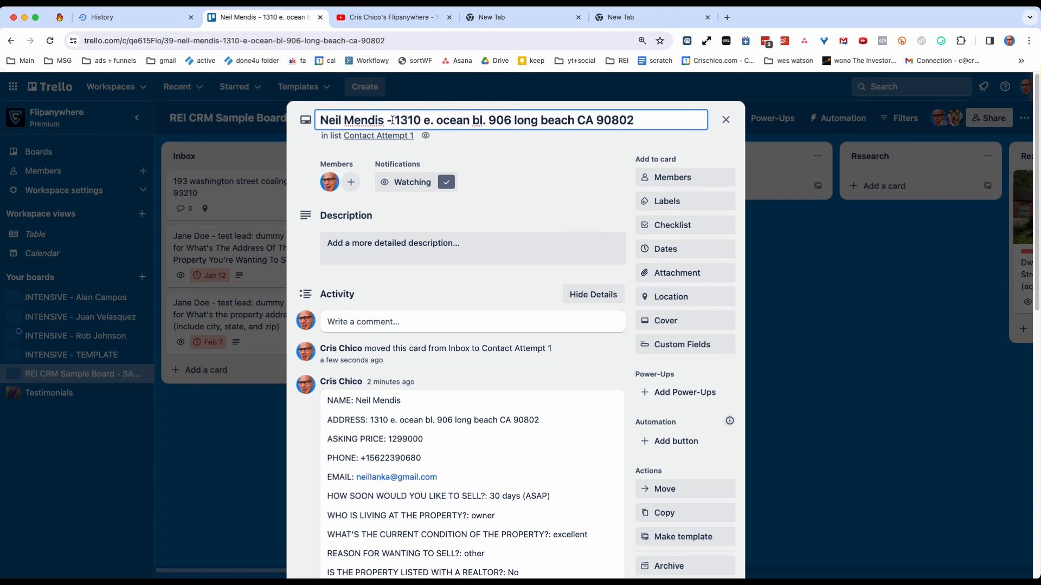
{"action": "left_click_drag", "start_coordinate": [393, 119], "coordinate": [615, 121]}
{"action": "right_click", "coordinate": [615, 120]}
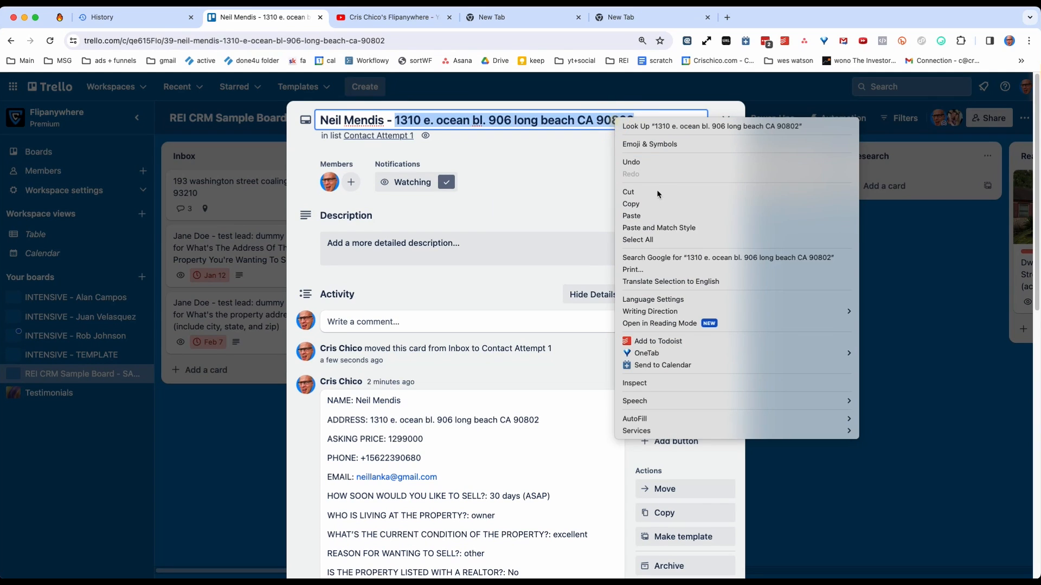
{"action": "left_click", "coordinate": [662, 258]}
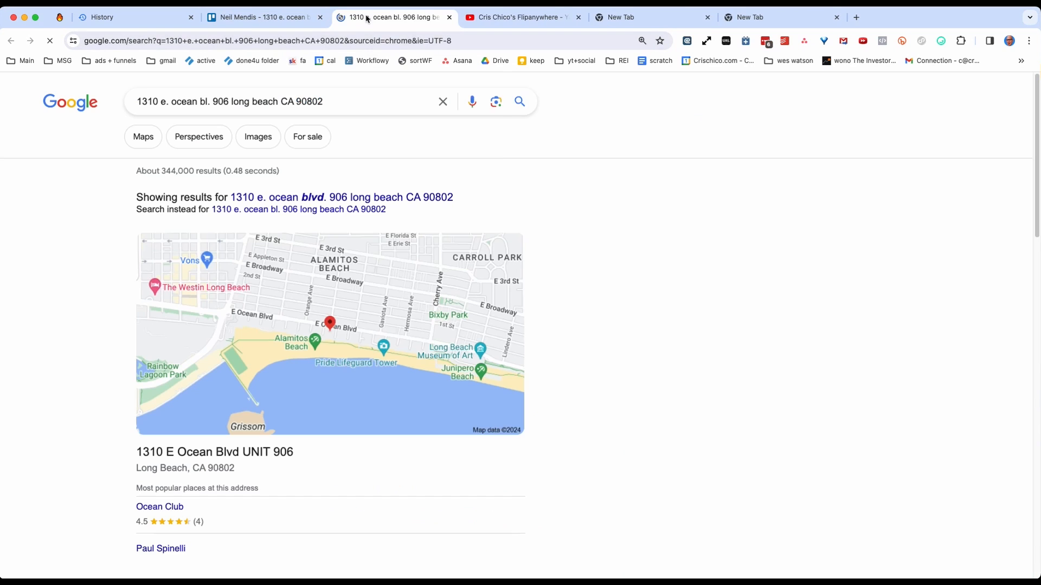
{"action": "right_click", "coordinate": [367, 19]}
{"action": "left_click", "coordinate": [413, 167]}
Open the property's map and its Zillow listing from the search results in separate new tabs.
{"action": "right_click", "coordinate": [279, 265]}
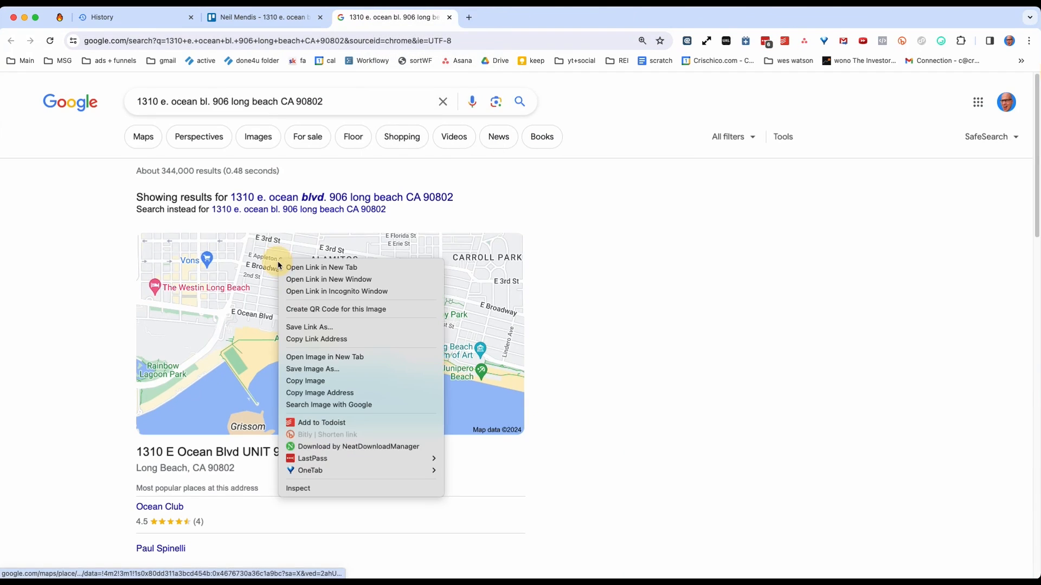
{"action": "left_click", "coordinate": [90, 409]}
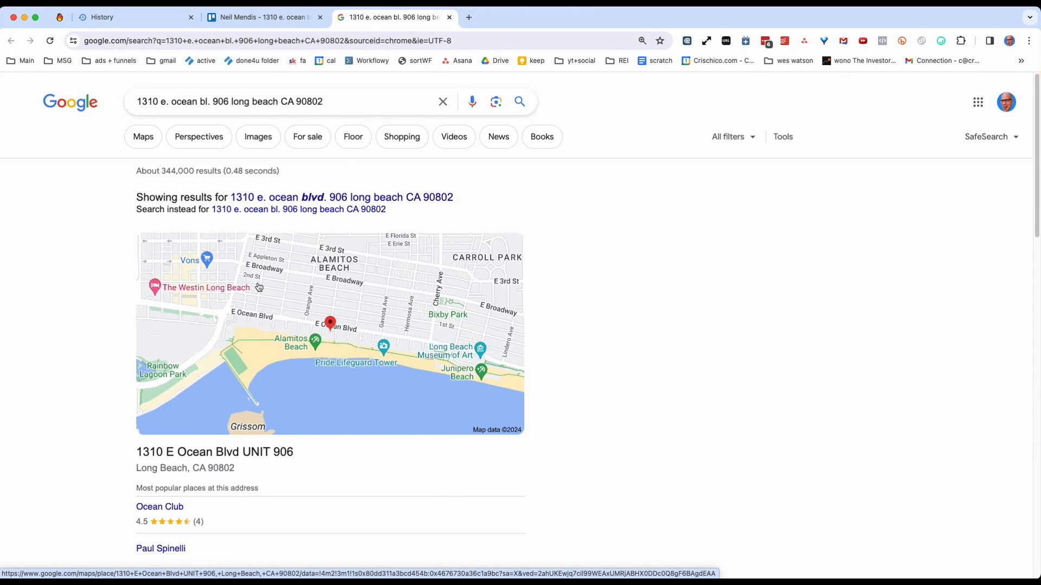
{"action": "left_click", "coordinate": [258, 285], "text": "super"}
{"action": "scroll", "coordinate": [208, 313], "scroll_direction": "down", "scroll_amount": 5}
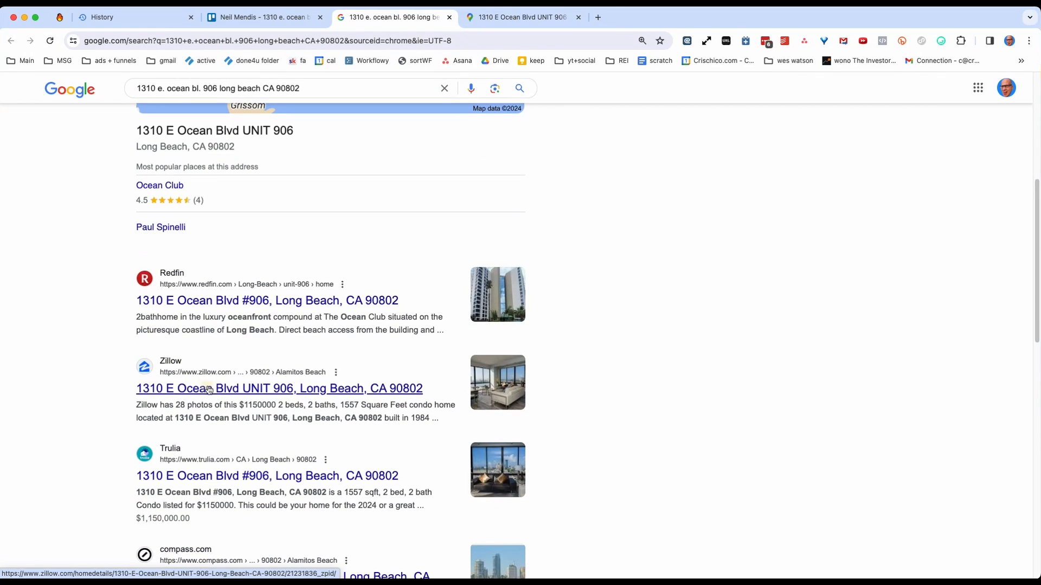
Copy the property's share link from Google Maps, save it as the lead card's description in Trello and reload the page.
{"action": "left_click", "coordinate": [514, 20]}
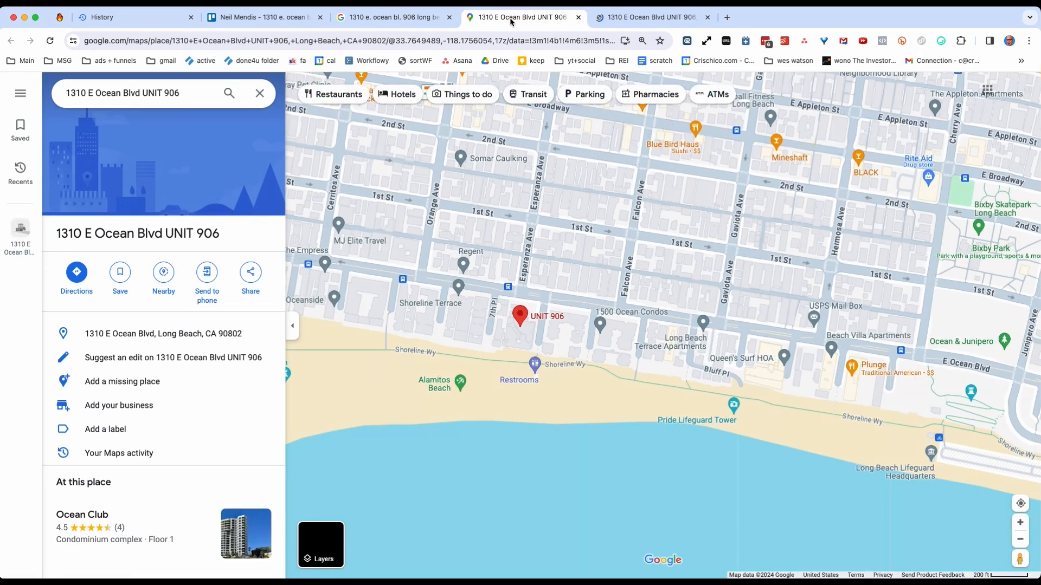
{"action": "left_click", "coordinate": [251, 273]}
{"action": "left_click", "coordinate": [612, 345]}
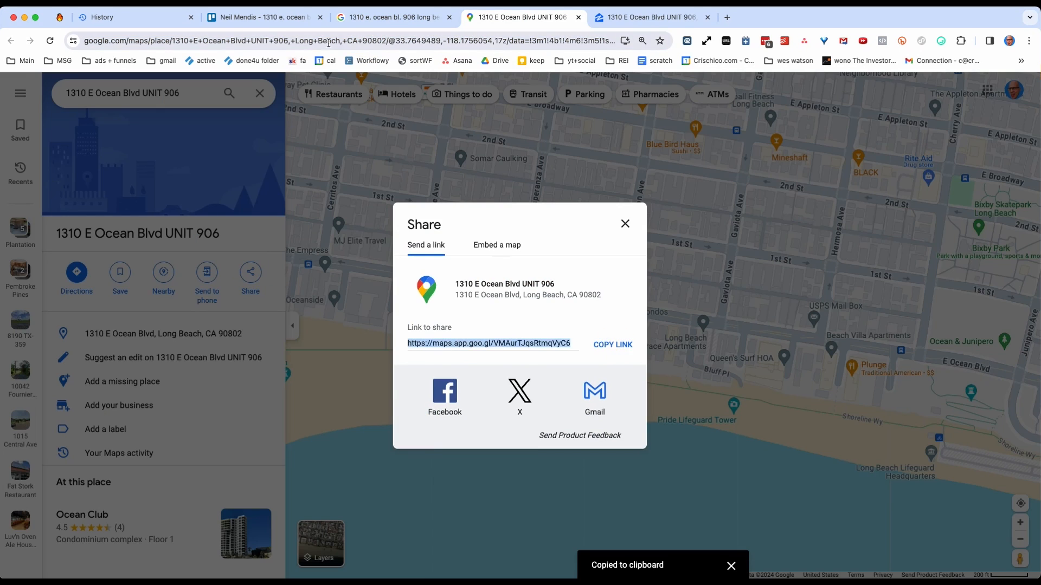
{"action": "left_click", "coordinate": [267, 20]}
{"action": "left_click", "coordinate": [337, 242]}
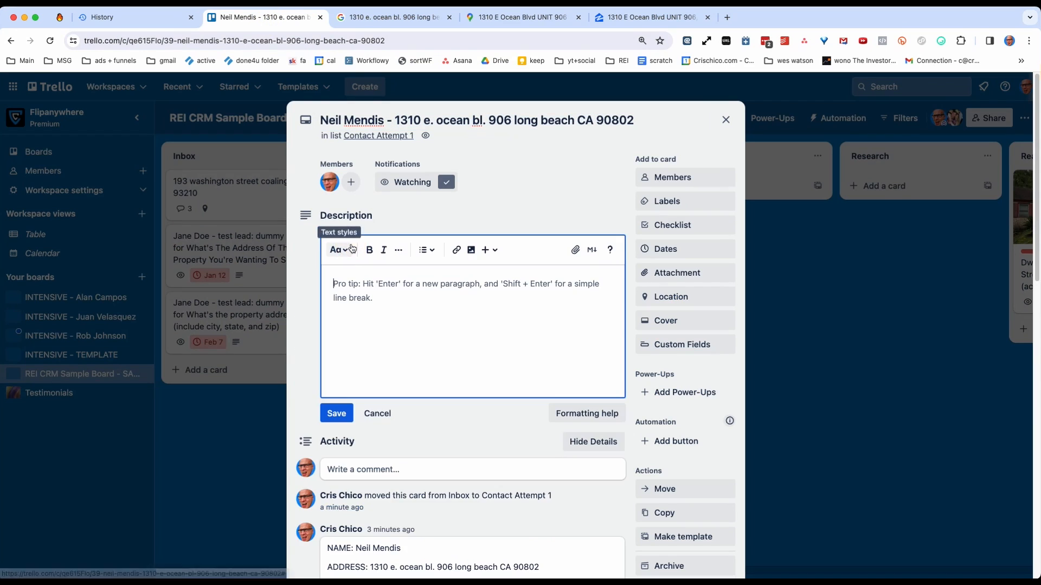
{"action": "key", "text": "super+v"}
{"action": "left_click", "coordinate": [336, 413]}
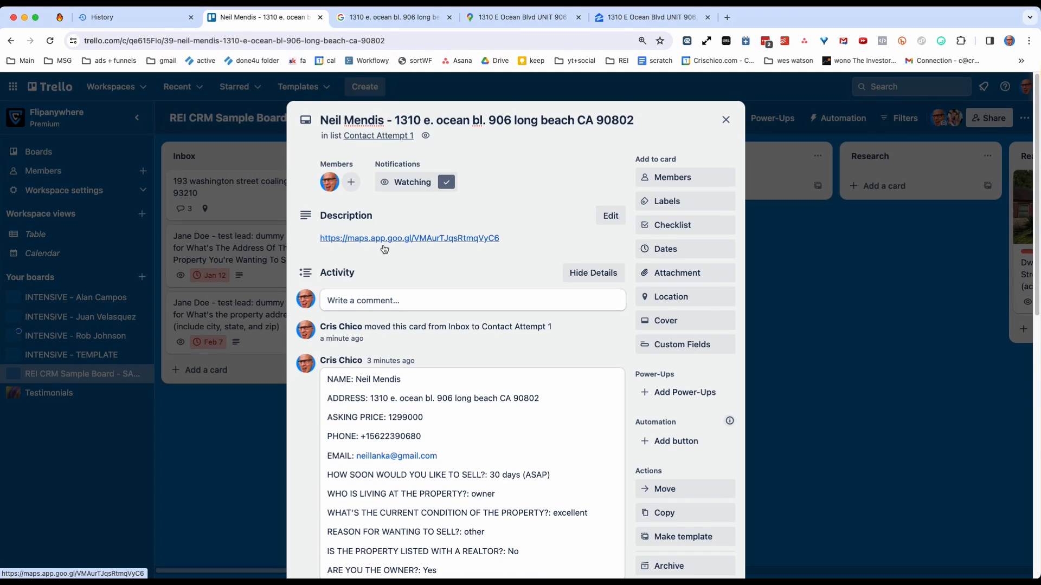
{"action": "left_click", "coordinate": [50, 41]}
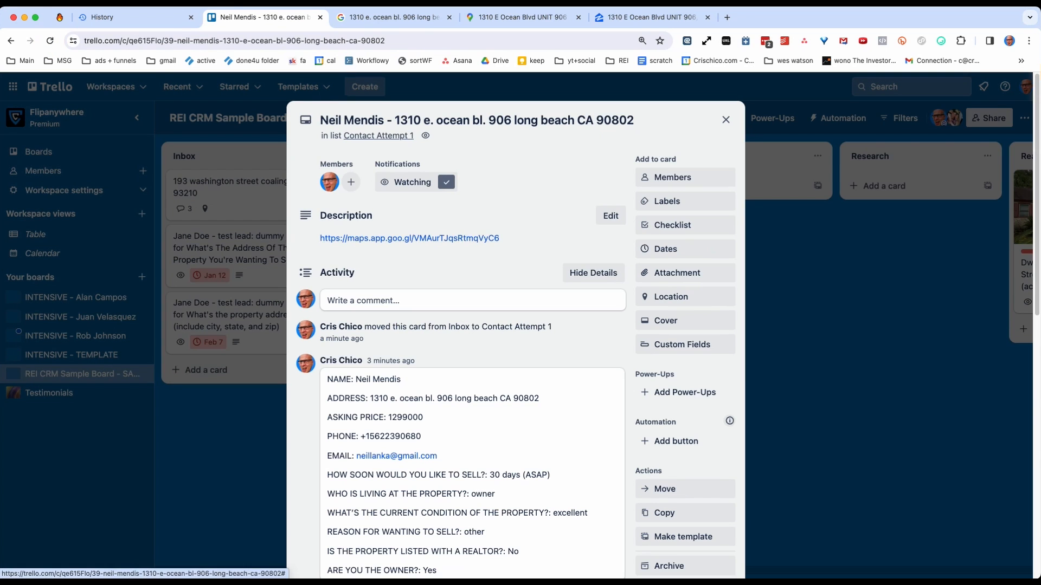
Return to Google Maps, close the share dialog and copy the property page's full URL.
{"action": "left_click", "coordinate": [395, 20]}
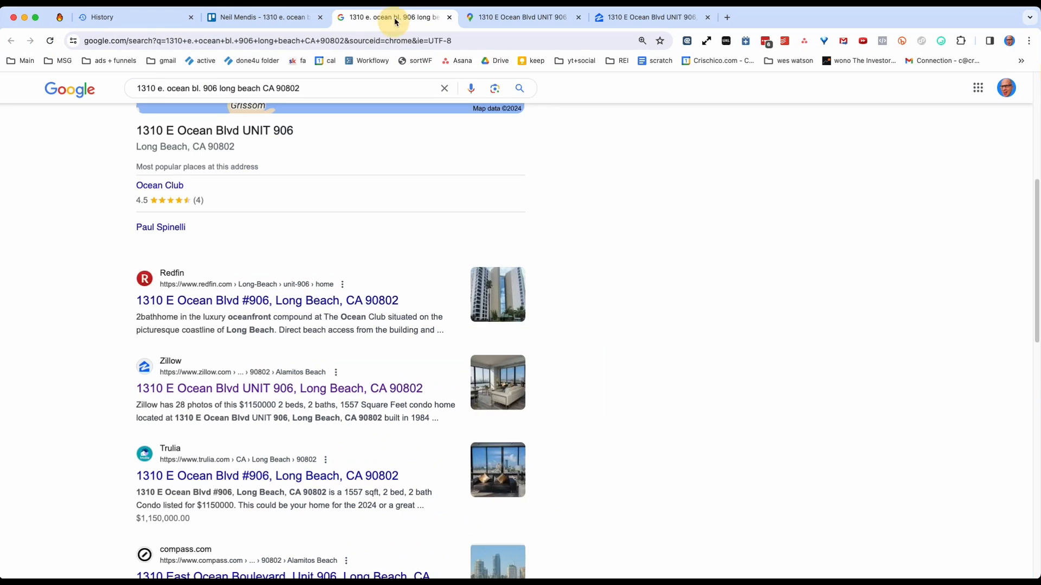
{"action": "left_click", "coordinate": [518, 17]}
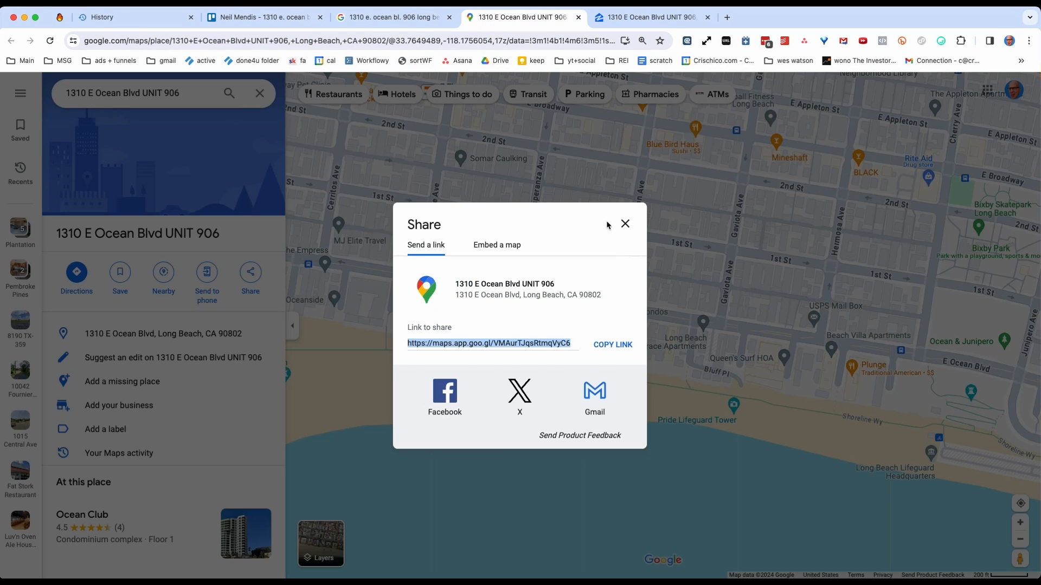
{"action": "left_click", "coordinate": [625, 224]}
{"action": "left_click", "coordinate": [167, 37]}
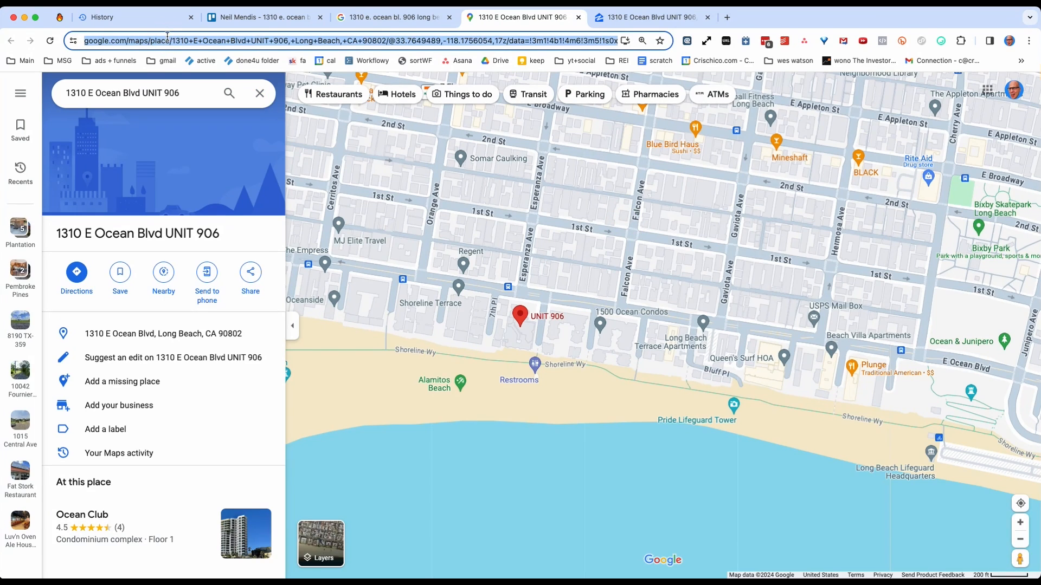
Replace the short link in the Trello lead card's description with the full Google Maps URL and save it.
{"action": "left_click", "coordinate": [235, 17]}
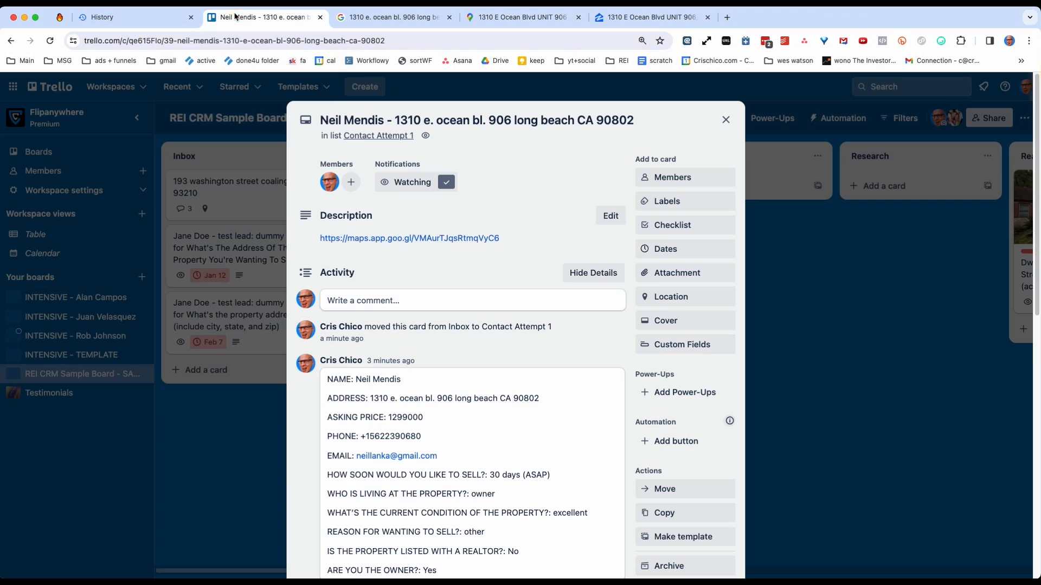
{"action": "left_click", "coordinate": [517, 239]}
{"action": "left_click_drag", "start_coordinate": [525, 280], "coordinate": [314, 284]}
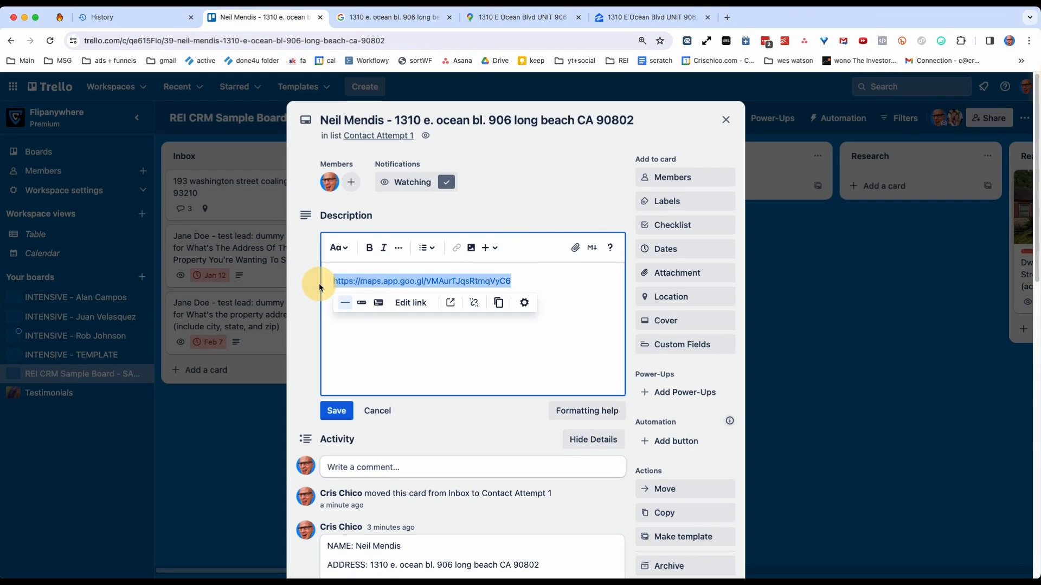
{"action": "key", "text": "super+v"}
{"action": "left_click", "coordinate": [335, 410]}
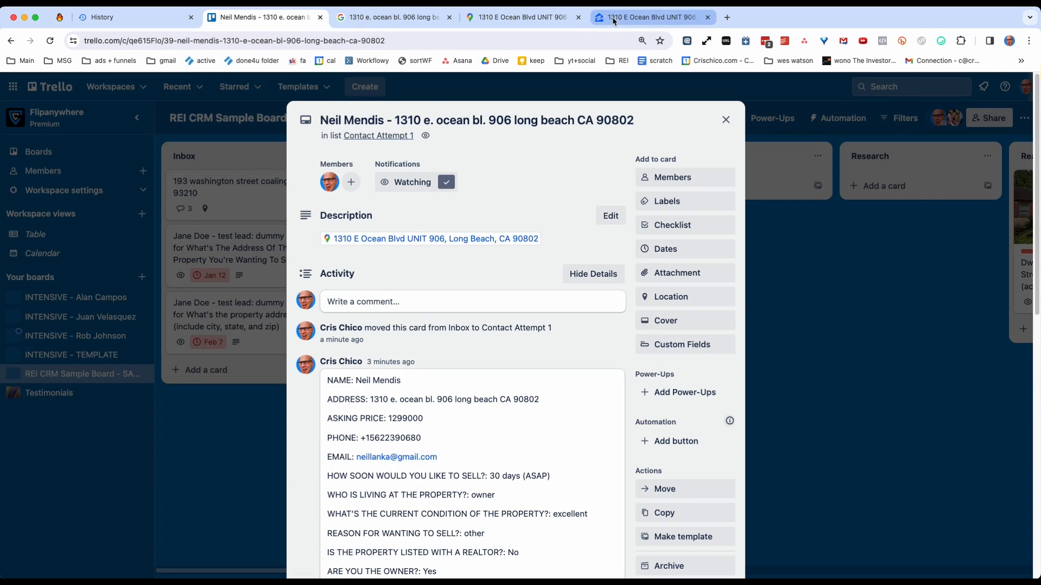
Copy the Zillow listing's URL, add it below the Google Maps link in the Trello lead card's description and save.
{"action": "left_click", "coordinate": [648, 17]}
{"action": "left_click", "coordinate": [303, 40]}
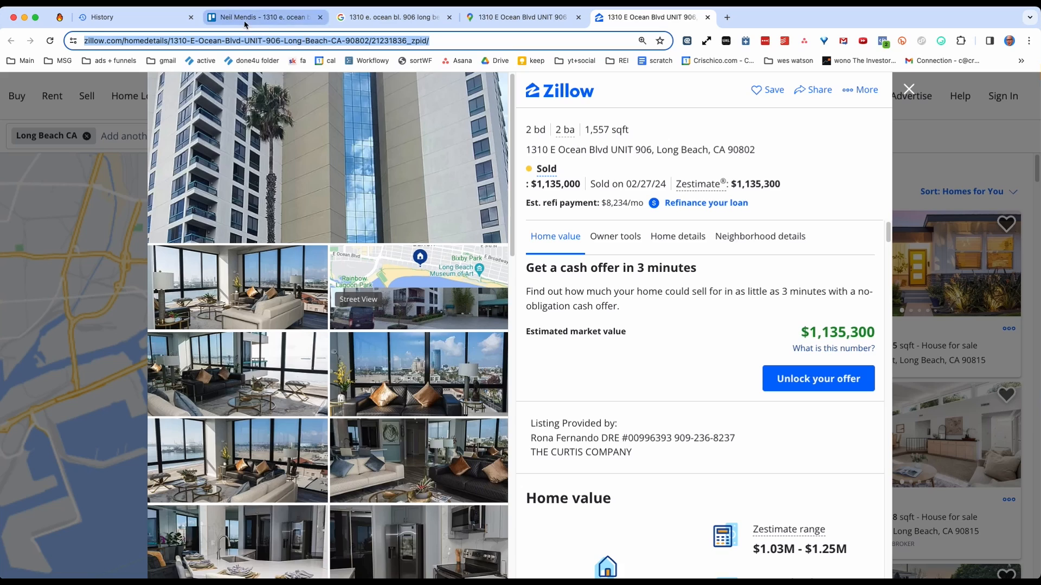
{"action": "left_click", "coordinate": [263, 17]}
{"action": "left_click", "coordinate": [398, 307]}
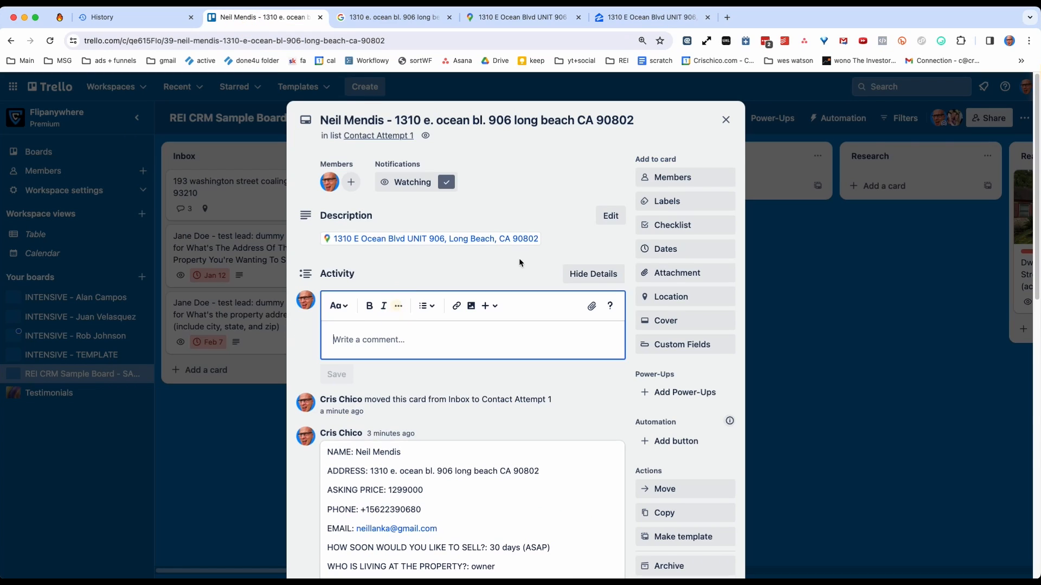
{"action": "left_click", "coordinate": [600, 214]}
{"action": "left_click", "coordinate": [558, 280]}
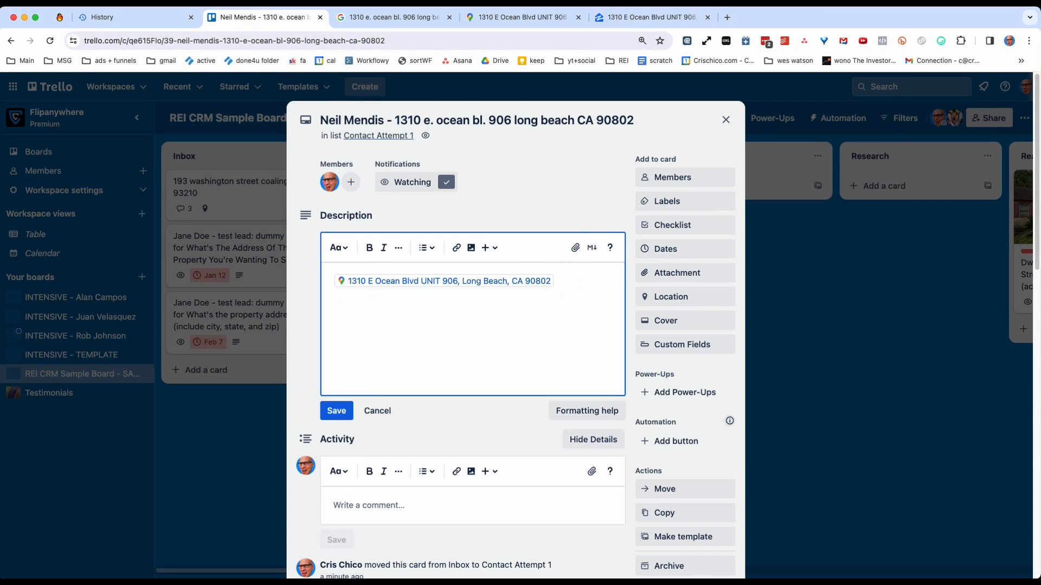
{"action": "key", "text": "Return"}
{"action": "key", "text": "super+v"}
{"action": "left_click", "coordinate": [336, 410]}
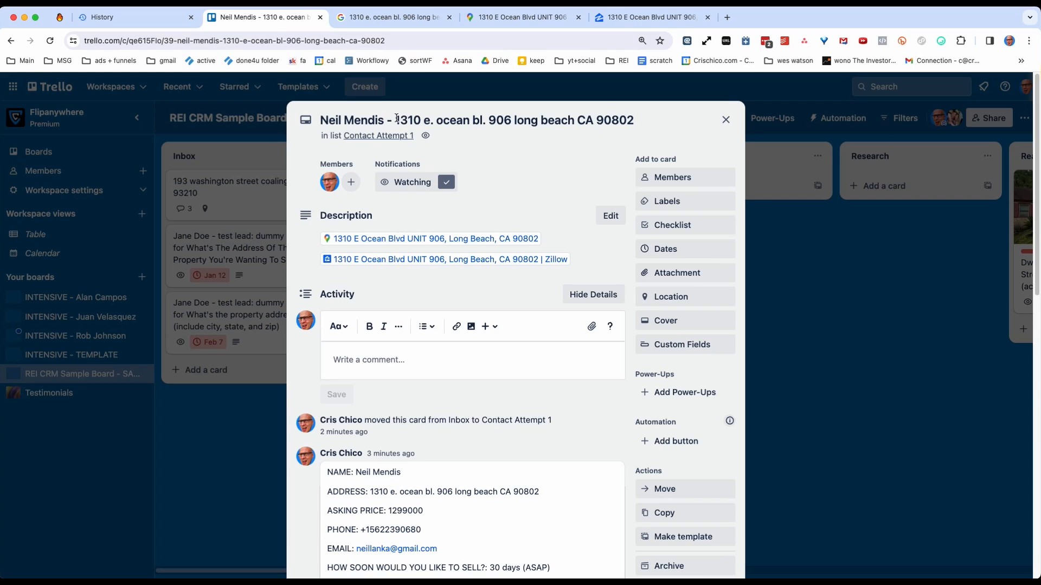
Copy the property address from the lead card's title and go to the Google search results.
{"action": "left_click_drag", "start_coordinate": [397, 118], "coordinate": [656, 118]}
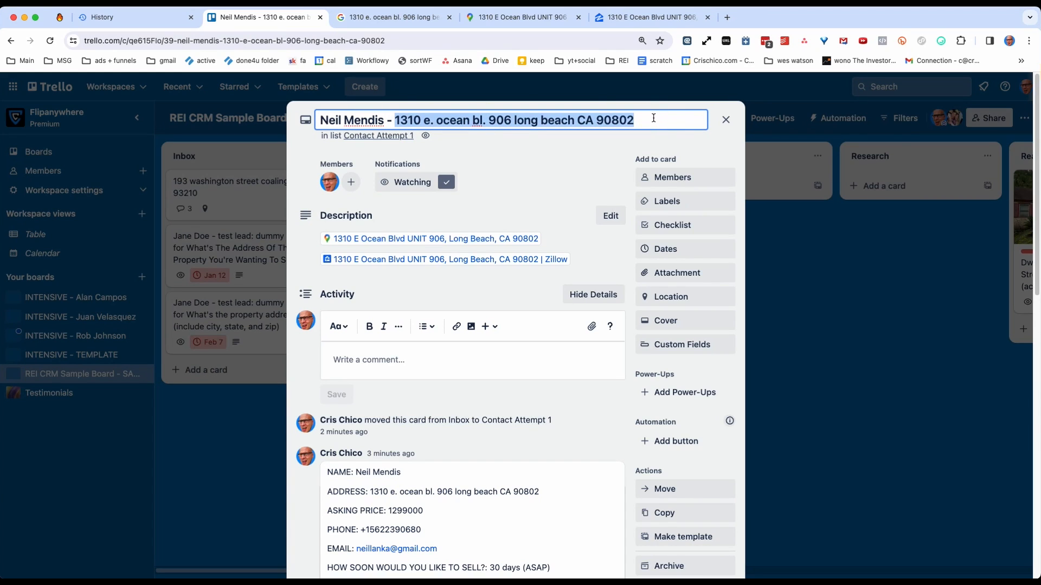
{"action": "right_click", "coordinate": [489, 119]}
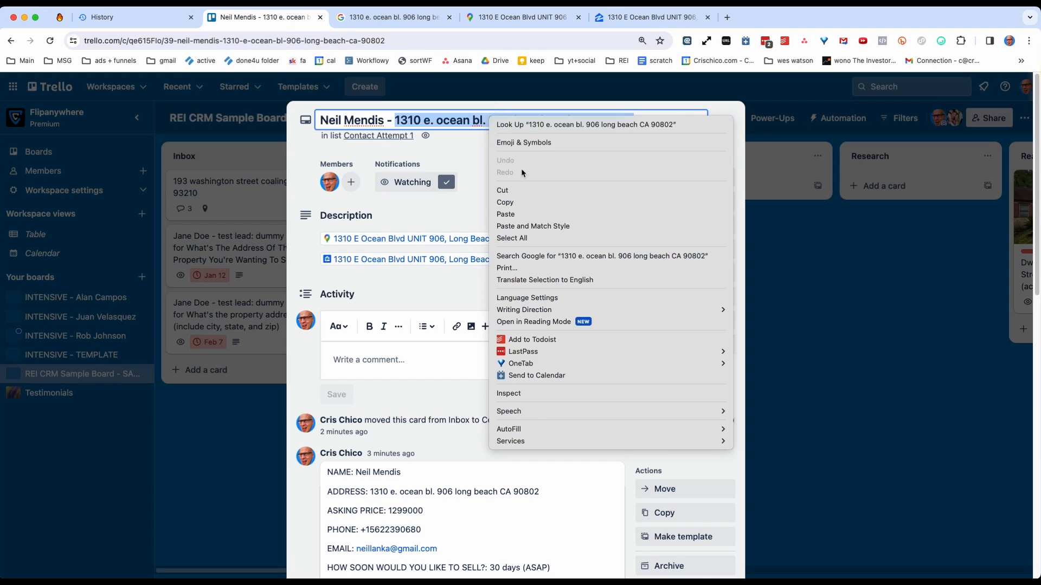
{"action": "left_click", "coordinate": [519, 204]}
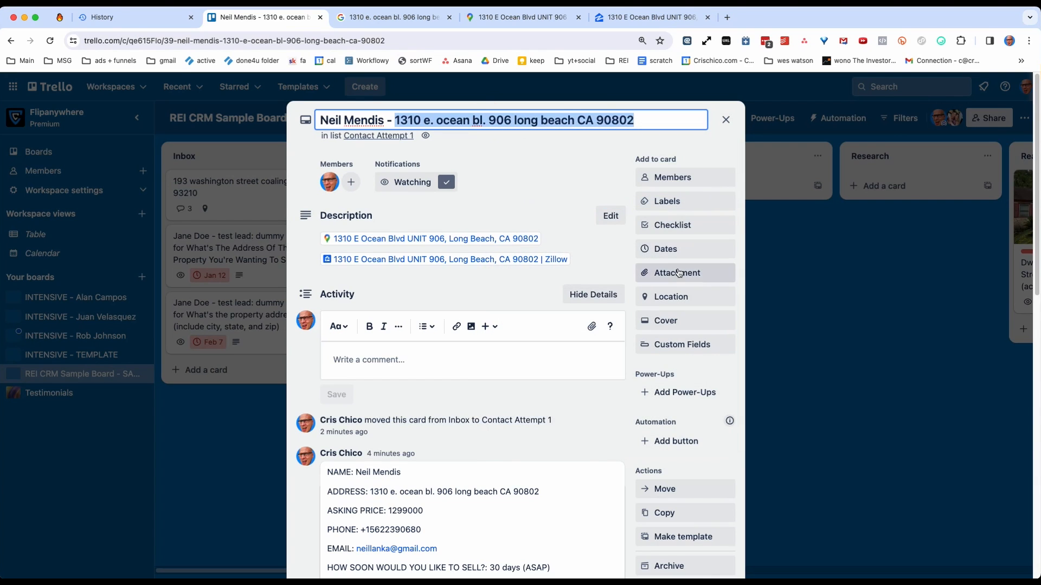
{"action": "left_click", "coordinate": [394, 17]}
Copy the property's Google Maps URL and attach it to the Trello lead card with the display text "google maps".
{"action": "left_click", "coordinate": [523, 17]}
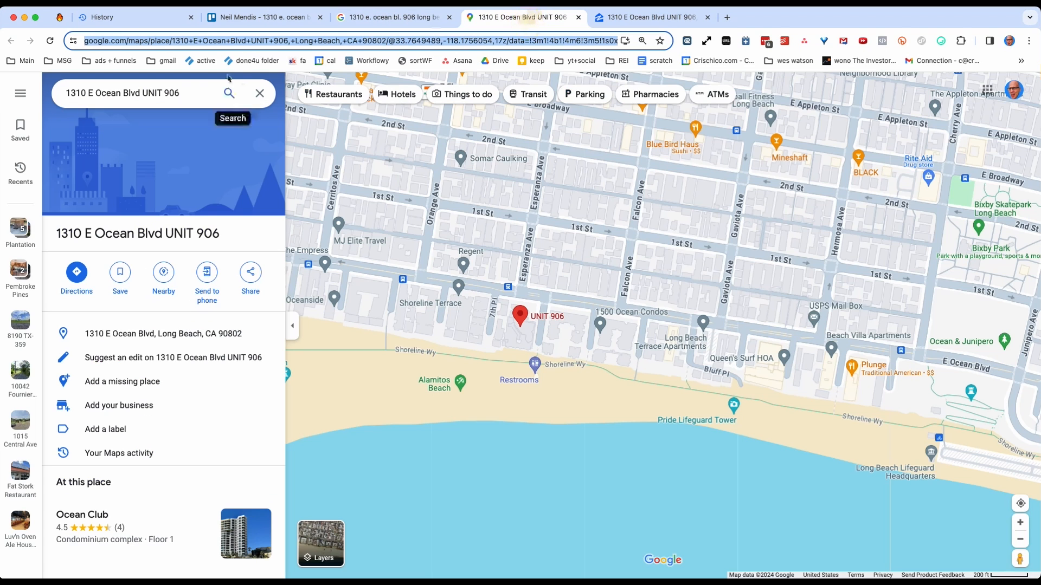
{"action": "right_click", "coordinate": [237, 41]}
{"action": "left_click", "coordinate": [250, 135]}
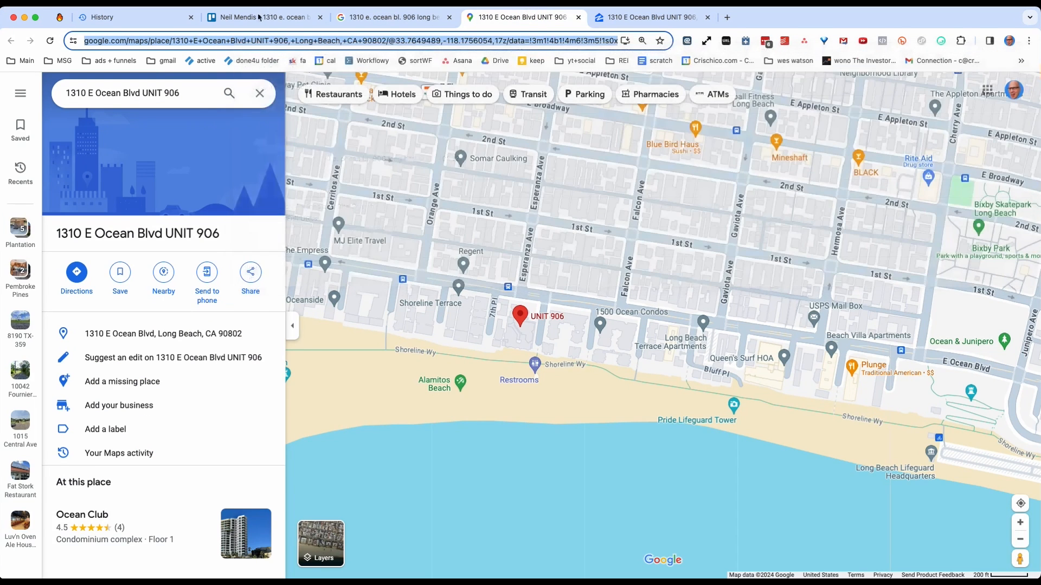
{"action": "left_click", "coordinate": [260, 16]}
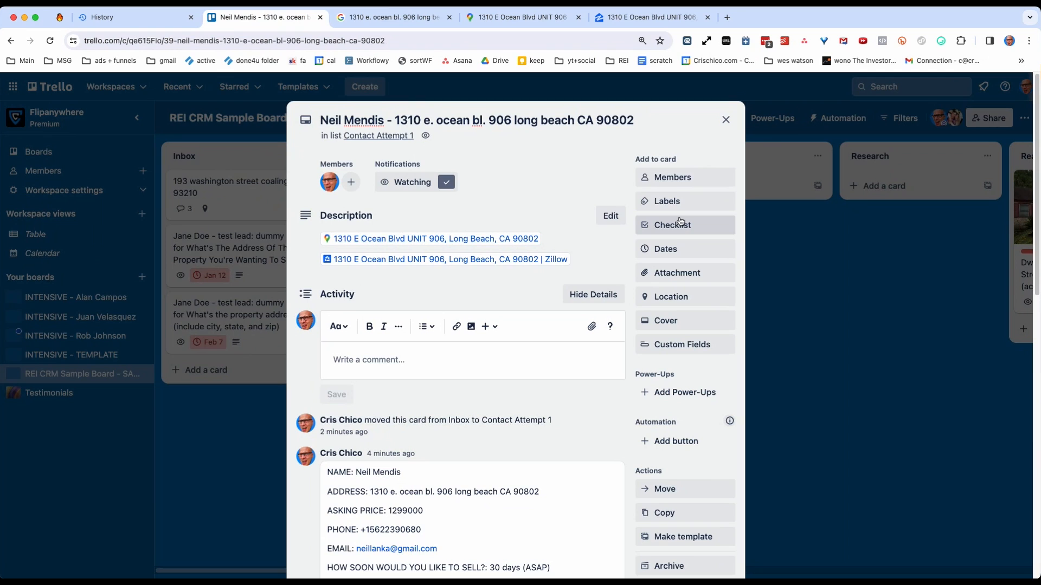
{"action": "left_click", "coordinate": [676, 274]}
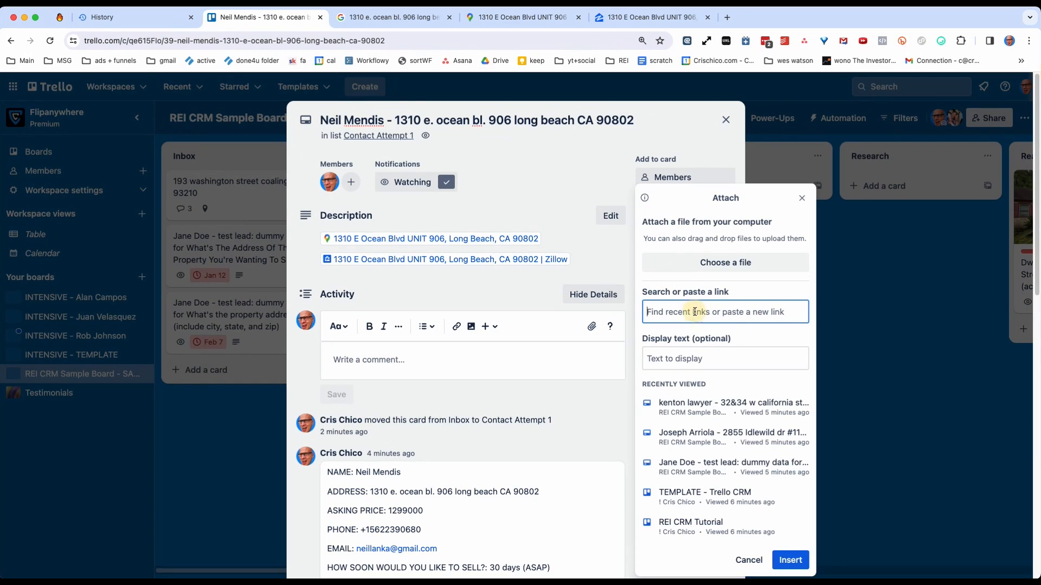
{"action": "key", "text": "super+v"}
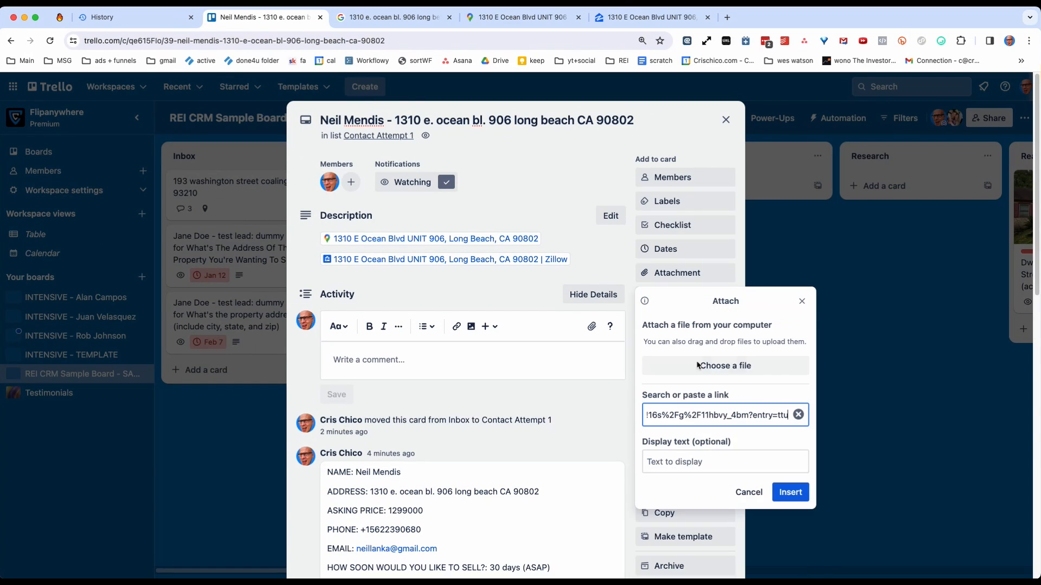
{"action": "left_click", "coordinate": [678, 461]}
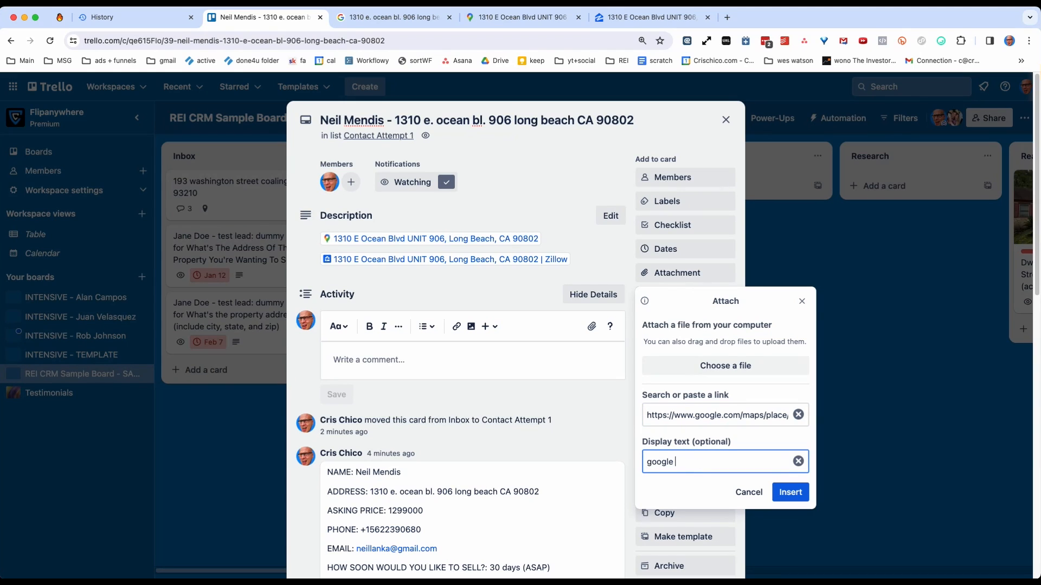
{"action": "left_click", "coordinate": [801, 494]}
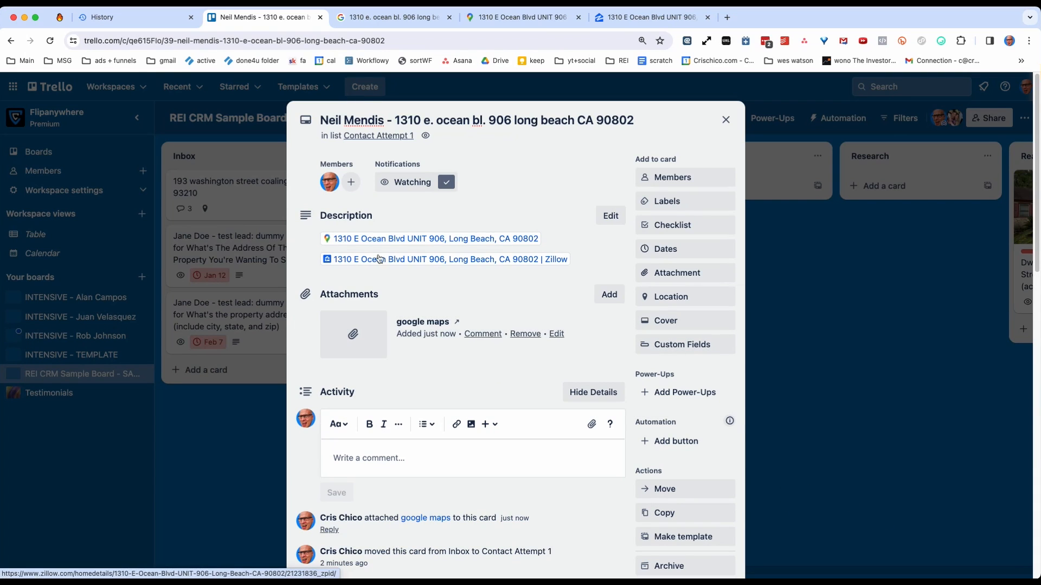
Post the copied Google Maps link as a comment on the lead card.
{"action": "scroll", "coordinate": [341, 398], "scroll_direction": "down", "scroll_amount": 3}
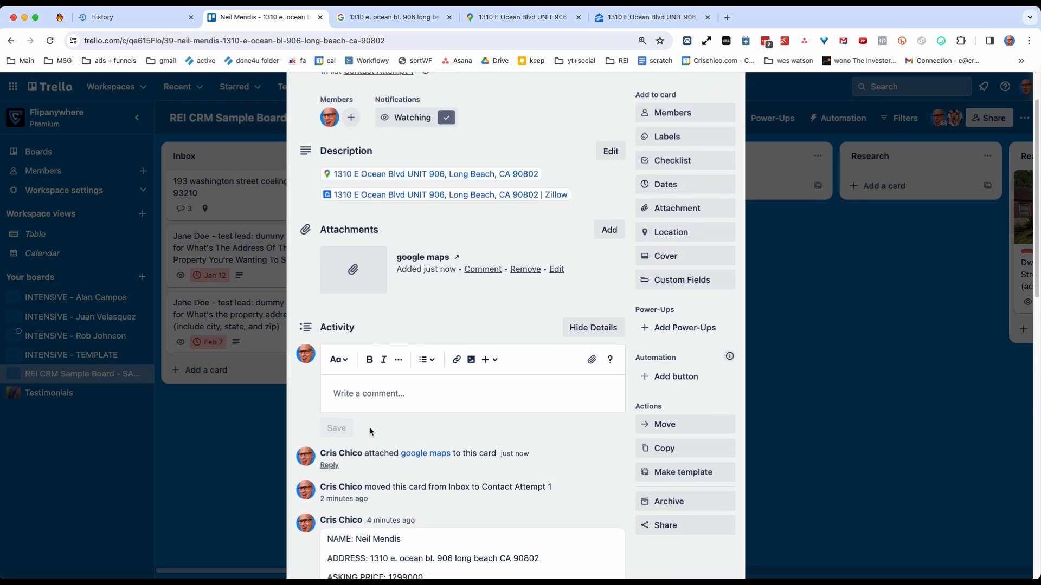
{"action": "scroll", "coordinate": [370, 431], "scroll_direction": "down", "scroll_amount": 5}
{"action": "left_click", "coordinate": [361, 208]}
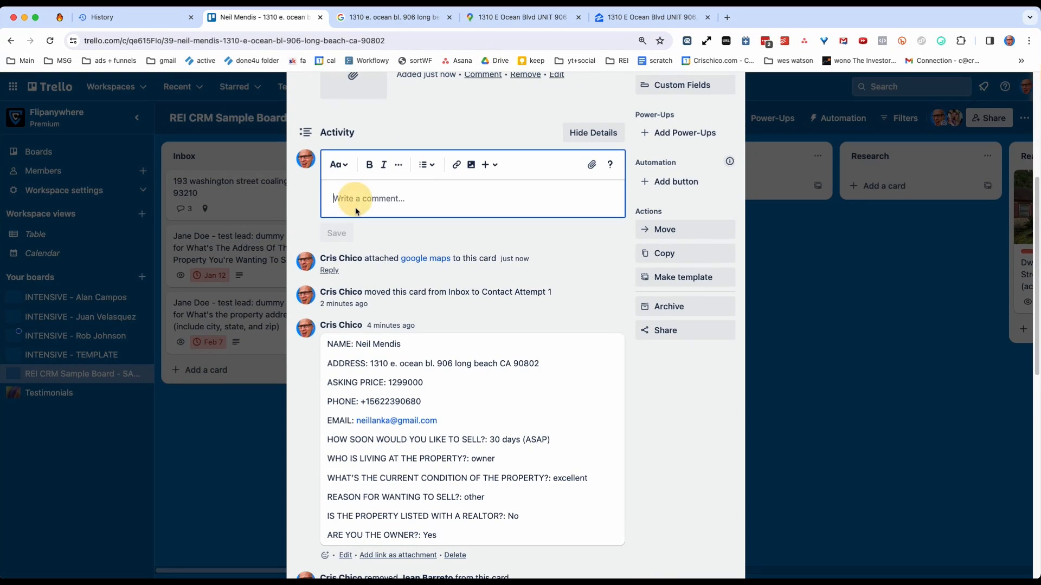
{"action": "key", "text": "cmd+v"}
{"action": "left_click", "coordinate": [336, 234]}
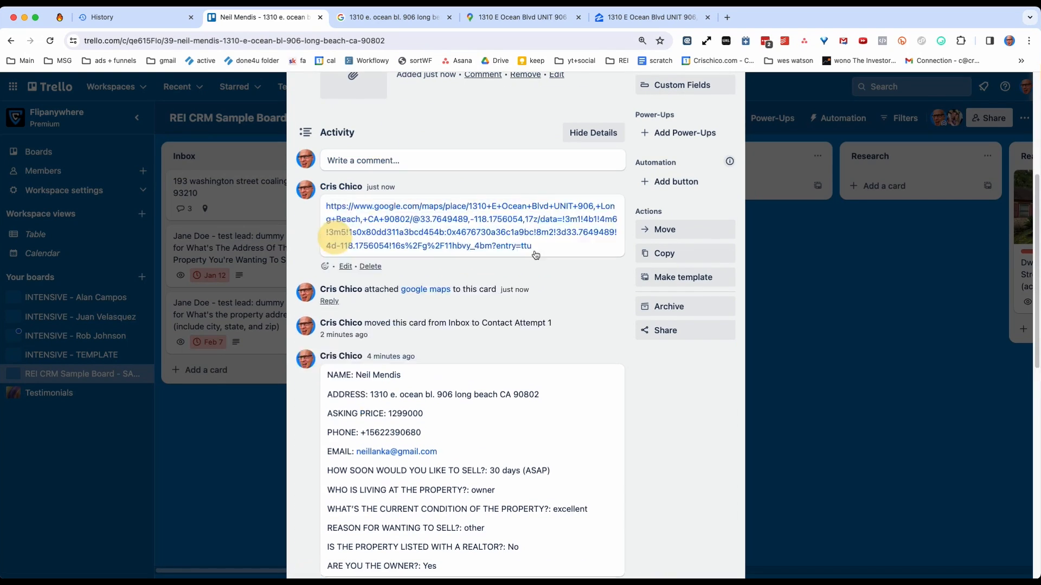
Open the lead card's description for editing, copy the URL from the Zillow listing and return to the card.
{"action": "scroll", "coordinate": [458, 215], "scroll_direction": "up", "scroll_amount": 5}
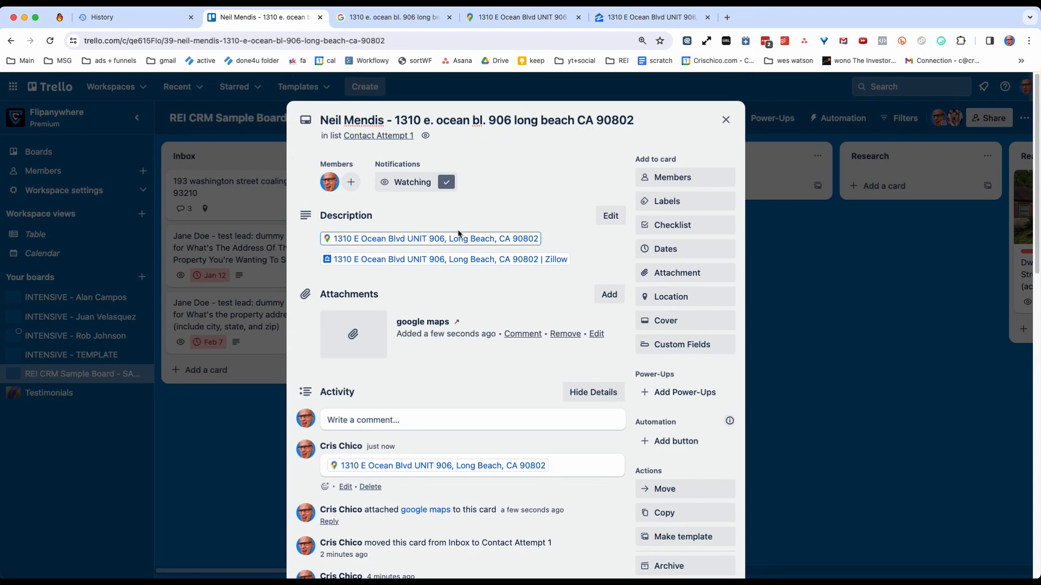
{"action": "left_click", "coordinate": [589, 264]}
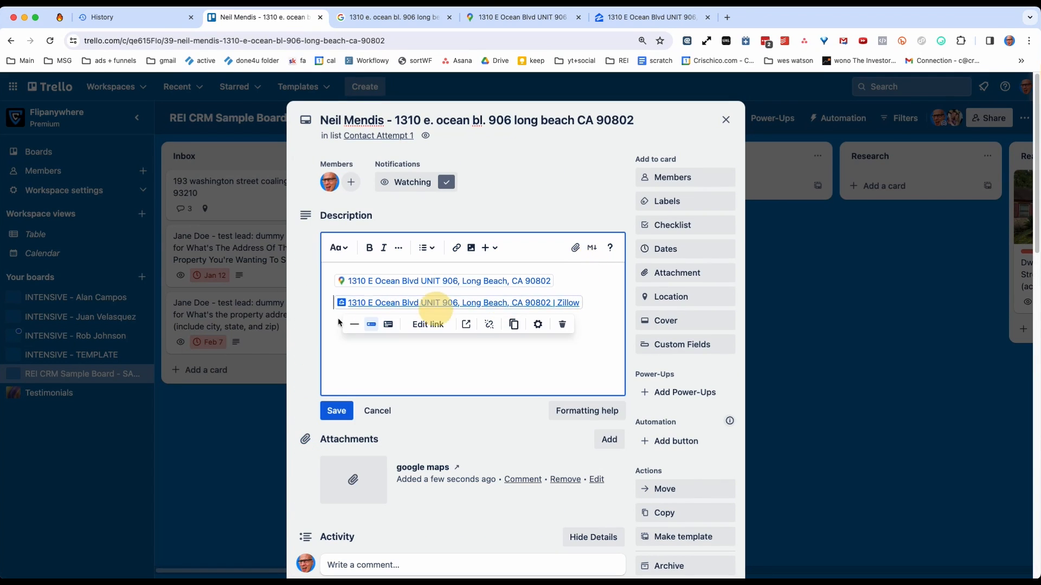
{"action": "key", "text": "ctrl+Tab"}
{"action": "key", "text": "ctrl+Tab"}
{"action": "key", "text": "ctrl+Tab"}
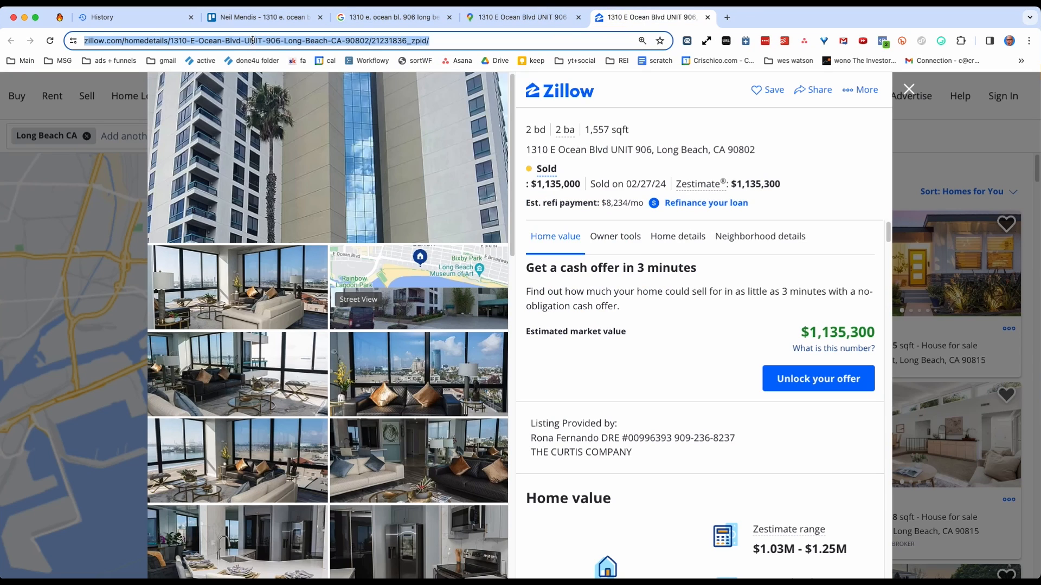
{"action": "right_click", "coordinate": [252, 41]}
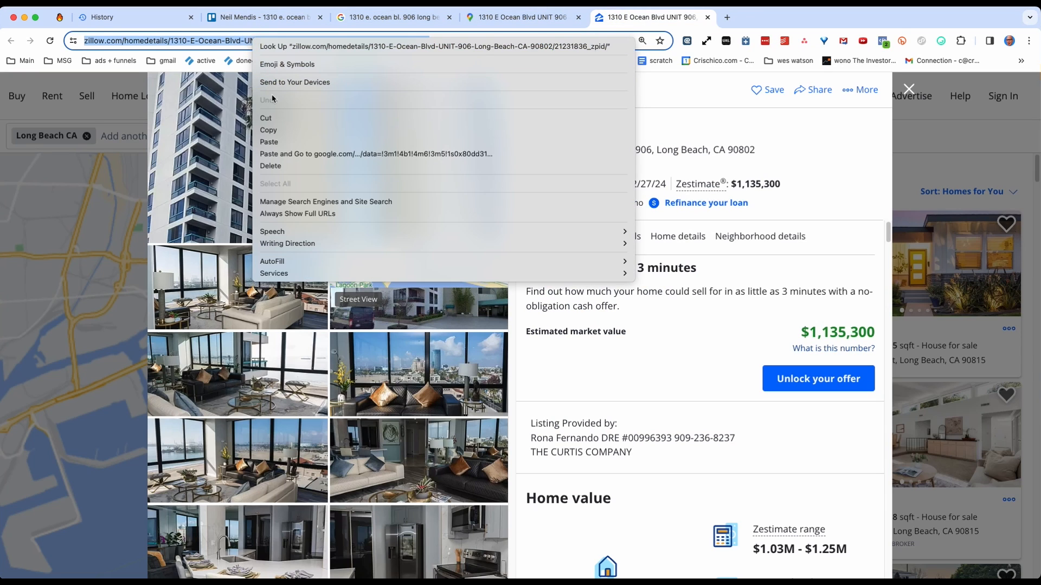
{"action": "left_click", "coordinate": [276, 134]}
{"action": "left_click", "coordinate": [279, 20]}
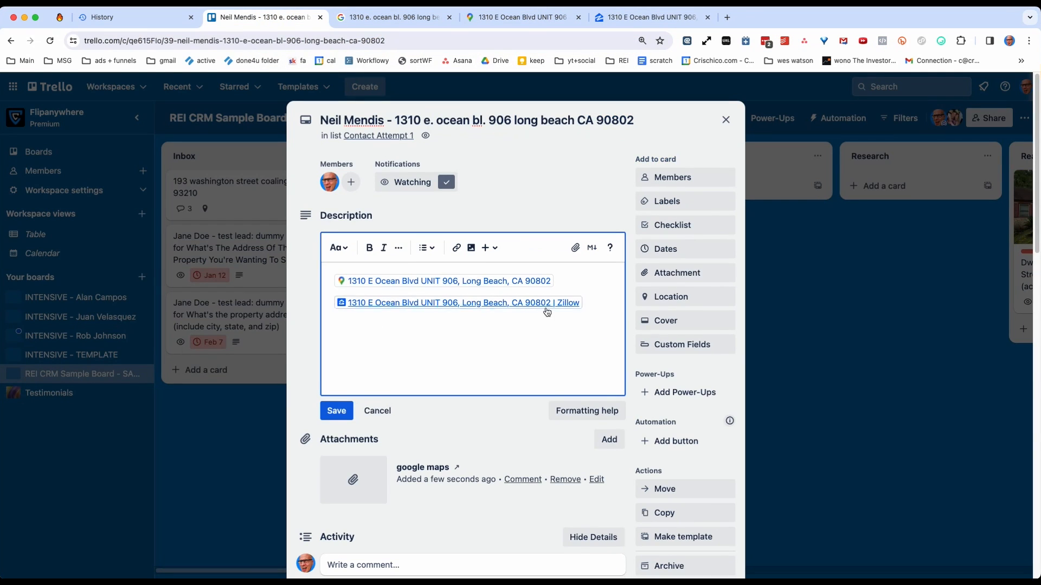
Delete both property links from the lead card's description editor.
{"action": "left_click_drag", "start_coordinate": [597, 305], "coordinate": [298, 273]}
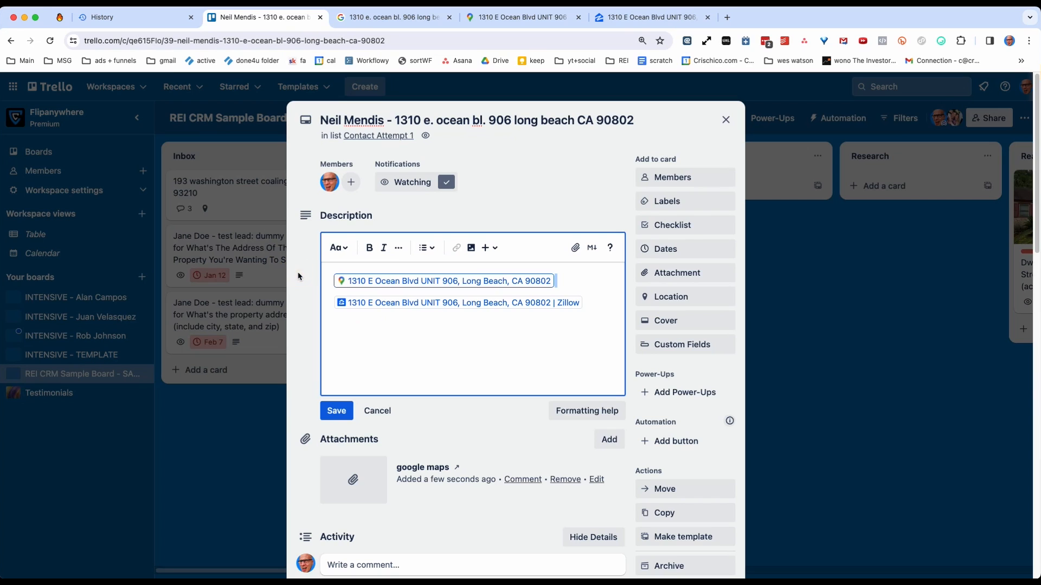
{"action": "key", "text": "super+a"}
{"action": "key", "text": "BackSpace"}
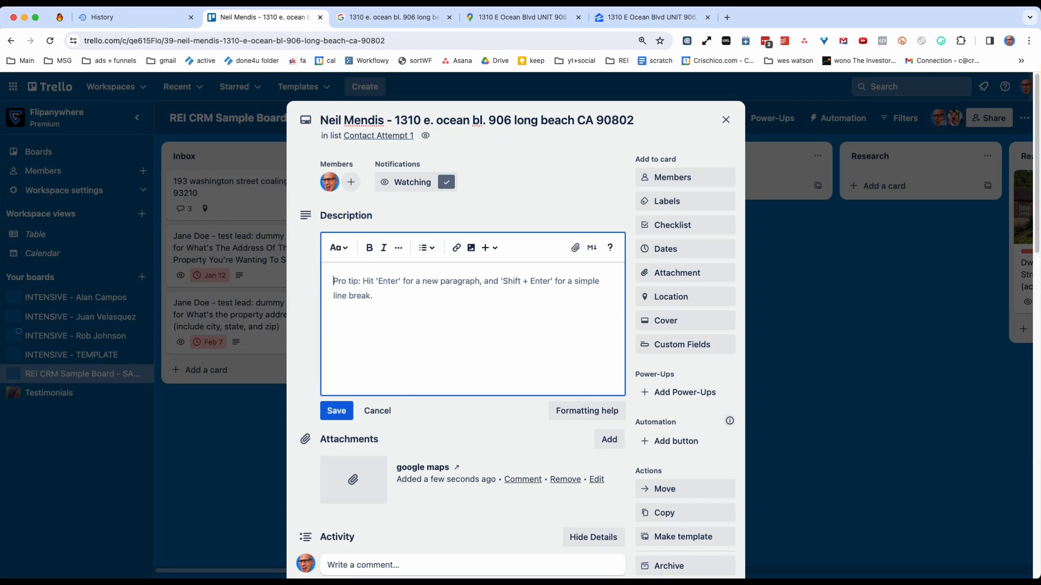
Post the copied Zillow link as a comment on the lead card and close the card.
{"action": "scroll", "coordinate": [415, 410], "scroll_direction": "down", "scroll_amount": 2}
{"action": "left_click", "coordinate": [380, 465]}
{"action": "key", "text": "super+v"}
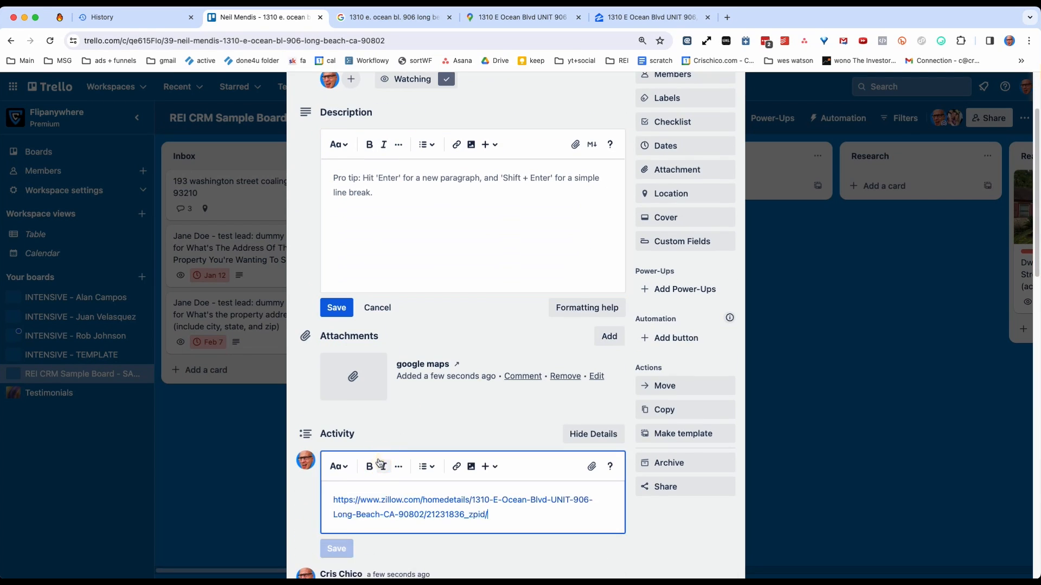
{"action": "left_click", "coordinate": [337, 535]}
{"action": "left_click", "coordinate": [243, 424]}
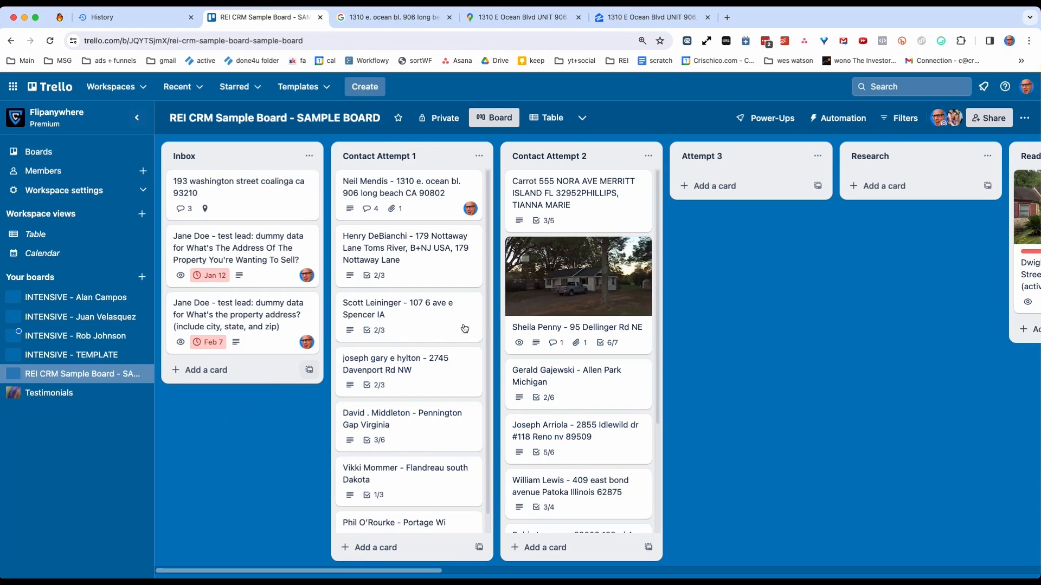
Move the Patoka, Illinois lead card from Contact Attempt 2 to the top of Contact Attempt 1 and open it.
{"action": "scroll", "coordinate": [261, 576], "scroll_direction": "right", "scroll_amount": 3}
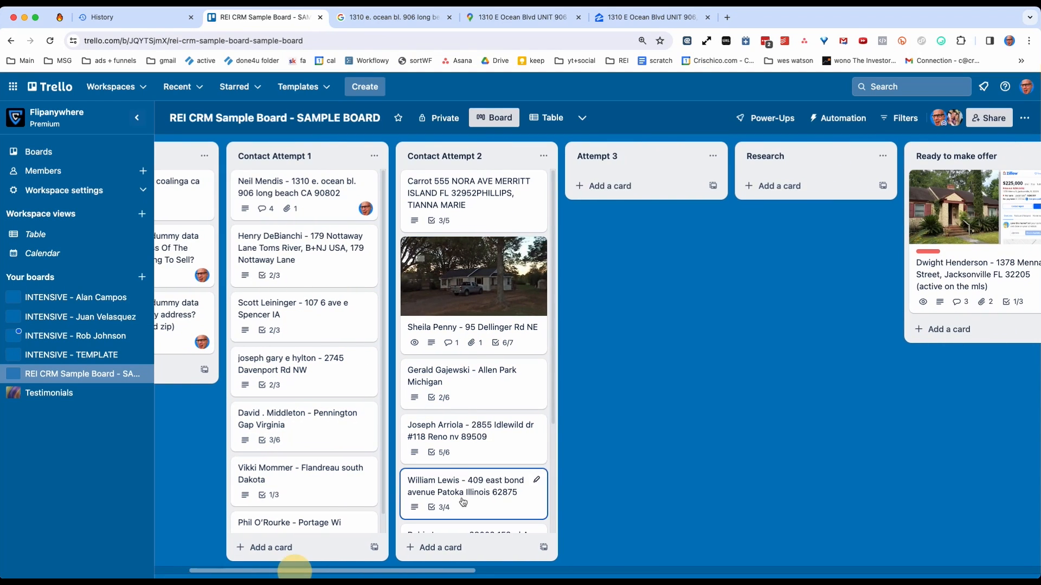
{"action": "scroll", "coordinate": [468, 467], "scroll_direction": "down", "scroll_amount": 2}
{"action": "scroll", "coordinate": [468, 465], "scroll_direction": "down", "scroll_amount": 2}
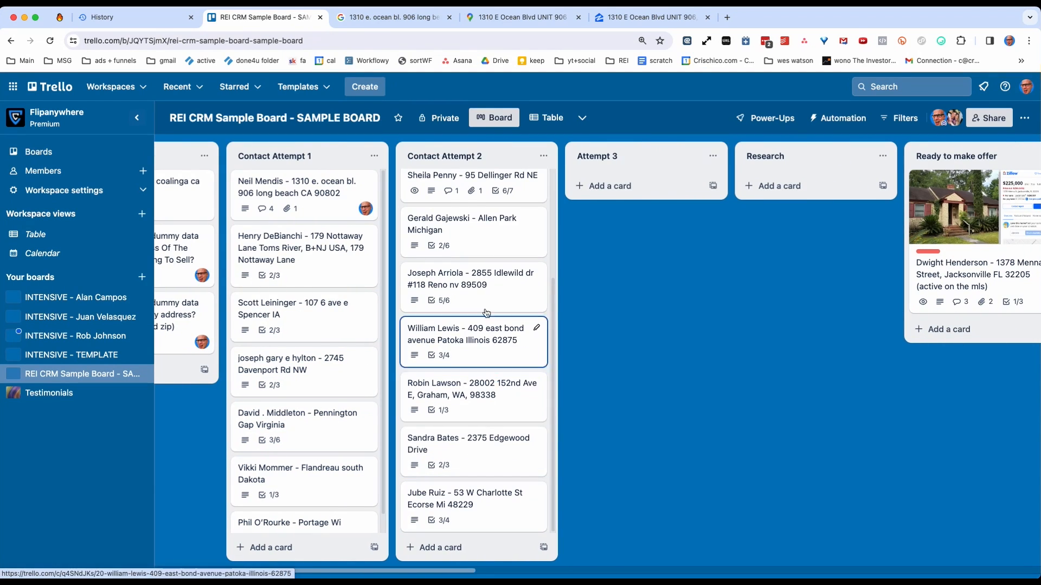
{"action": "left_click_drag", "start_coordinate": [484, 348], "coordinate": [311, 184]}
{"action": "left_click", "coordinate": [311, 185]}
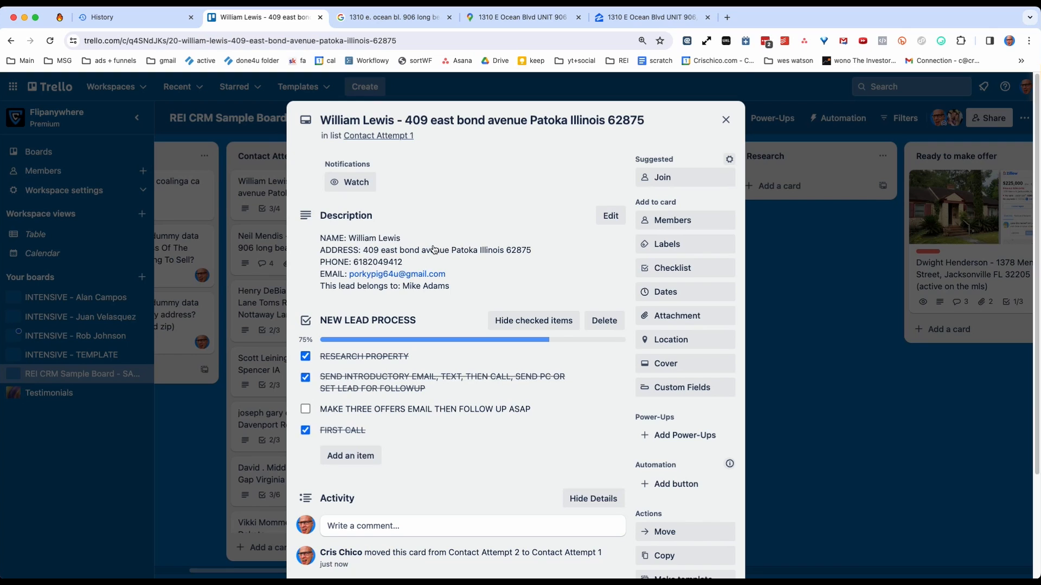
Delete the NEW LEAD PROCESS checklist from the Patoka lead card.
{"action": "scroll", "coordinate": [420, 246], "scroll_direction": "down", "scroll_amount": 3}
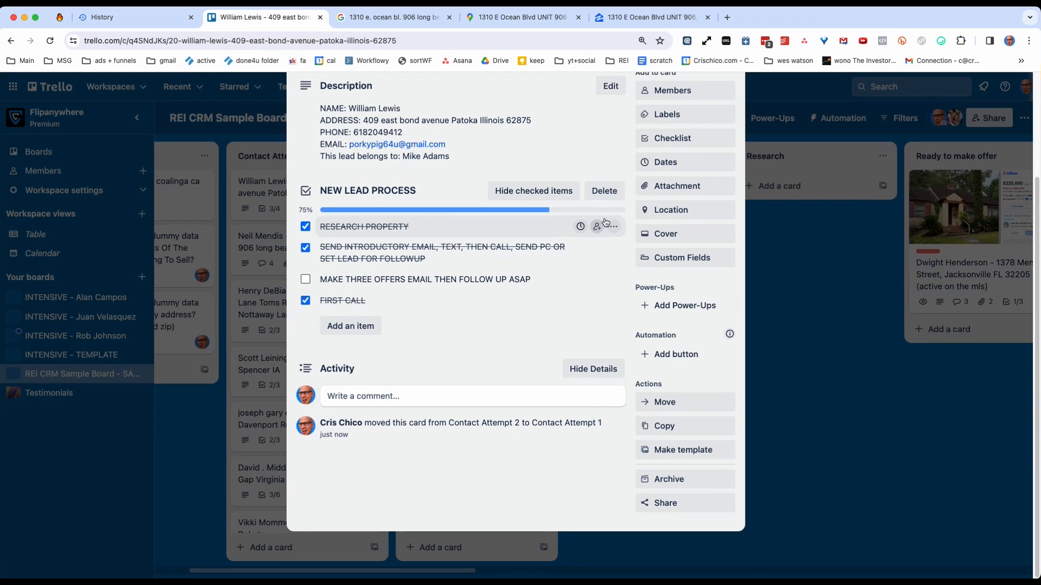
{"action": "left_click", "coordinate": [604, 190]}
{"action": "left_click", "coordinate": [674, 272]}
Copy the seller details from the Patoka lead card's description and save them as a comment on the card.
{"action": "scroll", "coordinate": [400, 178], "scroll_direction": "up", "scroll_amount": 3}
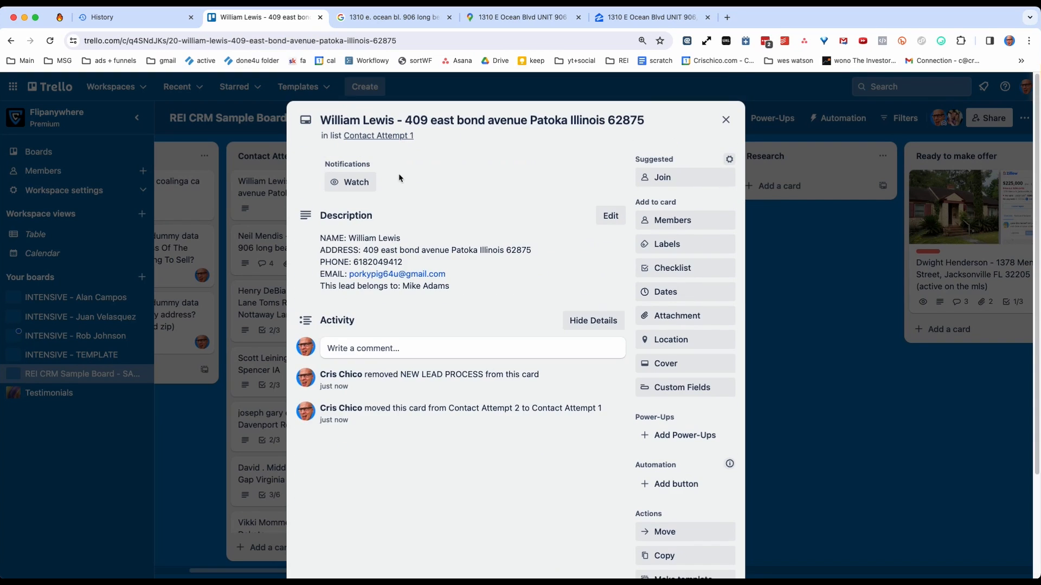
{"action": "left_click", "coordinate": [390, 240]}
{"action": "key", "text": "super+a"}
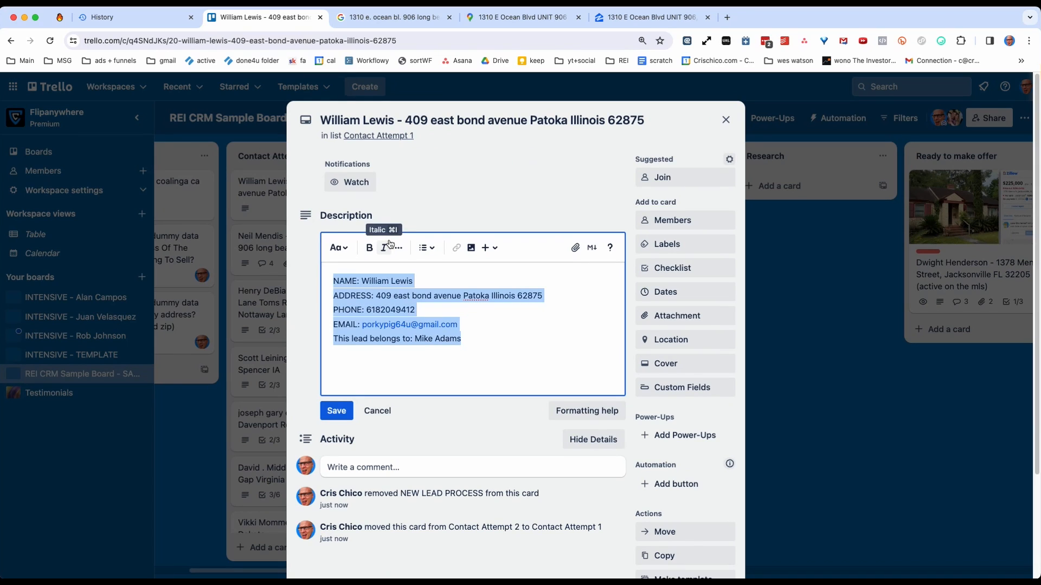
{"action": "left_click", "coordinate": [377, 410]}
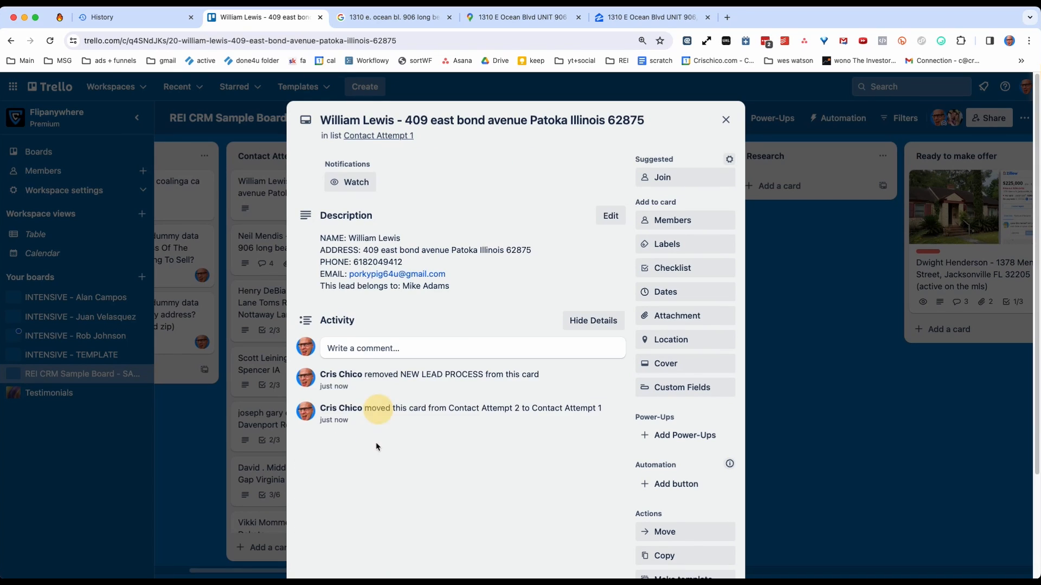
{"action": "left_click", "coordinate": [363, 349]}
{"action": "key", "text": "super+v"}
{"action": "left_click", "coordinate": [337, 477]}
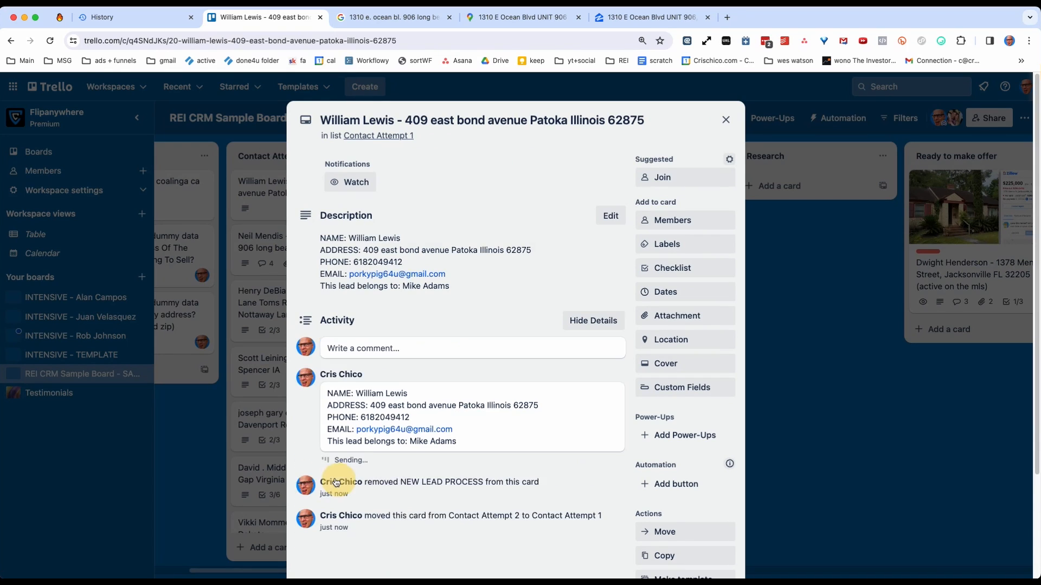
Clear the seller details from the Patoka lead card's description.
{"action": "left_click", "coordinate": [483, 264]}
{"action": "left_click_drag", "start_coordinate": [482, 342], "coordinate": [297, 262]}
{"action": "key", "text": "BackSpace"}
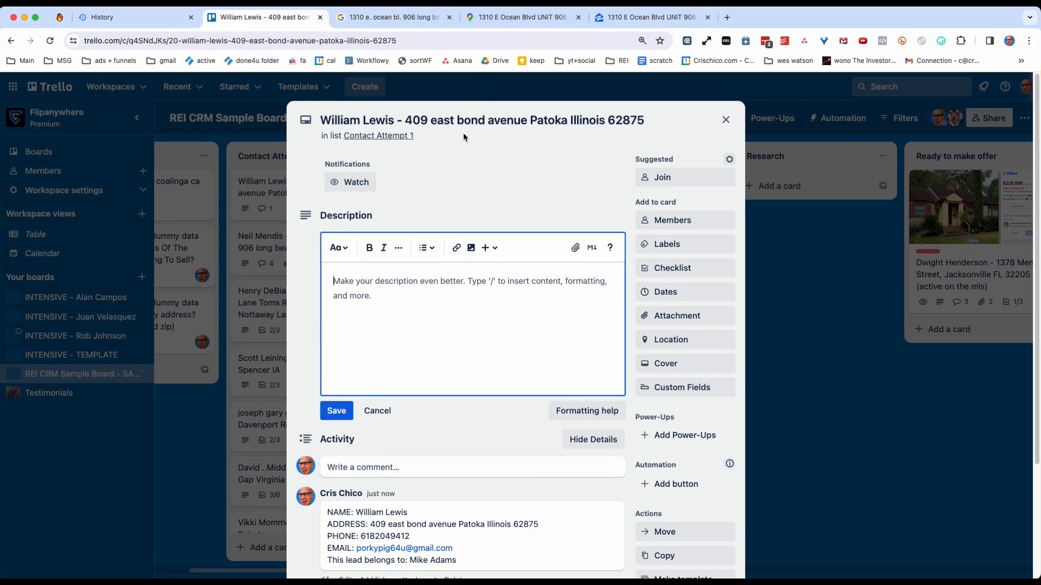
Search Google for the property address in the Patoka card's title and close the older browser tabs after the results tab.
{"action": "left_click", "coordinate": [491, 121]}
{"action": "left_click_drag", "start_coordinate": [405, 120], "coordinate": [654, 120]}
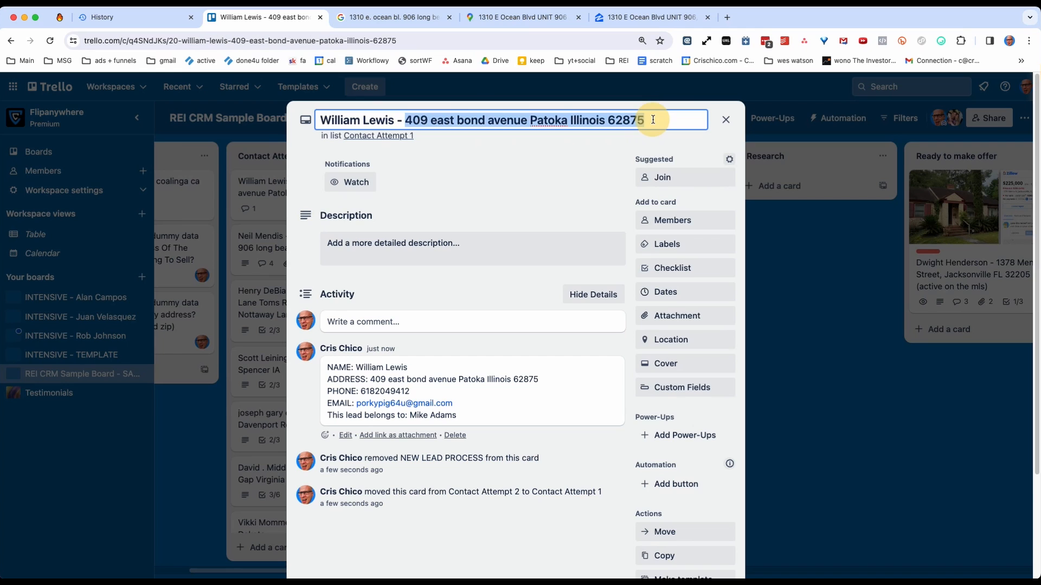
{"action": "right_click", "coordinate": [588, 121]}
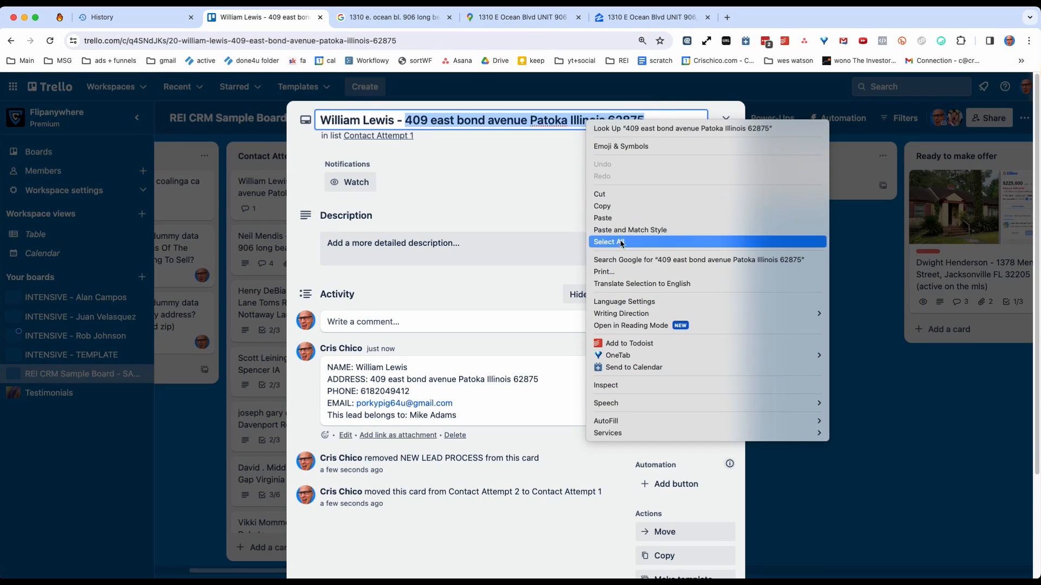
{"action": "left_click", "coordinate": [625, 260]}
{"action": "right_click", "coordinate": [381, 17]}
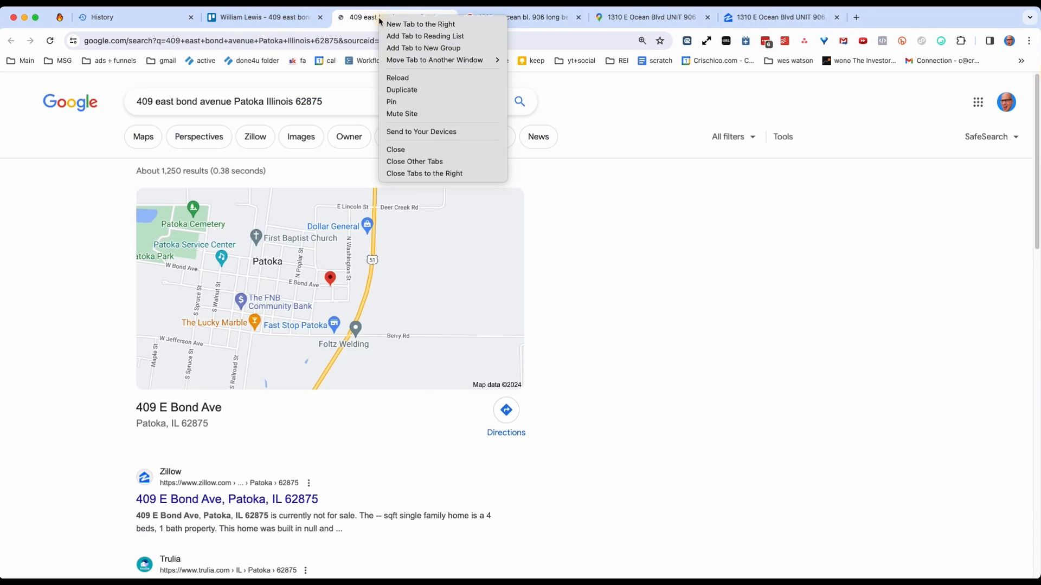
{"action": "left_click", "coordinate": [426, 173]}
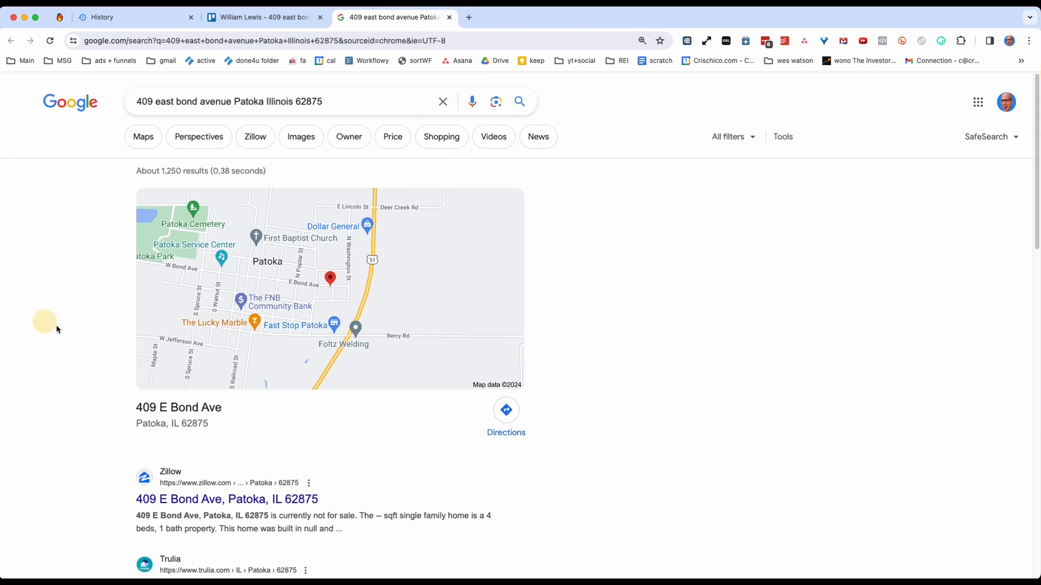
Open the property's map location and its Zillow result from the Google results in separate tabs.
{"action": "left_click", "coordinate": [243, 349], "text": "super"}
{"action": "scroll", "coordinate": [228, 412], "scroll_direction": "down", "scroll_amount": 2}
{"action": "left_click", "coordinate": [211, 456], "text": "super"}
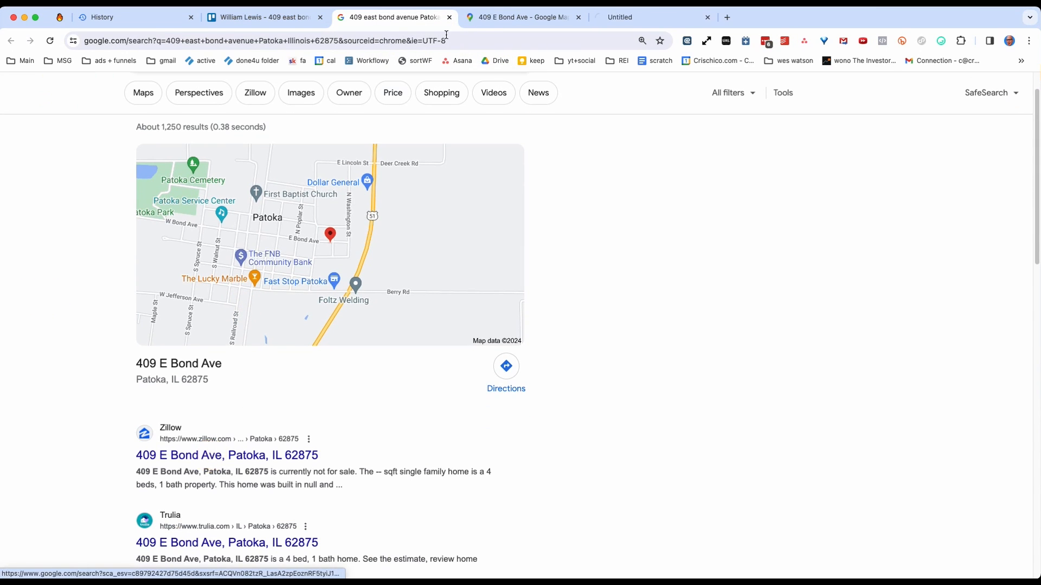
Copy the property's Google Maps link and paste it into a new comment on the Patoka lead card in Trello.
{"action": "left_click", "coordinate": [499, 17]}
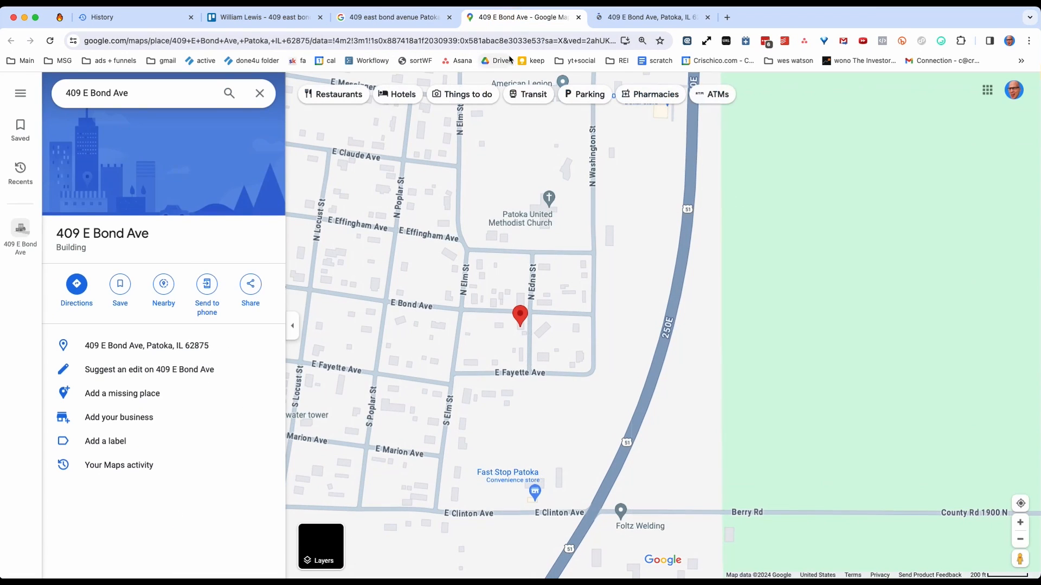
{"action": "left_click", "coordinate": [246, 42]}
{"action": "key", "text": "super+a"}
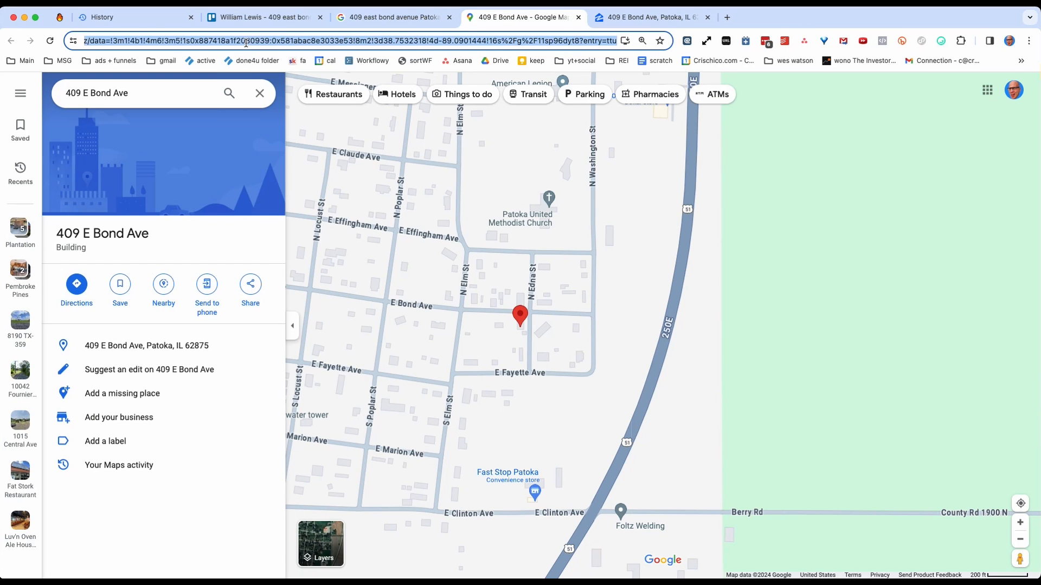
{"action": "left_click", "coordinate": [257, 18]}
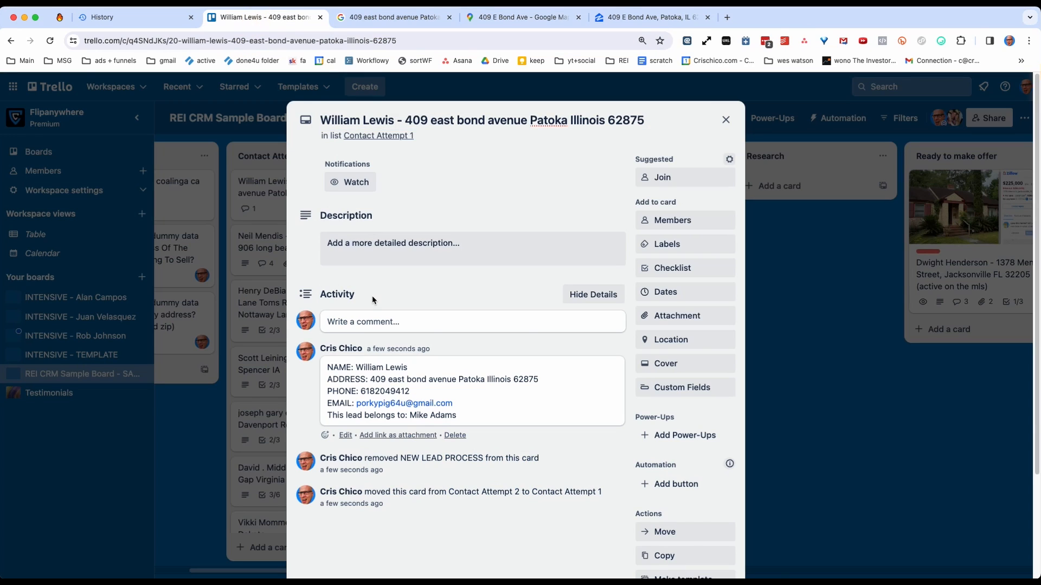
{"action": "left_click", "coordinate": [424, 325]}
{"action": "key", "text": "super+v"}
Save the Maps link comment and post the property's Zillow listing link as a second comment on the Patoka lead card.
{"action": "left_click", "coordinate": [638, 19]}
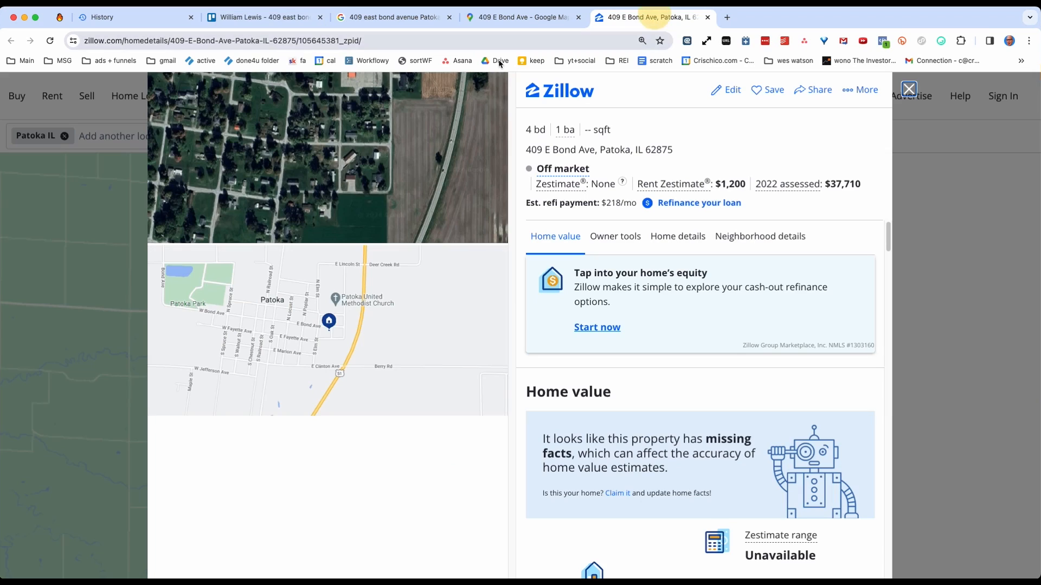
{"action": "left_click_drag", "start_coordinate": [407, 42], "coordinate": [332, 45]}
{"action": "key", "text": "super+a"}
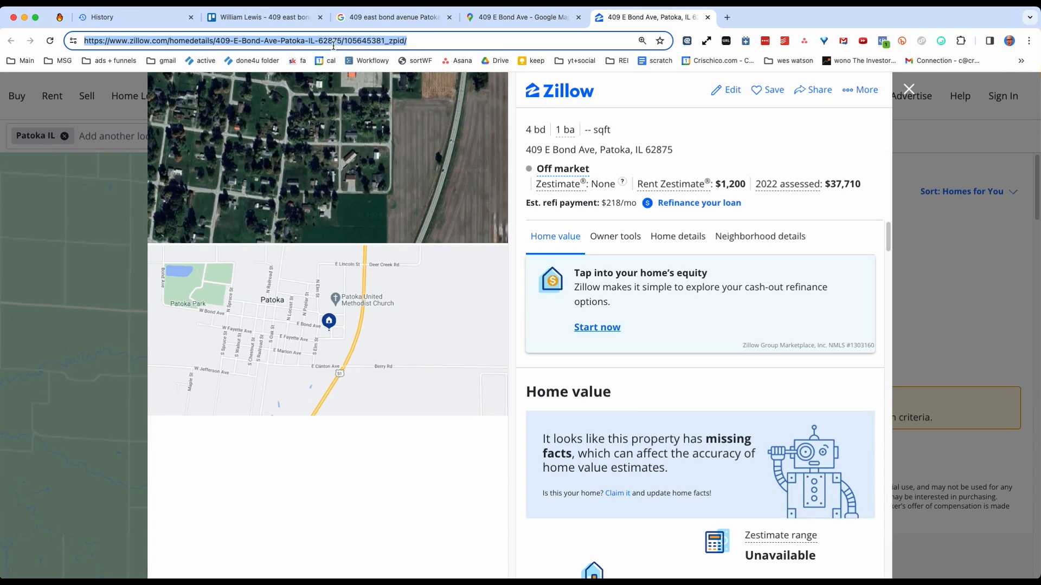
{"action": "left_click", "coordinate": [259, 17]}
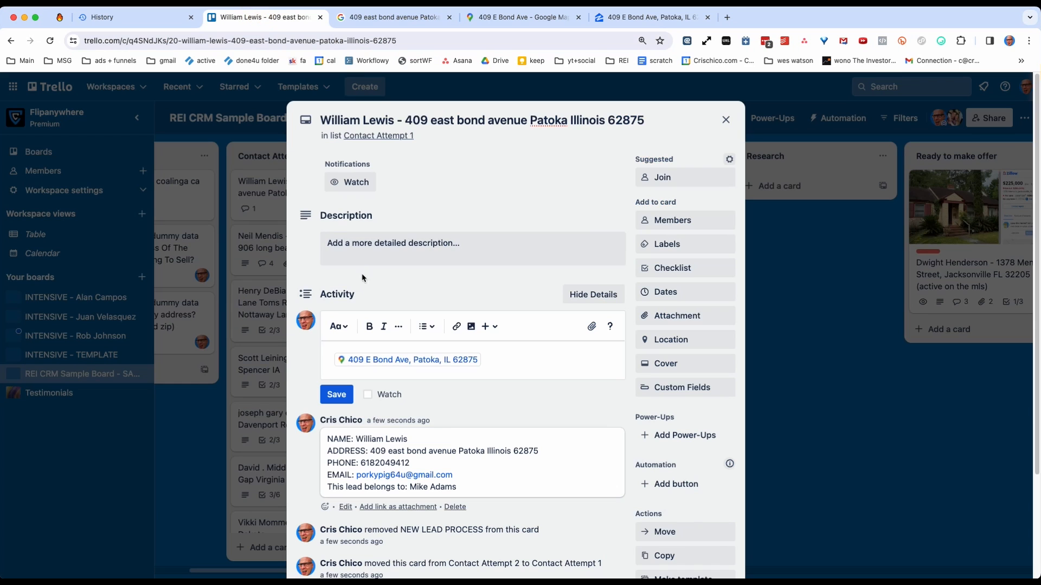
{"action": "left_click", "coordinate": [336, 401]}
{"action": "left_click", "coordinate": [339, 322]}
{"action": "key", "text": "super+v"}
{"action": "left_click", "coordinate": [340, 407]}
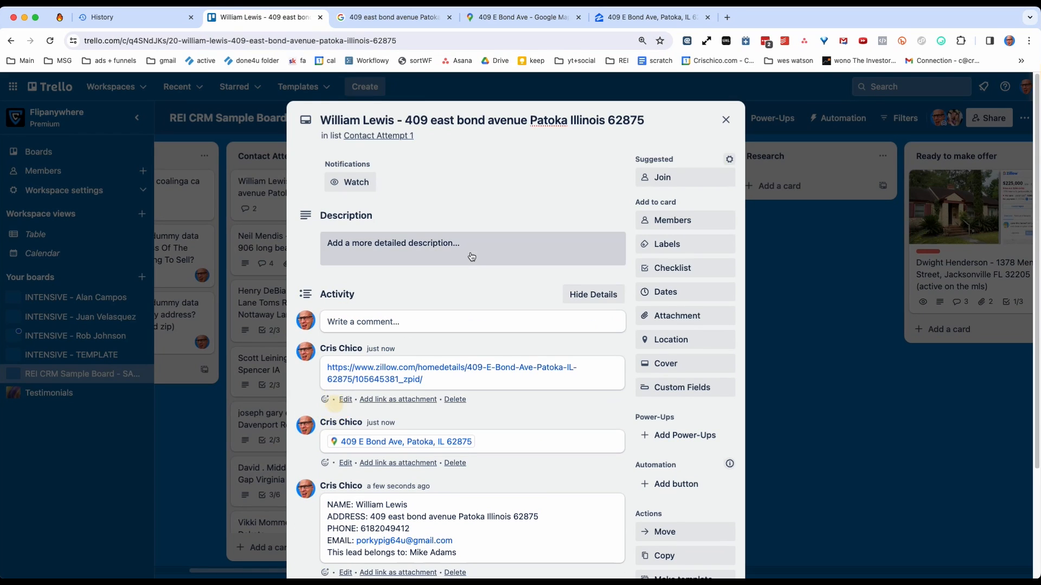
Search Zillow for the Patoka property's address in place of the current location and view its surroundings on the map.
{"action": "left_click", "coordinate": [629, 17]}
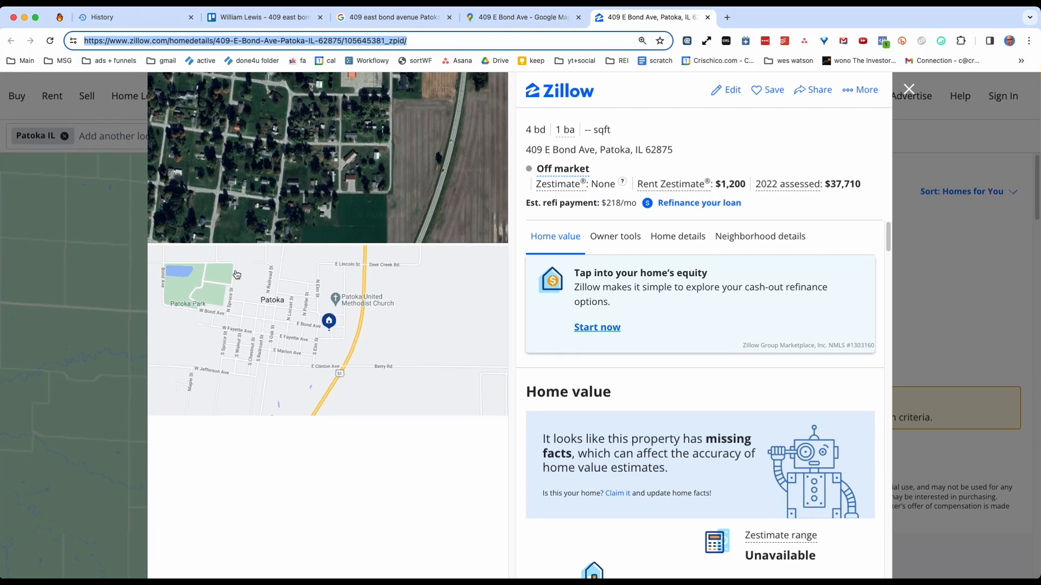
{"action": "triple_click", "coordinate": [601, 150]}
{"action": "key", "text": "super+c"}
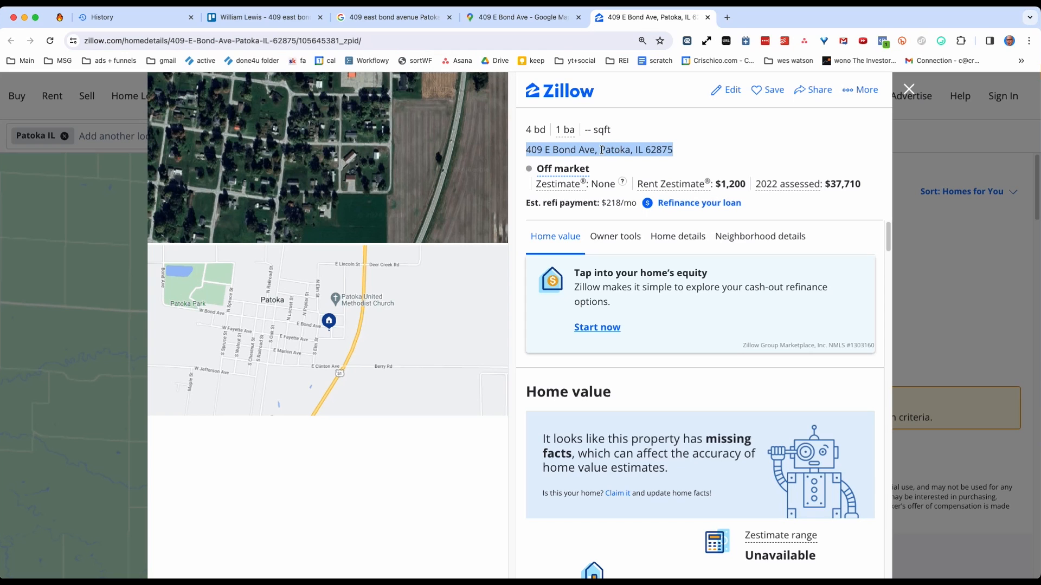
{"action": "left_click", "coordinate": [115, 140]}
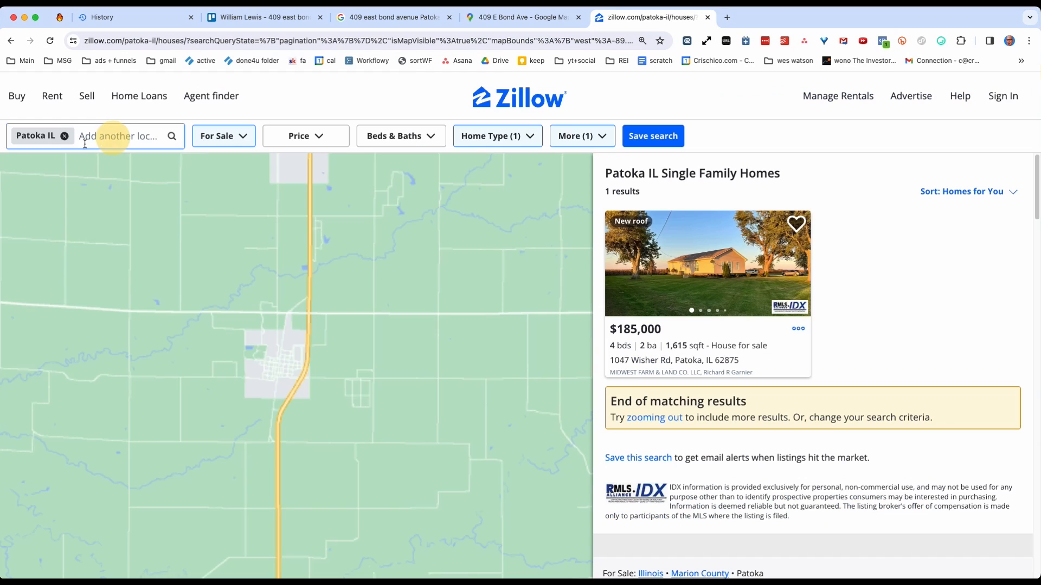
{"action": "left_click", "coordinate": [64, 135]}
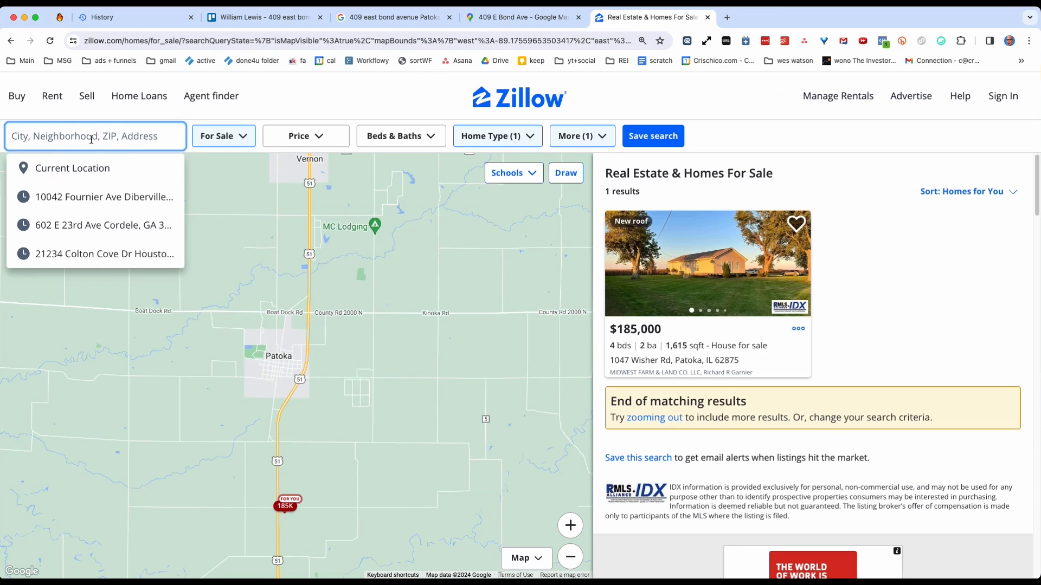
{"action": "key", "text": "super+v"}
{"action": "key", "text": "Return"}
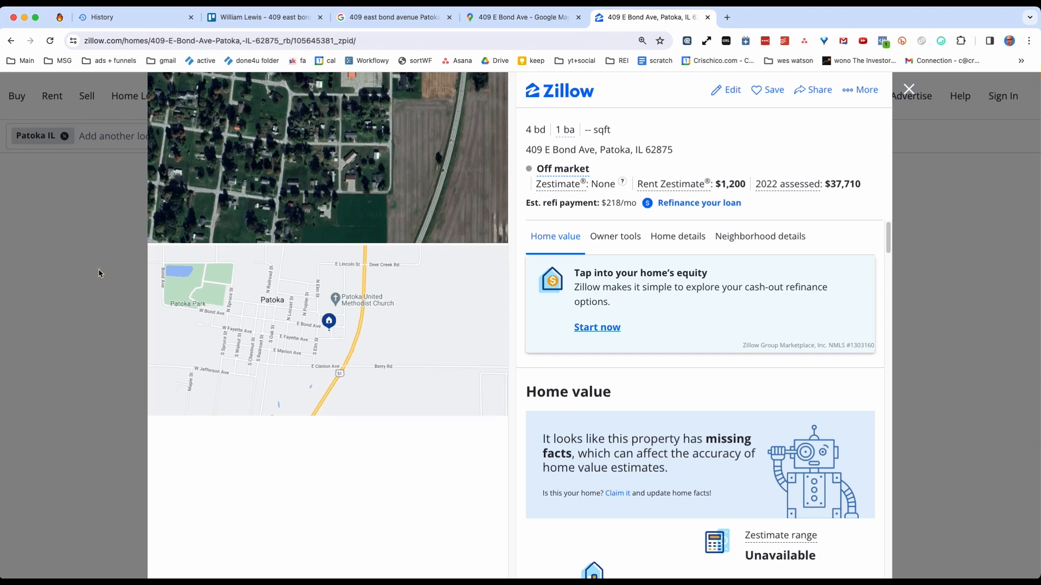
{"action": "left_click", "coordinate": [99, 271]}
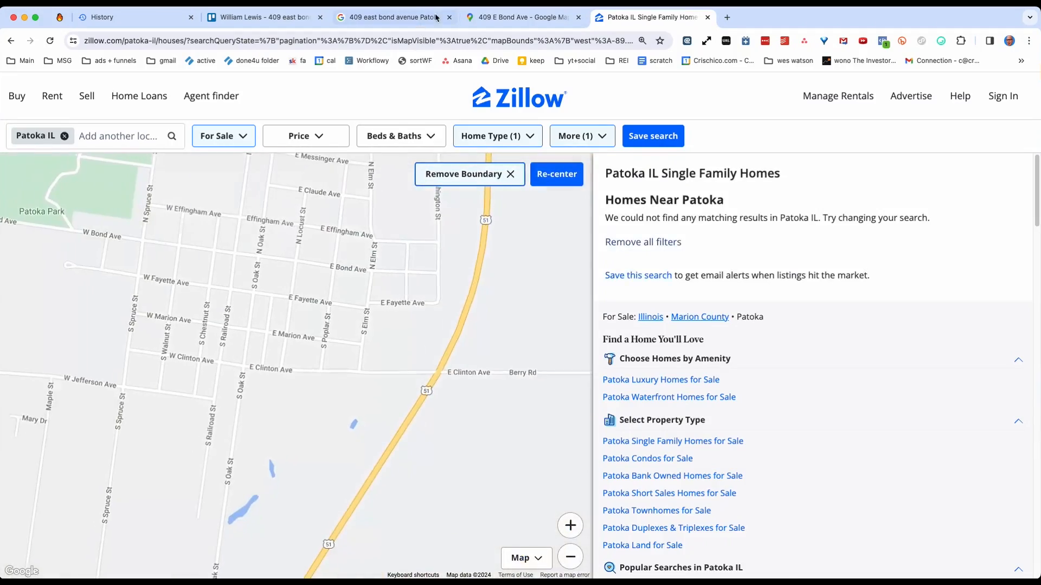
Examine the property's location in Google Maps relative to the surrounding towns and St. Louis.
{"action": "left_click", "coordinate": [520, 16]}
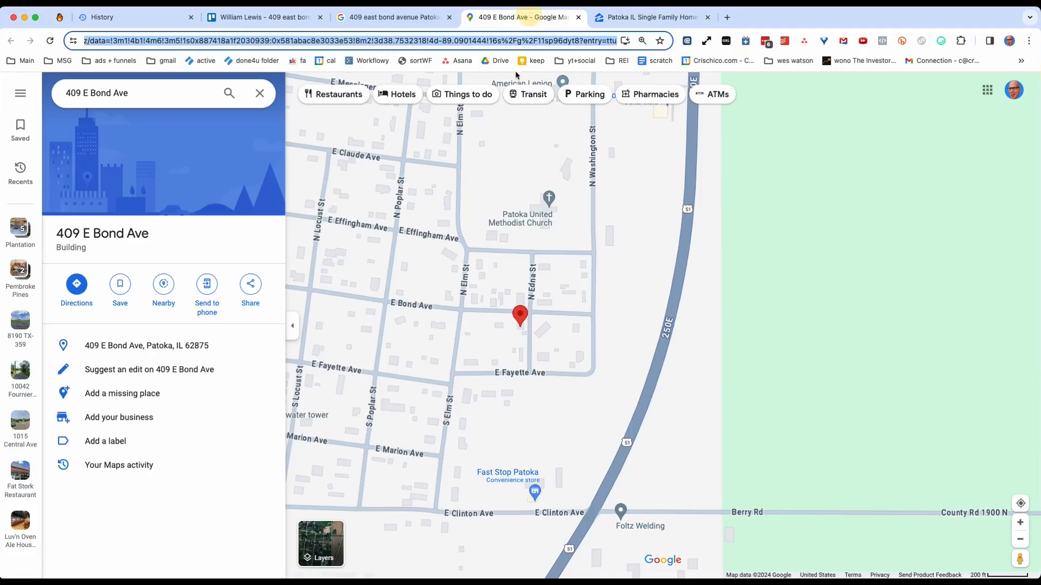
{"action": "scroll", "coordinate": [505, 268], "scroll_direction": "down", "scroll_amount": 5}
{"action": "scroll", "coordinate": [543, 254], "scroll_direction": "down", "scroll_amount": 10}
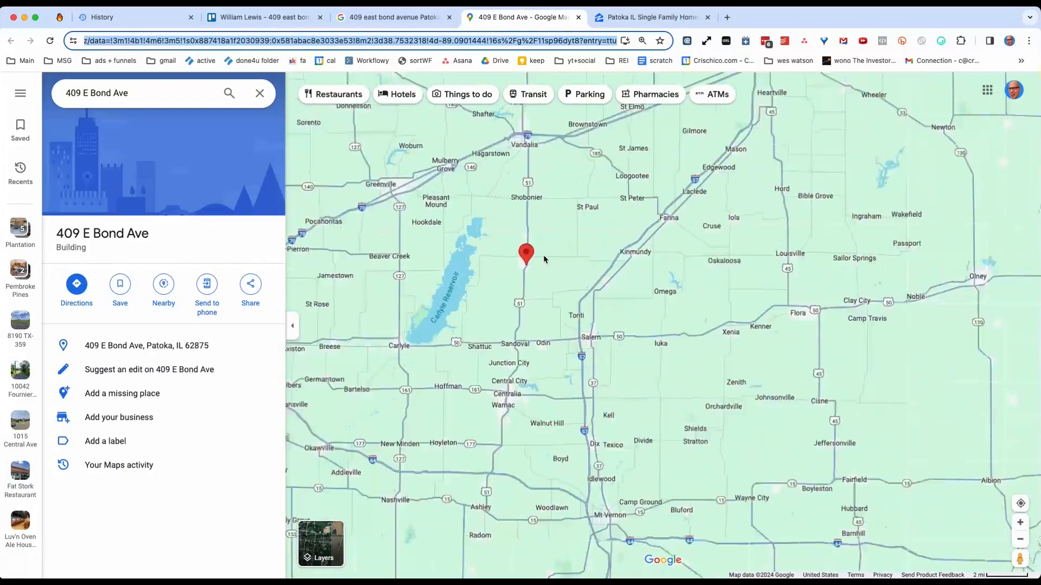
{"action": "scroll", "coordinate": [538, 254], "scroll_direction": "up", "scroll_amount": 6}
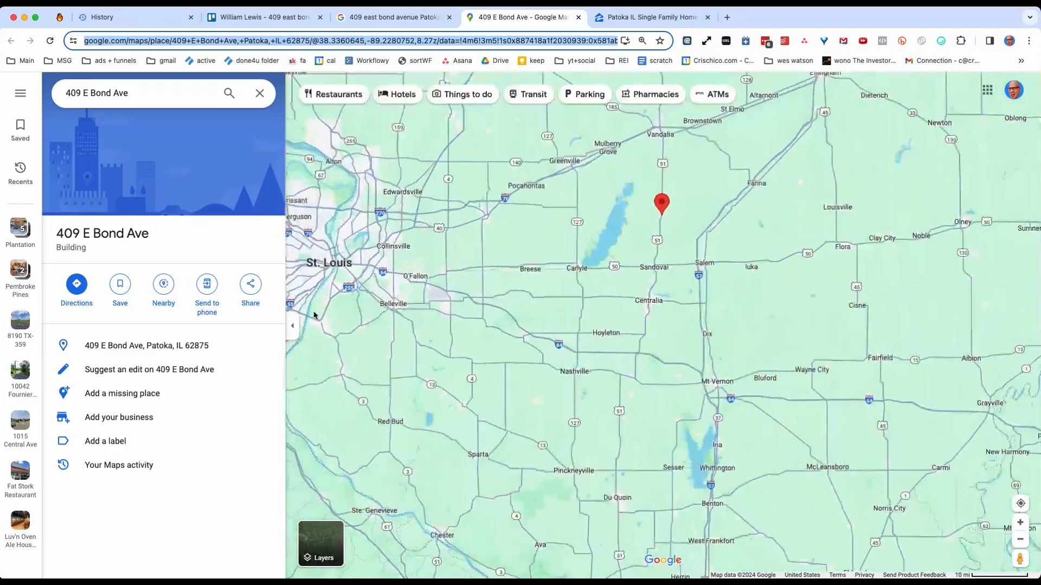
{"action": "scroll", "coordinate": [560, 317], "scroll_direction": "up", "scroll_amount": 5}
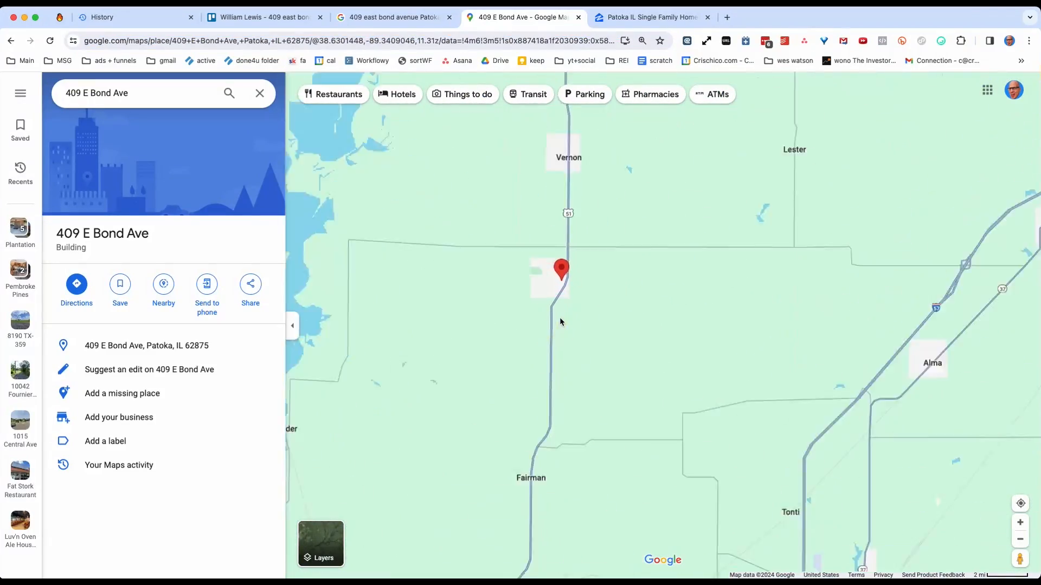
Remove the Patoka boundary from the Zillow search and reset all listing filters.
{"action": "left_click", "coordinate": [639, 16]}
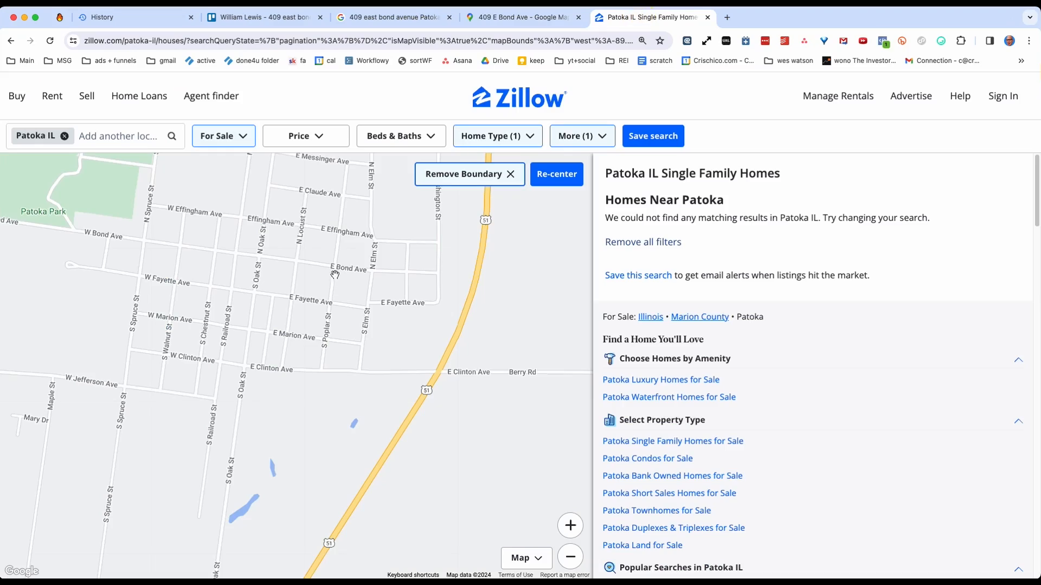
{"action": "scroll", "coordinate": [369, 278], "scroll_direction": "down", "scroll_amount": 3}
{"action": "left_click", "coordinate": [510, 175]}
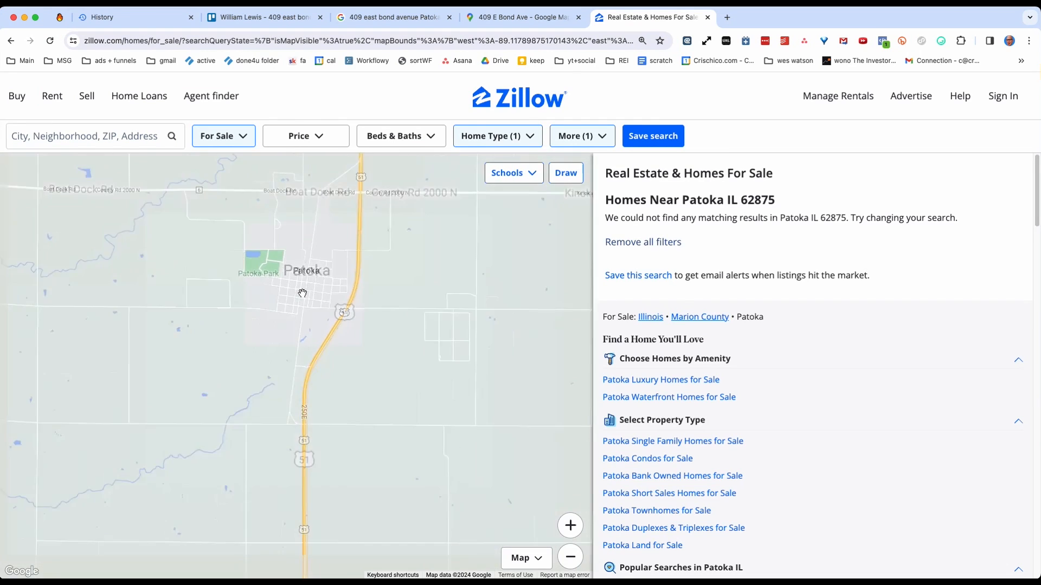
{"action": "scroll", "coordinate": [302, 294], "scroll_direction": "down", "scroll_amount": 2}
{"action": "left_click", "coordinate": [568, 136]}
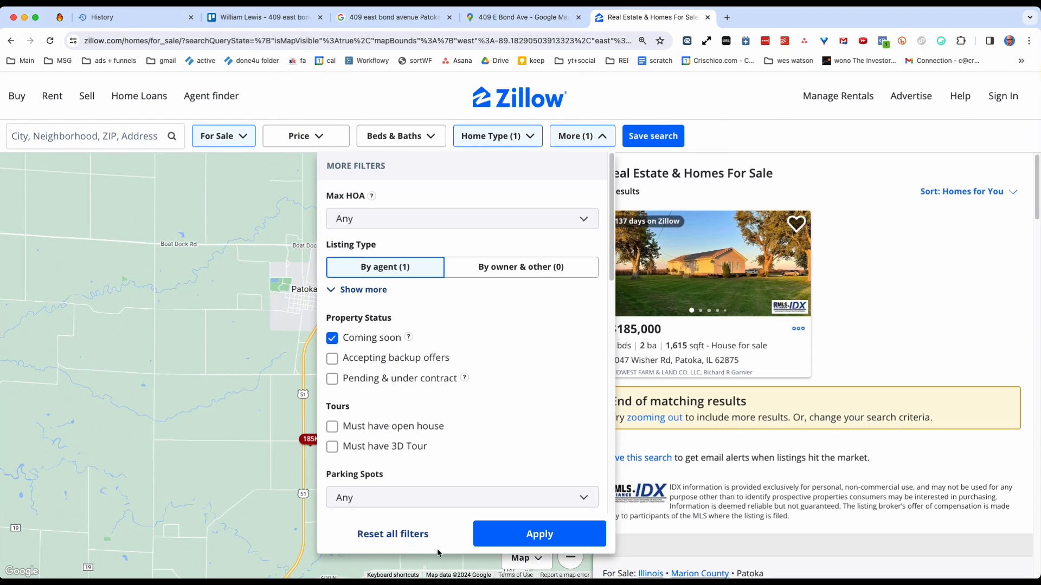
{"action": "left_click", "coordinate": [394, 534]}
Examine the Zillow map around Patoka for listings and check the home type filter options.
{"action": "scroll", "coordinate": [274, 310], "scroll_direction": "up", "scroll_amount": 2}
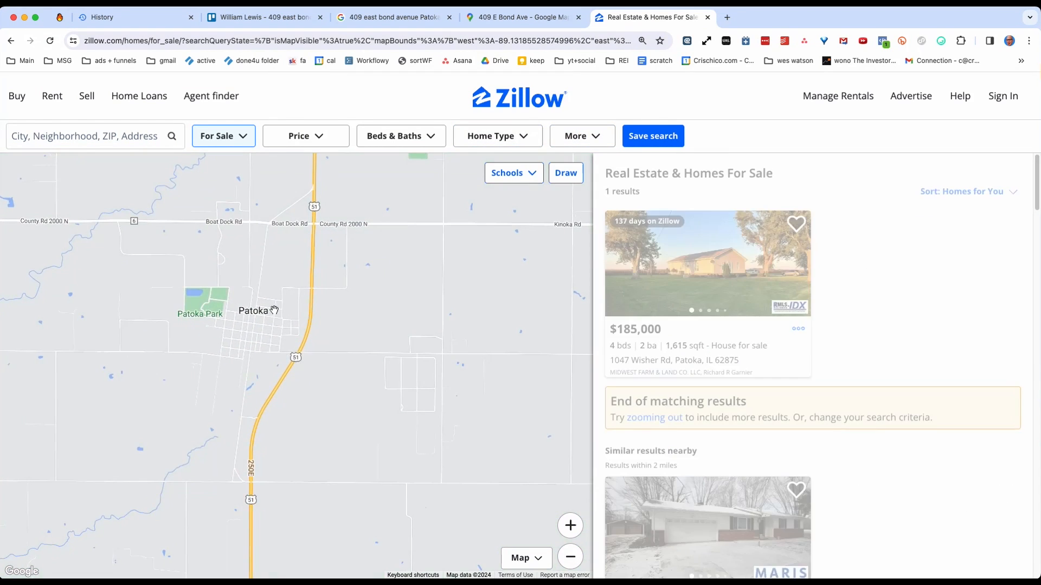
{"action": "left_click_drag", "start_coordinate": [295, 295], "coordinate": [396, 300]}
{"action": "scroll", "coordinate": [432, 267], "scroll_direction": "up", "scroll_amount": 2}
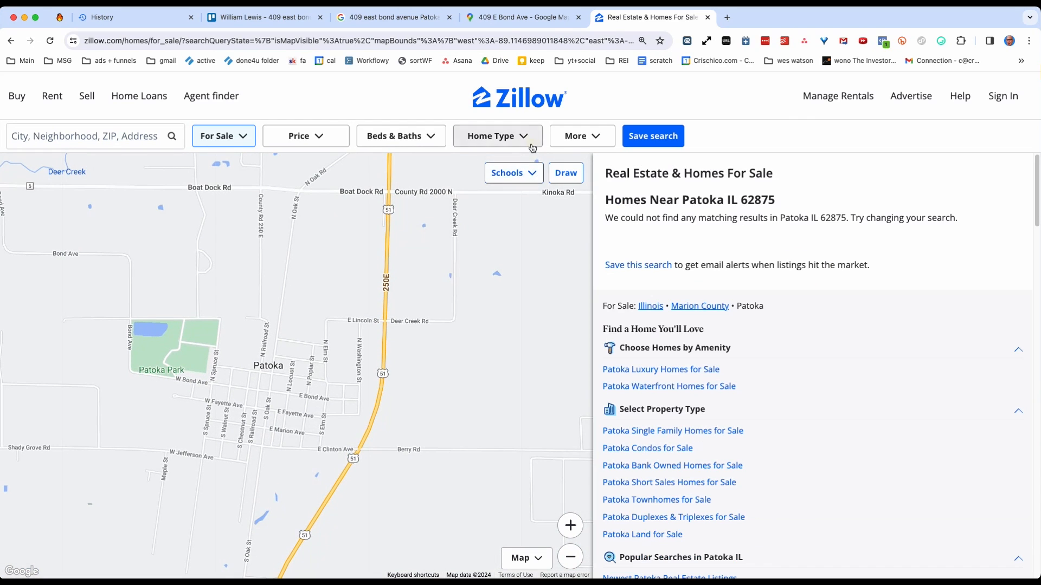
{"action": "left_click", "coordinate": [523, 141]}
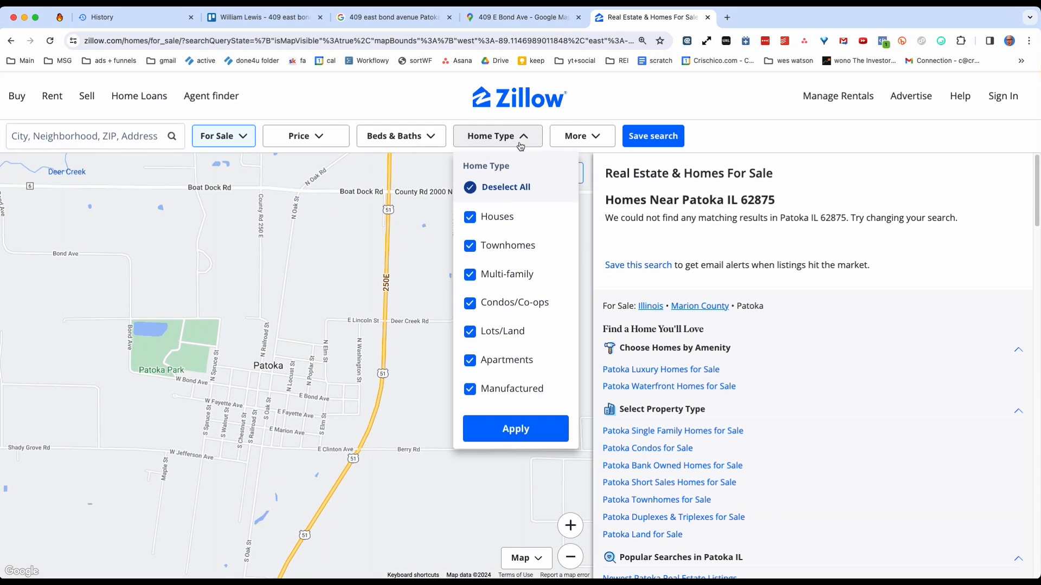
{"action": "left_click", "coordinate": [241, 157]}
{"action": "left_click", "coordinate": [239, 140]}
Return to Trello, close the Patoka lead card and look through the remaining Contact Attempt 1 cards.
{"action": "left_click", "coordinate": [253, 14]}
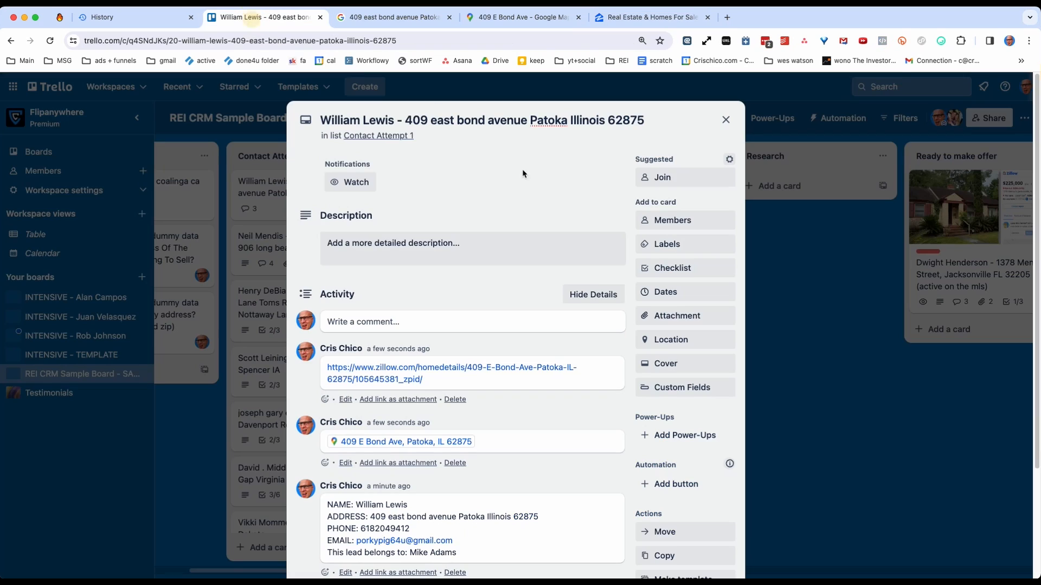
{"action": "left_click", "coordinate": [724, 120]}
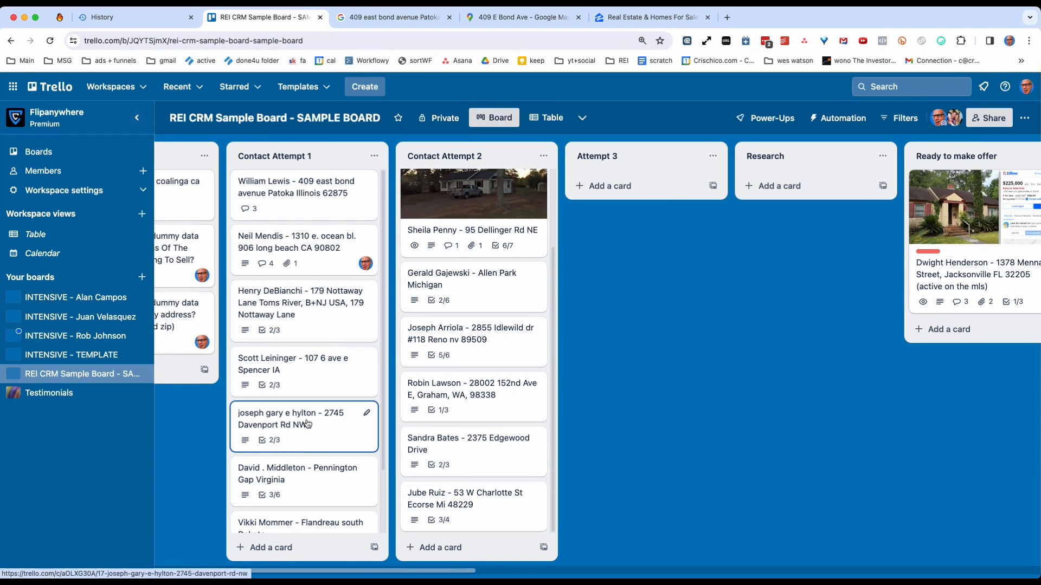
{"action": "scroll", "coordinate": [307, 477], "scroll_direction": "down", "scroll_amount": 1}
{"action": "scroll", "coordinate": [307, 477], "scroll_direction": "down", "scroll_amount": 3}
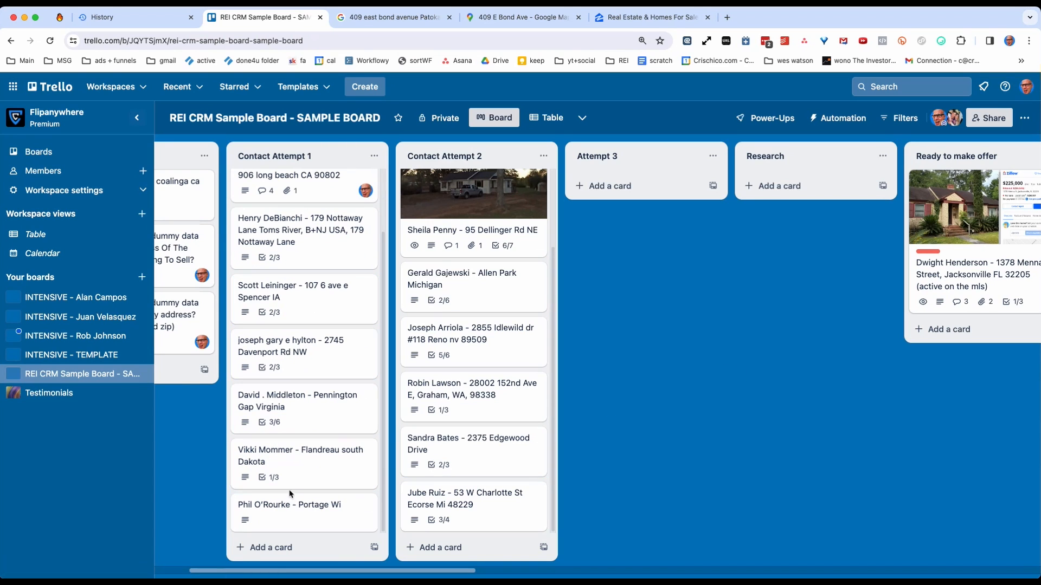
View the details of the Leesville lead card in Contact Attempt 3, close it, and look over the board's later stage lists.
{"action": "left_click_drag", "start_coordinate": [265, 572], "coordinate": [530, 558]}
{"action": "left_click", "coordinate": [511, 203]}
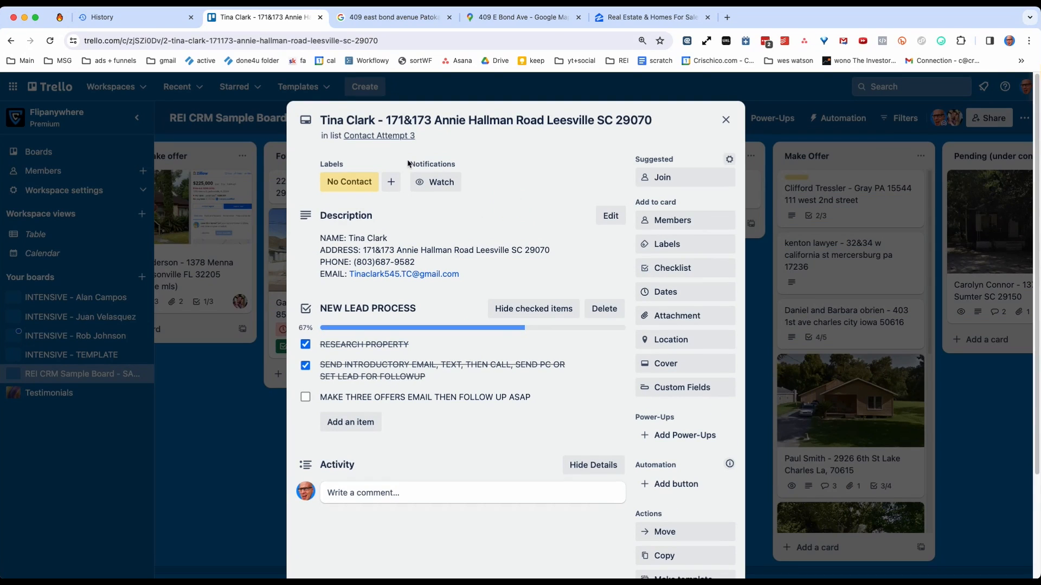
{"action": "left_click", "coordinate": [854, 169]}
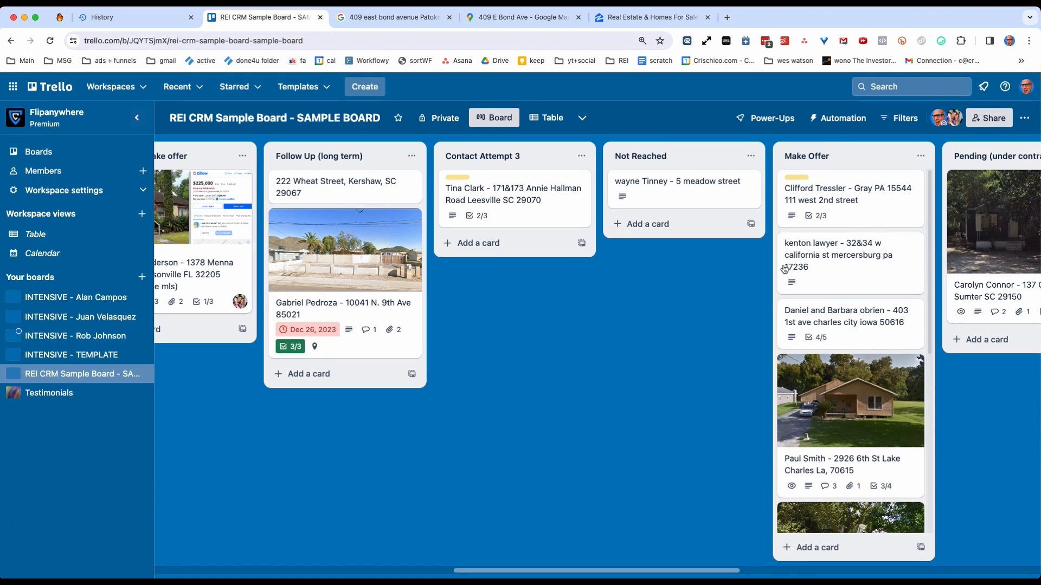
{"action": "left_click_drag", "start_coordinate": [455, 573], "coordinate": [699, 548]}
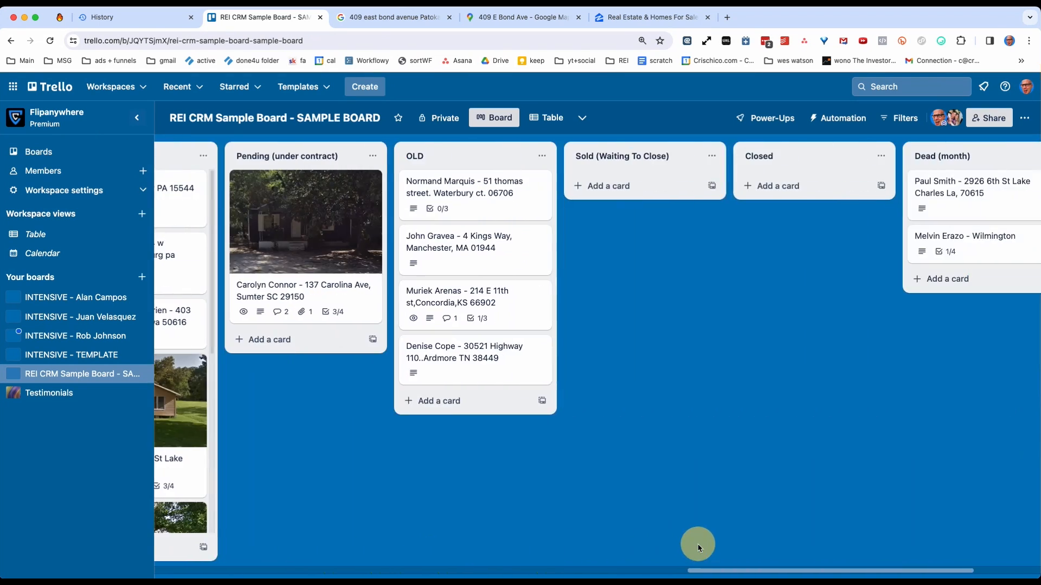
Search Google for the Waterbury lead's address from its card in the OLD list and examine the property's surroundings on Google Maps.
{"action": "left_click", "coordinate": [469, 191]}
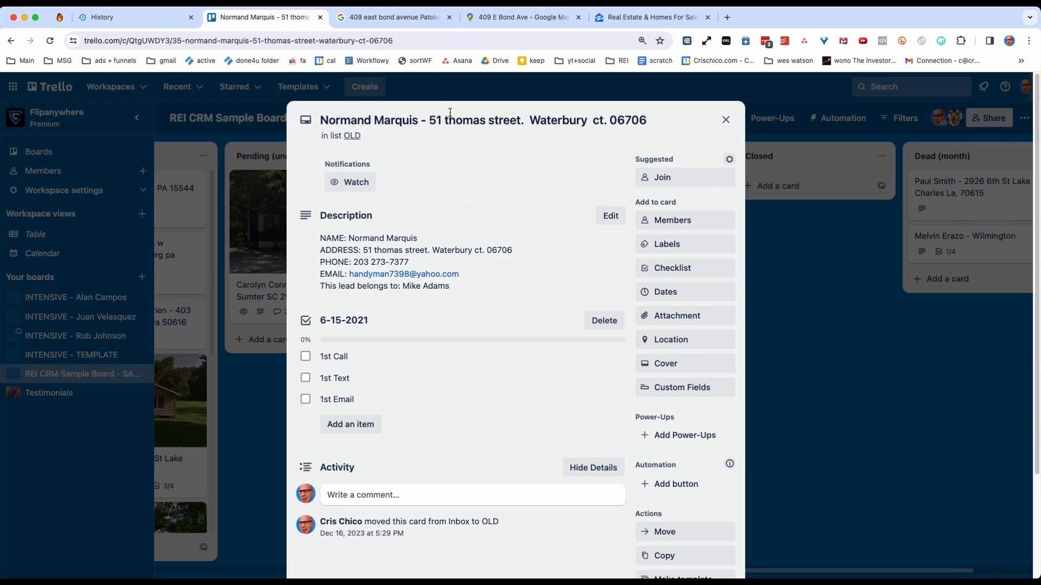
{"action": "left_click_drag", "start_coordinate": [430, 117], "coordinate": [621, 119]}
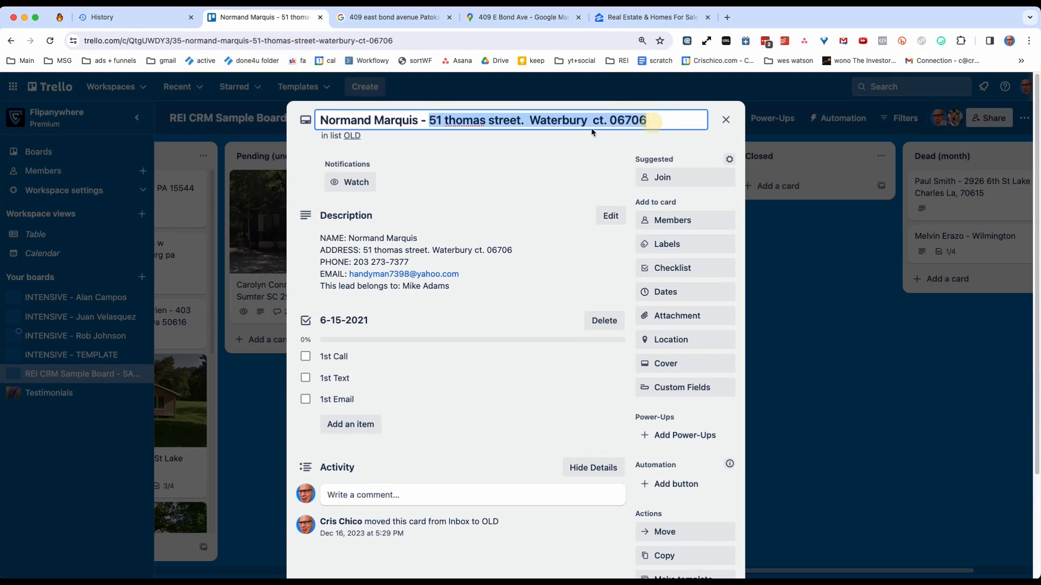
{"action": "right_click", "coordinate": [592, 120]}
{"action": "left_click", "coordinate": [656, 260]}
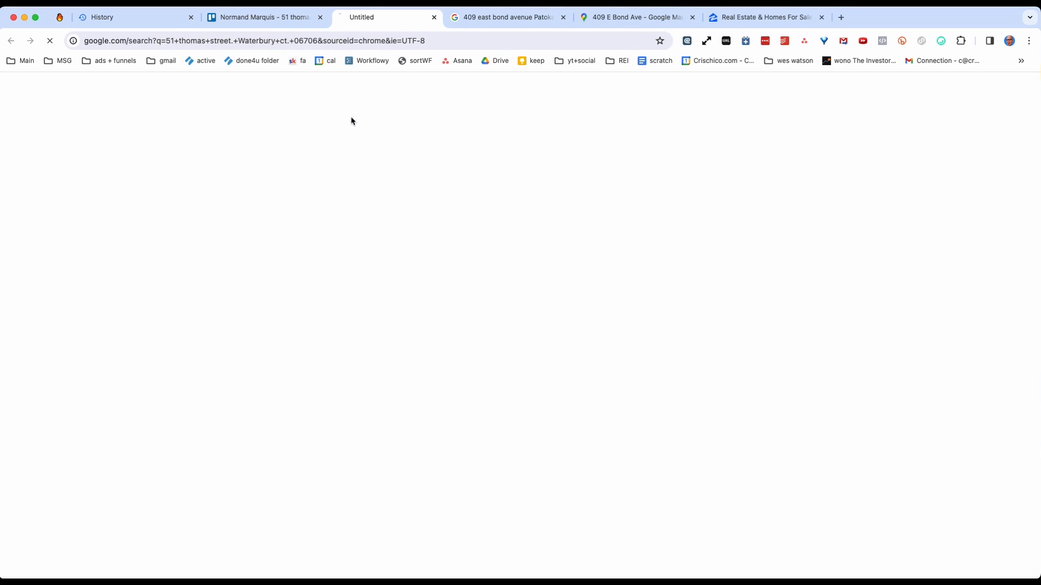
{"action": "left_click", "coordinate": [320, 280]}
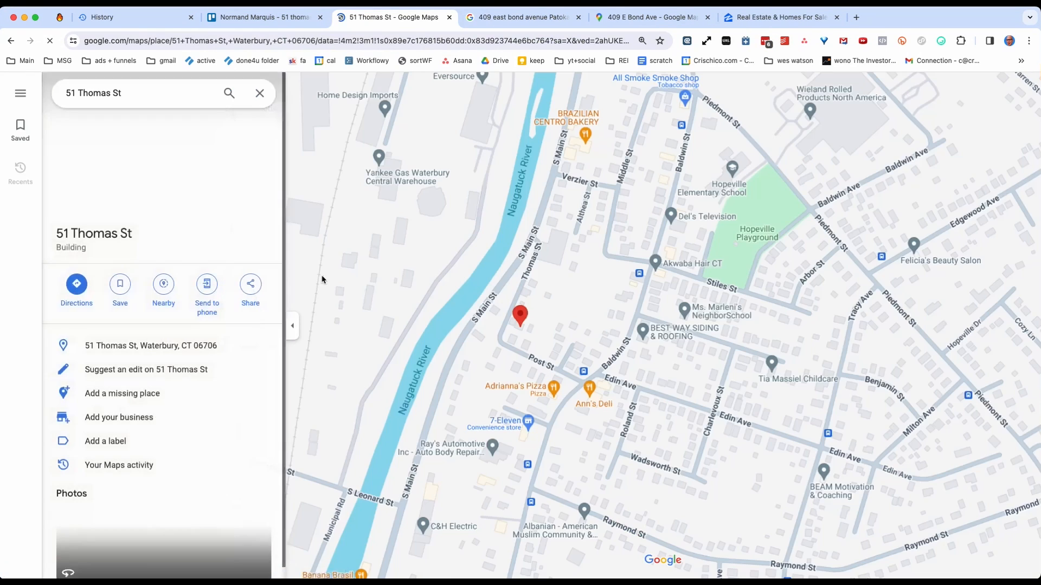
{"action": "scroll", "coordinate": [509, 269], "scroll_direction": "down", "scroll_amount": 10}
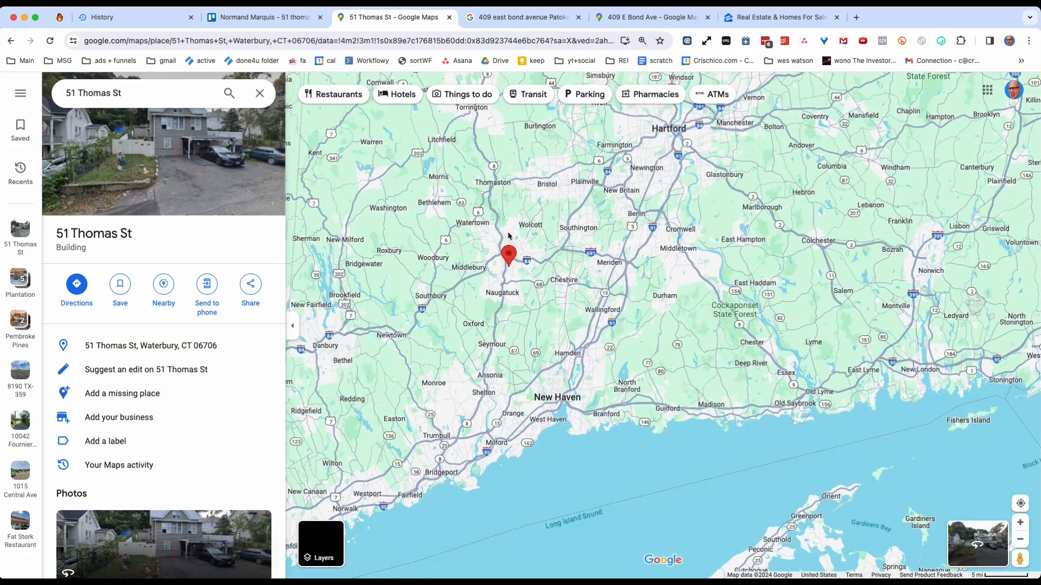
{"action": "scroll", "coordinate": [491, 200], "scroll_direction": "up", "scroll_amount": 5}
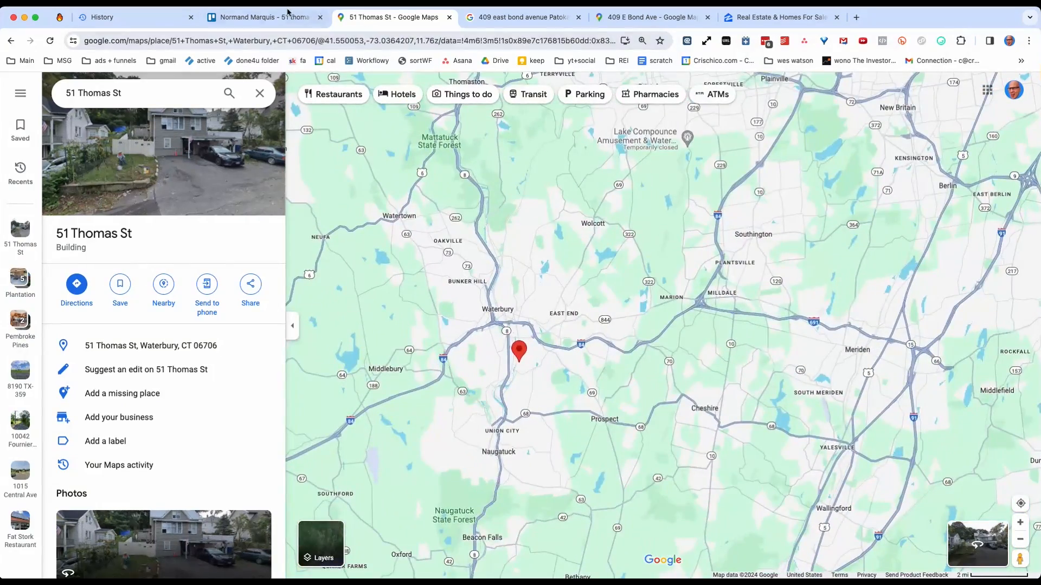
Return to Trello, close the Waterbury lead card and move it from OLD to the start of Contact Attempt 1.
{"action": "left_click", "coordinate": [288, 13]}
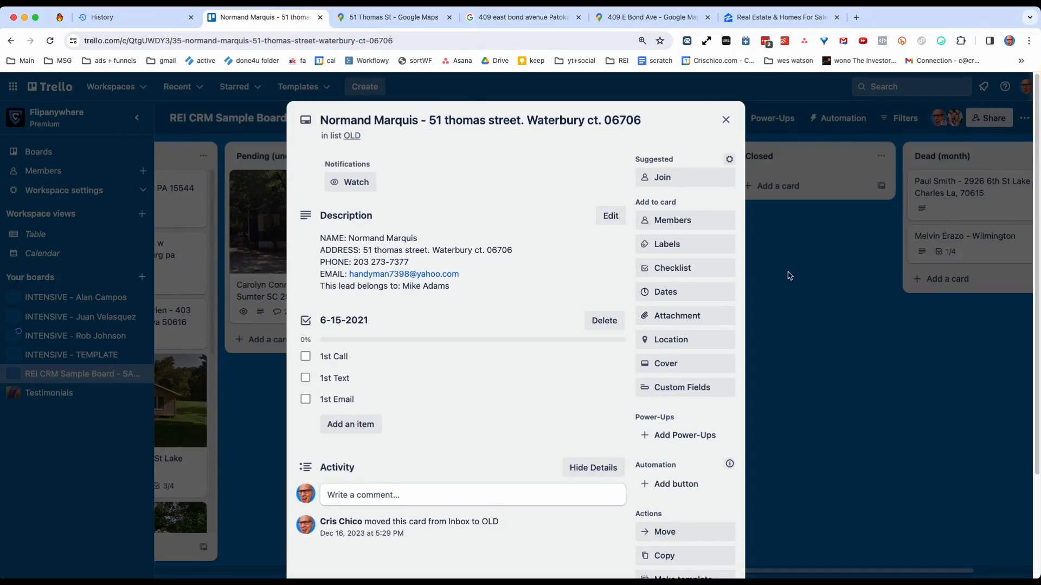
{"action": "left_click", "coordinate": [789, 276]}
{"action": "left_click_drag", "start_coordinate": [411, 189], "coordinate": [380, 184]}
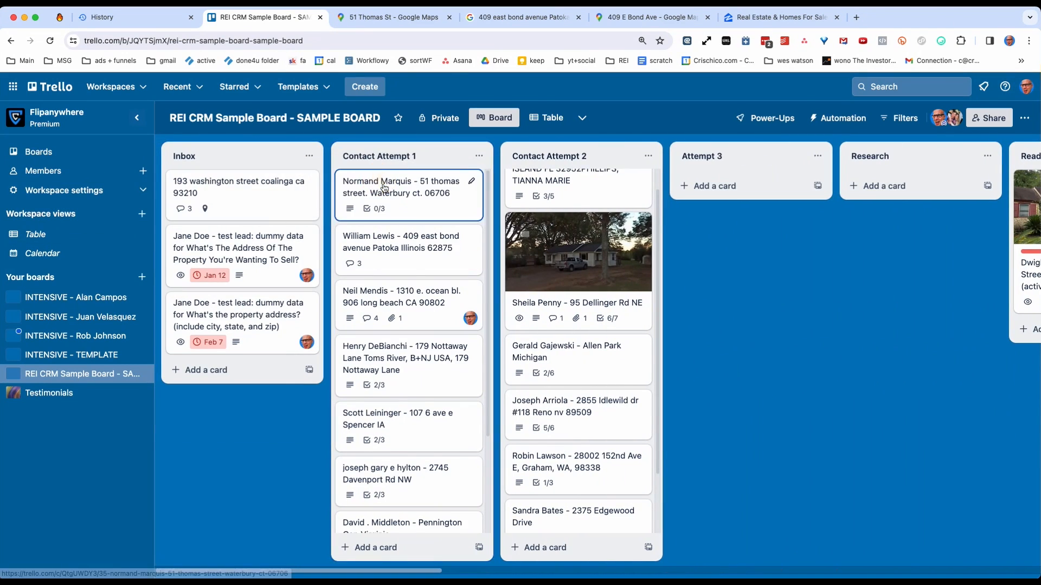
Open the Waterbury lead card in Contact Attempt 1 and delete its 6-15-2021 checklist.
{"action": "left_click", "coordinate": [380, 184]}
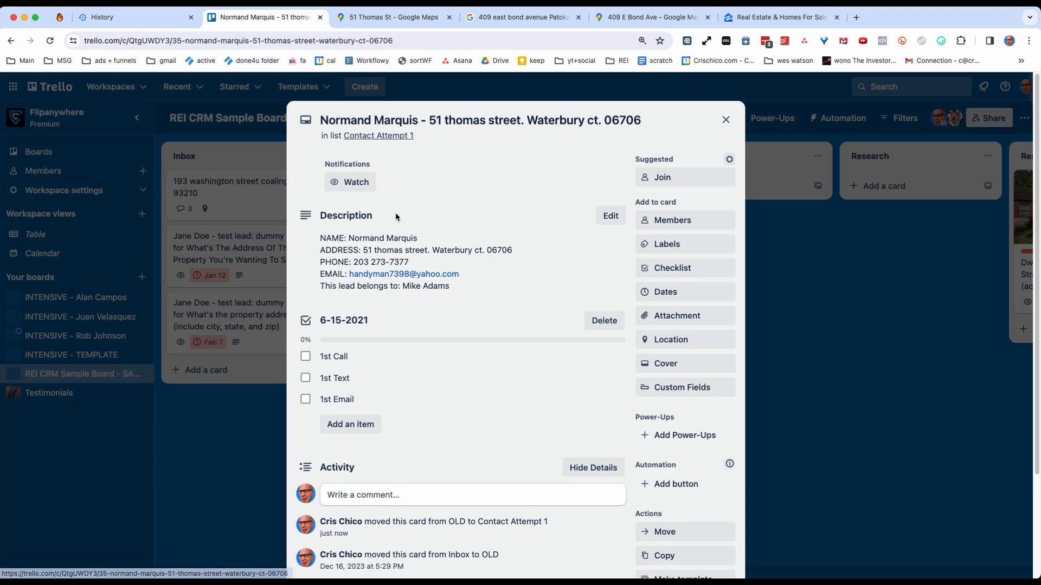
{"action": "left_click", "coordinate": [603, 320]}
{"action": "left_click", "coordinate": [634, 405]}
Copy the seller's contact details from the Waterbury card's description and post them as a comment on the card.
{"action": "left_click", "coordinate": [412, 251]}
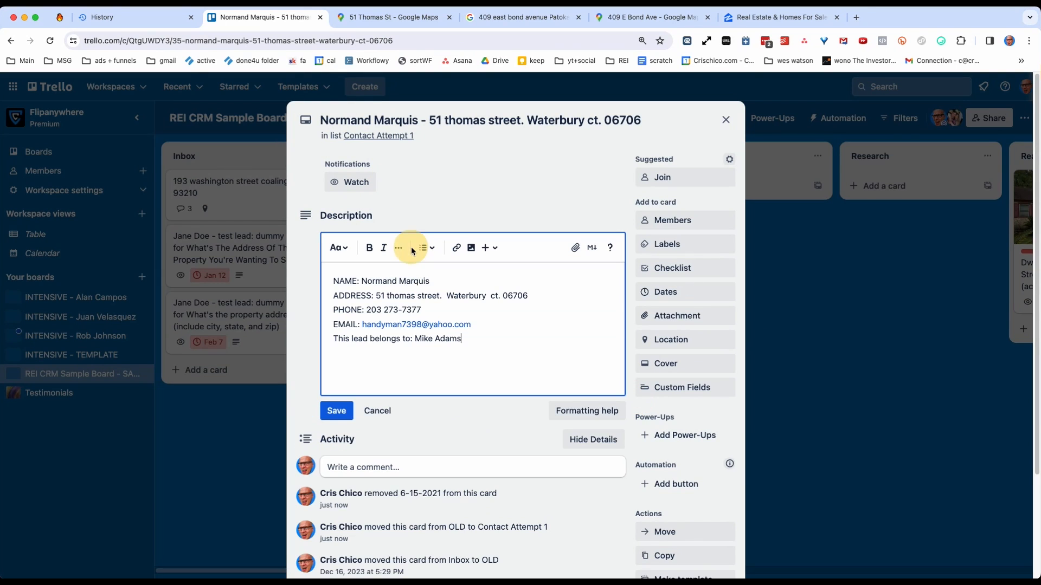
{"action": "key", "text": "super+a"}
{"action": "key", "text": "super+c"}
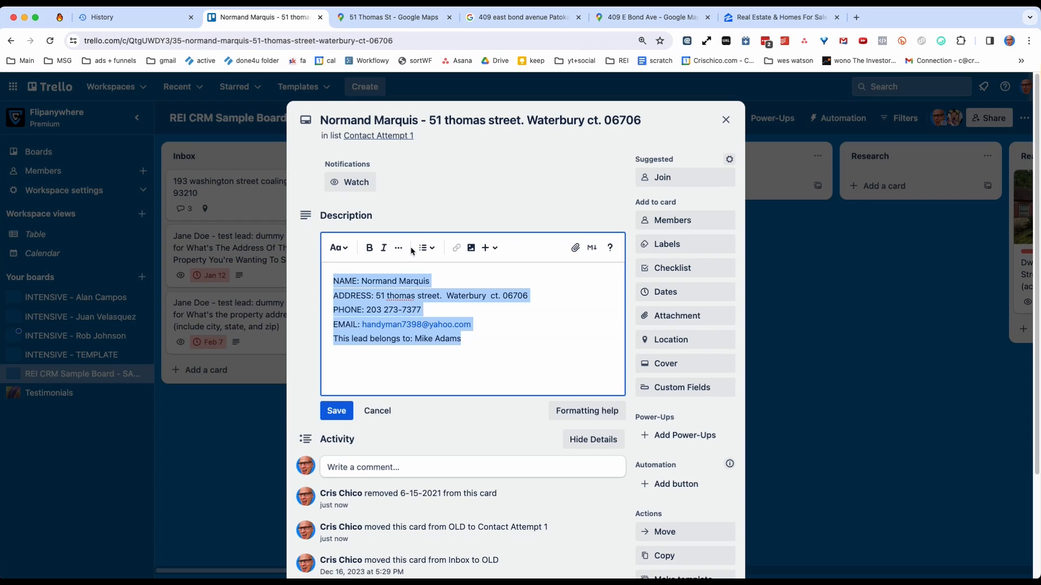
{"action": "left_click", "coordinate": [348, 418]}
{"action": "left_click", "coordinate": [358, 349]}
{"action": "key", "text": "super+v"}
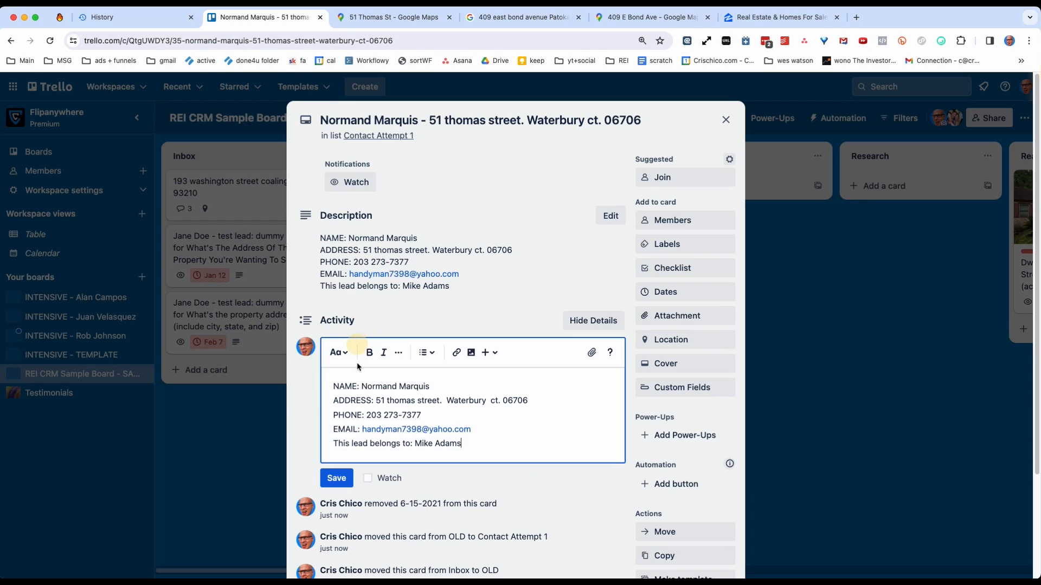
{"action": "left_click", "coordinate": [337, 478]}
Clear all text from the Waterbury lead card's description and save the empty description.
{"action": "left_click", "coordinate": [379, 243]}
{"action": "key", "text": "super+a"}
{"action": "key", "text": "BackSpace"}
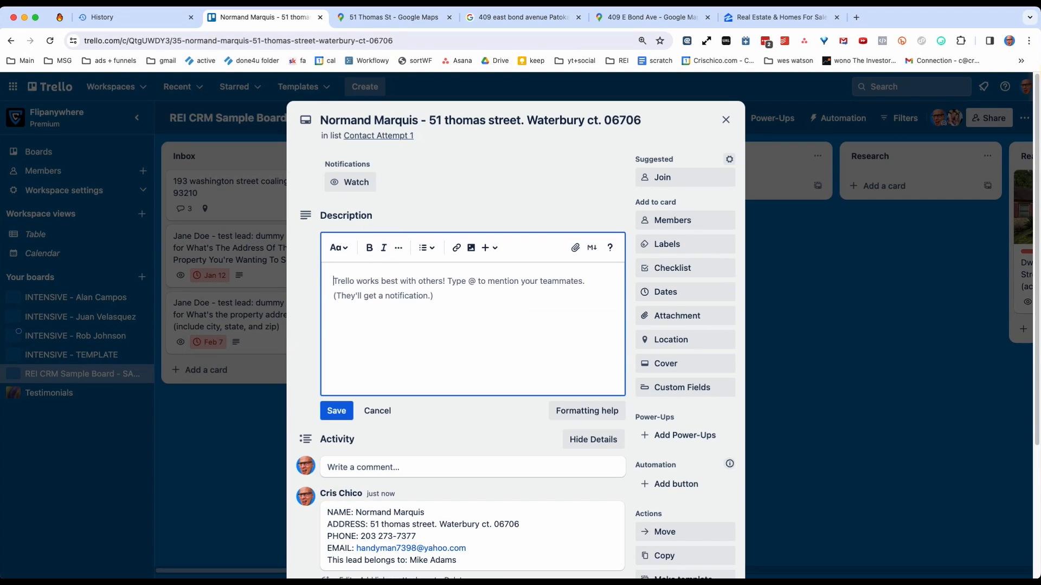
{"action": "left_click", "coordinate": [323, 413]}
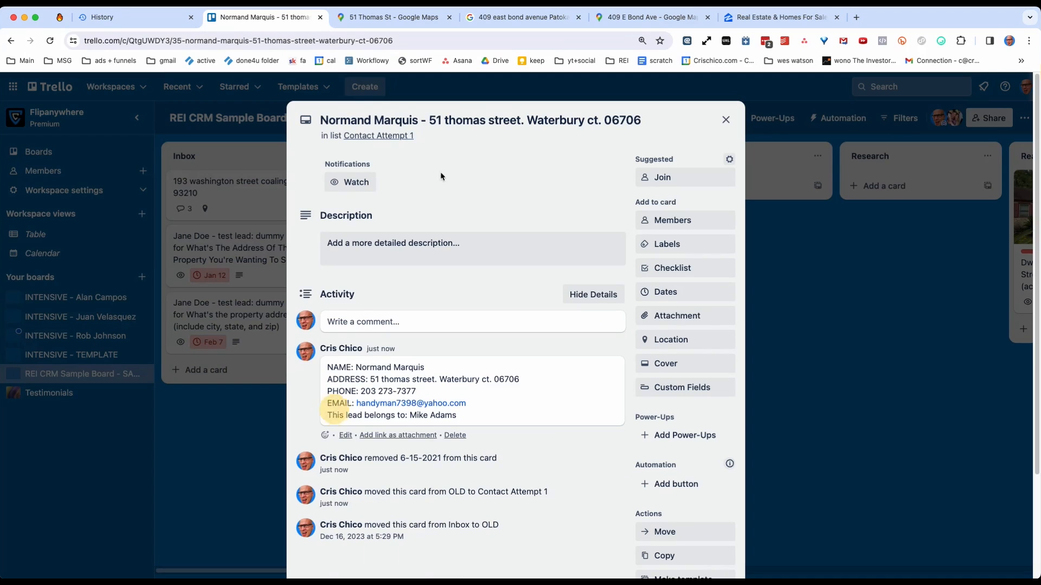
Search Google for the address in the Waterbury card's title and close the browser tabs following the search results.
{"action": "left_click", "coordinate": [449, 117]}
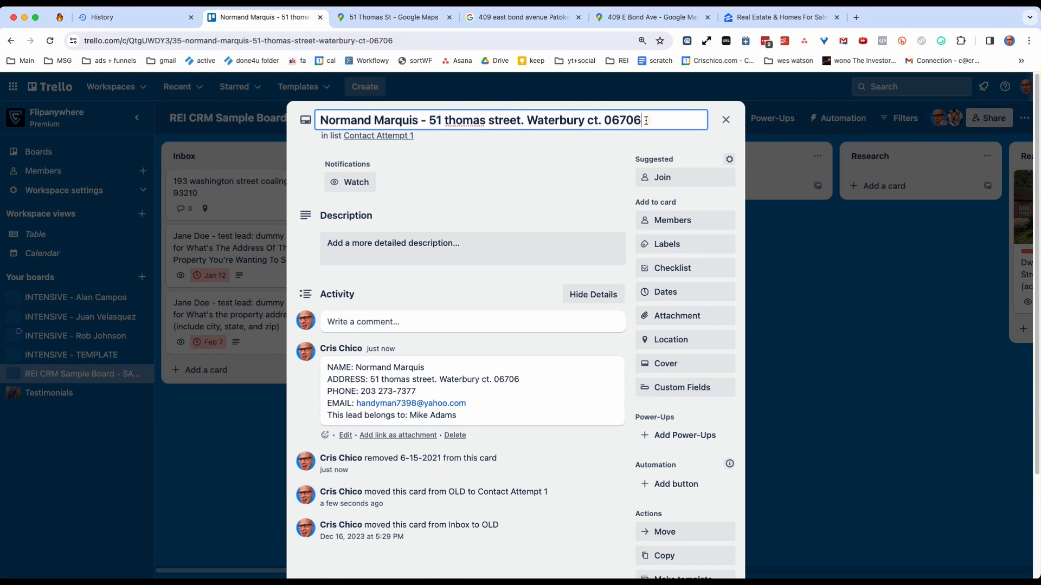
{"action": "left_click_drag", "start_coordinate": [645, 120], "coordinate": [446, 118]}
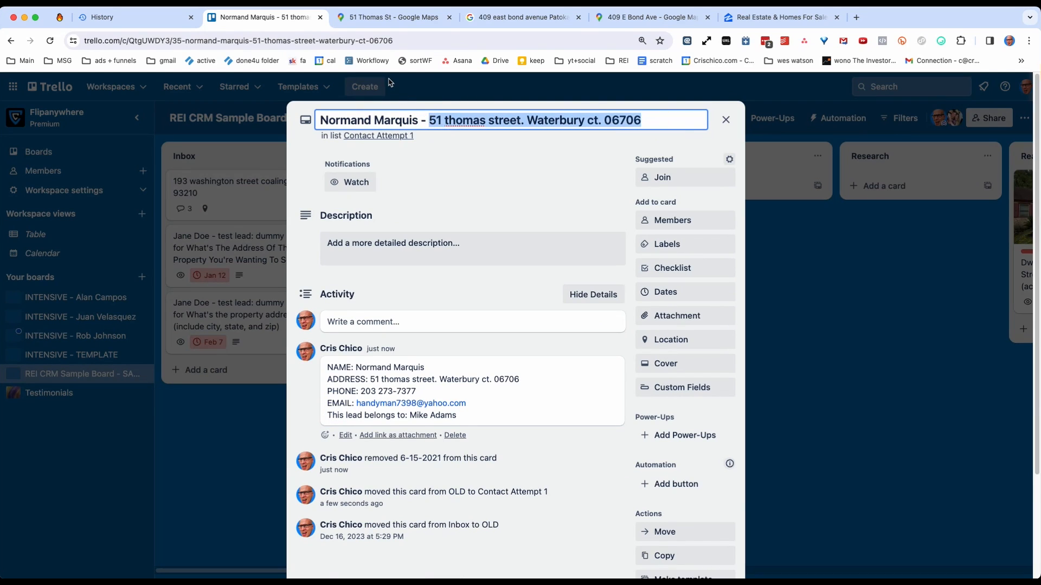
{"action": "right_click", "coordinate": [441, 125]}
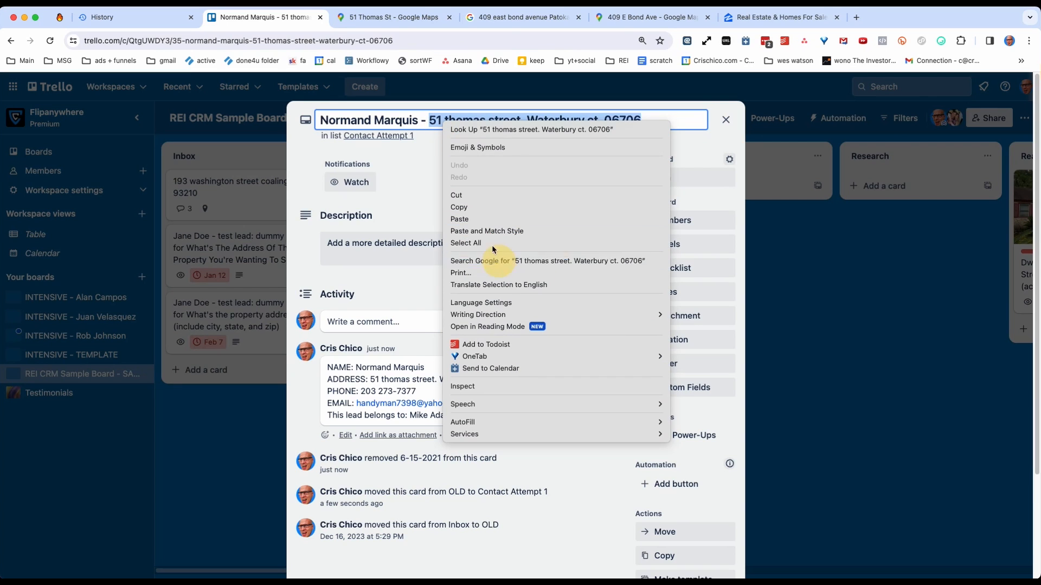
{"action": "left_click", "coordinate": [492, 260]}
{"action": "right_click", "coordinate": [356, 9]}
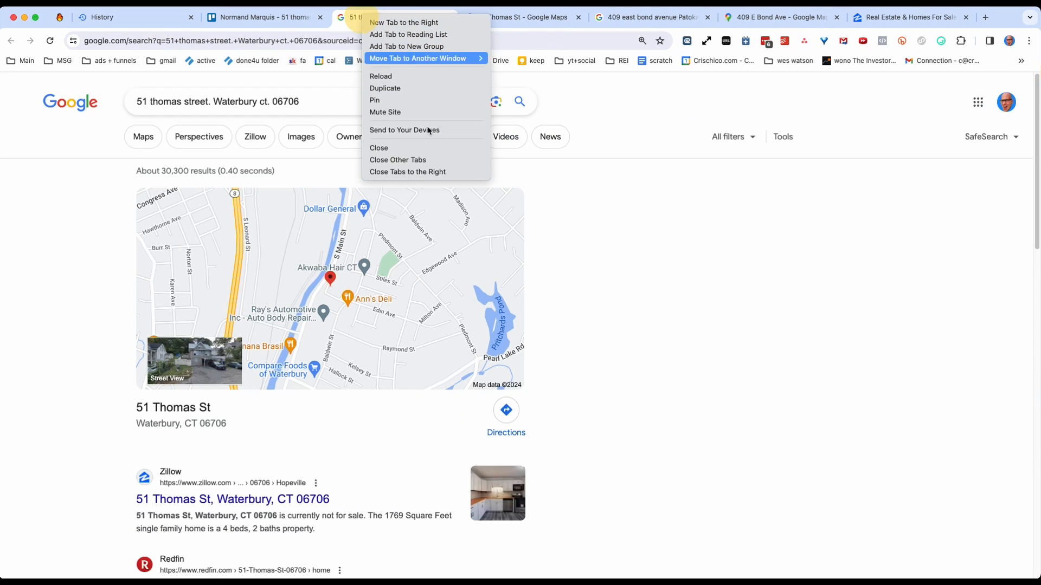
{"action": "left_click", "coordinate": [434, 169]}
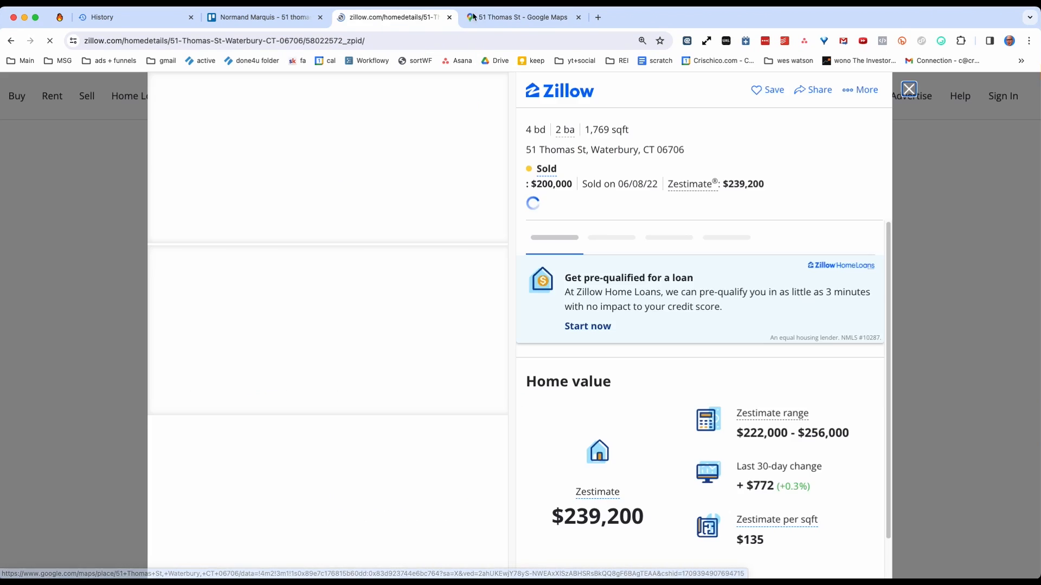
Copy the property's Google Maps link and post it as a comment on the Waterbury lead card in Trello.
{"action": "left_click", "coordinate": [510, 17]}
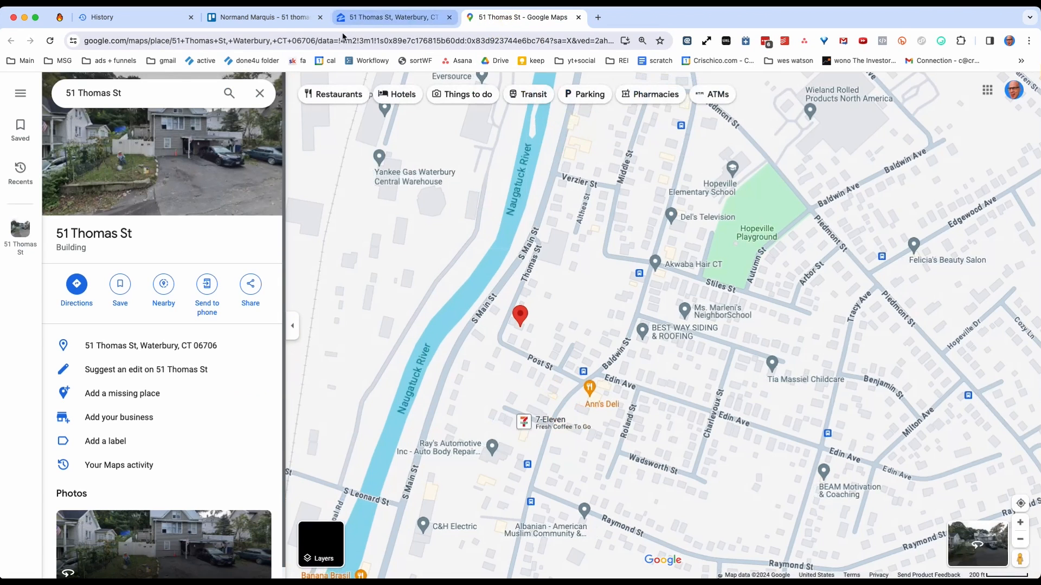
{"action": "left_click", "coordinate": [342, 41]}
{"action": "left_click", "coordinate": [260, 17]}
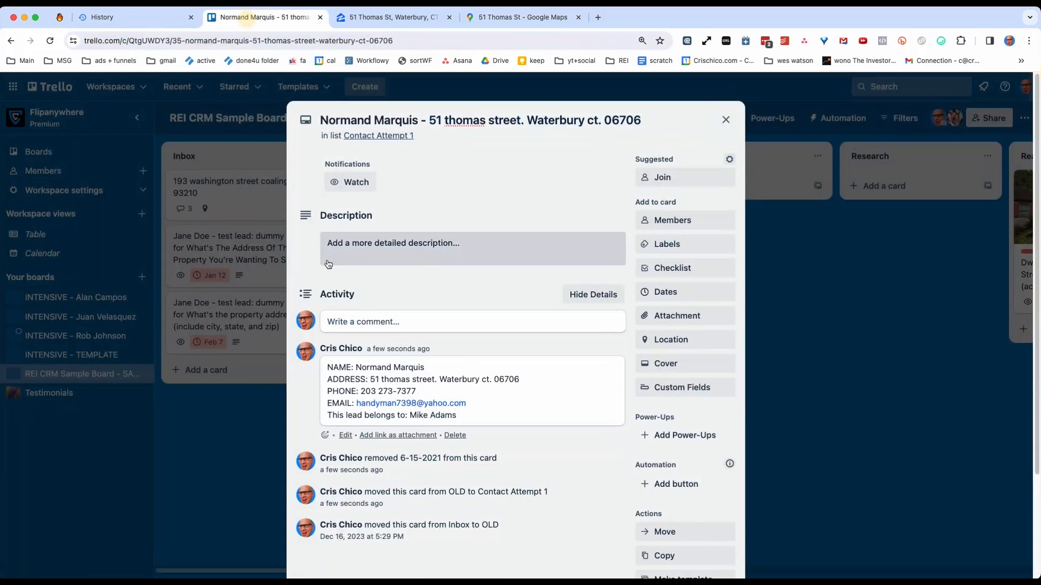
{"action": "left_click", "coordinate": [352, 325]}
{"action": "key", "text": "cmd+v"}
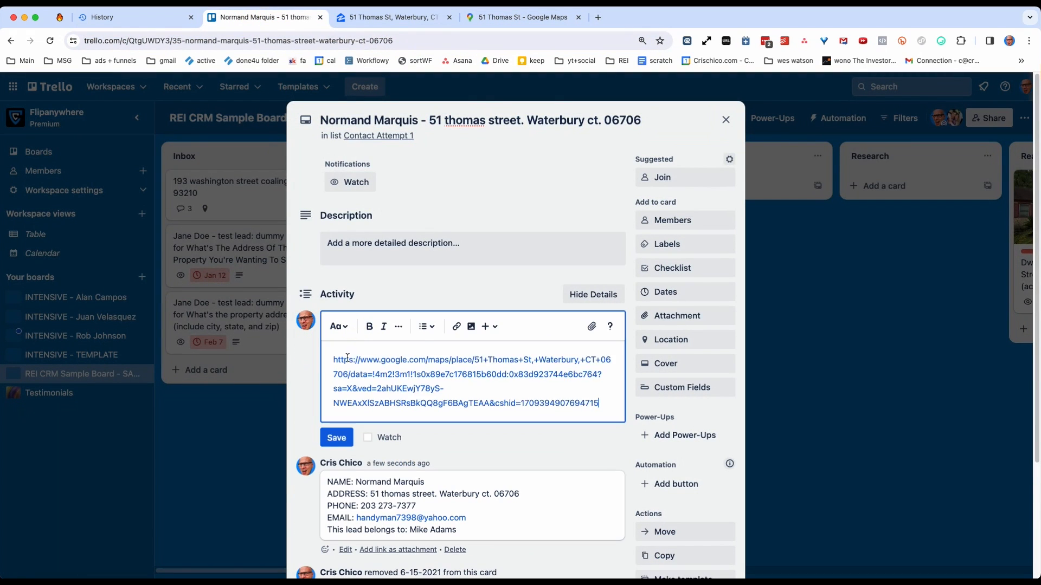
{"action": "left_click", "coordinate": [335, 438]}
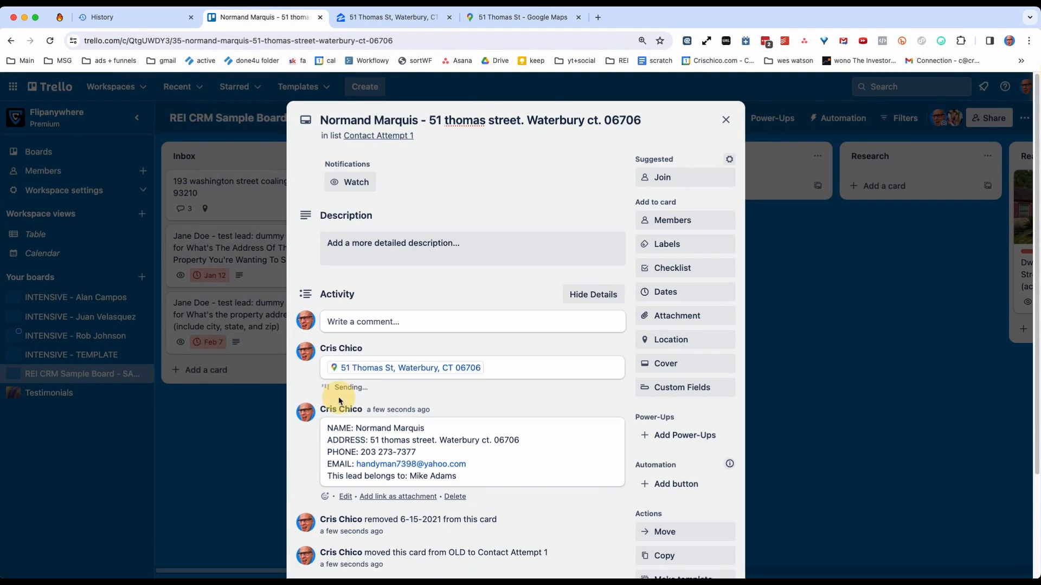
Copy the property's Zillow link, post it as a comment on the Waterbury lead card, and close the card.
{"action": "left_click", "coordinate": [380, 17]}
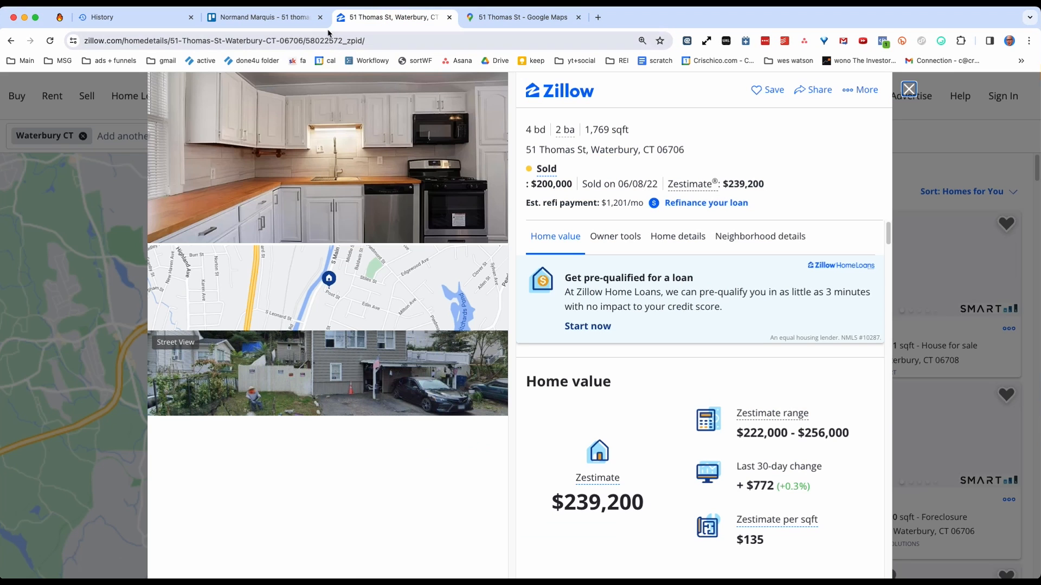
{"action": "left_click", "coordinate": [264, 40]}
{"action": "key", "text": "cmd+c"}
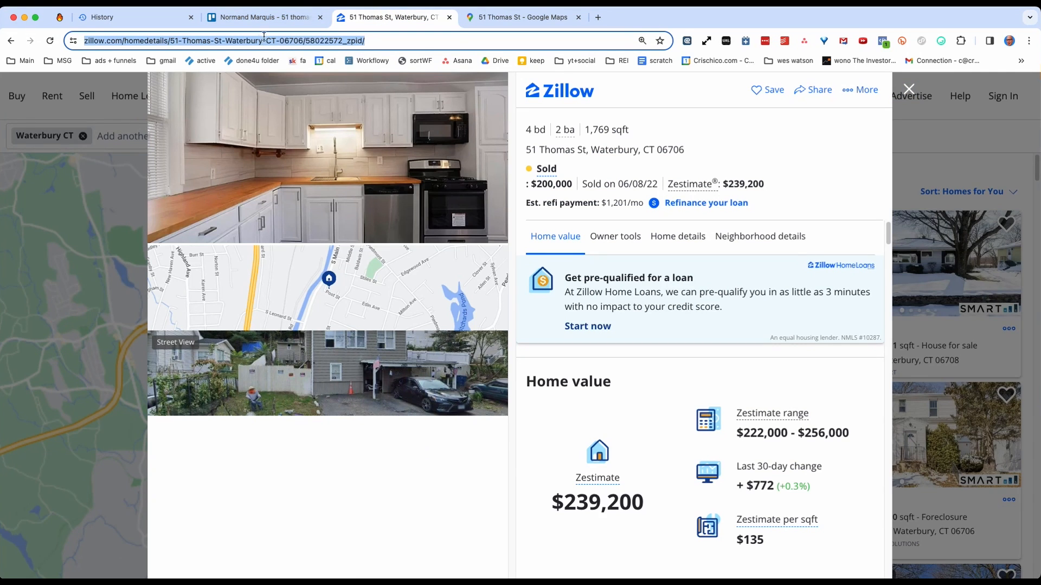
{"action": "left_click", "coordinate": [264, 17]}
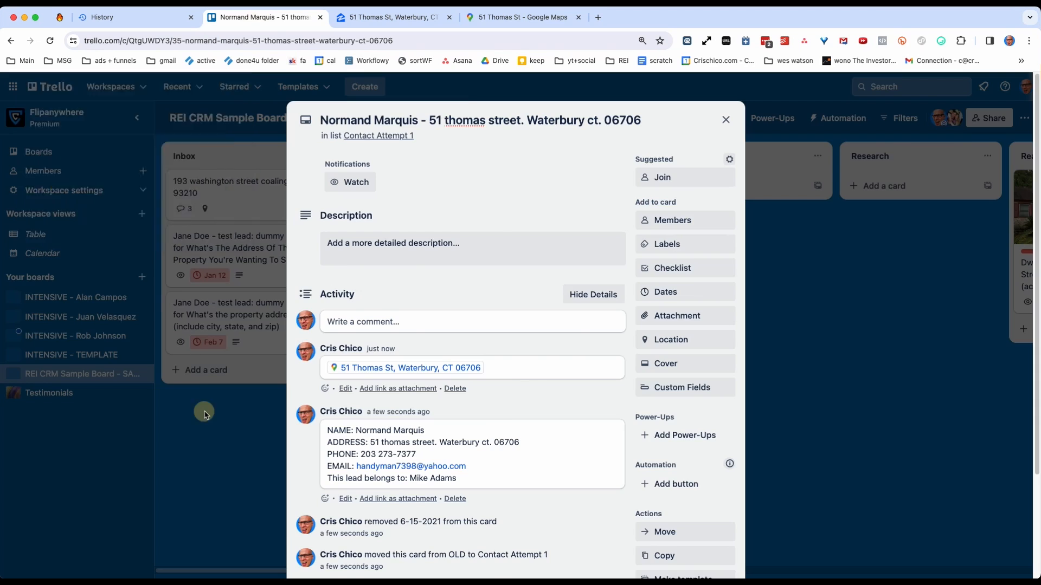
{"action": "left_click", "coordinate": [203, 411]}
{"action": "left_click", "coordinate": [400, 187]}
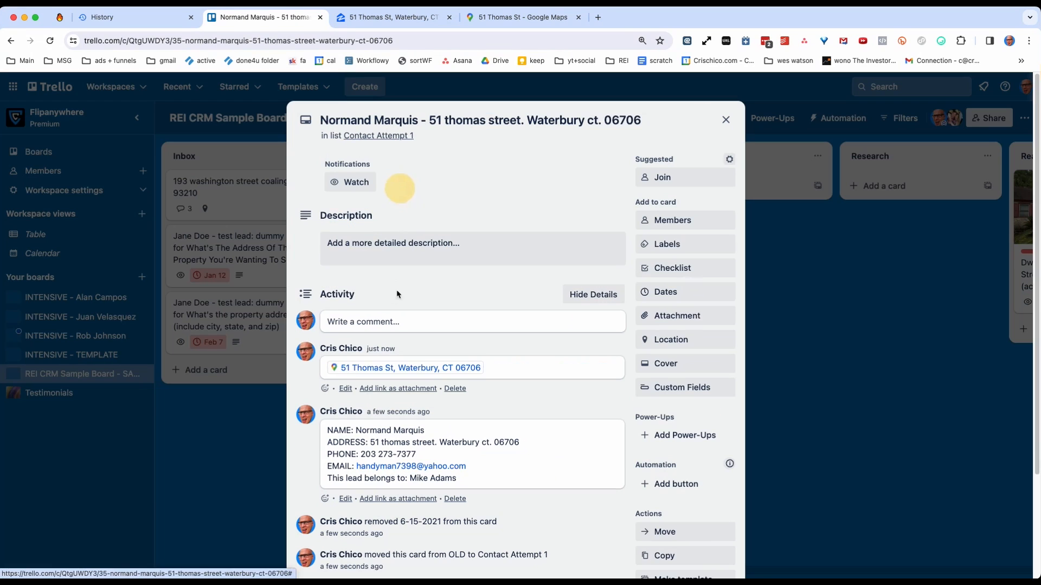
{"action": "left_click", "coordinate": [362, 320]}
{"action": "key", "text": "cmd+v"}
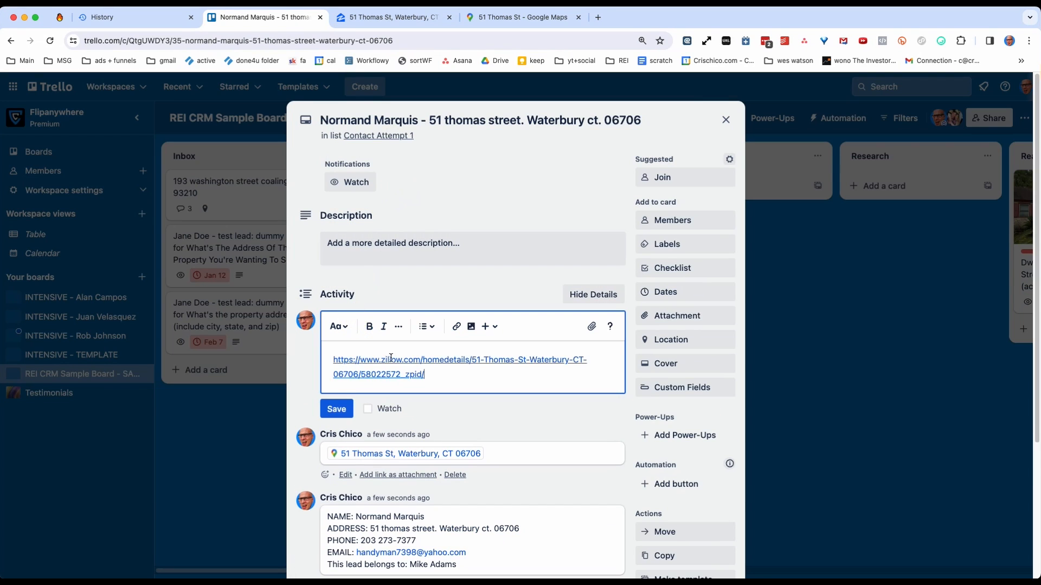
{"action": "left_click", "coordinate": [336, 416]}
{"action": "left_click", "coordinate": [250, 447]}
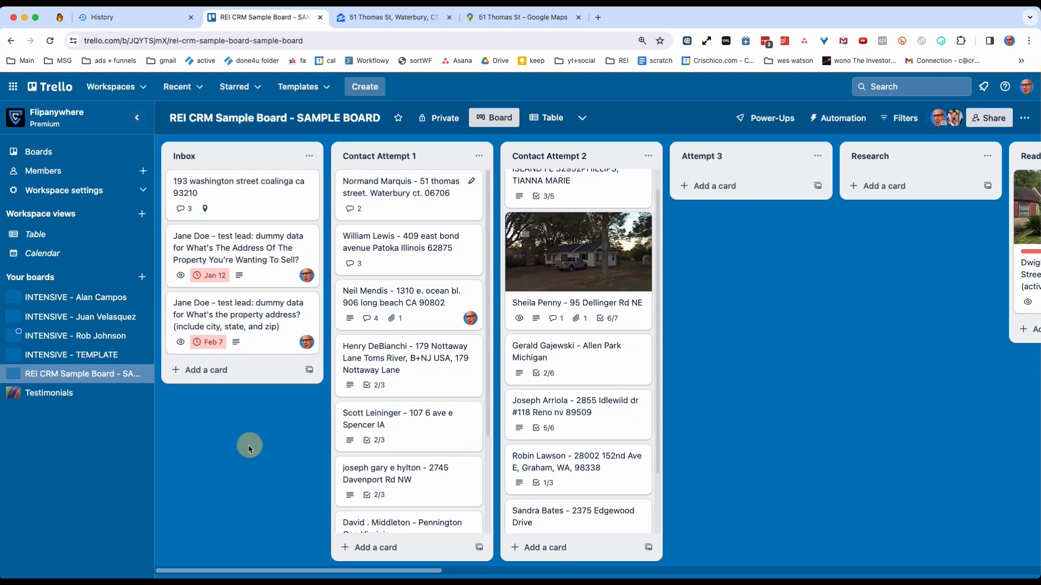
{"action": "left_click", "coordinate": [400, 181]}
{"action": "left_click", "coordinate": [337, 392]}
{"action": "left_click", "coordinate": [198, 437]}
Open the Waterbury property's Street View in Google Maps, centre the house, and capture a screenshot of its front.
{"action": "left_click", "coordinate": [521, 17]}
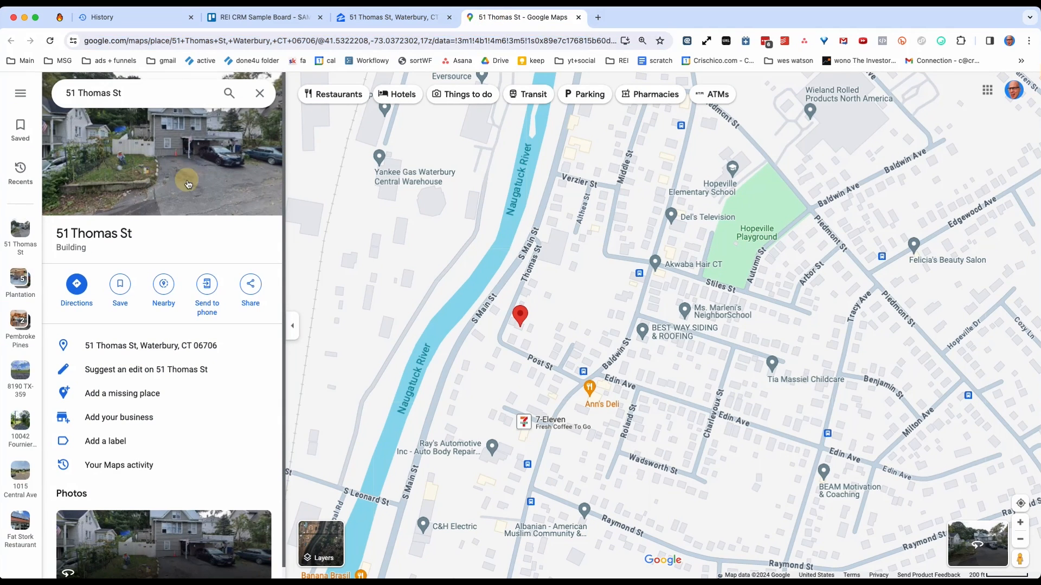
{"action": "left_click", "coordinate": [188, 183]}
{"action": "left_click_drag", "start_coordinate": [627, 264], "coordinate": [504, 258]}
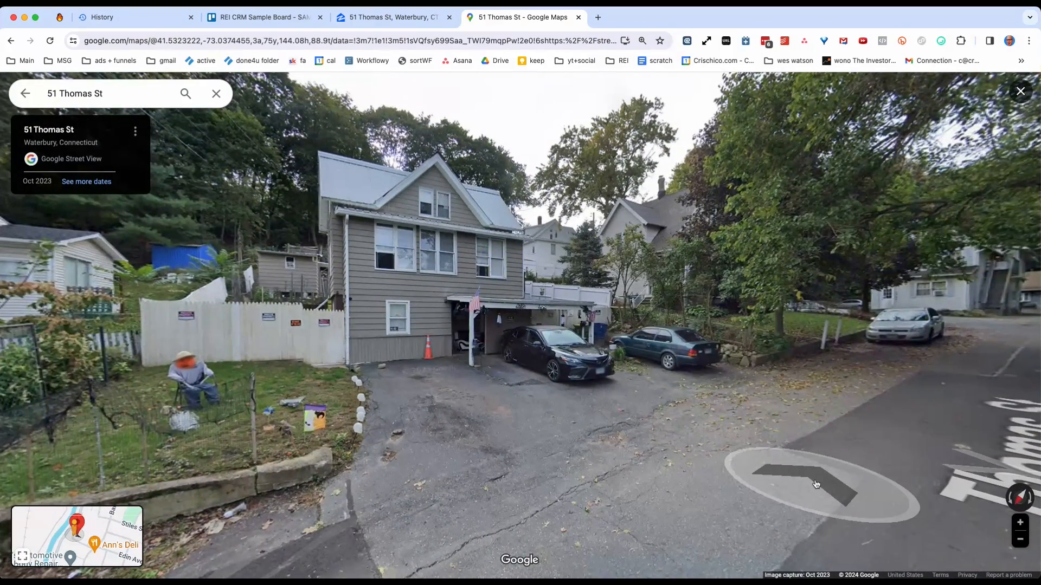
{"action": "key", "text": "ctrl+shift+c"}
{"action": "left_click_drag", "start_coordinate": [260, 128], "coordinate": [763, 418]}
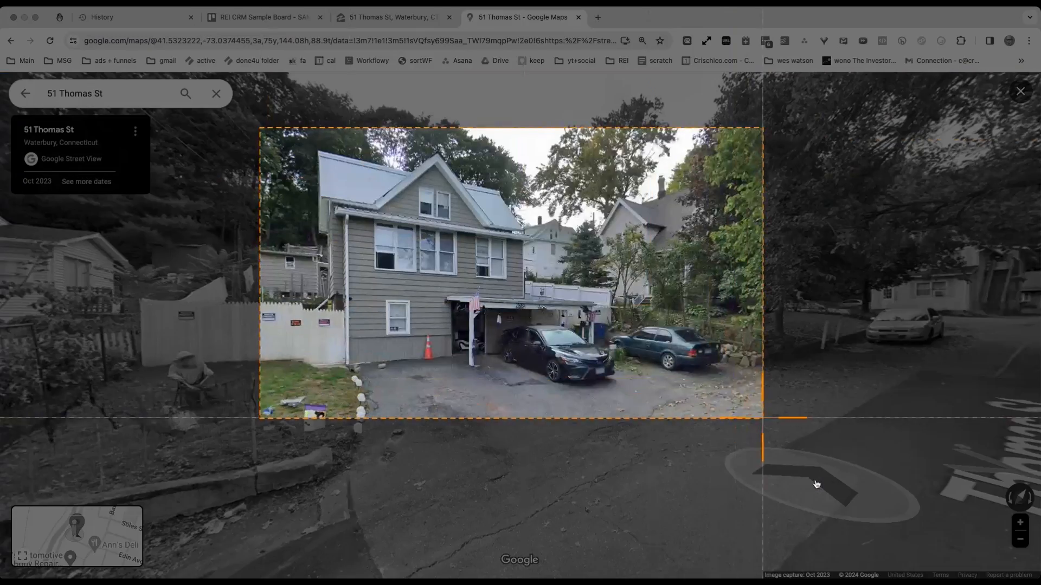
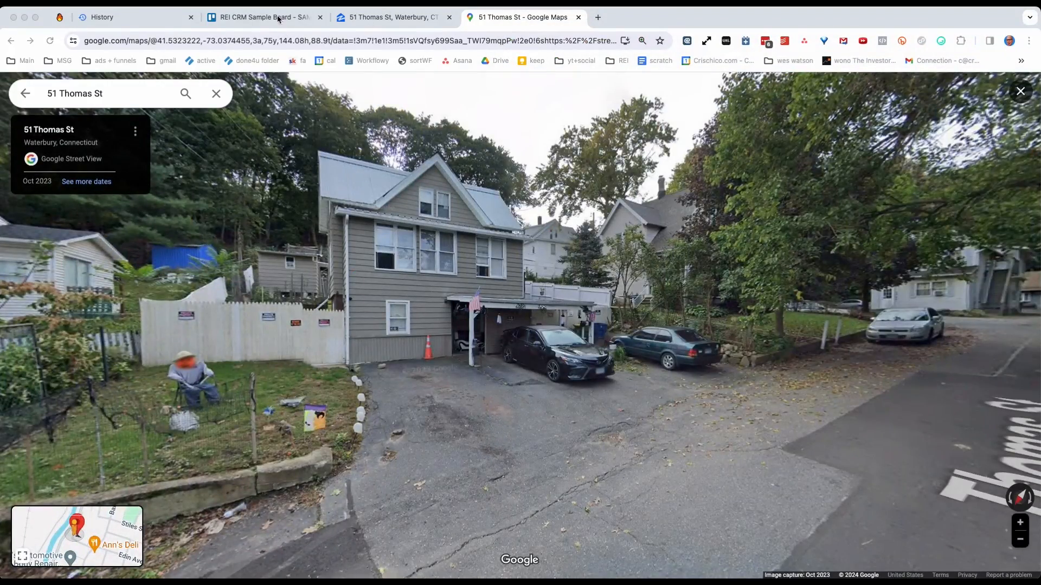
Attach the captured Street View screenshot to the Waterbury lead card in Trello and close the card.
{"action": "left_click", "coordinate": [277, 19]}
{"action": "left_click", "coordinate": [407, 195]}
{"action": "key", "text": "ctrl+v"}
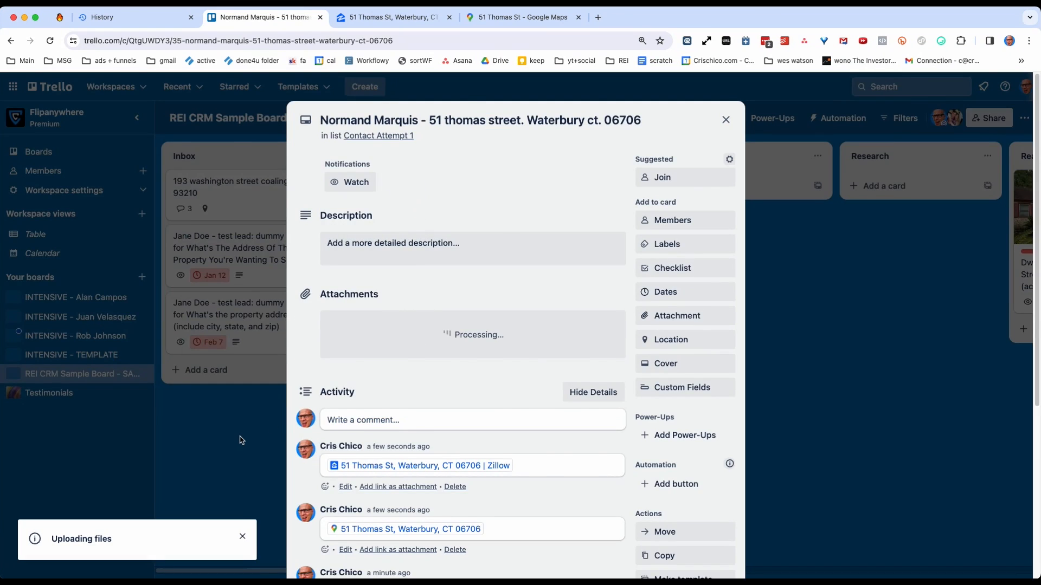
{"action": "left_click", "coordinate": [242, 440]}
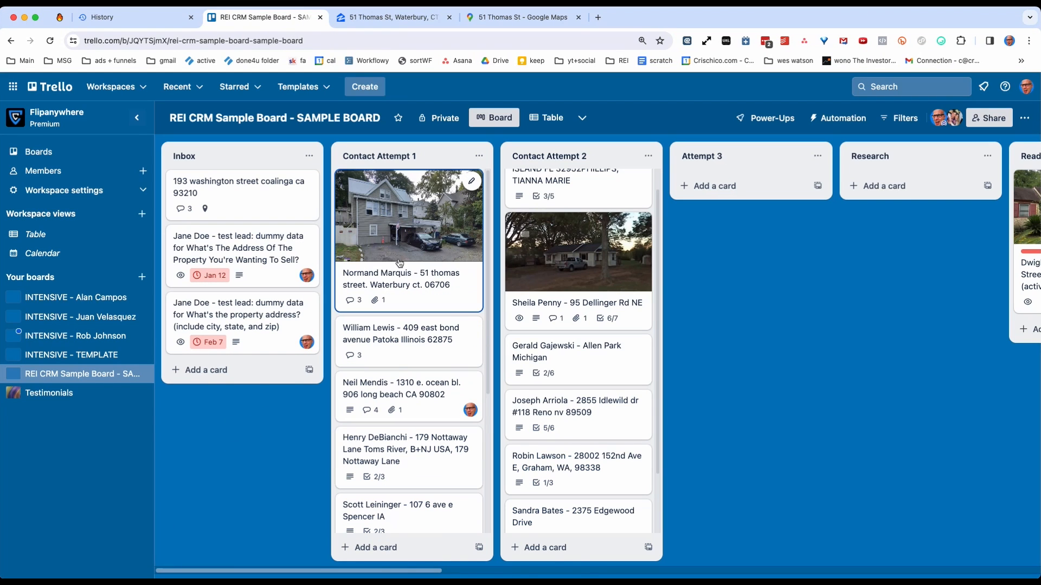
Reopen the Waterbury lead card to check its cover photo and image attachment.
{"action": "left_click", "coordinate": [400, 263]}
{"action": "left_click", "coordinate": [219, 455]}
{"action": "left_click", "coordinate": [419, 275]}
{"action": "right_click", "coordinate": [407, 278]}
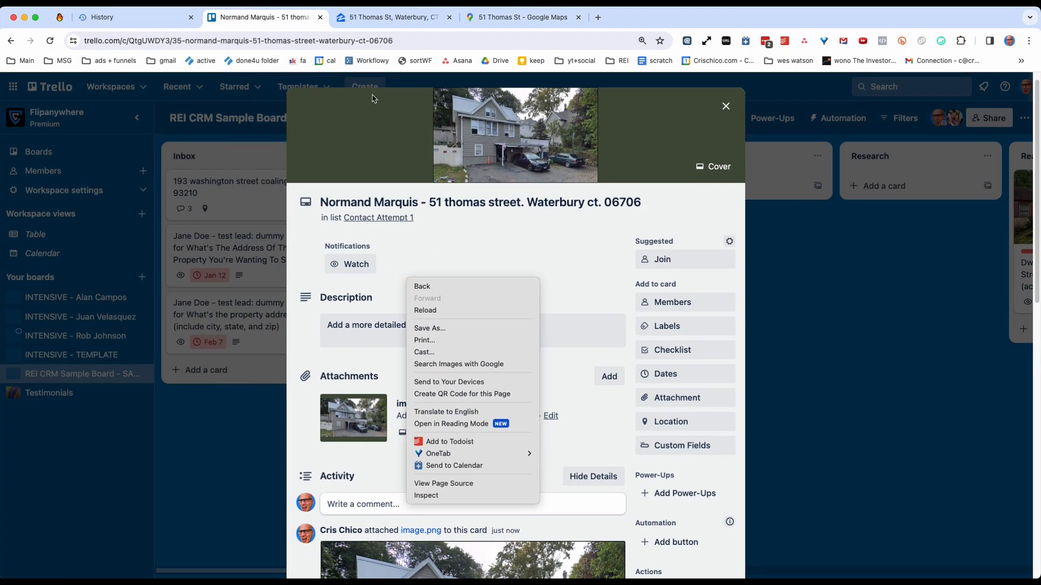
Check the property's address on Zillow, leave Street View in Google Maps, and examine the property's surroundings on the map.
{"action": "left_click", "coordinate": [404, 21]}
{"action": "left_click", "coordinate": [397, 17]}
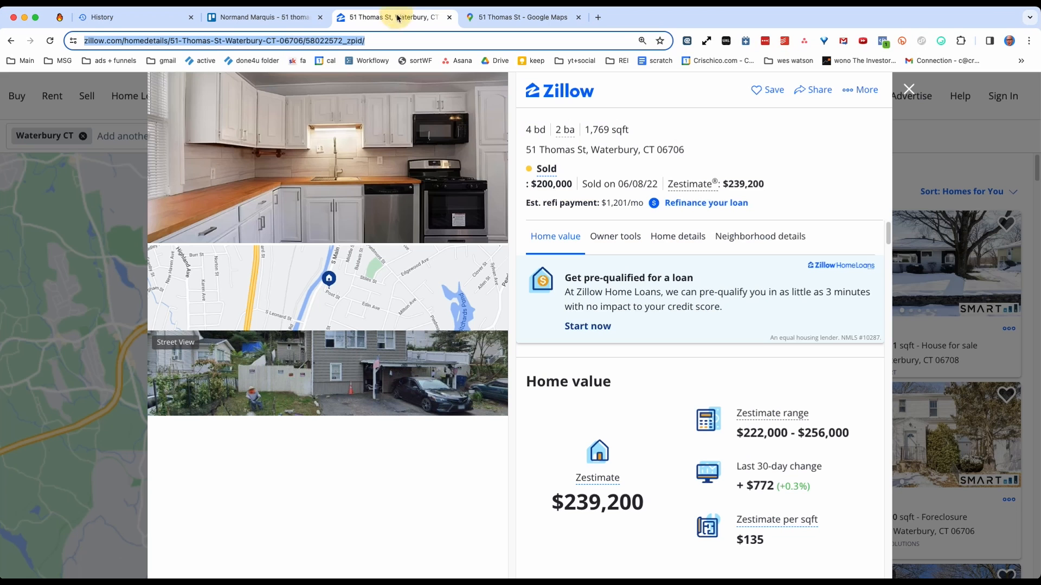
{"action": "triple_click", "coordinate": [604, 148]}
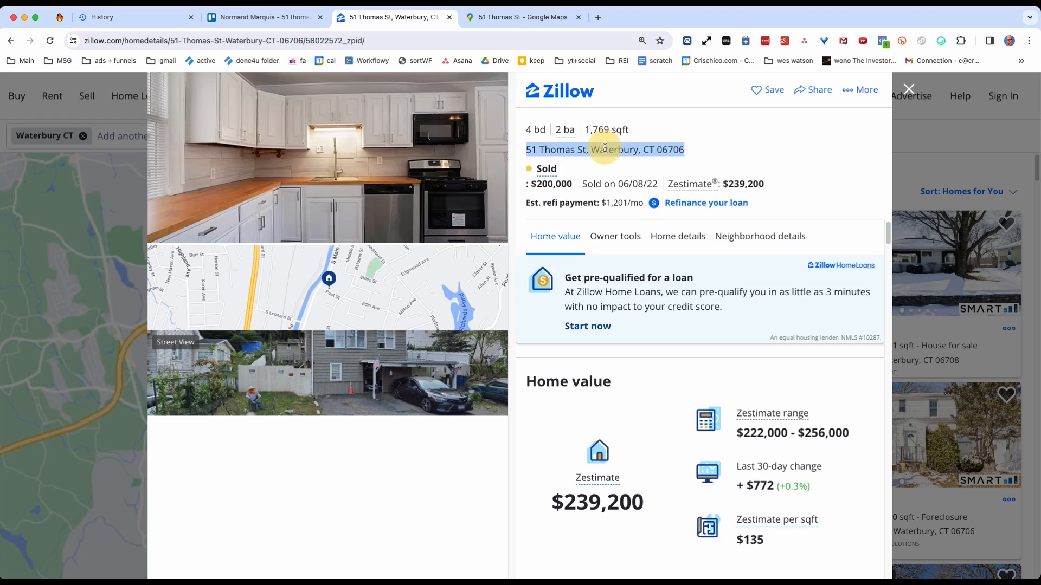
{"action": "left_click", "coordinate": [521, 17]}
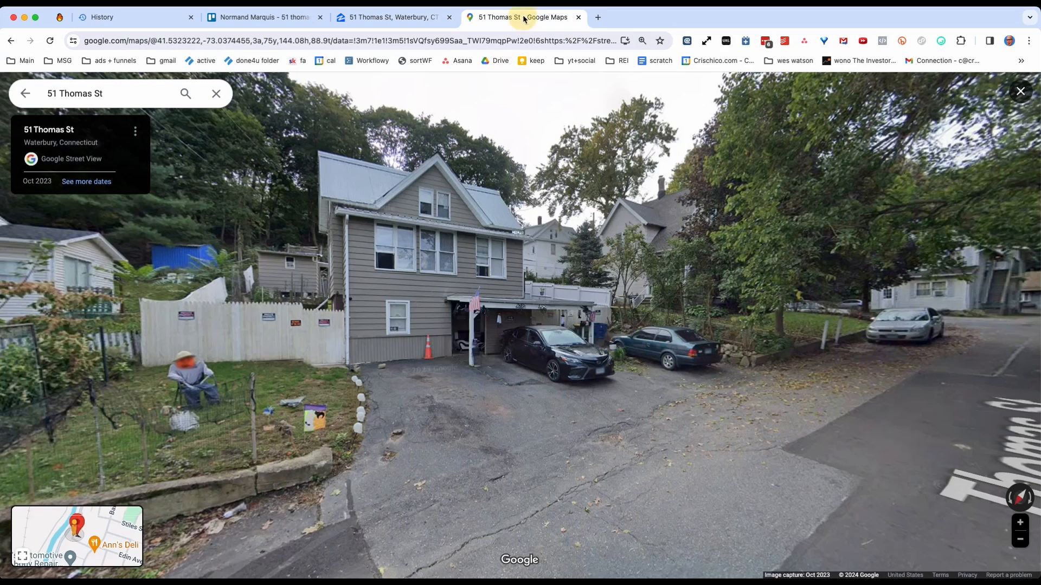
{"action": "left_click", "coordinate": [22, 96]}
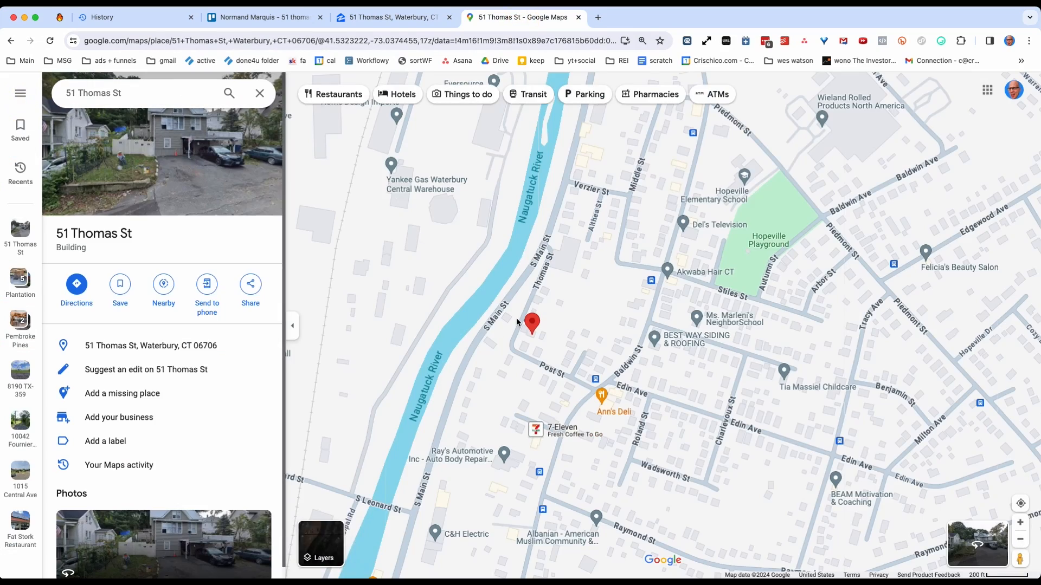
{"action": "scroll", "coordinate": [567, 291], "scroll_direction": "down", "scroll_amount": 5}
{"action": "scroll", "coordinate": [567, 287], "scroll_direction": "down", "scroll_amount": 5}
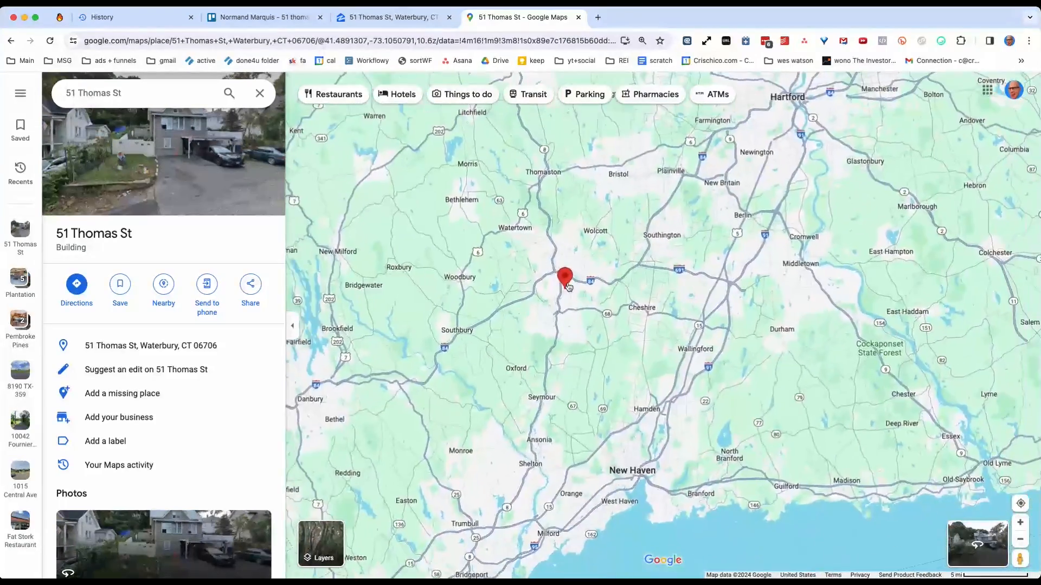
{"action": "scroll", "coordinate": [536, 202], "scroll_direction": "up", "scroll_amount": 4}
Close the Zillow property details and compare the Waterbury for-sale map with the property's location in Google Maps.
{"action": "left_click", "coordinate": [396, 19]}
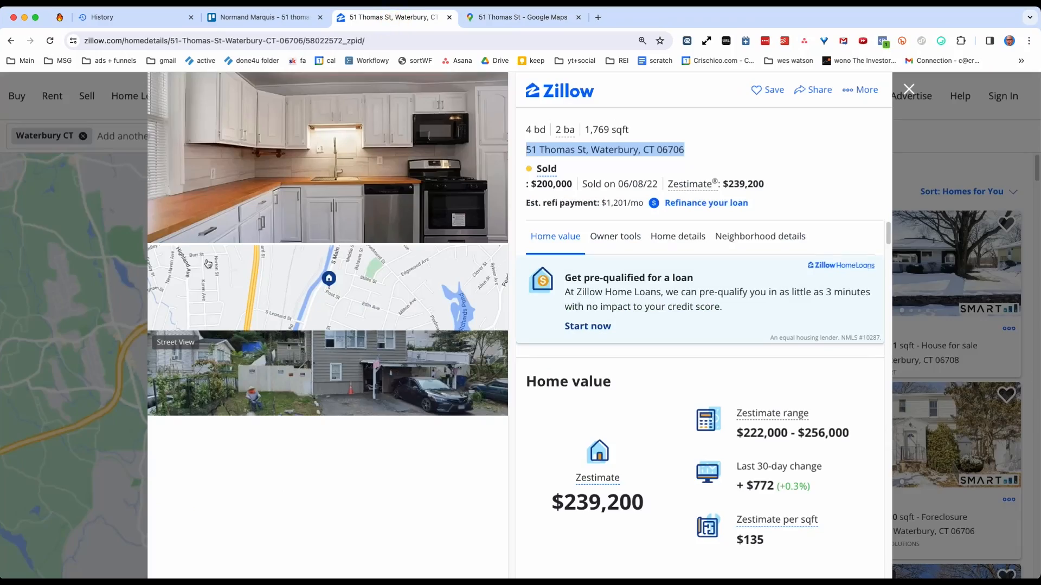
{"action": "left_click", "coordinate": [116, 279]}
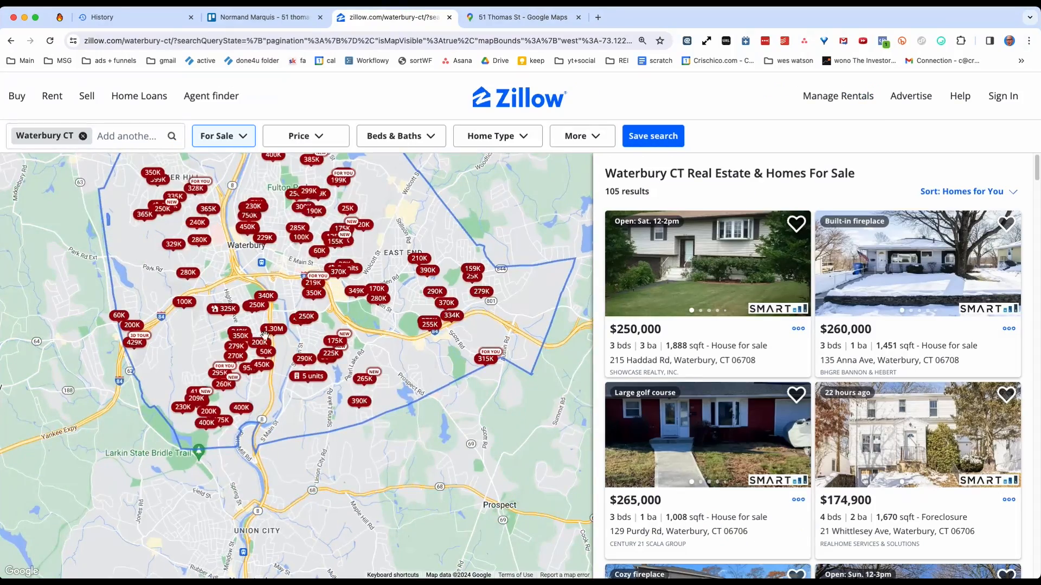
{"action": "left_click", "coordinate": [506, 19]}
{"action": "left_click", "coordinate": [414, 23]}
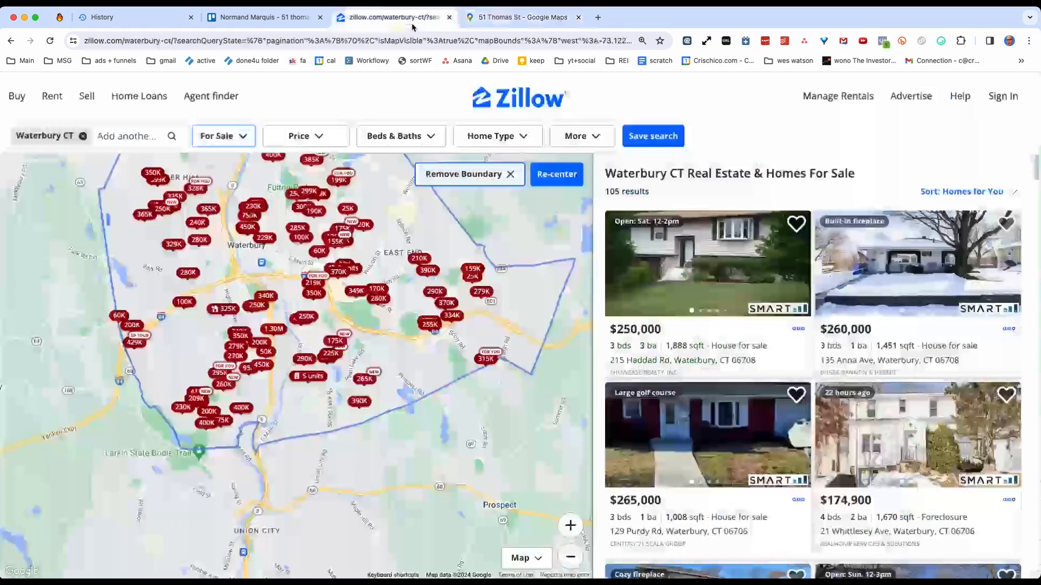
{"action": "left_click", "coordinate": [501, 19]}
{"action": "left_click", "coordinate": [422, 21]}
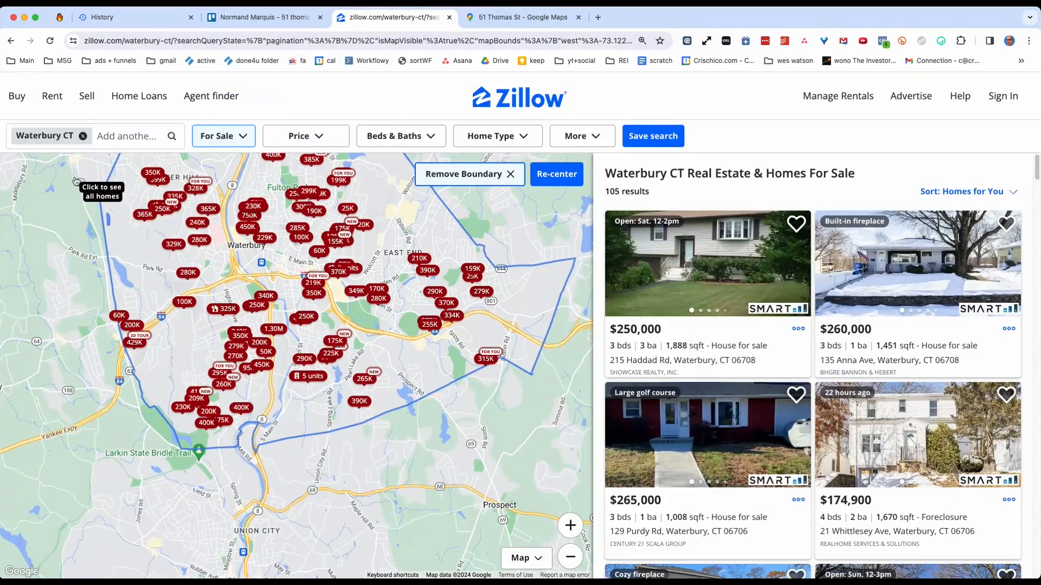
Copy the address from the property's Zillow listing and search Zillow for it in place of Waterbury CT.
{"action": "key", "text": "super+Left"}
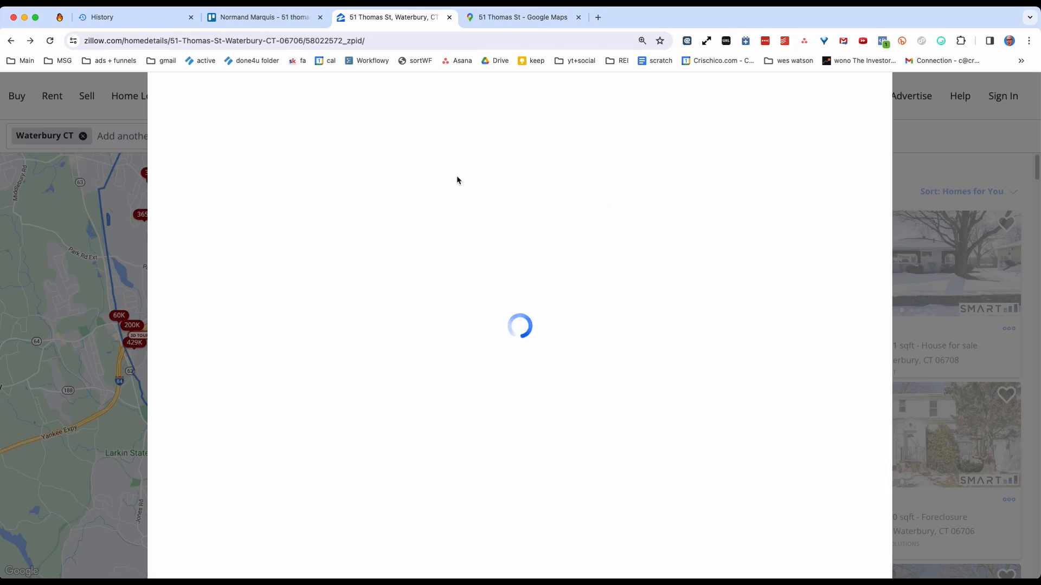
{"action": "triple_click", "coordinate": [624, 156]}
{"action": "key", "text": "super+c"}
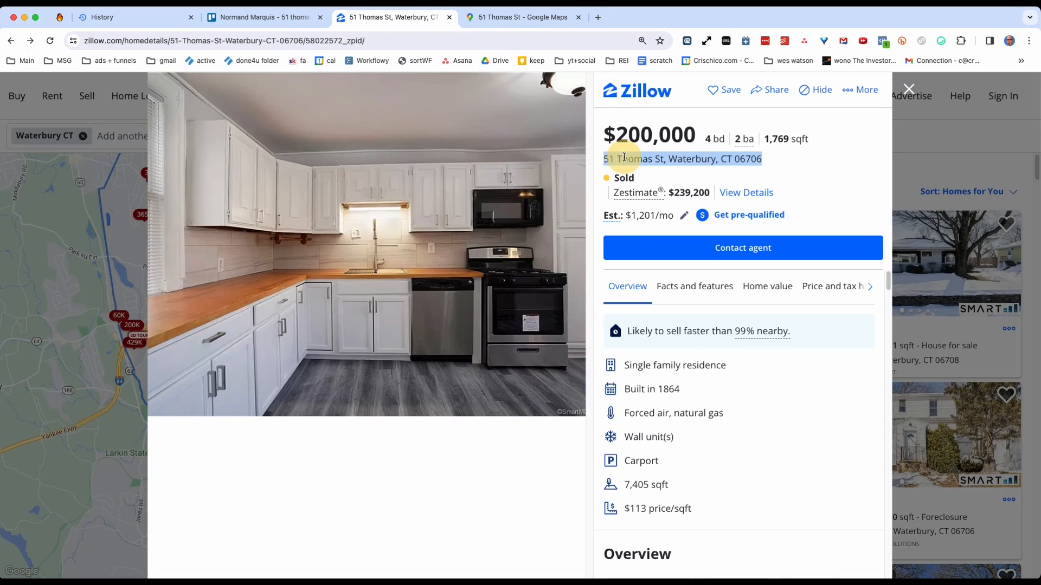
{"action": "left_click", "coordinate": [136, 225]}
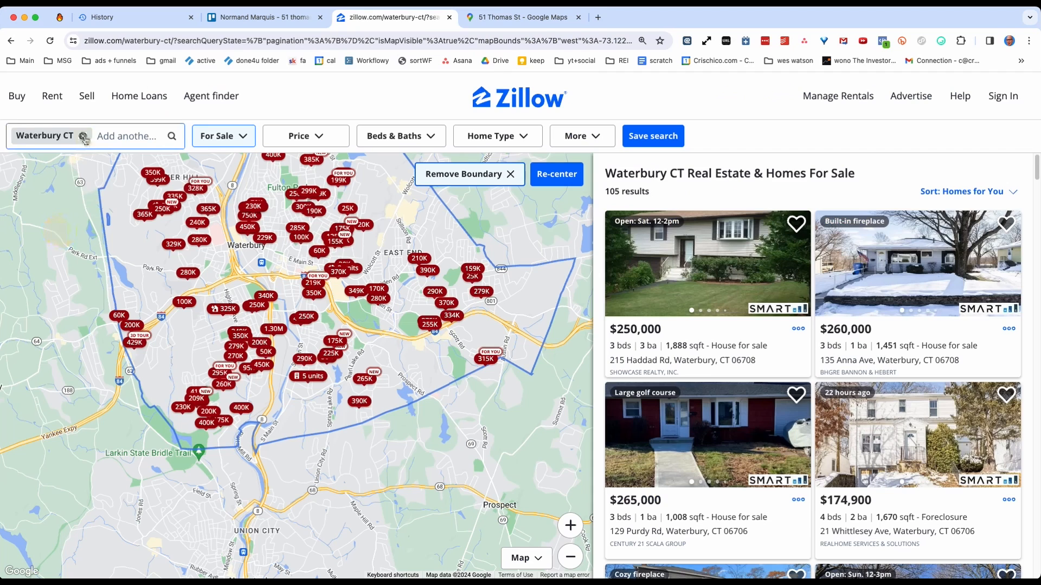
{"action": "left_click", "coordinate": [82, 135]}
{"action": "key", "text": "super+v"}
{"action": "key", "text": "Return"}
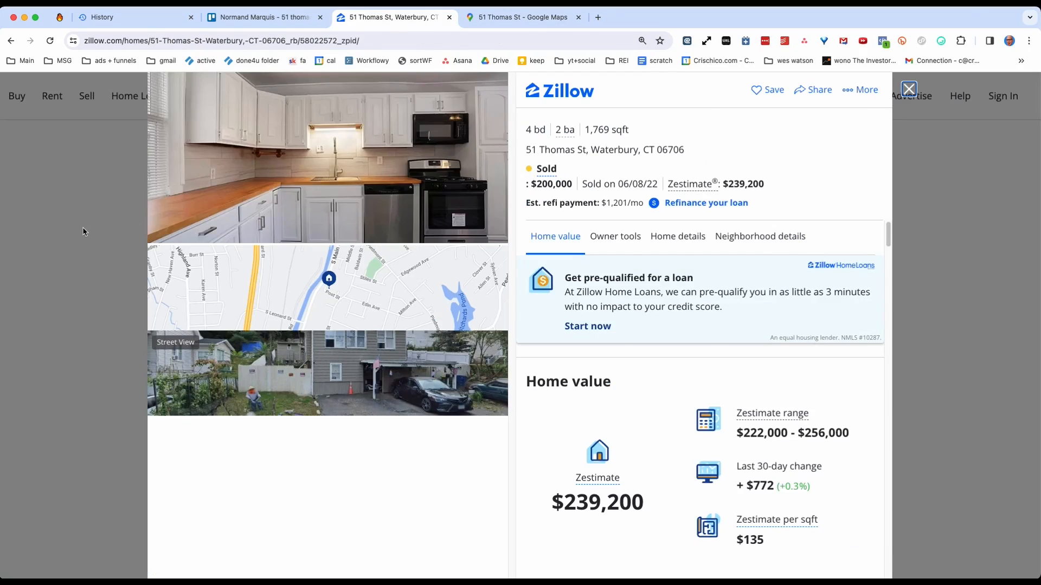
Close the property details and remove the Waterbury boundary so the Zillow map covers the homes around the property.
{"action": "left_click", "coordinate": [83, 232]}
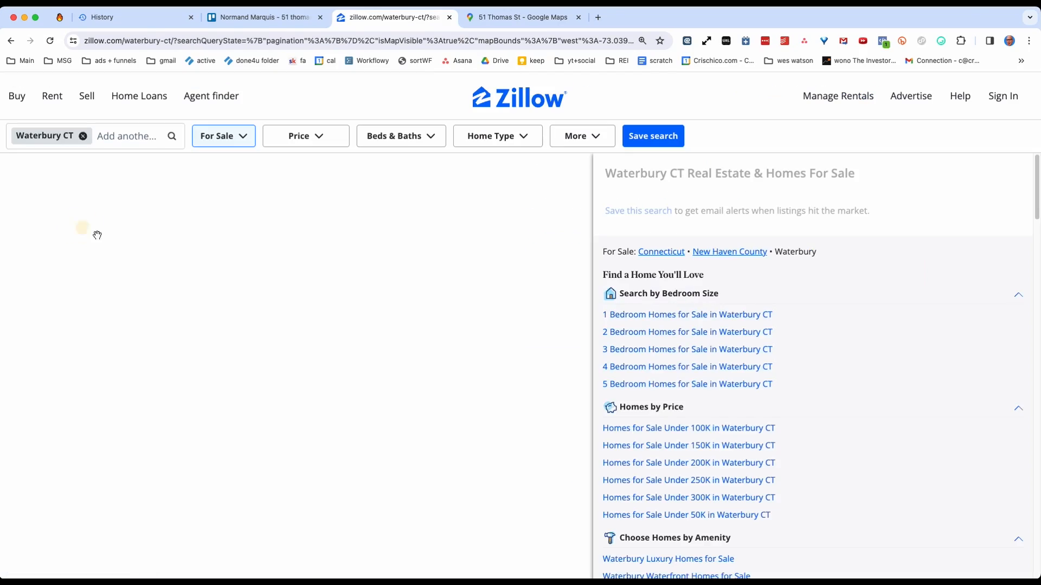
{"action": "scroll", "coordinate": [394, 349], "scroll_direction": "up", "scroll_amount": 2}
{"action": "scroll", "coordinate": [394, 349], "scroll_direction": "down", "scroll_amount": 5}
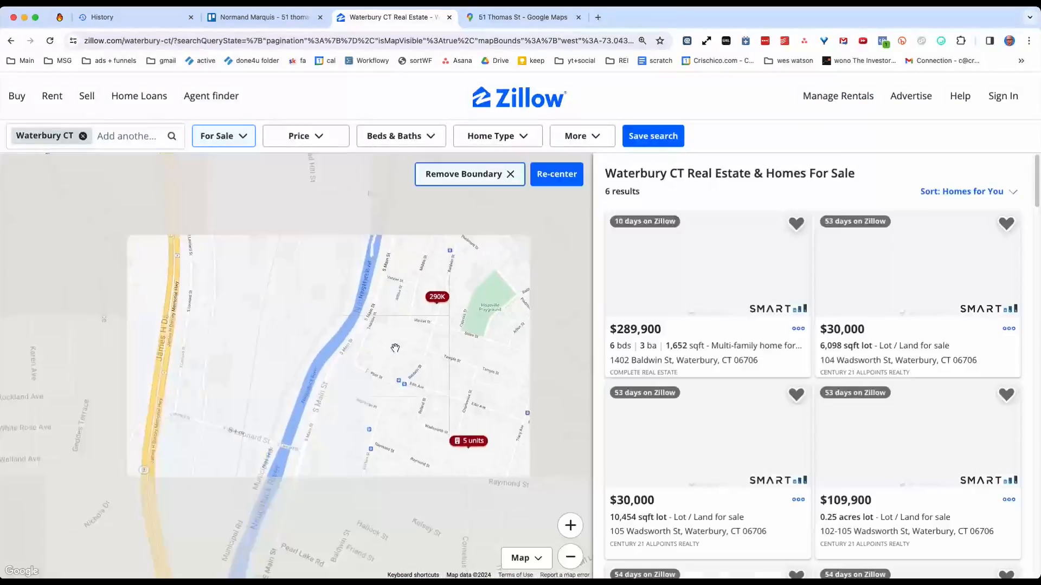
{"action": "left_click", "coordinate": [513, 179]}
{"action": "left_click_drag", "start_coordinate": [453, 305], "coordinate": [400, 322]}
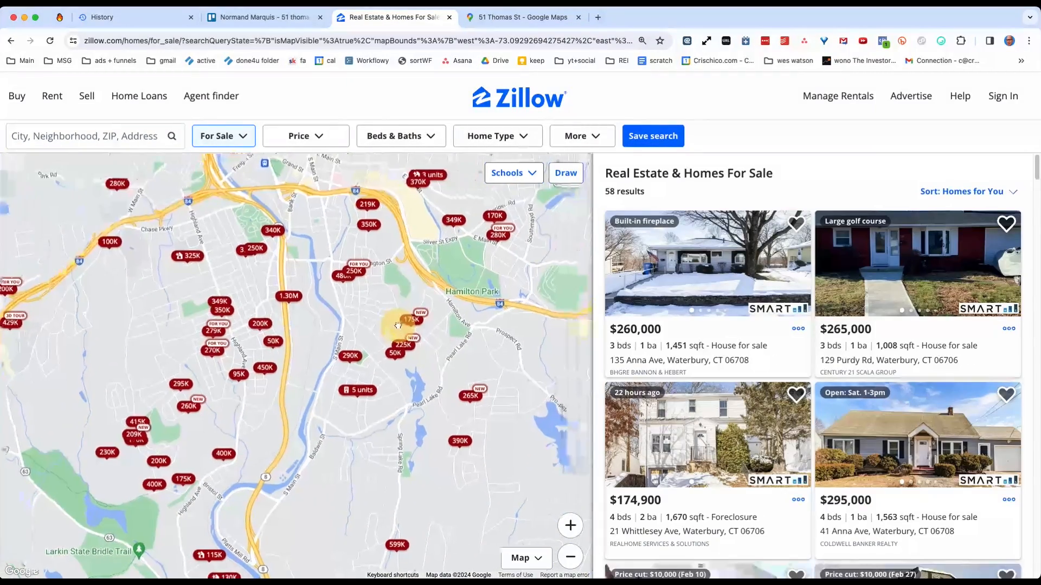
{"action": "scroll", "coordinate": [400, 322], "scroll_direction": "down", "scroll_amount": 2}
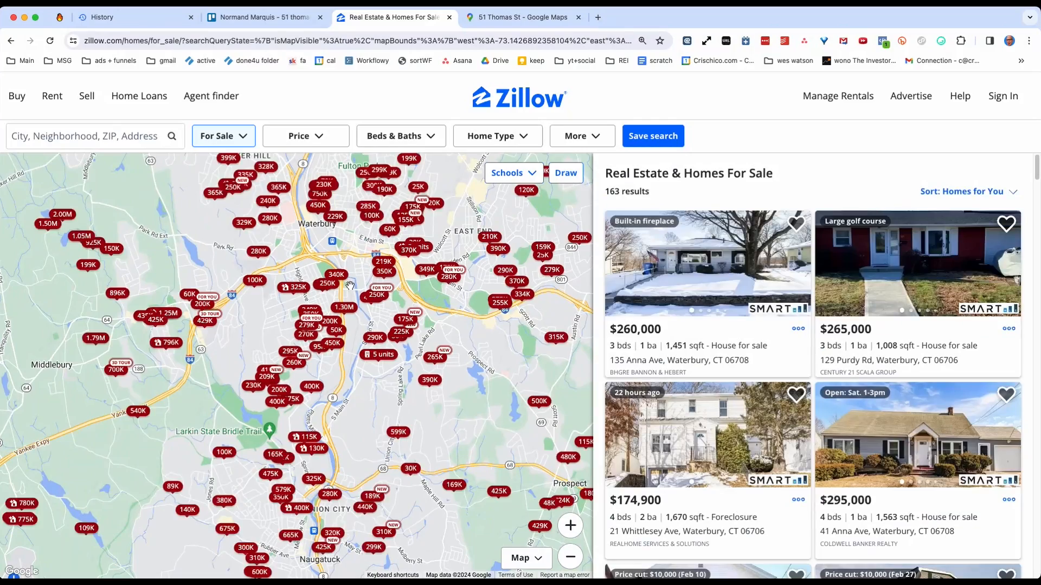
{"action": "scroll", "coordinate": [350, 285], "scroll_direction": "up", "scroll_amount": 2}
Review the comments on the Waterbury lead card in Trello and the property's location in Google Maps.
{"action": "left_click", "coordinate": [263, 17]}
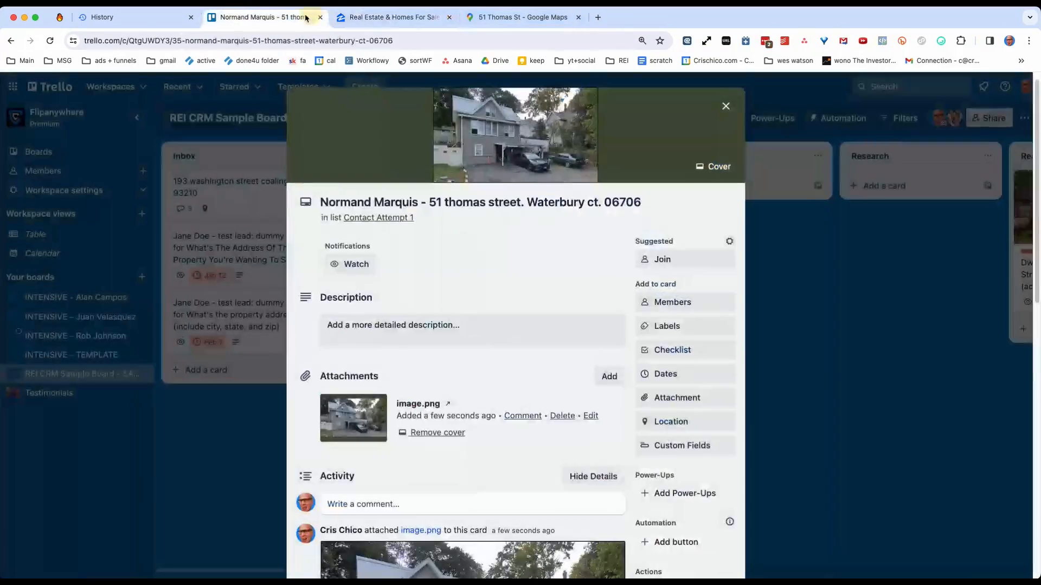
{"action": "scroll", "coordinate": [370, 324], "scroll_direction": "down", "scroll_amount": 10}
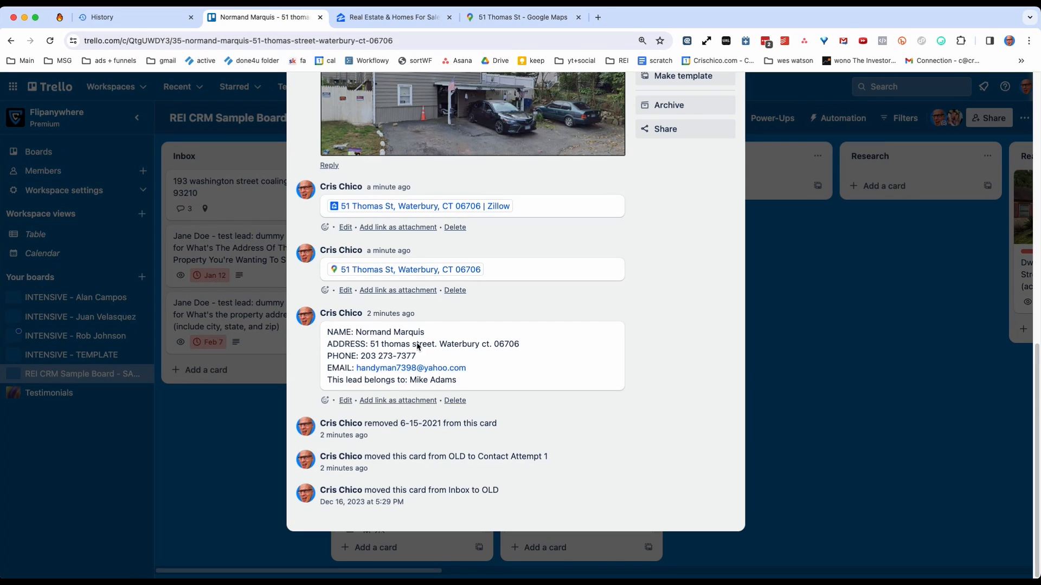
{"action": "left_click", "coordinate": [483, 17]}
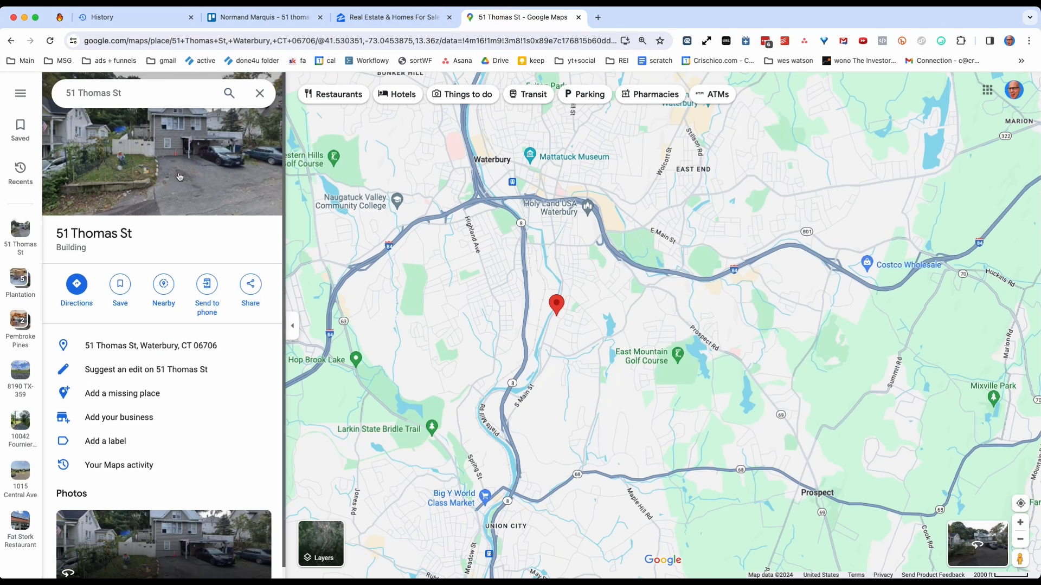
Filter the Zillow for-sale listings around the property to the Houses home type only.
{"action": "left_click", "coordinate": [368, 19]}
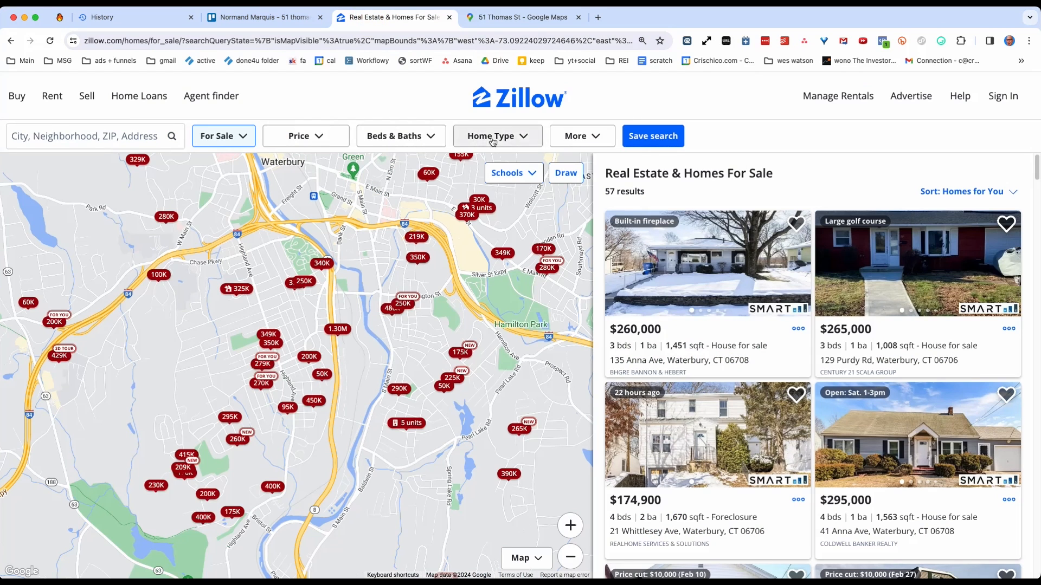
{"action": "left_click", "coordinate": [524, 136]}
{"action": "left_click", "coordinate": [584, 138]}
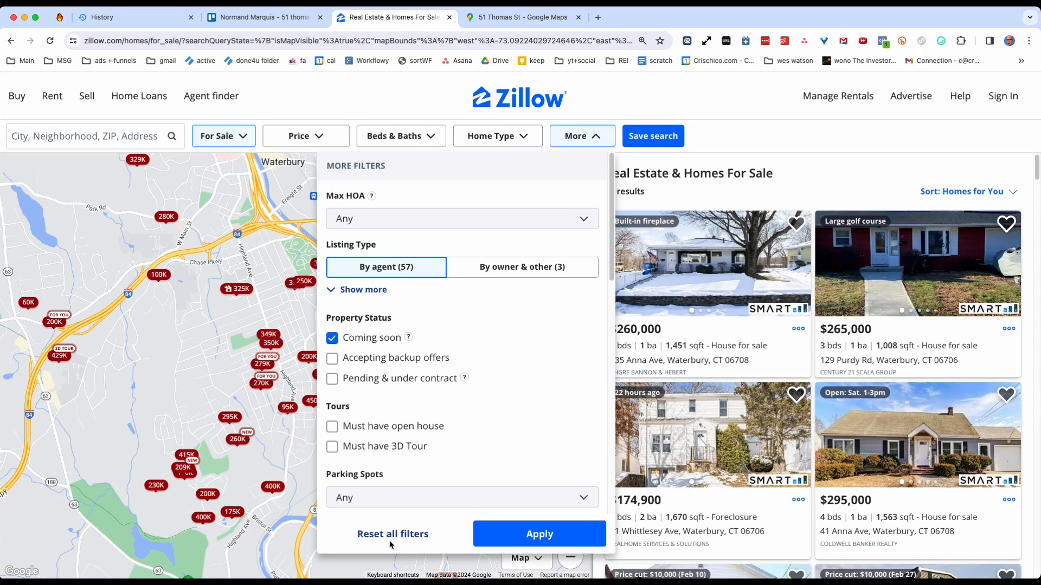
{"action": "left_click", "coordinate": [540, 534]}
{"action": "left_click", "coordinate": [509, 138]}
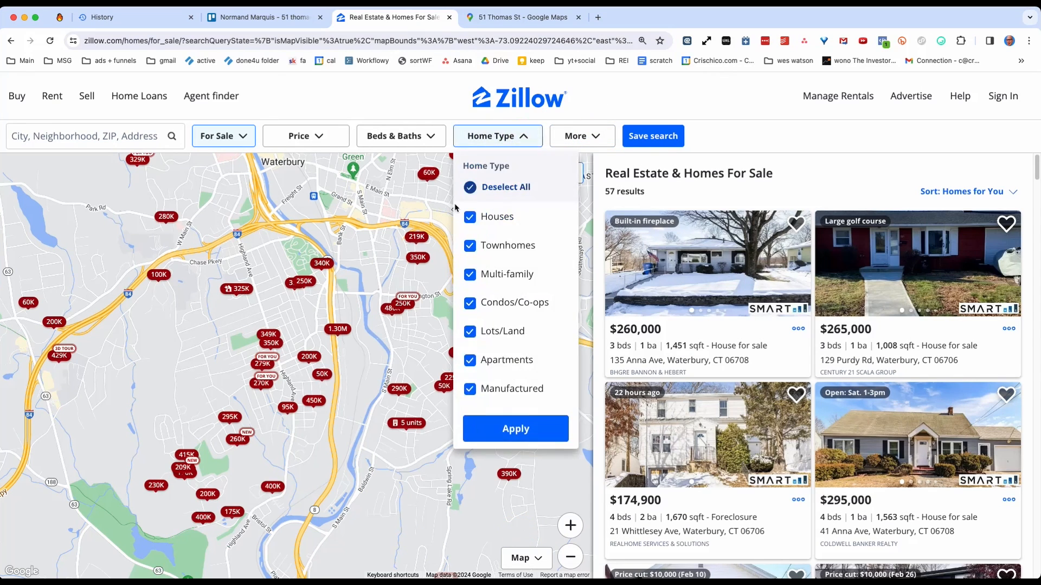
{"action": "left_click", "coordinate": [491, 187]}
{"action": "left_click", "coordinate": [492, 216]}
{"action": "left_click", "coordinate": [501, 428]}
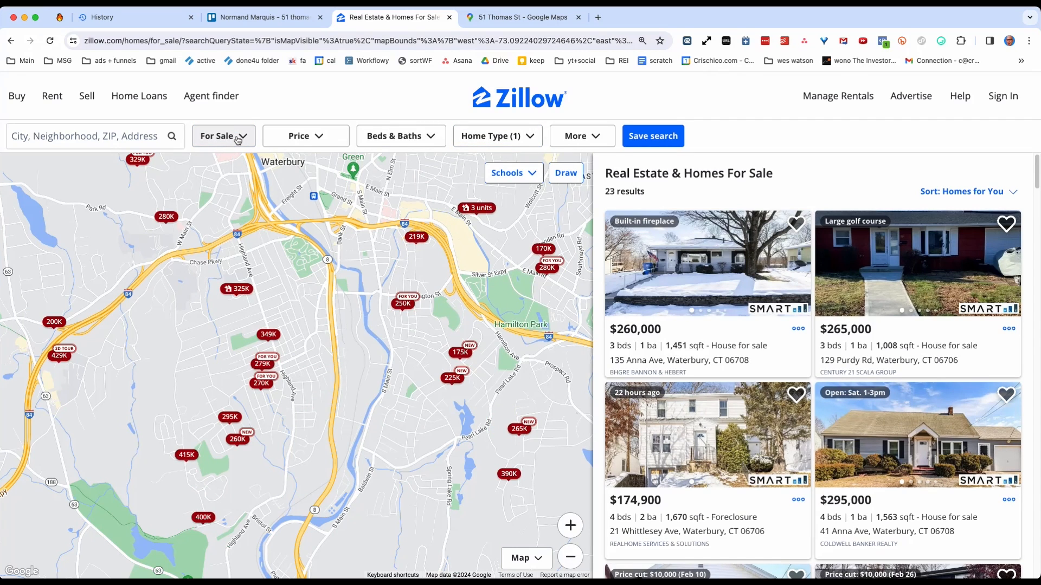
Copy the filtered Zillow search's URL and open it in a new browser tab.
{"action": "left_click", "coordinate": [225, 42]}
{"action": "key", "text": "ctrl+c"}
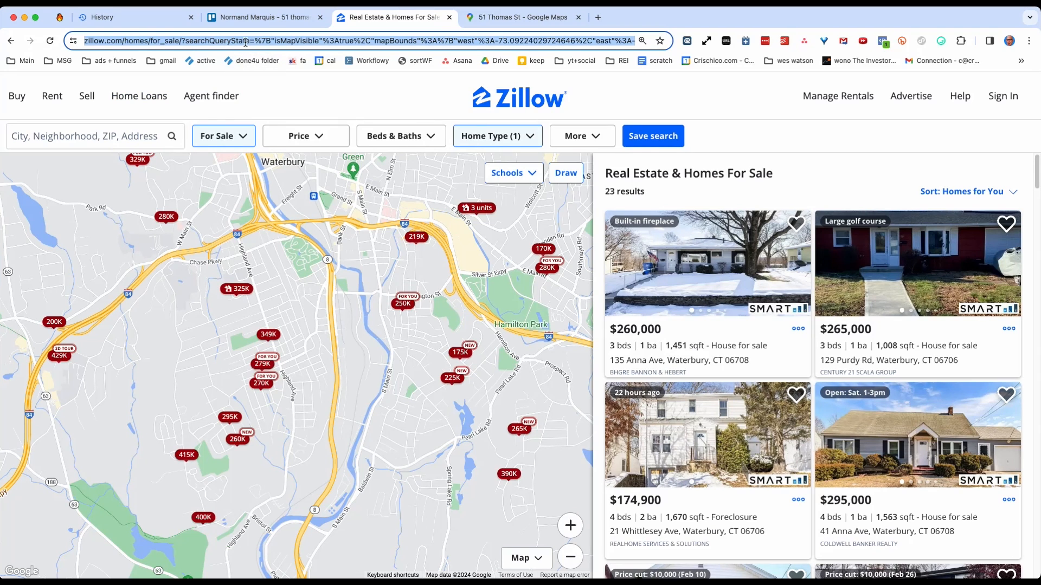
{"action": "left_click", "coordinate": [598, 17]}
{"action": "left_click", "coordinate": [550, 47]}
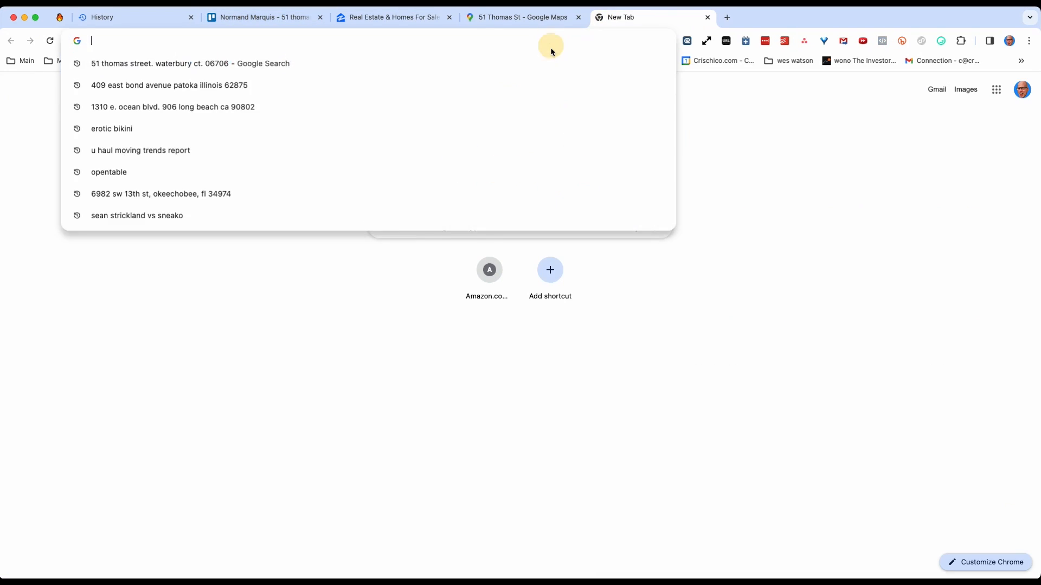
{"action": "key", "text": "ctrl+v"}
{"action": "key", "text": "Return"}
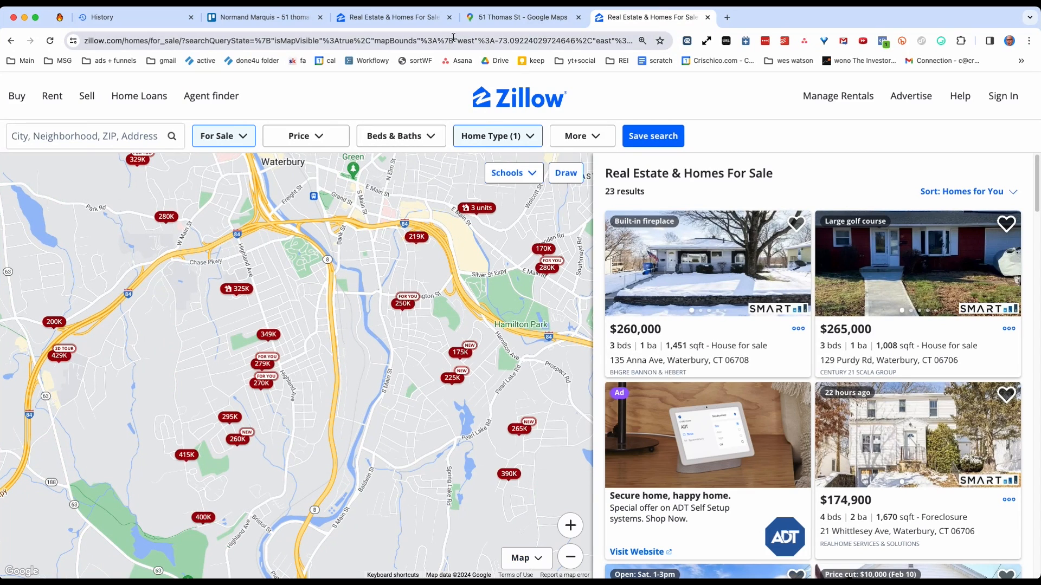
Switch the duplicated Zillow search from for-sale listings to sold homes.
{"action": "mouse_move", "coordinate": [224, 140]}
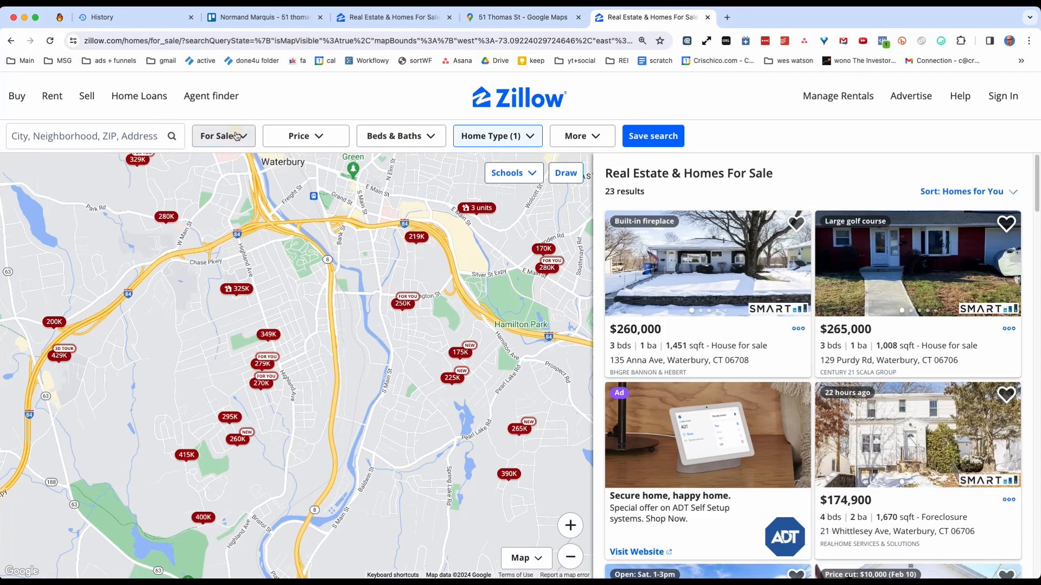
{"action": "left_click", "coordinate": [237, 136]}
{"action": "left_click", "coordinate": [228, 241]}
{"action": "left_click", "coordinate": [278, 283]}
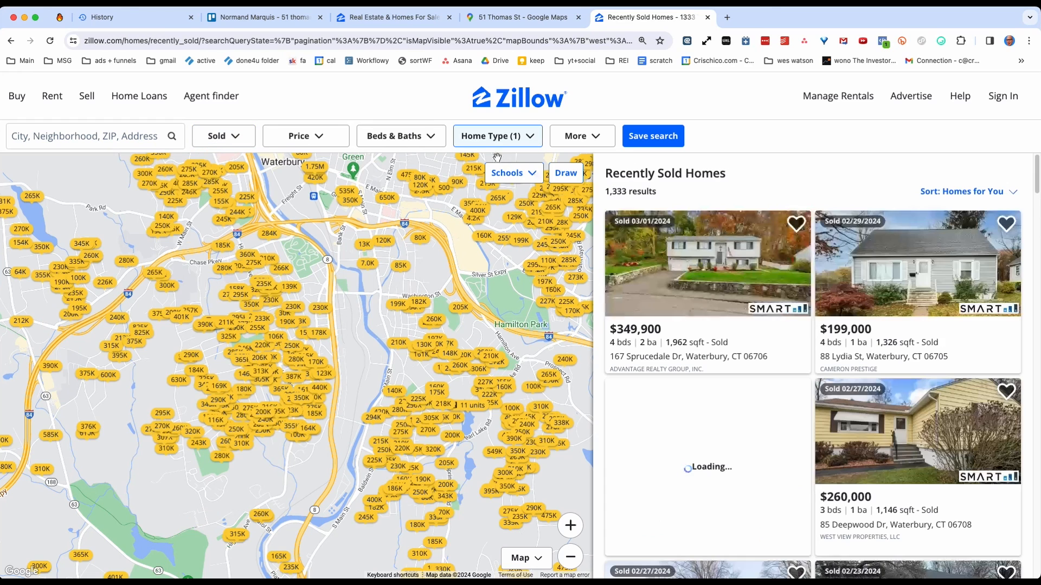
Limit the sold homes to those sold in the last 90 days and apply the filter.
{"action": "left_click", "coordinate": [554, 136]}
{"action": "scroll", "coordinate": [423, 434], "scroll_direction": "down", "scroll_amount": 5}
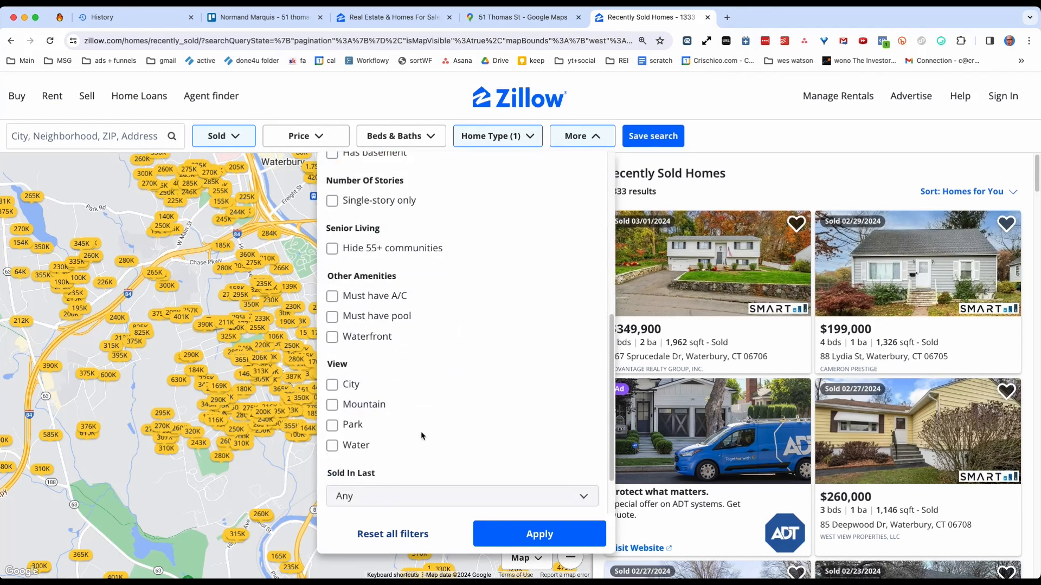
{"action": "left_click", "coordinate": [385, 490]}
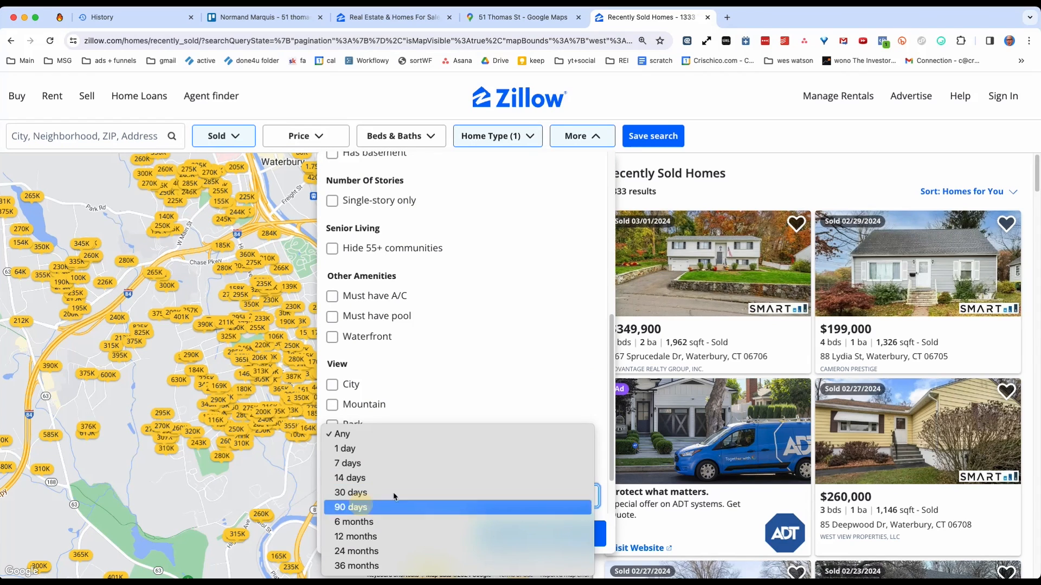
{"action": "left_click", "coordinate": [394, 498]}
{"action": "left_click", "coordinate": [537, 533]}
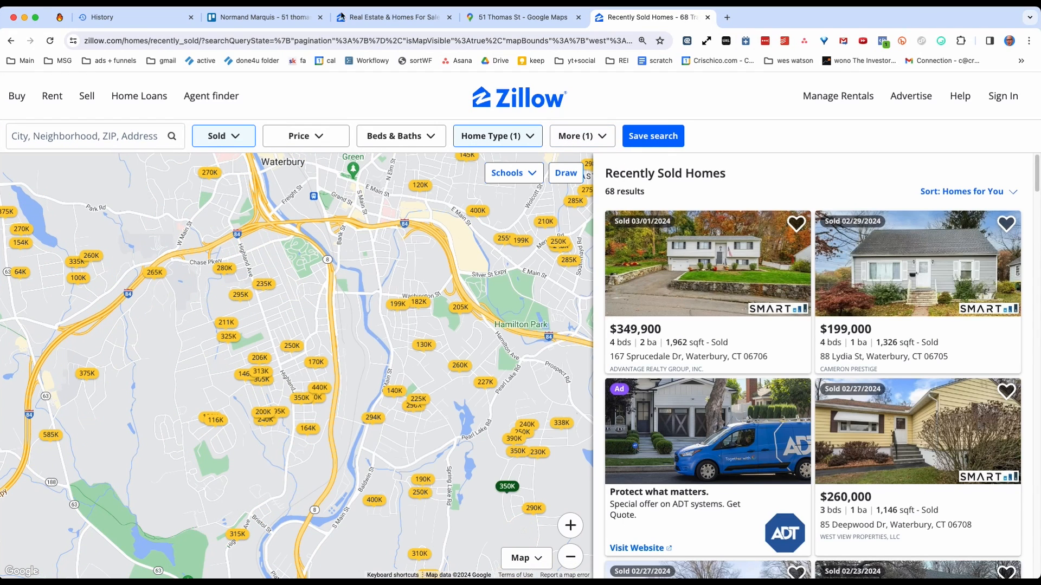
Copy the filtered sold-homes search's URL and open it in a new browser tab.
{"action": "left_click", "coordinate": [307, 39]}
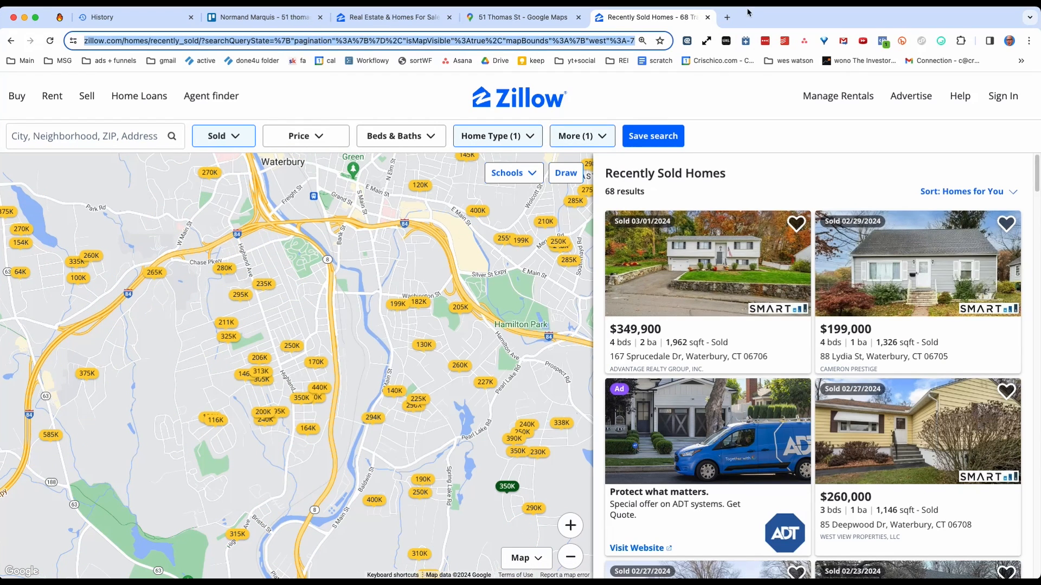
{"action": "left_click", "coordinate": [730, 16]}
{"action": "left_click", "coordinate": [422, 37]}
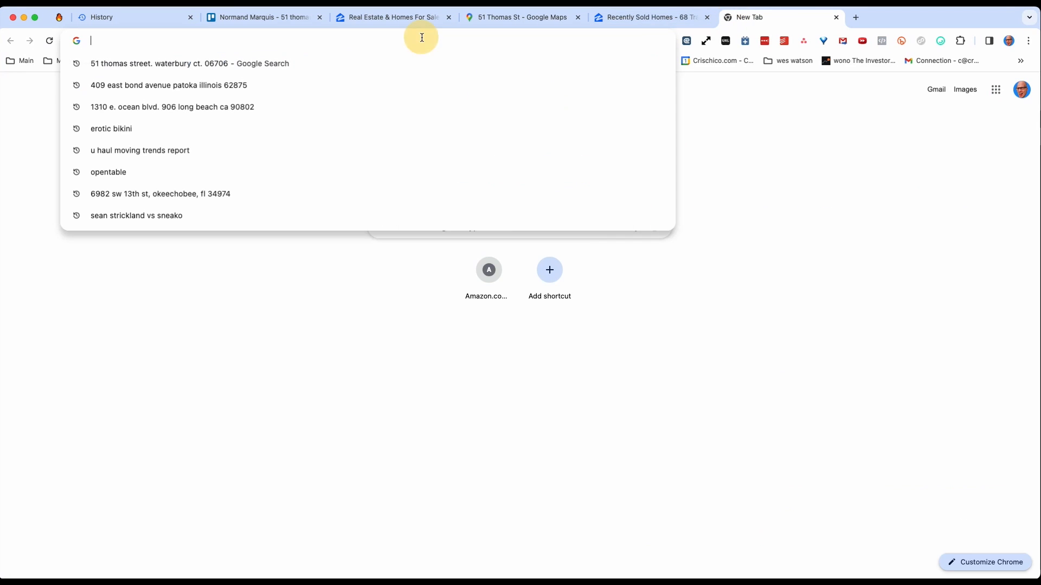
{"action": "key", "text": "super+v"}
{"action": "key", "text": "Return"}
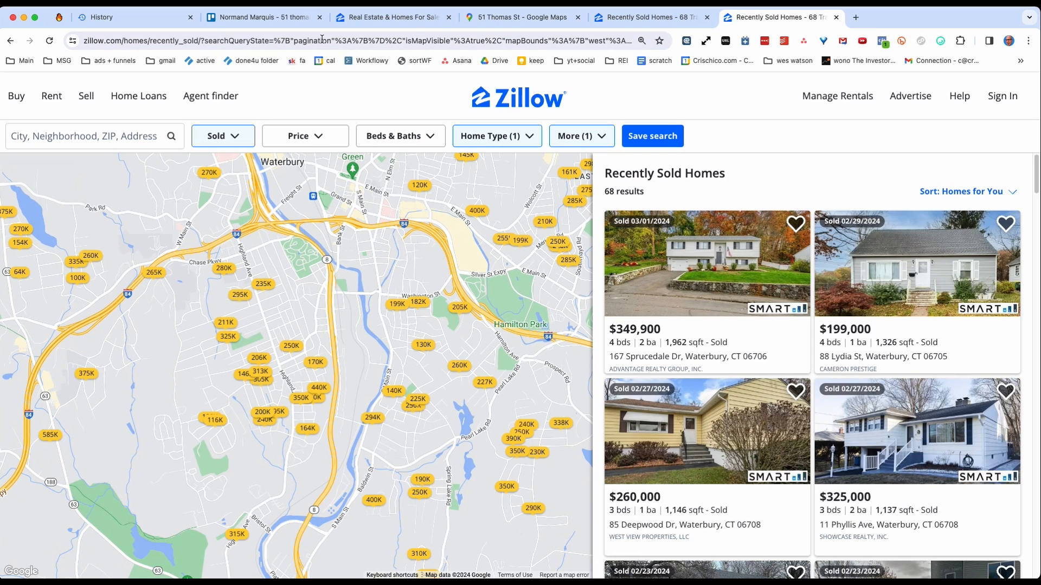
Copy the for-sale search's URL and save it on the Waterbury lead's Trello card as a comment headed "actives".
{"action": "left_click", "coordinate": [378, 22]}
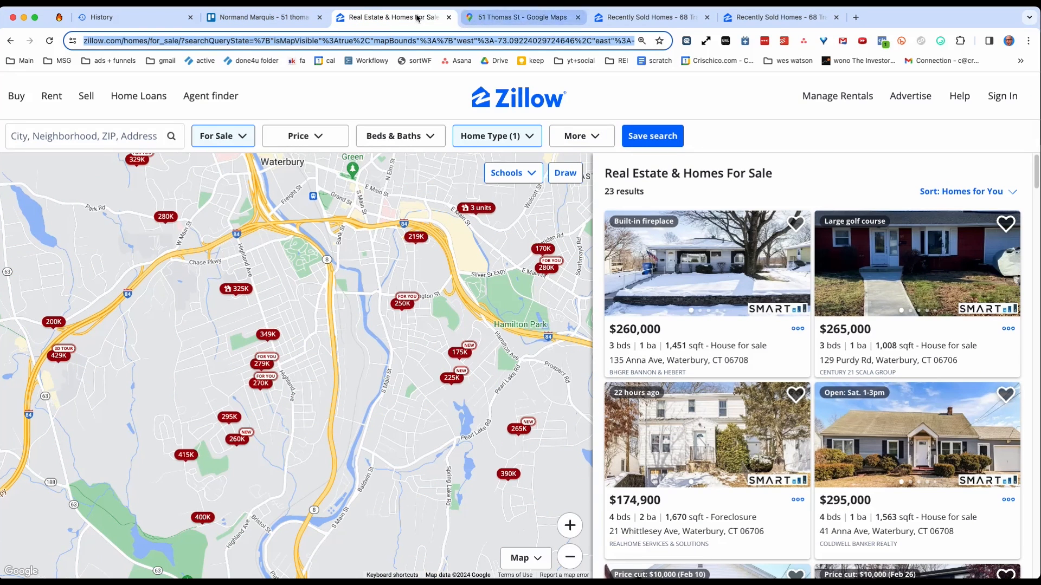
{"action": "left_click", "coordinate": [271, 22]}
{"action": "scroll", "coordinate": [562, 304], "scroll_direction": "up", "scroll_amount": 8}
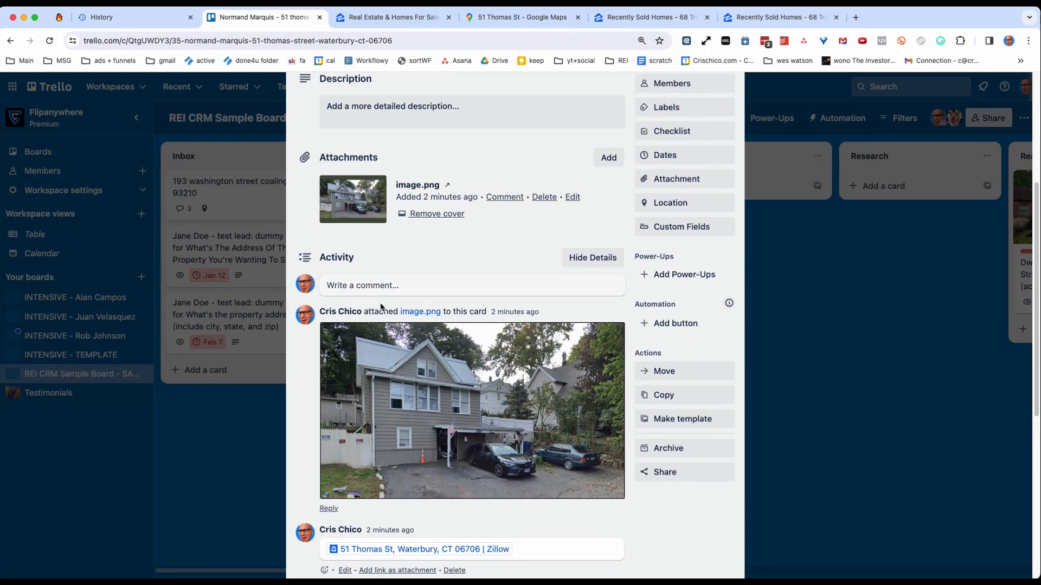
{"action": "left_click", "coordinate": [374, 292]}
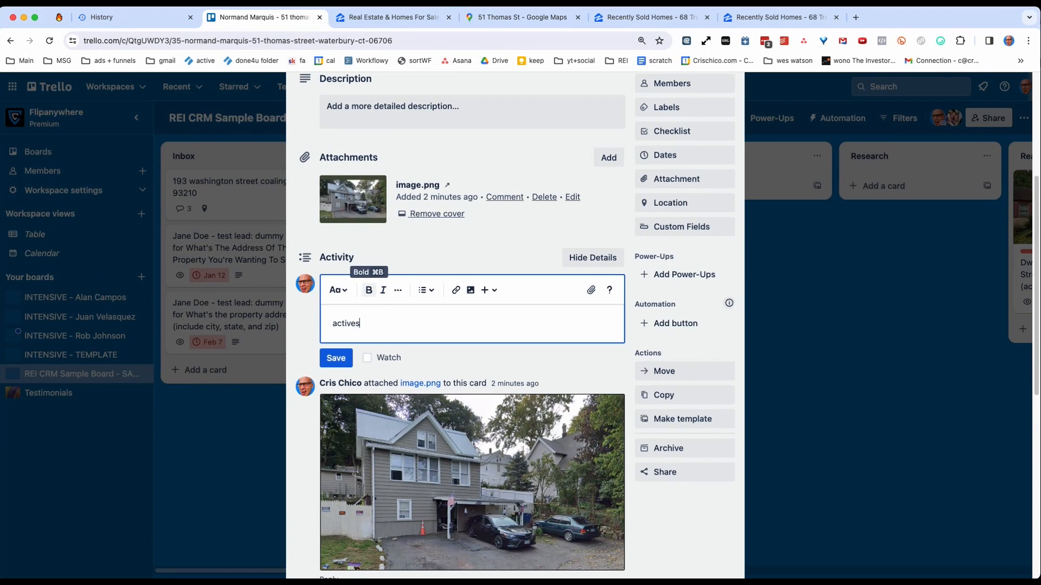
{"action": "type", "text": "actives"}
{"action": "key", "text": "Return"}
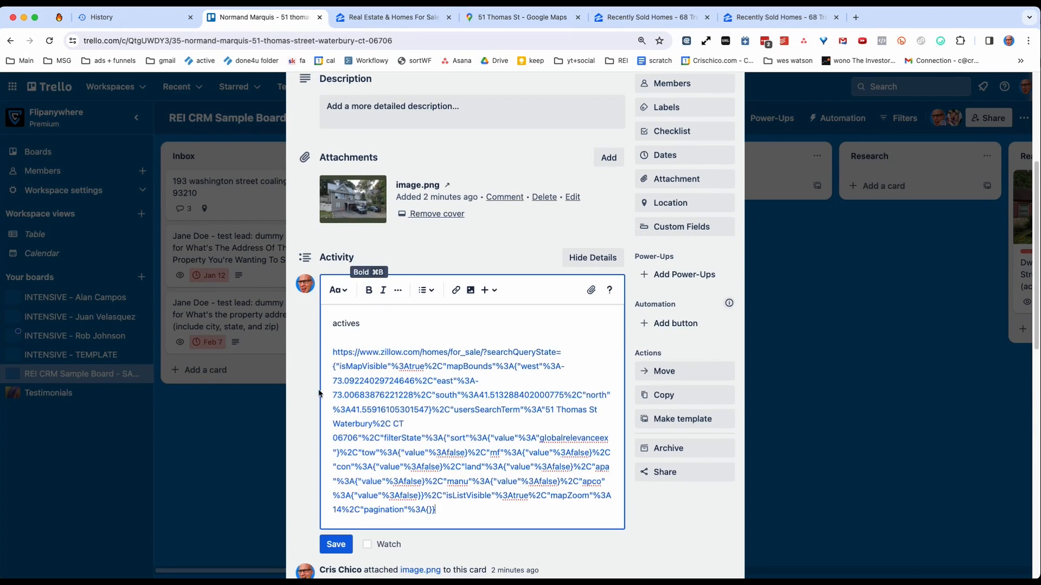
{"action": "left_click", "coordinate": [335, 543]}
{"action": "left_click", "coordinate": [219, 506]}
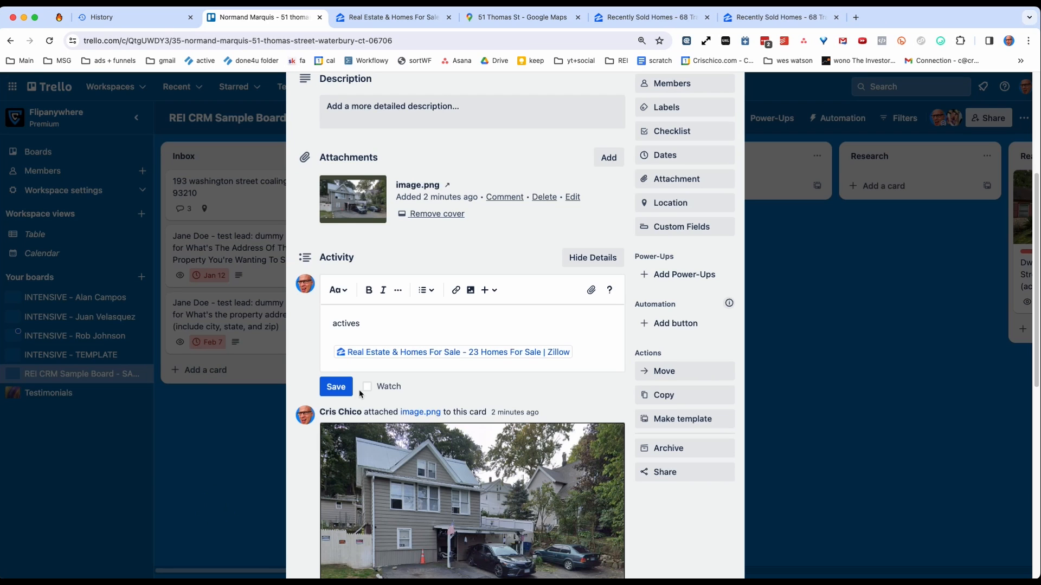
{"action": "left_click", "coordinate": [336, 387]}
Close and reopen the Waterbury lead card, and open the Zillow link saved in its "actives" comment.
{"action": "left_click", "coordinate": [225, 450]}
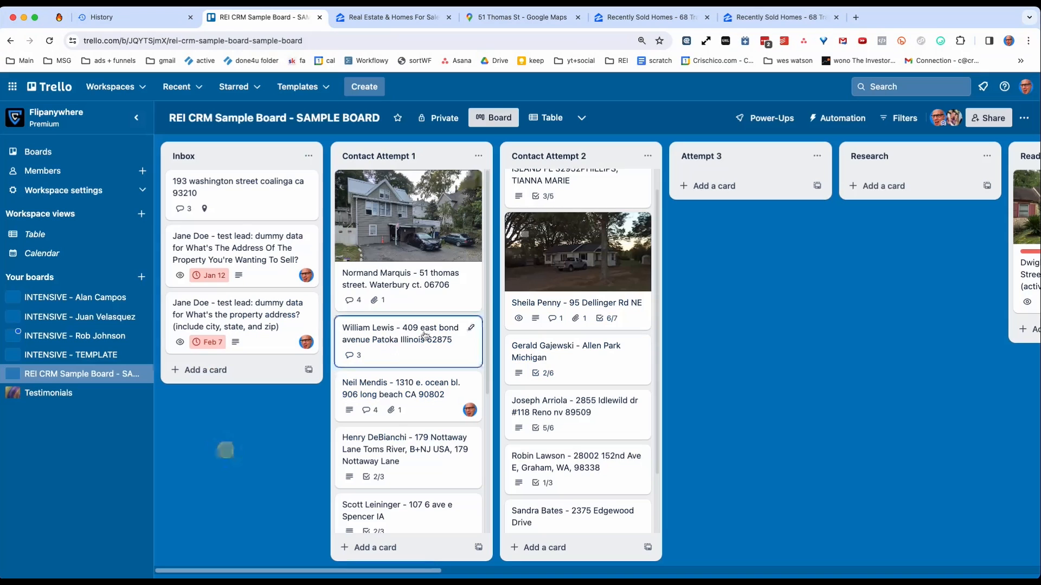
{"action": "left_click", "coordinate": [402, 244]}
{"action": "scroll", "coordinate": [349, 336], "scroll_direction": "down", "scroll_amount": 6}
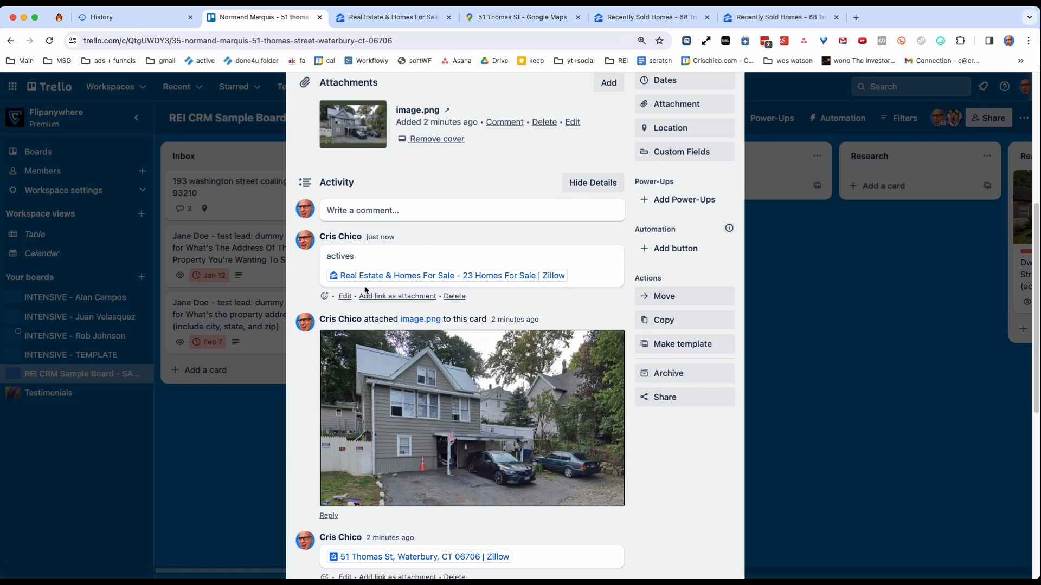
{"action": "left_click", "coordinate": [392, 276]}
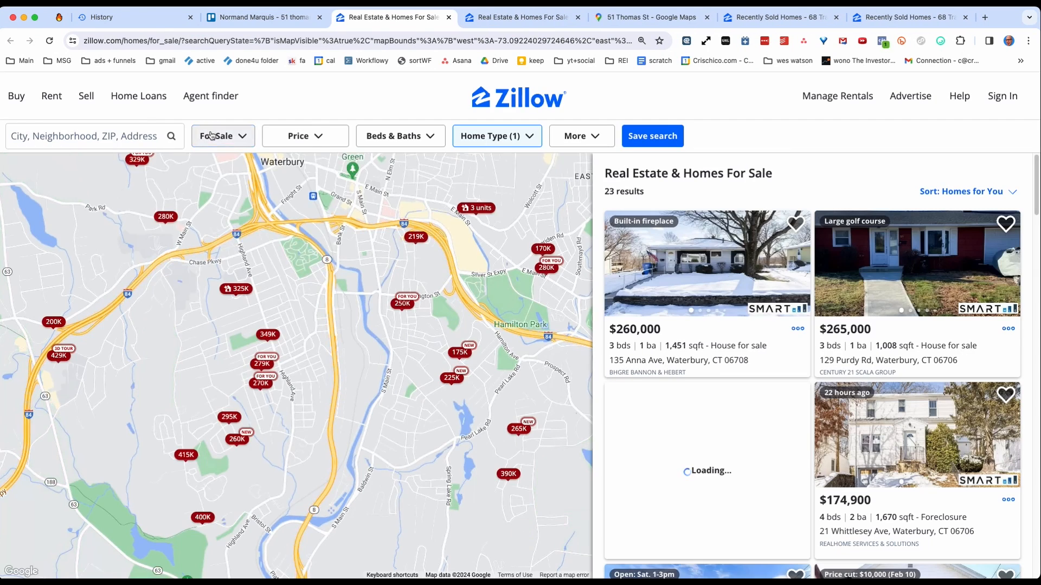
Copy the sold-homes search's URL and save it on the Waterbury lead card as a comment headed "solds".
{"action": "left_click", "coordinate": [261, 16]}
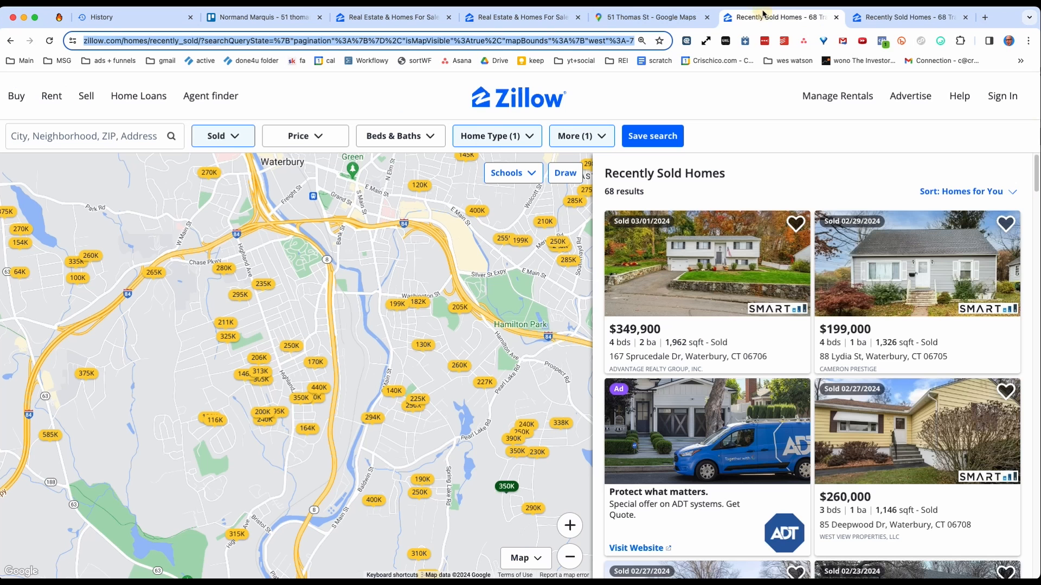
{"action": "left_click", "coordinate": [770, 17]}
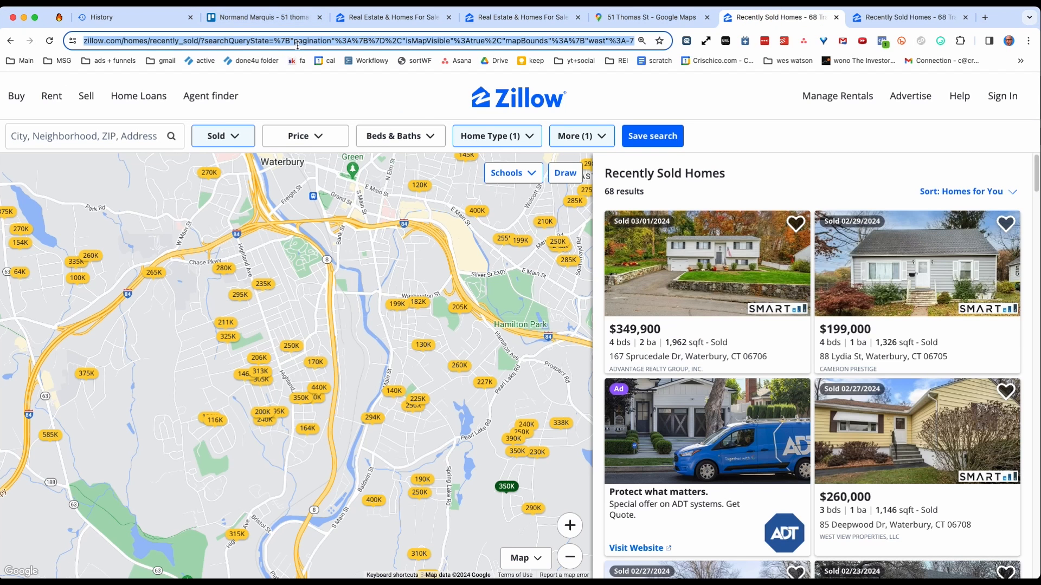
{"action": "left_click", "coordinate": [225, 19]}
{"action": "left_click", "coordinate": [383, 216]}
{"action": "type", "text": "s"}
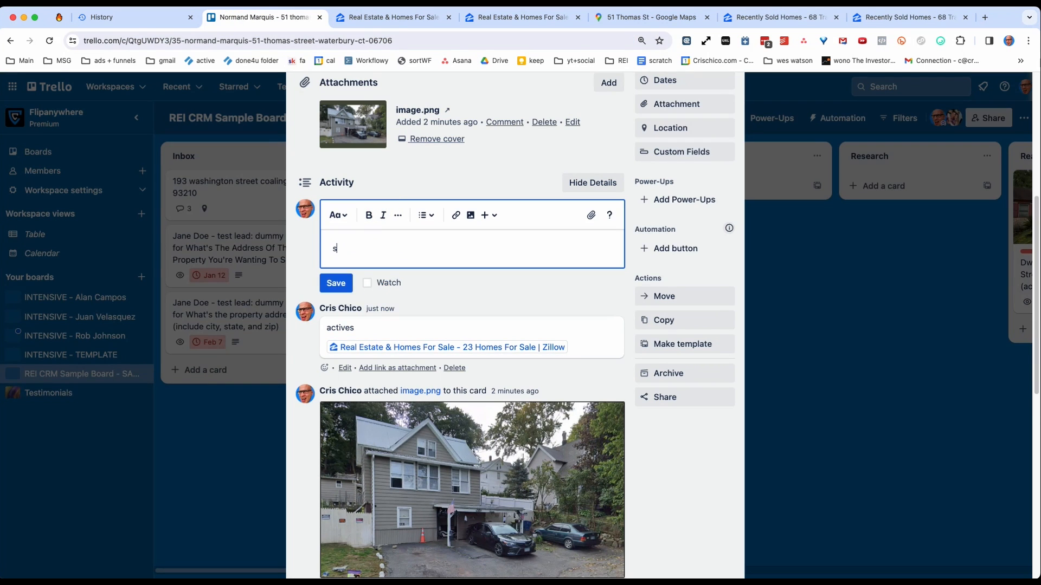
{"action": "type", "text": "olds"}
{"action": "key", "text": "Return"}
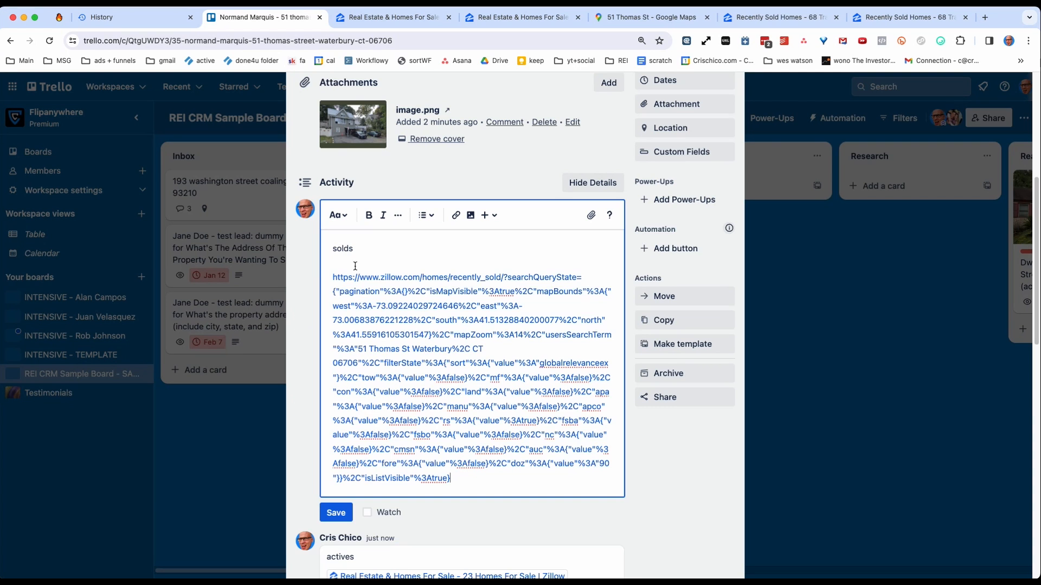
{"action": "left_click", "coordinate": [336, 511]}
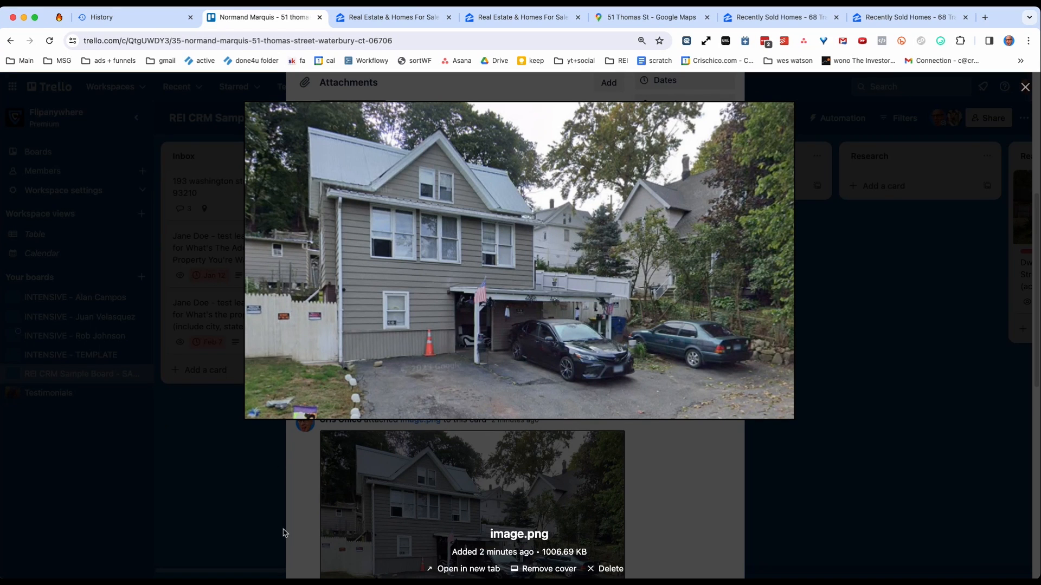
{"action": "left_click", "coordinate": [304, 503]}
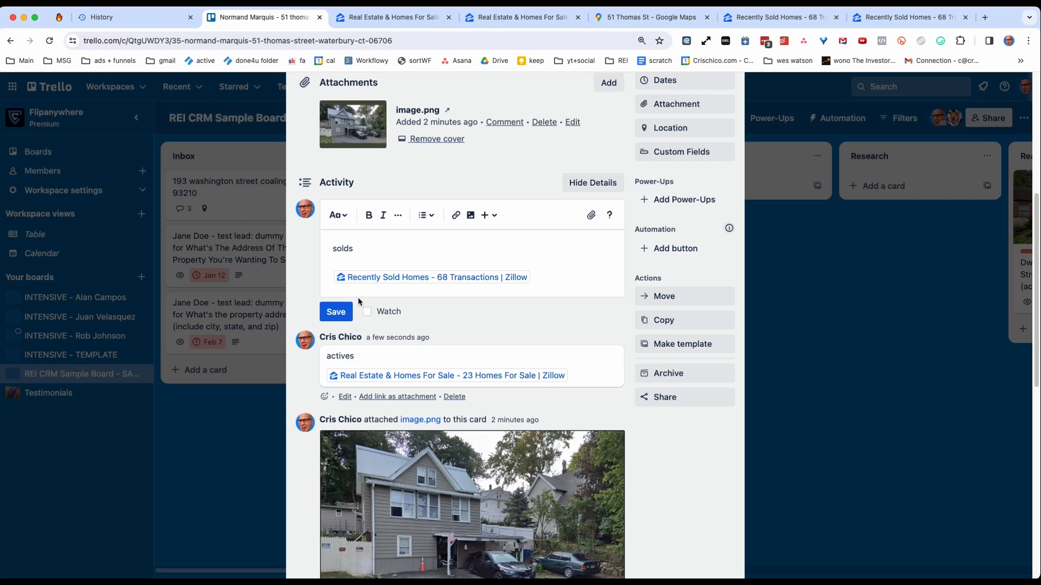
{"action": "left_click", "coordinate": [336, 311]}
Open the Zillow link from the "solds" comment and view the details of the 2-bedroom home marked 250K on the map.
{"action": "left_click", "coordinate": [392, 274]}
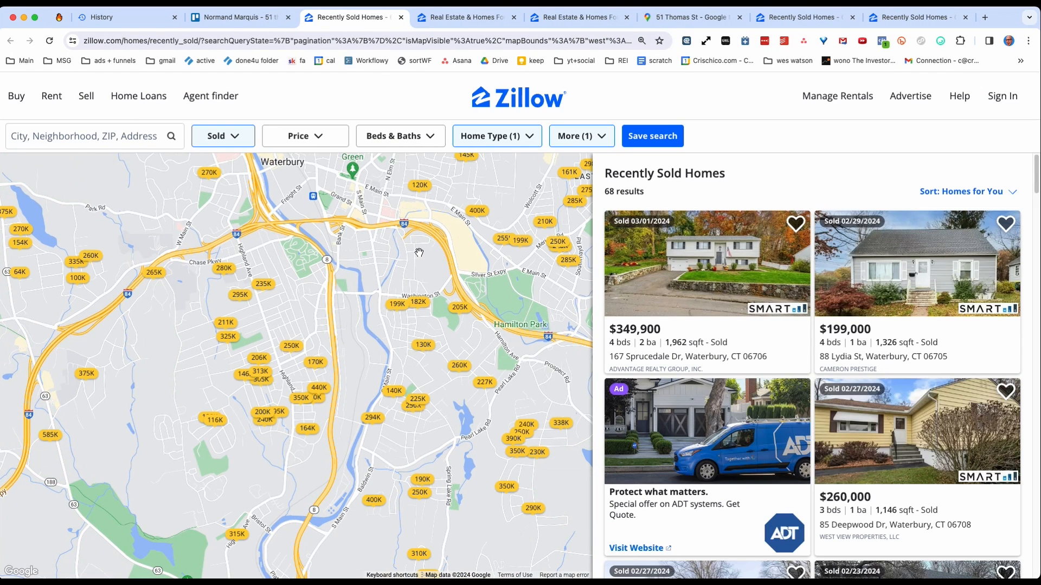
{"action": "left_click", "coordinate": [392, 343]}
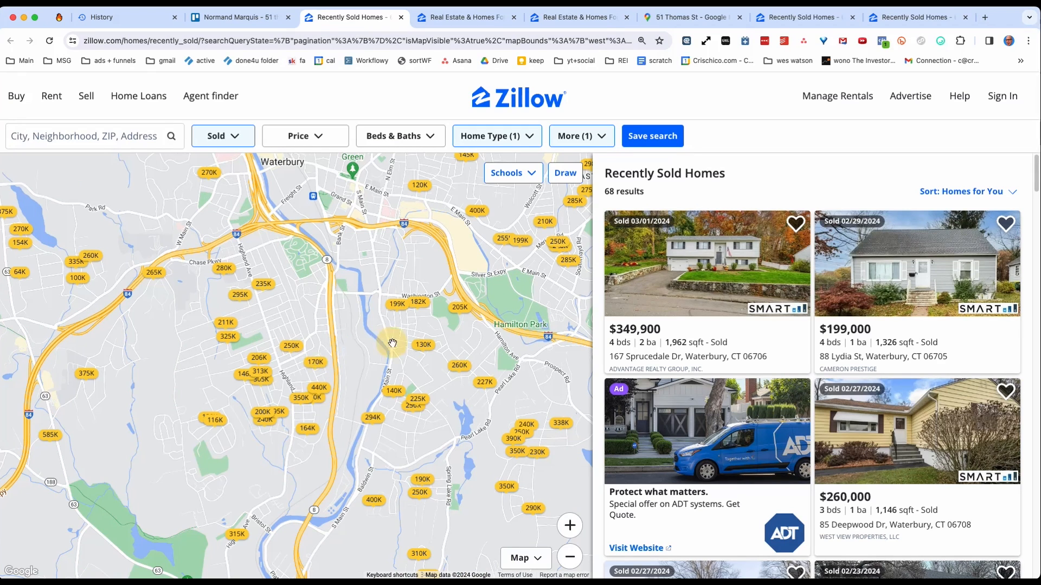
{"action": "left_click", "coordinate": [290, 347]}
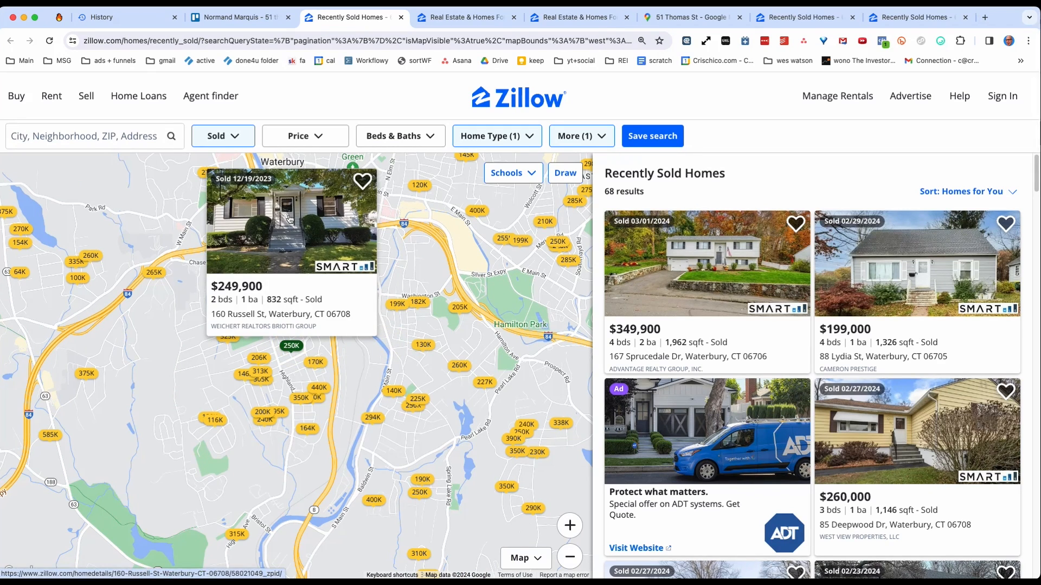
{"action": "left_click", "coordinate": [290, 220]}
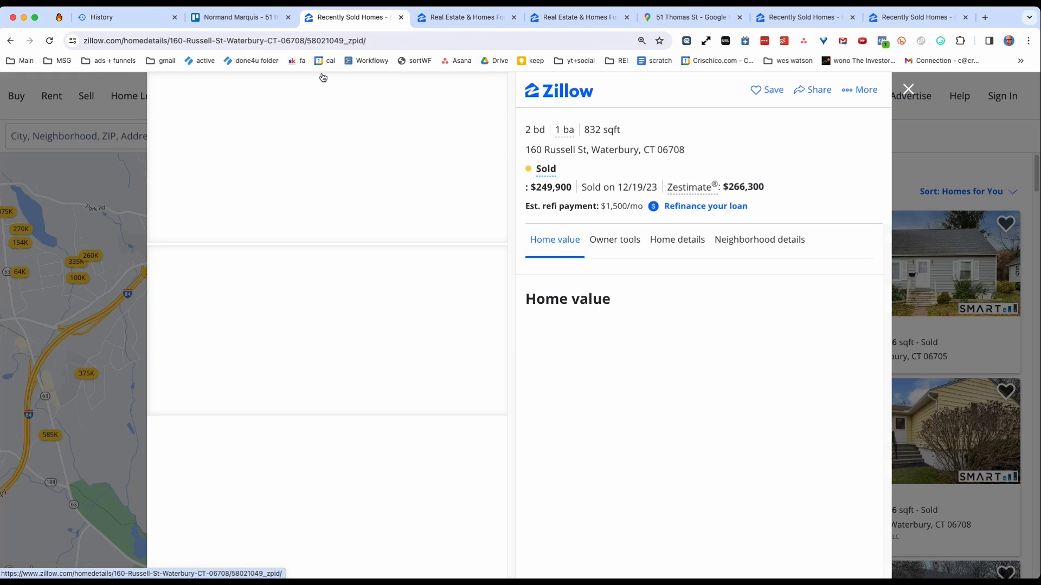
Copy the sold home's listing URL and save it on the Waterbury lead card as a comment headed "good sold comp".
{"action": "left_click", "coordinate": [273, 41]}
{"action": "key", "text": "super+c"}
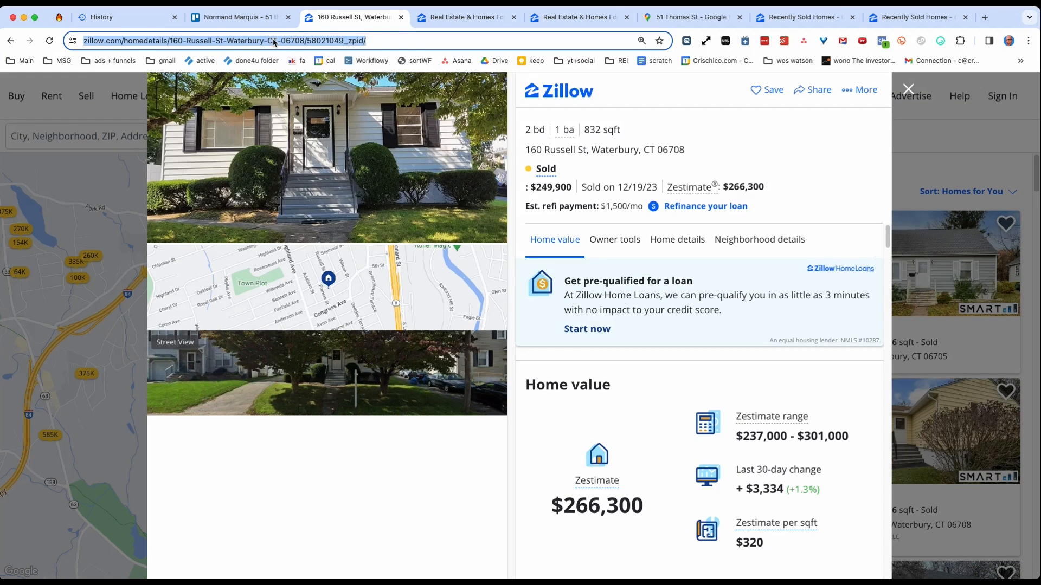
{"action": "left_click", "coordinate": [247, 18]}
{"action": "left_click", "coordinate": [367, 211]}
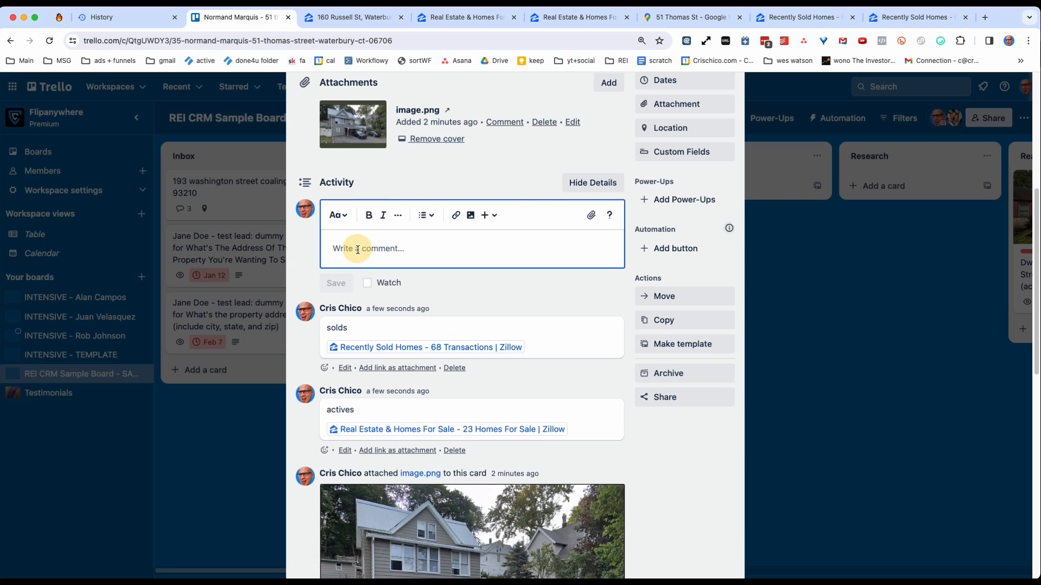
{"action": "type", "text": "go"}
{"action": "key", "text": "BackSpace"}
{"action": "key", "text": "BackSpace"}
{"action": "key", "text": "BackSpace"}
{"action": "key", "text": "BackSpace"}
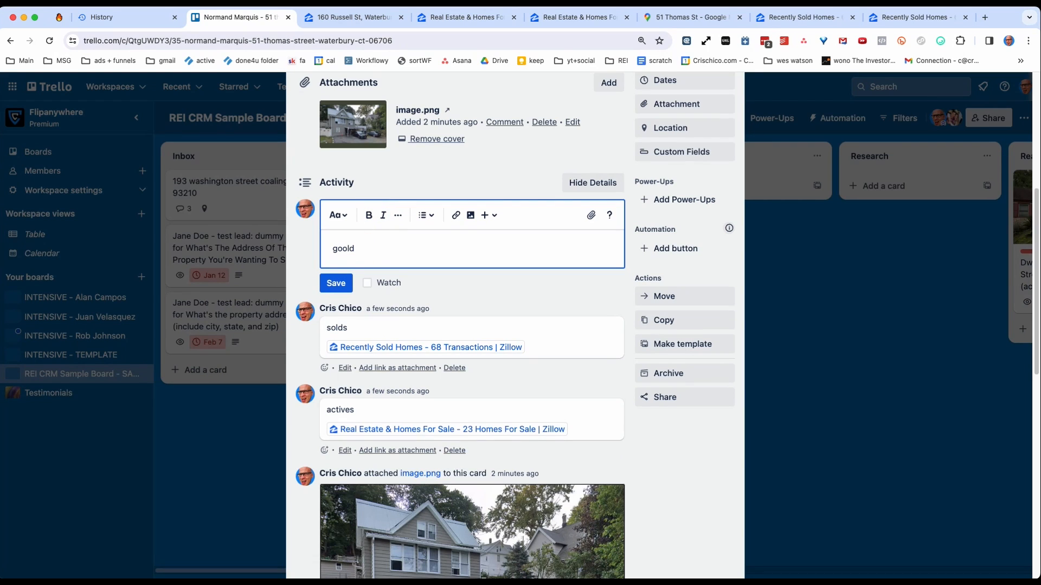
{"action": "type", "text": "d comp"}
{"action": "key", "text": "Return"}
{"action": "key", "text": "super+v"}
{"action": "left_click", "coordinate": [336, 325]}
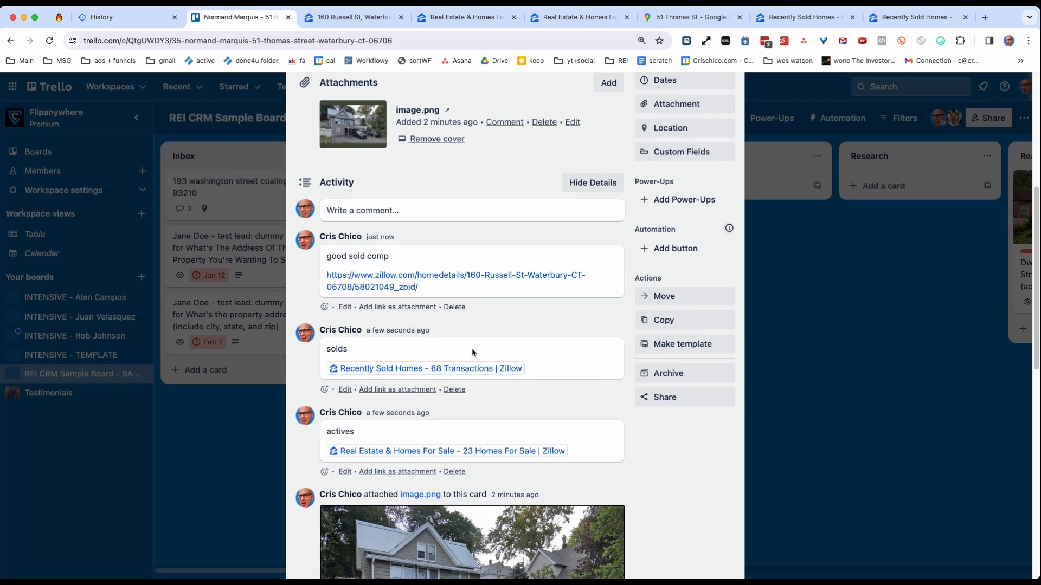
Add the account owner as a member of the Waterbury lead card and review the card's details.
{"action": "scroll", "coordinate": [472, 352], "scroll_direction": "up", "scroll_amount": 3}
{"action": "scroll", "coordinate": [458, 327], "scroll_direction": "up", "scroll_amount": 3}
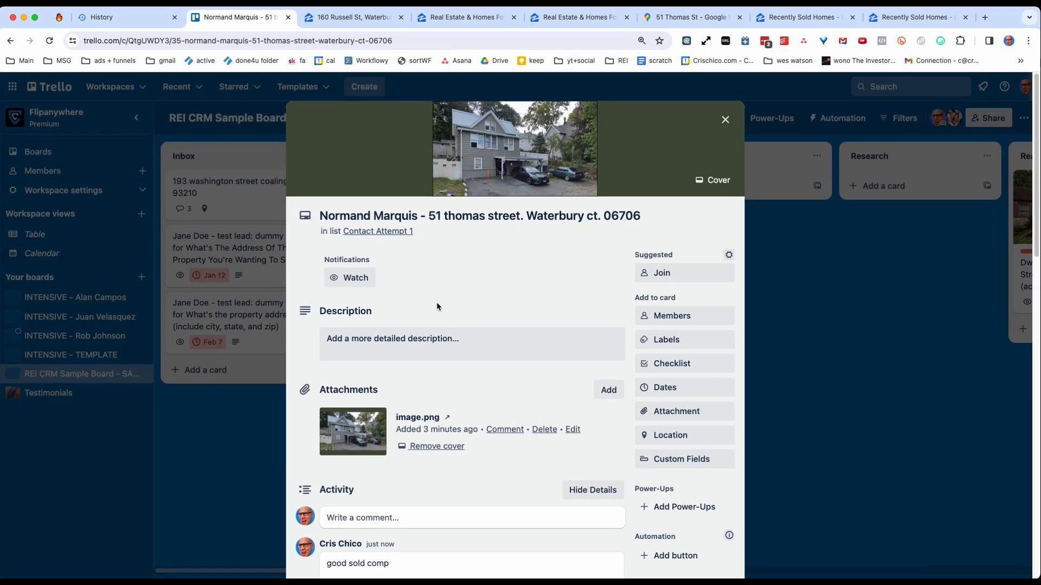
{"action": "scroll", "coordinate": [640, 249], "scroll_direction": "down", "scroll_amount": 1}
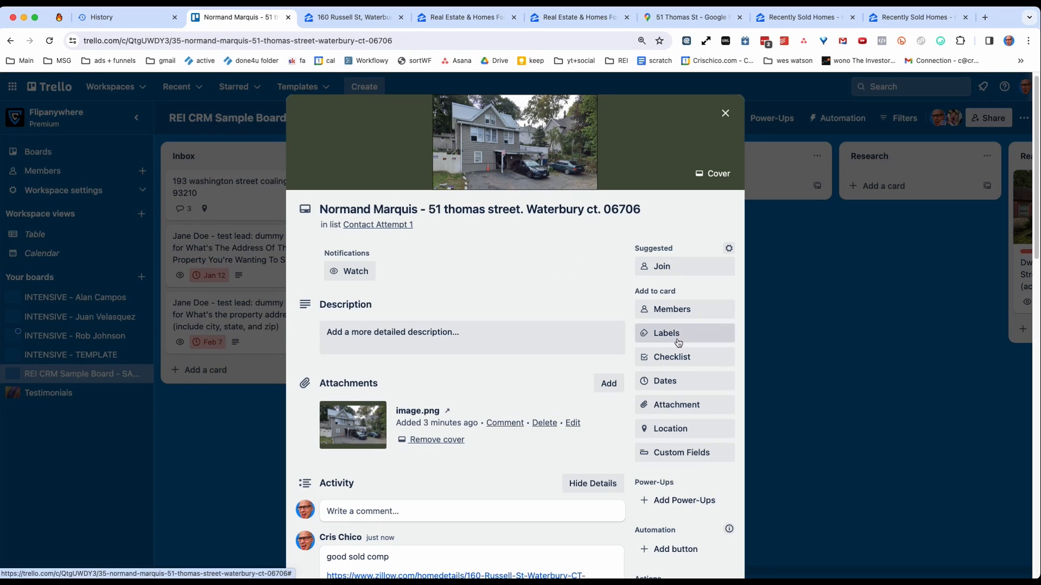
{"action": "left_click", "coordinate": [675, 306]}
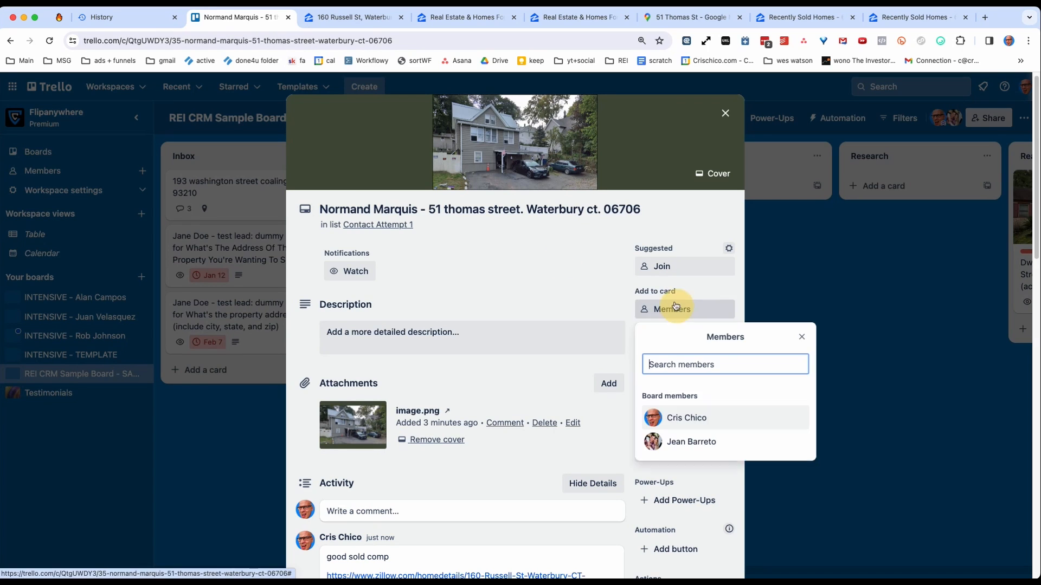
{"action": "left_click", "coordinate": [682, 420]}
{"action": "left_click", "coordinate": [574, 283]}
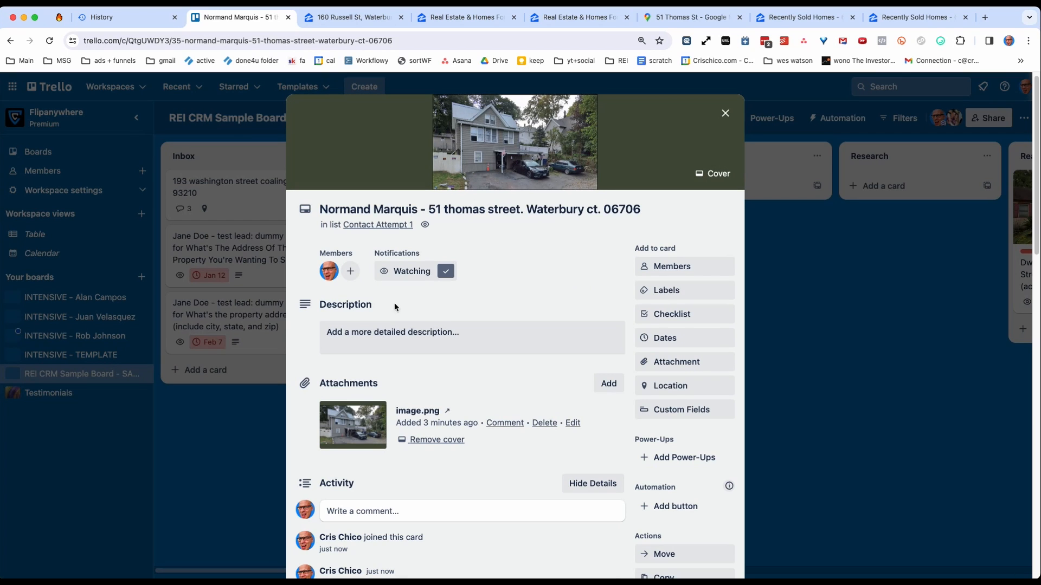
{"action": "scroll", "coordinate": [513, 267], "scroll_direction": "down", "scroll_amount": 3}
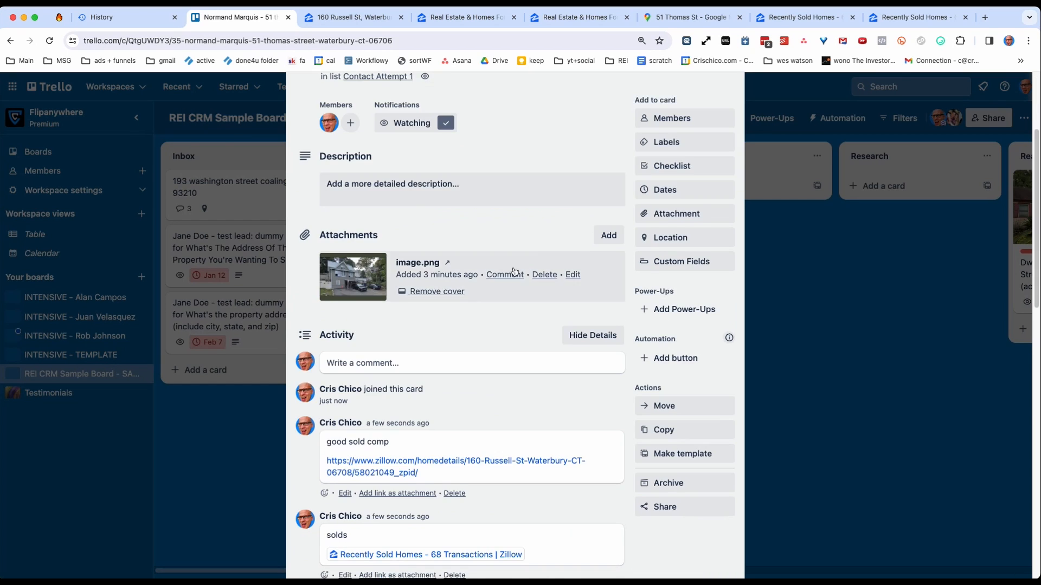
{"action": "scroll", "coordinate": [333, 158], "scroll_direction": "up", "scroll_amount": 2}
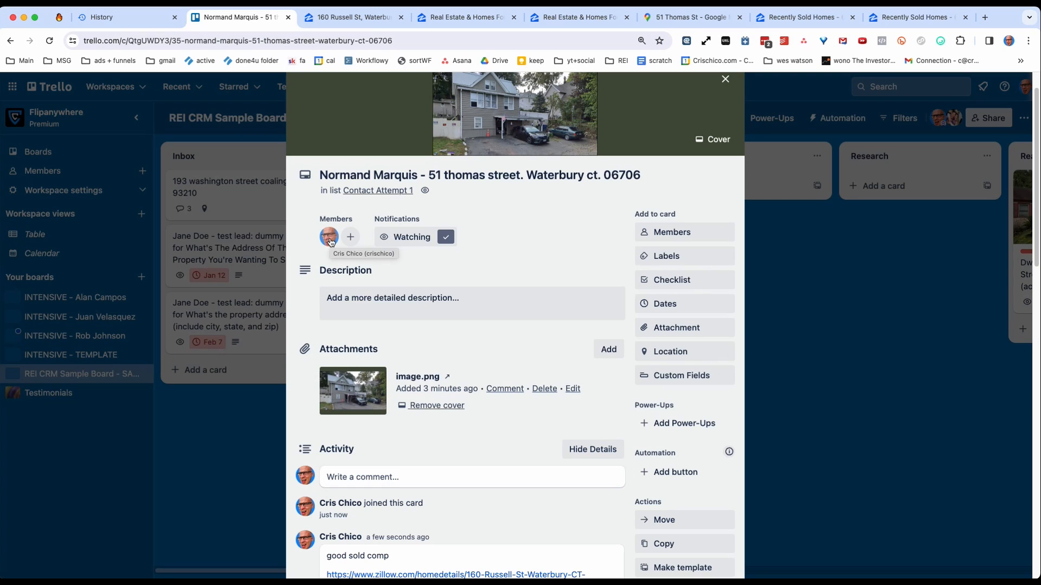
Close the card and examine the email notification preferences and frequency options in the Trello account settings.
{"action": "left_click", "coordinate": [829, 244]}
{"action": "left_click", "coordinate": [1025, 86]}
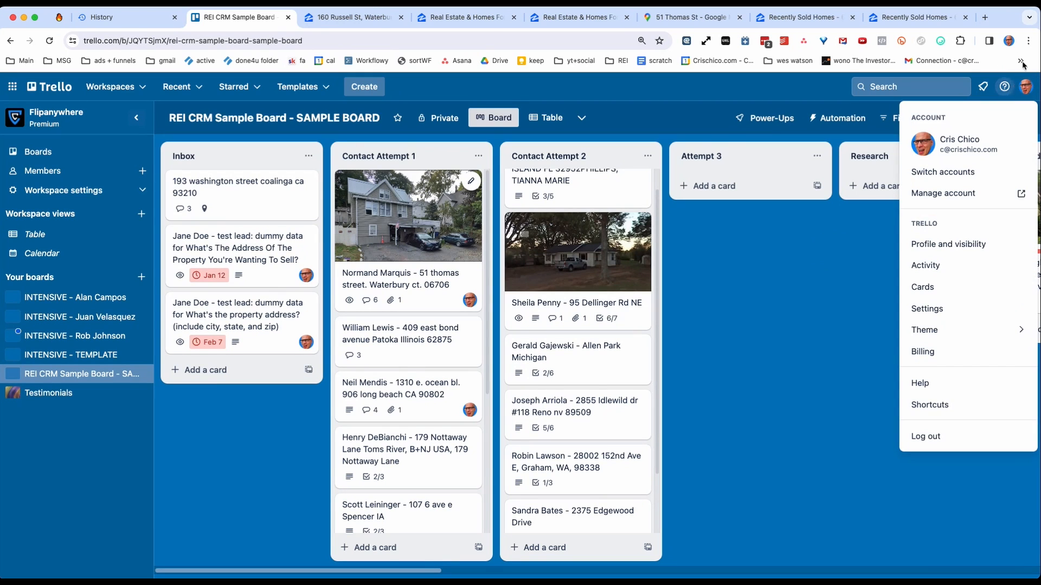
{"action": "left_click", "coordinate": [938, 312]}
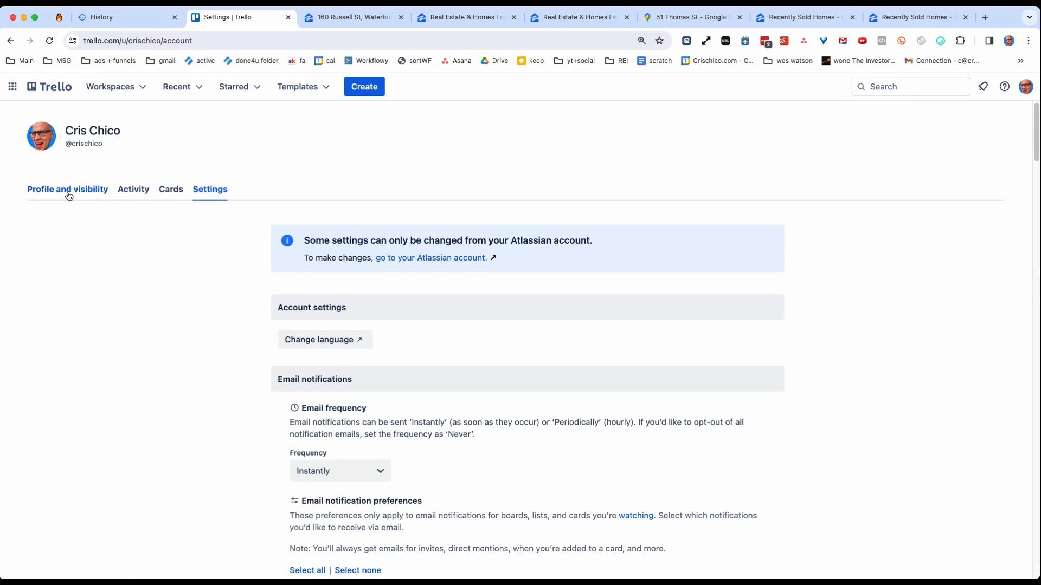
{"action": "left_click", "coordinate": [69, 195]}
{"action": "left_click", "coordinate": [209, 195]}
{"action": "scroll", "coordinate": [473, 358], "scroll_direction": "down", "scroll_amount": 3}
{"action": "scroll", "coordinate": [473, 358], "scroll_direction": "down", "scroll_amount": 4}
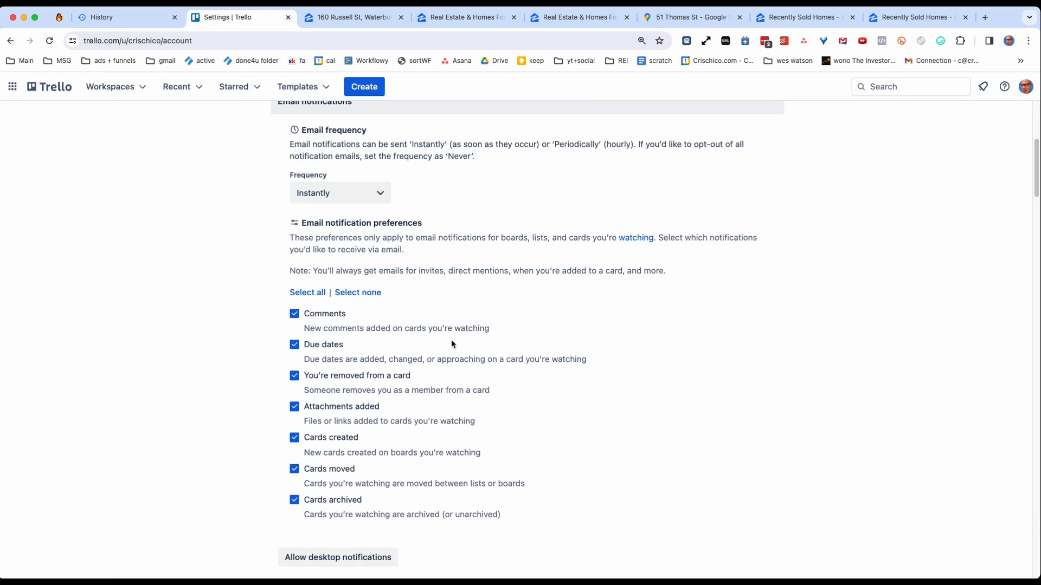
{"action": "scroll", "coordinate": [452, 341], "scroll_direction": "up", "scroll_amount": 3}
{"action": "left_click", "coordinate": [349, 349]}
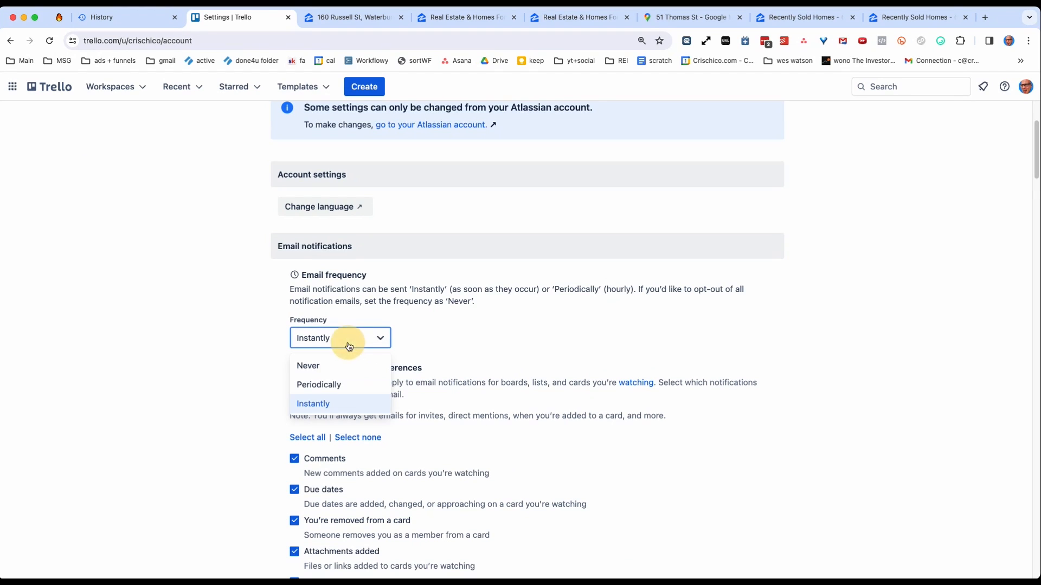
Keep the email notification frequency at Instantly and review the list of email notification preferences.
{"action": "left_click", "coordinate": [331, 405]}
{"action": "left_click", "coordinate": [219, 410]}
{"action": "scroll", "coordinate": [272, 390], "scroll_direction": "down", "scroll_amount": 3}
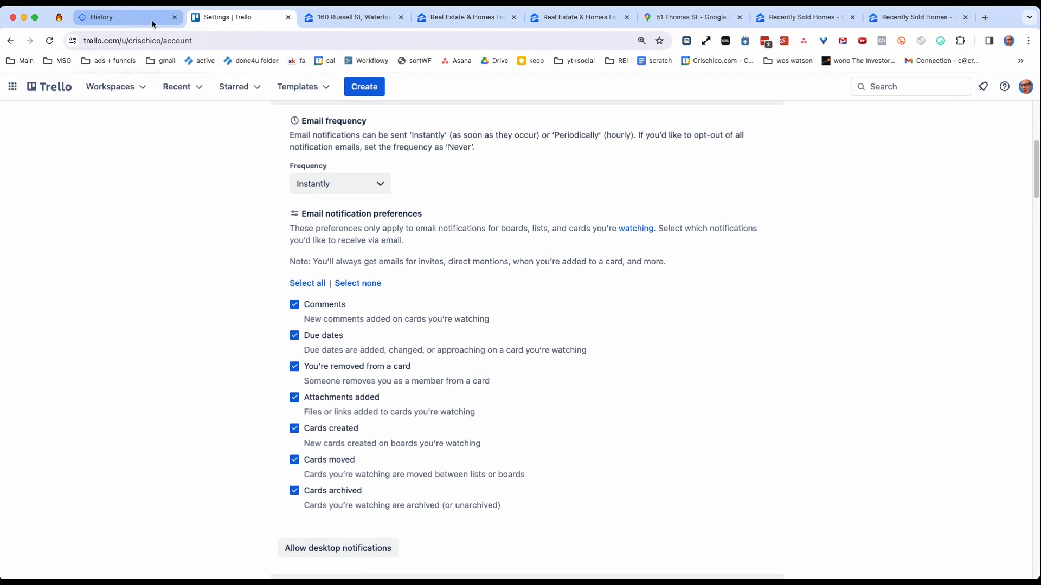
Return from the account settings to the REI CRM Sample Board with no card open.
{"action": "left_click", "coordinate": [10, 41]}
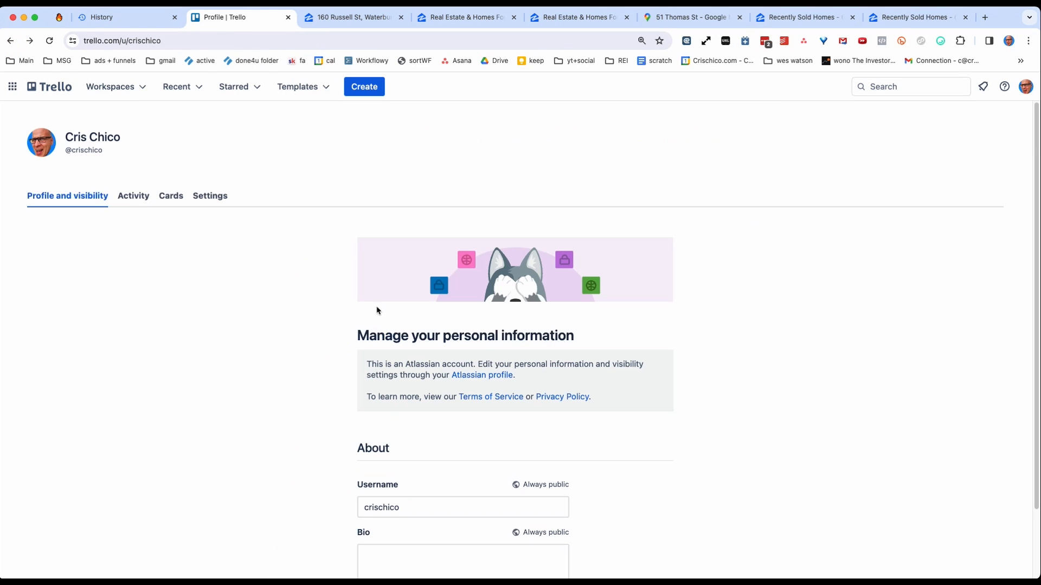
{"action": "left_click", "coordinate": [11, 41]}
{"action": "left_click", "coordinate": [11, 42]}
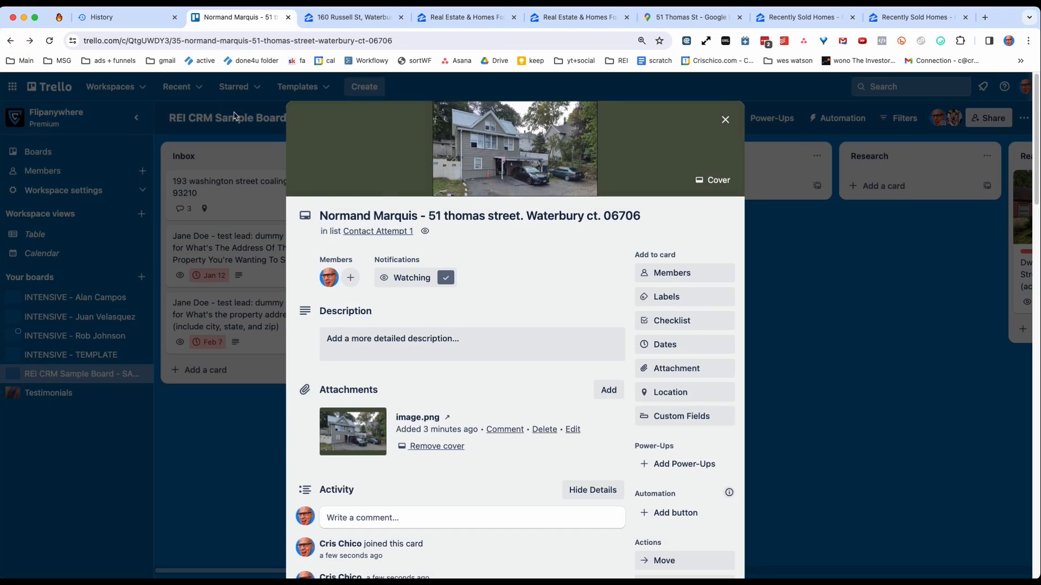
{"action": "left_click", "coordinate": [753, 249]}
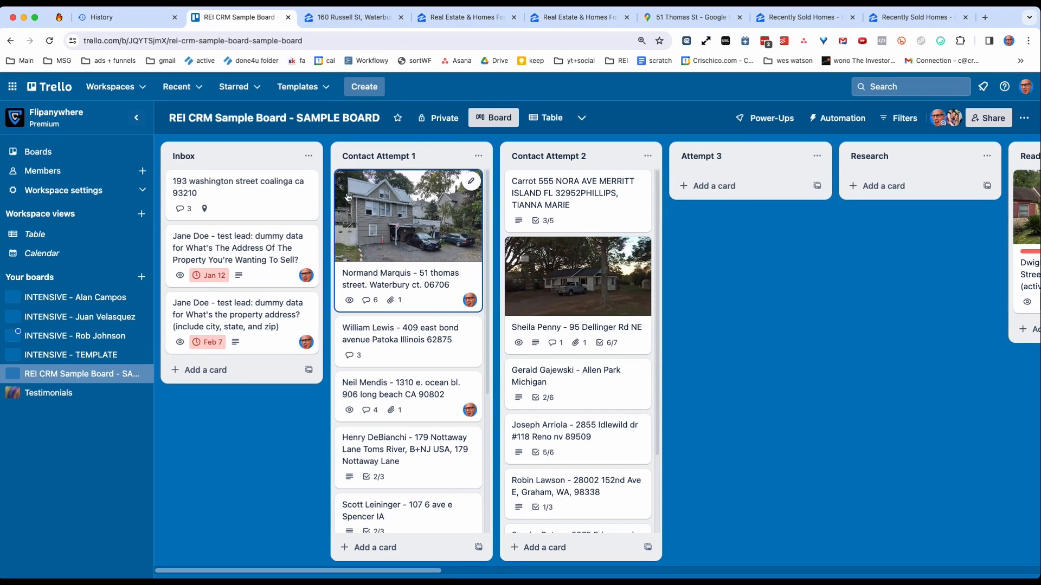
Save a comment reading "a1" on the Waterbury lead card to log a contact attempt, and close the card.
{"action": "left_click", "coordinate": [396, 234]}
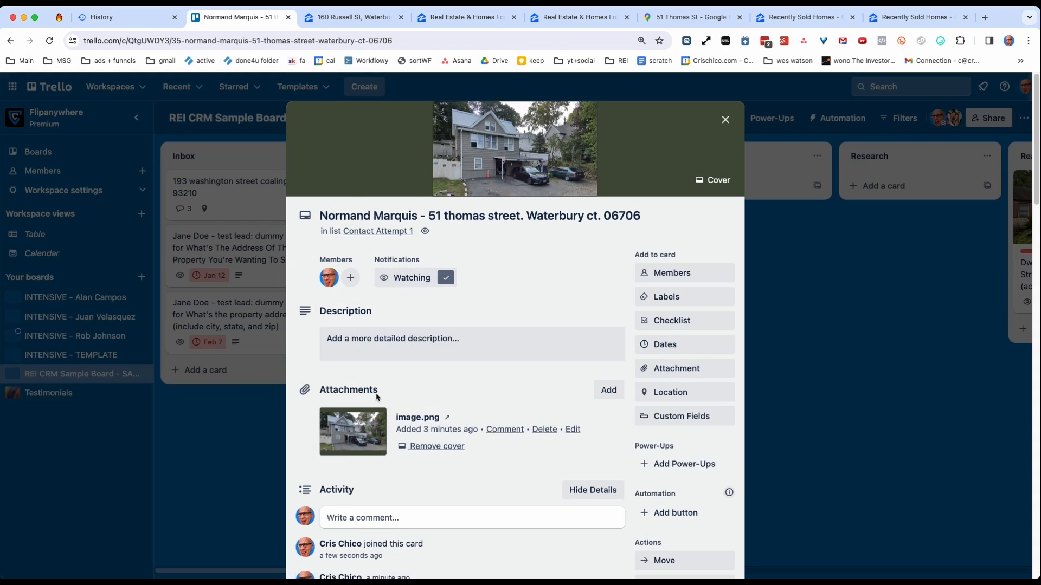
{"action": "scroll", "coordinate": [401, 366], "scroll_direction": "down", "scroll_amount": 4}
{"action": "left_click", "coordinate": [389, 330]}
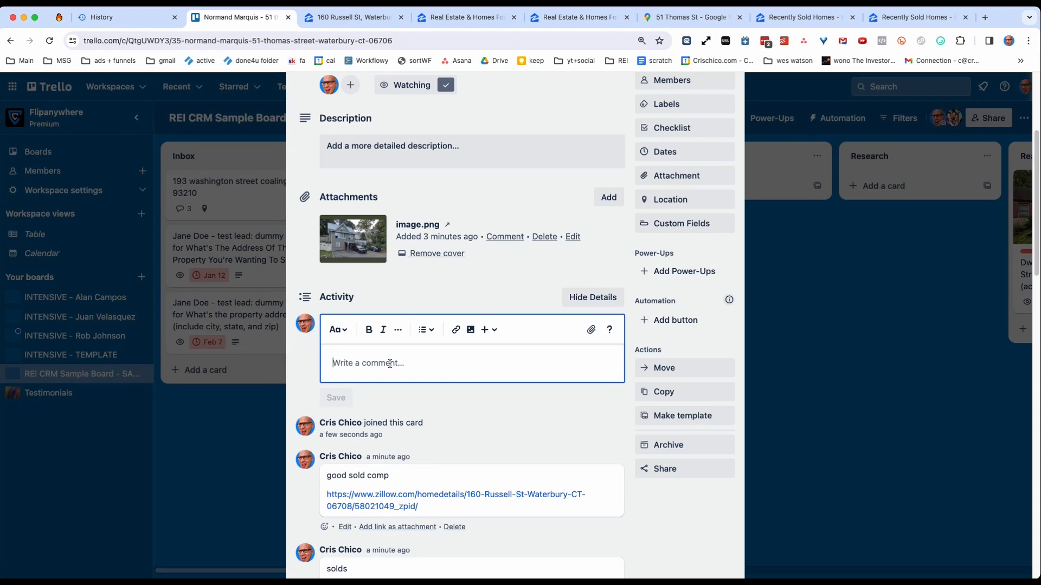
{"action": "type", "text": "attem"}
{"action": "key", "text": "BackSpace"}
{"action": "type", "text": "emp"}
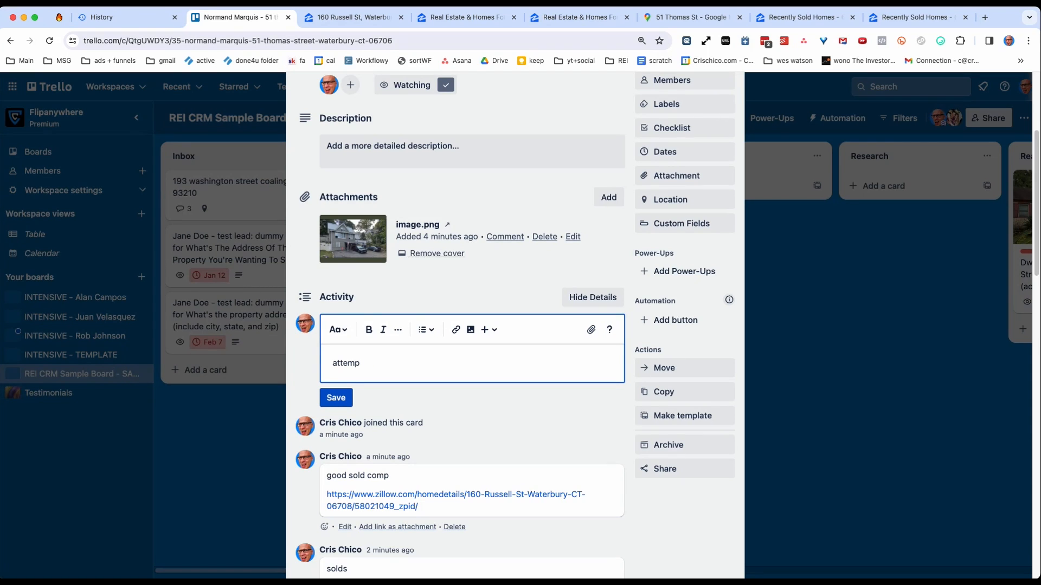
{"action": "key", "text": "BackSpace"}
{"action": "type", "text": "sm"}
{"action": "key", "text": "BackSpace"}
{"action": "key", "text": "BackSpace"}
{"action": "key", "text": "BackSpace"}
{"action": "type", "text": "a"}
{"action": "left_click", "coordinate": [336, 397]}
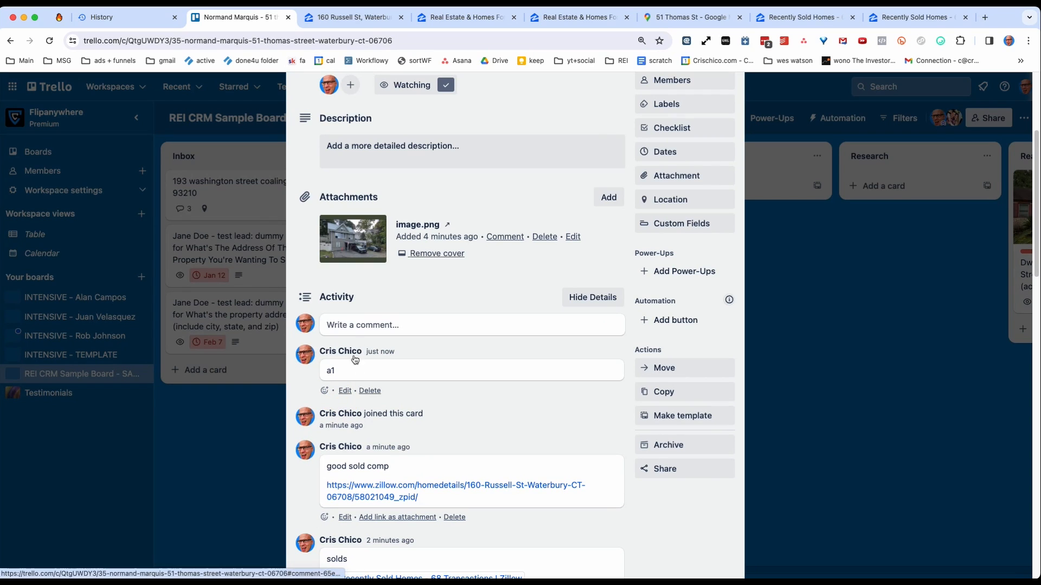
{"action": "left_click", "coordinate": [246, 432]}
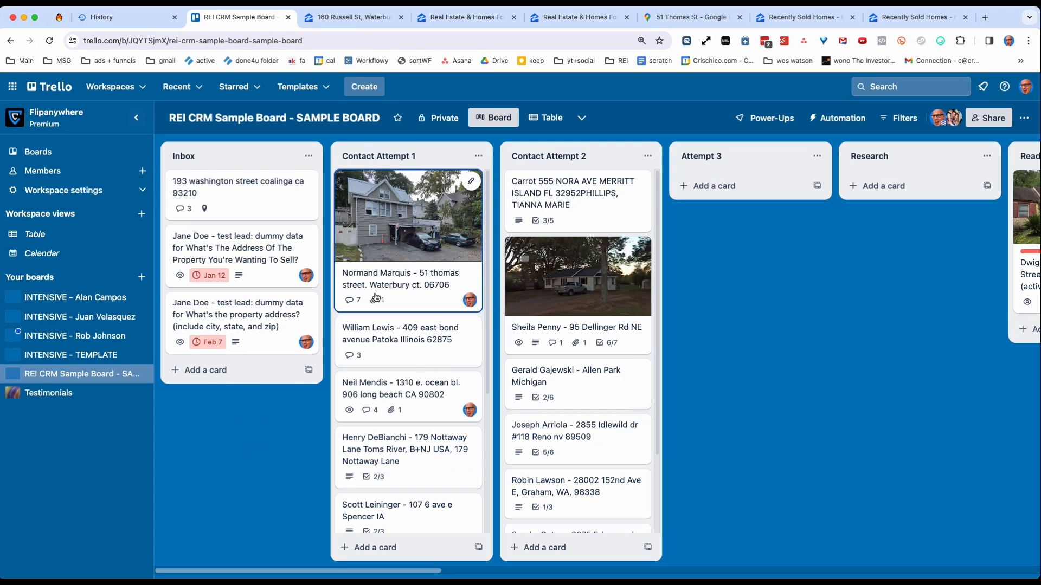
View the due date and reminder options on the Waterbury lead card and close them without setting a date.
{"action": "left_click", "coordinate": [431, 238]}
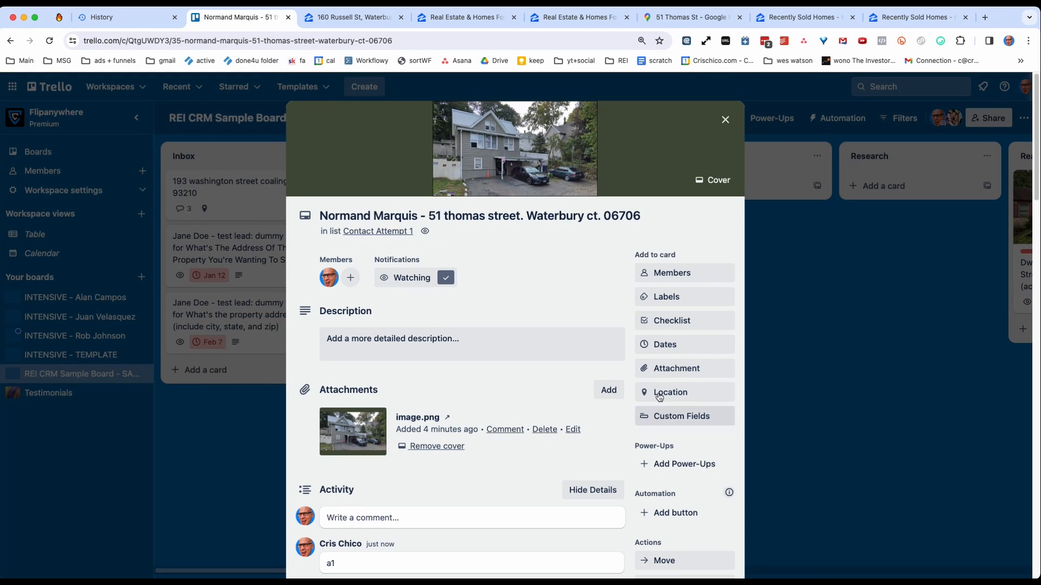
{"action": "left_click", "coordinate": [678, 349]}
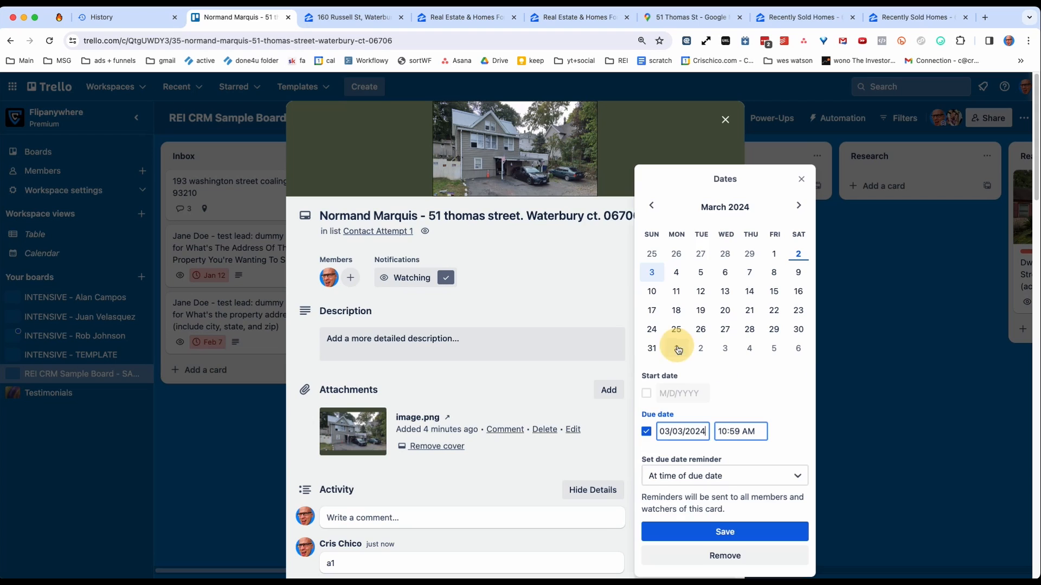
{"action": "left_click", "coordinate": [801, 181]}
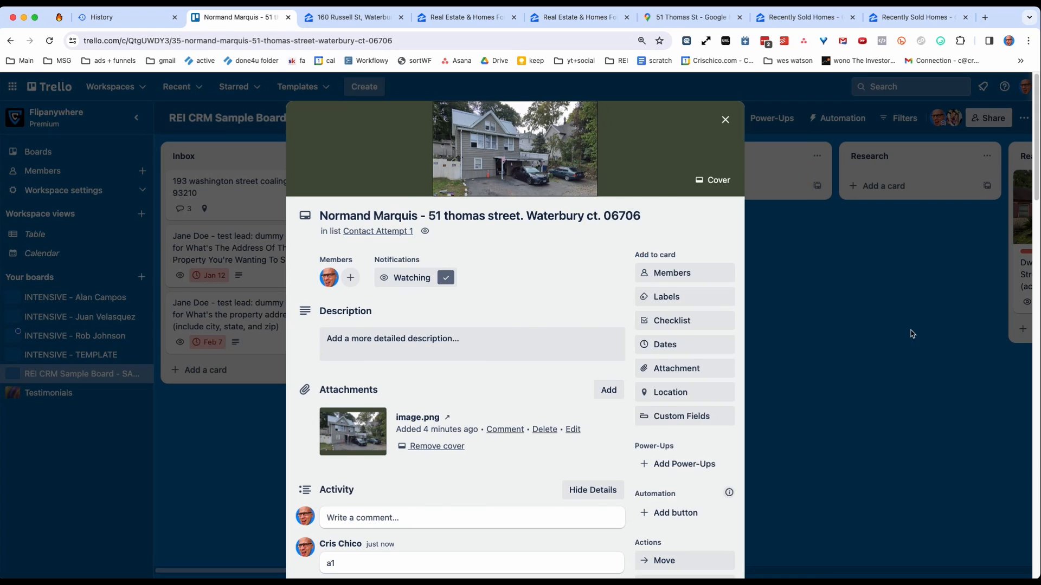
{"action": "left_click", "coordinate": [910, 330]}
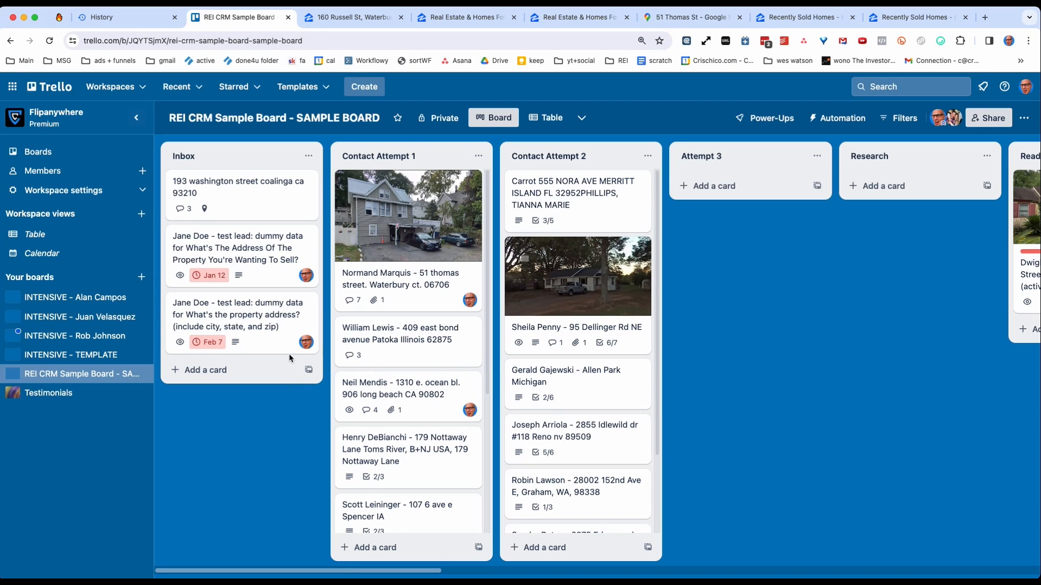
Save another comment reading "a1" on the Waterbury lead card and return to the board.
{"action": "left_click", "coordinate": [395, 290]}
{"action": "scroll", "coordinate": [355, 401], "scroll_direction": "down", "scroll_amount": 3}
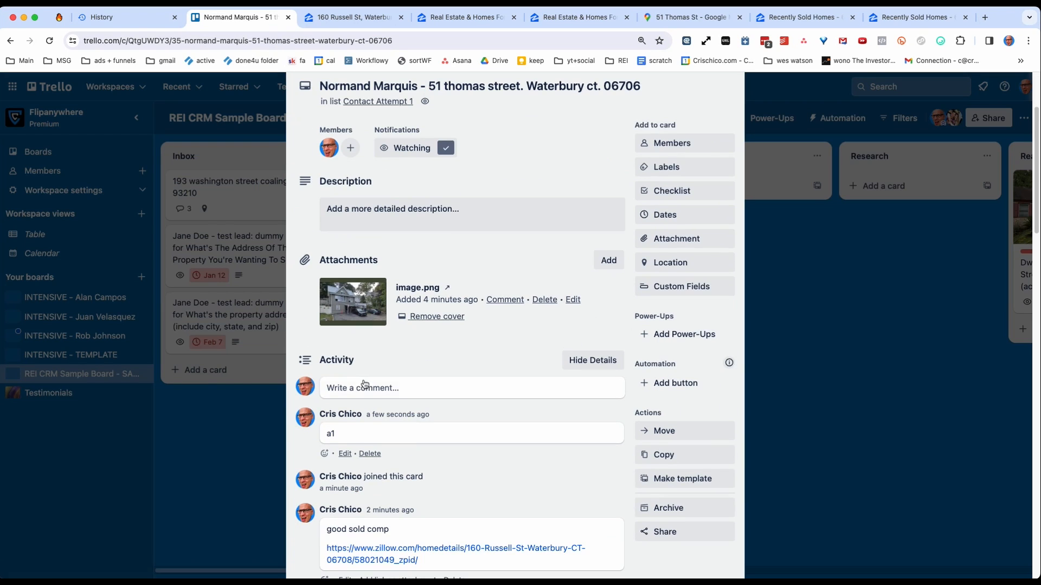
{"action": "left_click", "coordinate": [367, 388]}
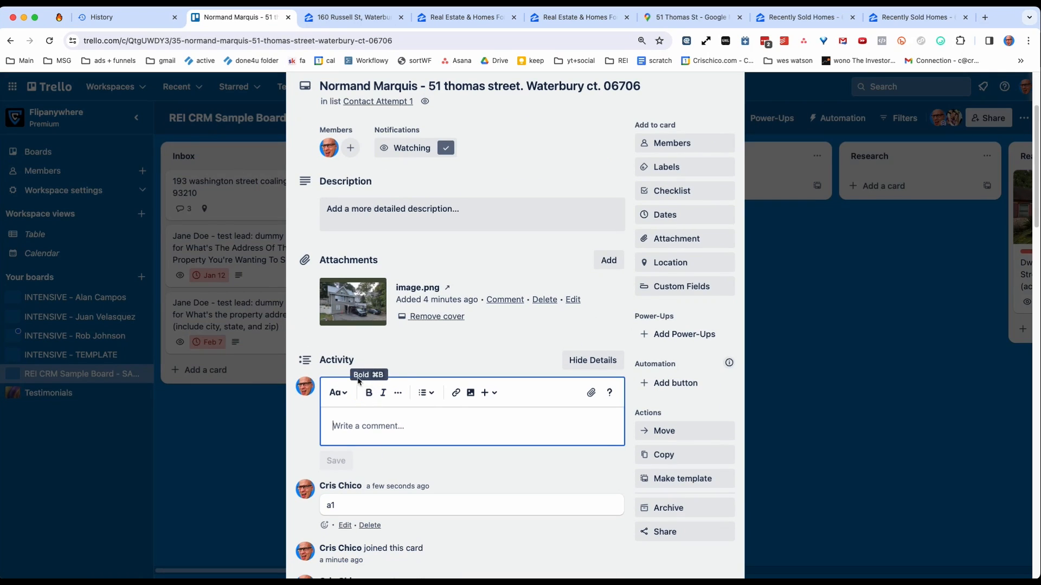
{"action": "type", "text": "a1"}
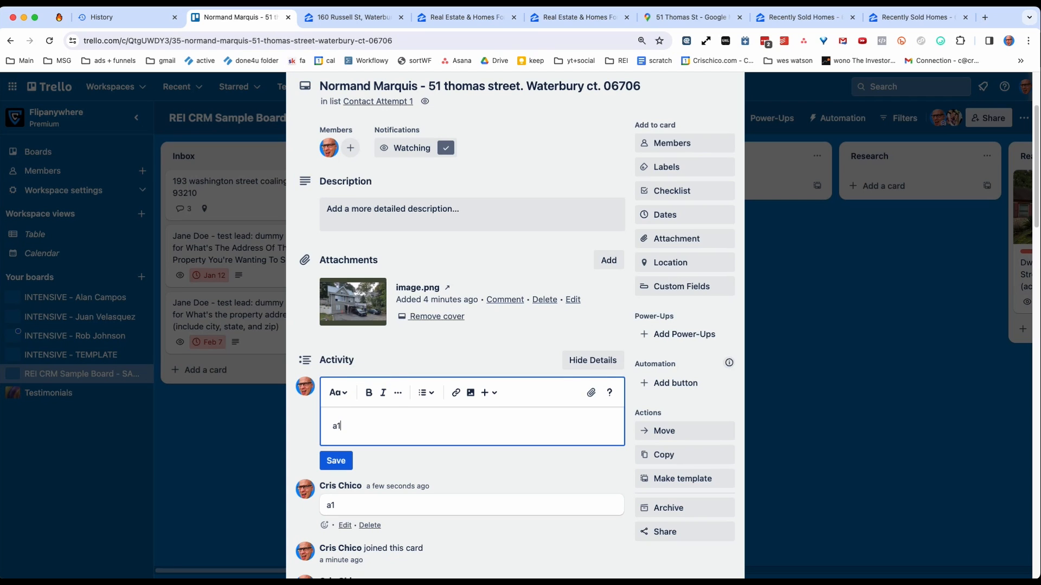
{"action": "key", "text": "Return"}
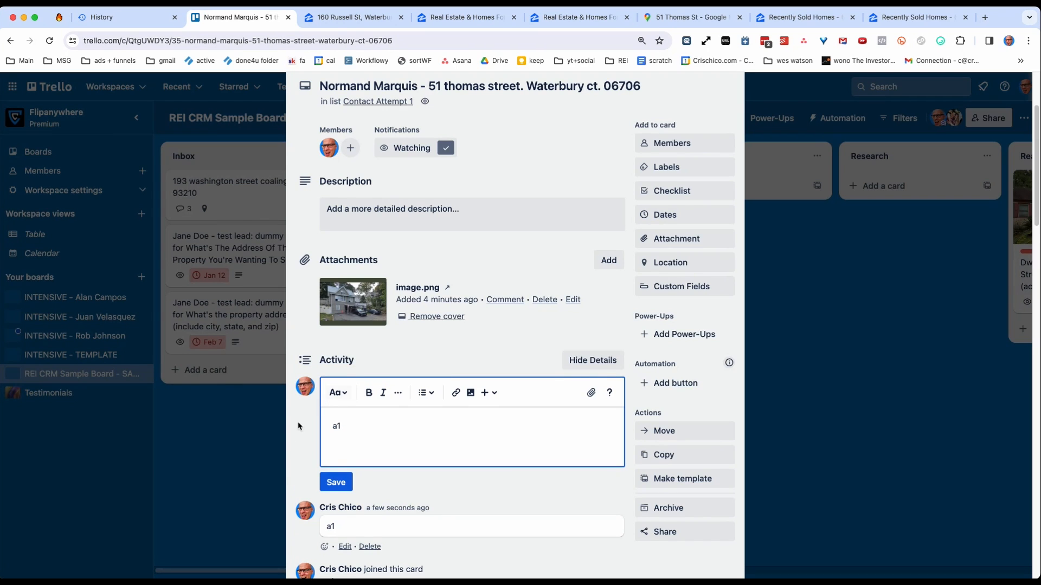
{"action": "left_click", "coordinate": [336, 482]}
{"action": "left_click", "coordinate": [225, 450]}
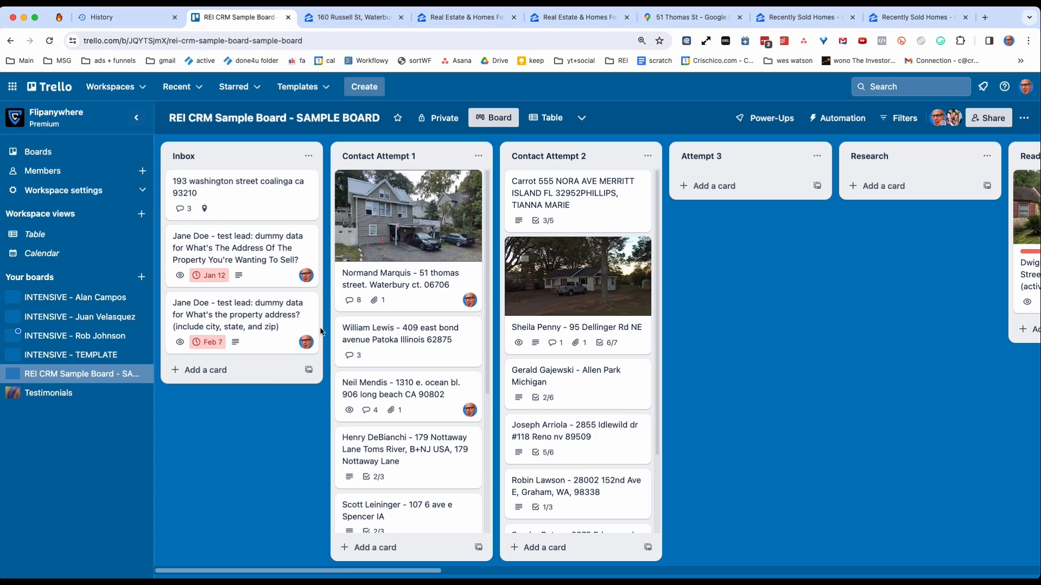
Move the Waterbury lead card from Contact Attempt 1 to Inbox and review its activity history.
{"action": "left_click", "coordinate": [394, 226]}
{"action": "left_click", "coordinate": [220, 454]}
{"action": "left_click_drag", "start_coordinate": [401, 227], "coordinate": [266, 226]}
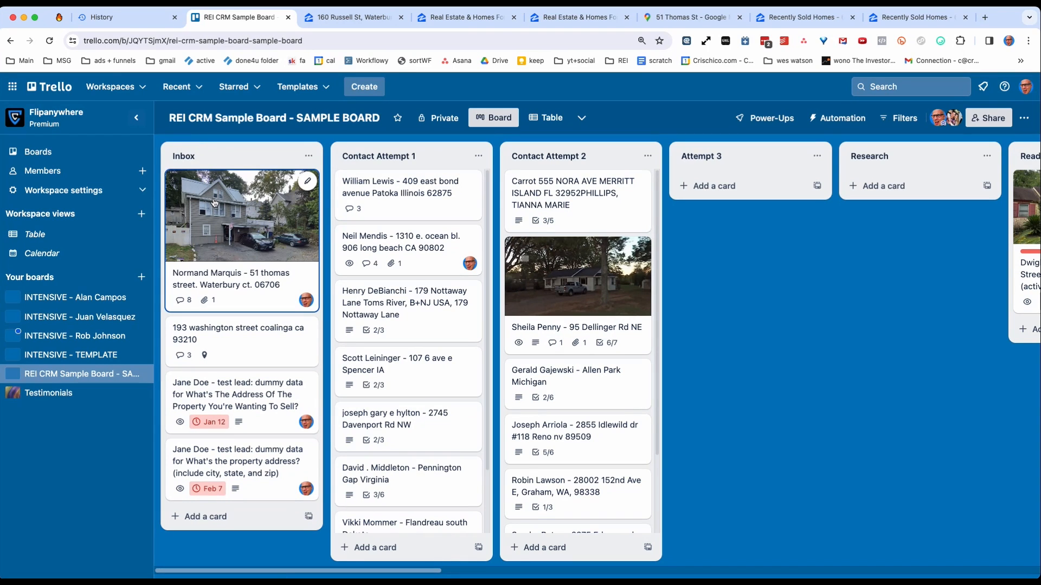
{"action": "left_click", "coordinate": [223, 214]}
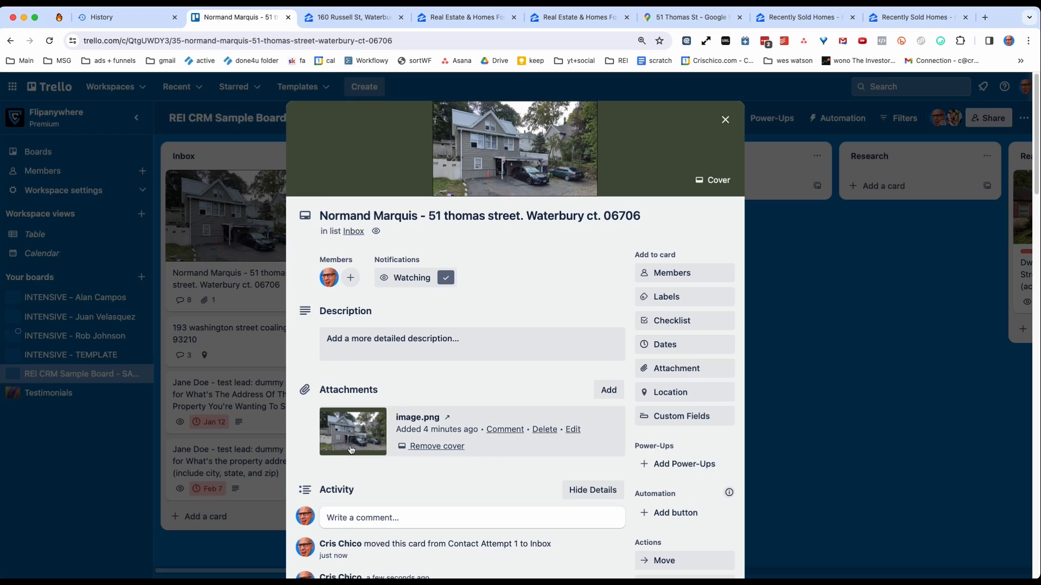
{"action": "scroll", "coordinate": [352, 450], "scroll_direction": "down", "scroll_amount": 5}
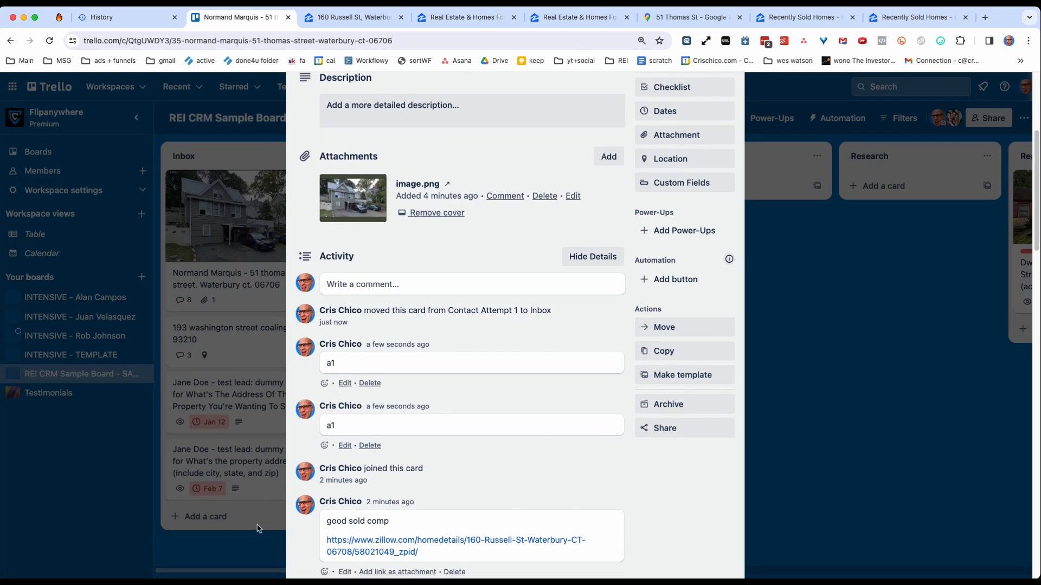
{"action": "left_click", "coordinate": [249, 549]}
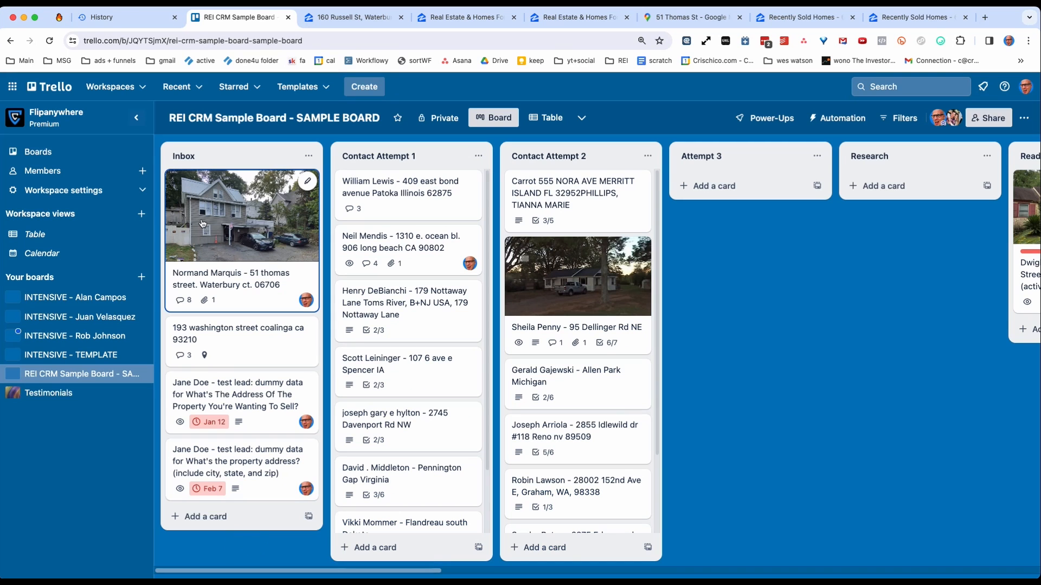
Move the Waterbury lead card back to the top of Contact Attempt 1 and review its logged attempt comments.
{"action": "left_click_drag", "start_coordinate": [211, 224], "coordinate": [375, 165]}
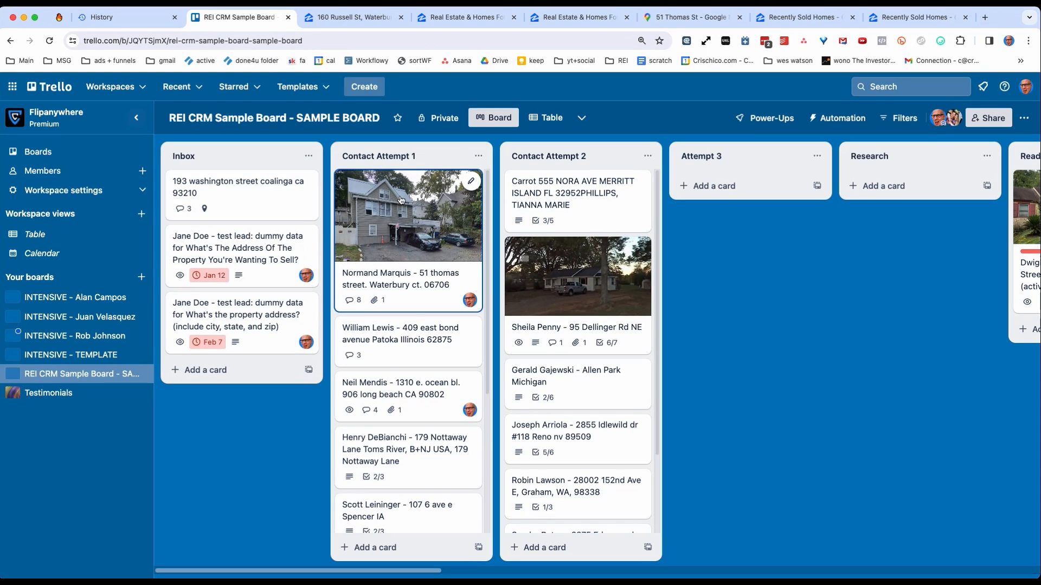
{"action": "mouse_move", "coordinate": [402, 201]}
{"action": "left_mouse_down"}
{"action": "mouse_move", "coordinate": [325, 228]}
{"action": "mouse_move", "coordinate": [244, 195]}
{"action": "mouse_move", "coordinate": [227, 206]}
{"action": "mouse_move", "coordinate": [390, 184]}
{"action": "mouse_move", "coordinate": [392, 198]}
{"action": "left_mouse_up"}
{"action": "left_click", "coordinate": [394, 216]}
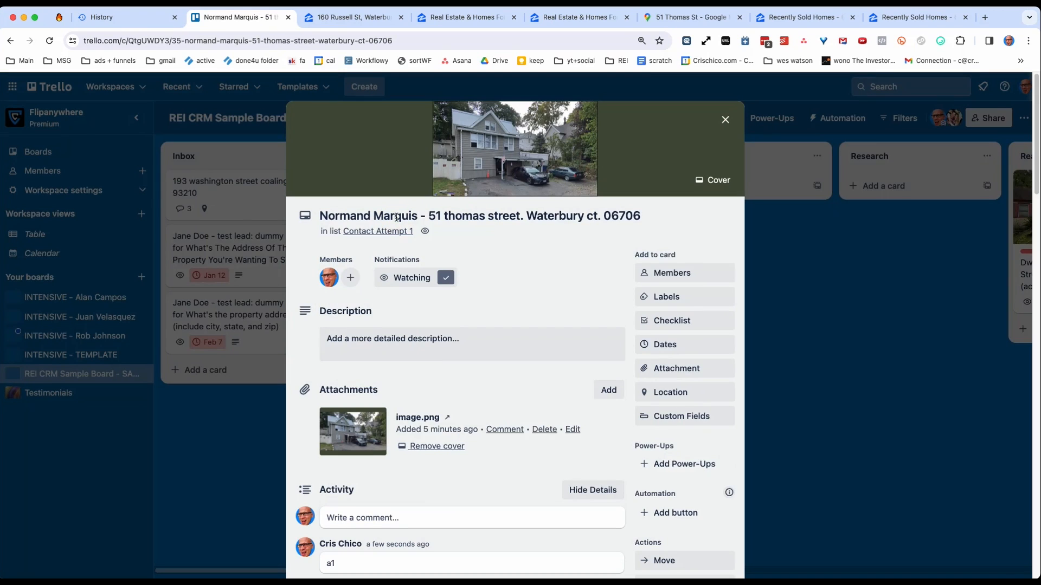
{"action": "scroll", "coordinate": [389, 434], "scroll_direction": "down", "scroll_amount": 3}
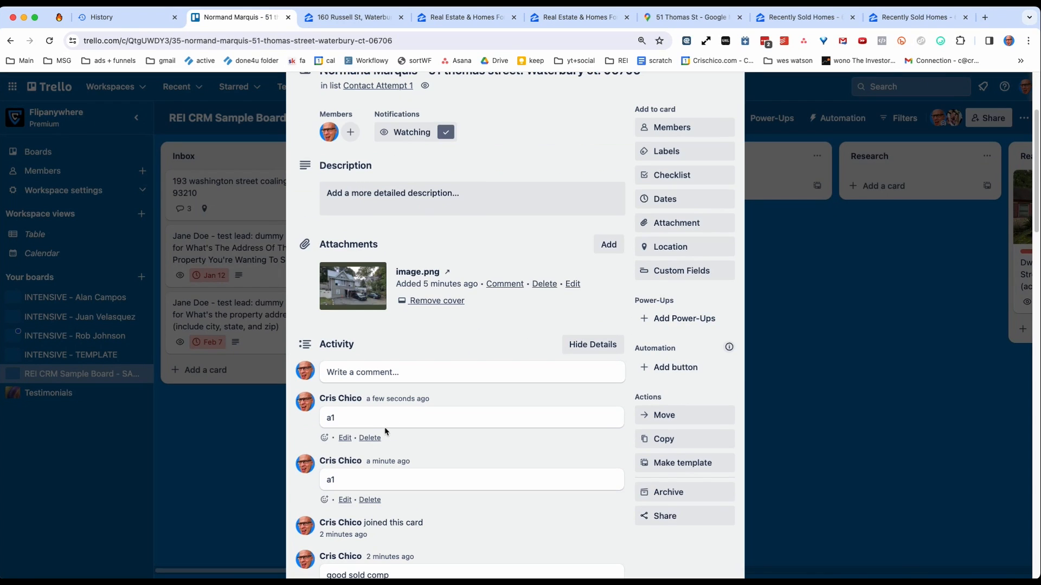
{"action": "left_click", "coordinate": [227, 497]}
Advance the Waterbury lead card to Contact Attempt 2 and on to the Attempt 3 list.
{"action": "left_click_drag", "start_coordinate": [383, 245], "coordinate": [523, 228]}
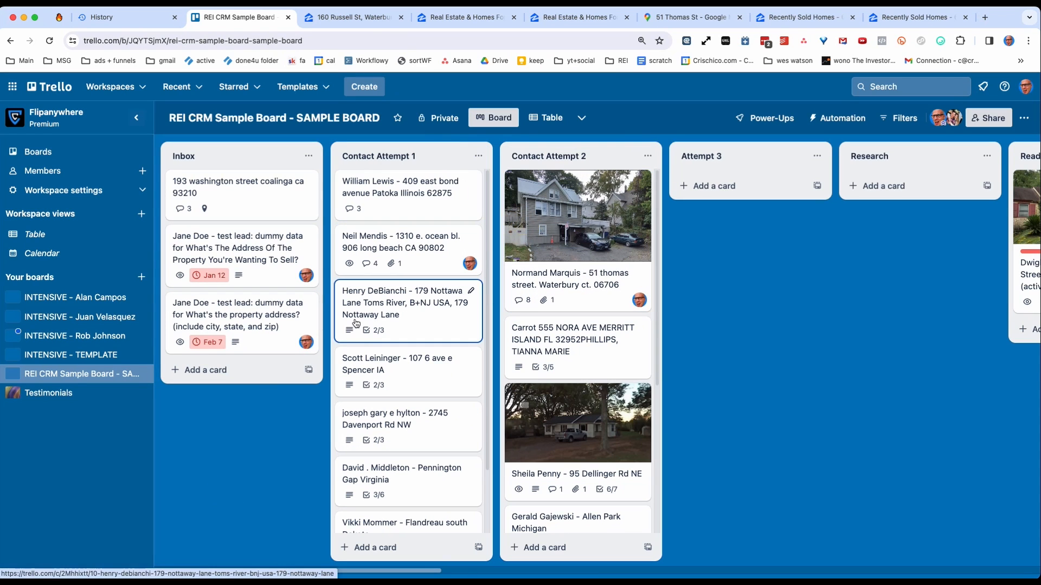
{"action": "left_click_drag", "start_coordinate": [284, 571], "coordinate": [341, 569]}
{"action": "left_click_drag", "start_coordinate": [353, 184], "coordinate": [518, 181]}
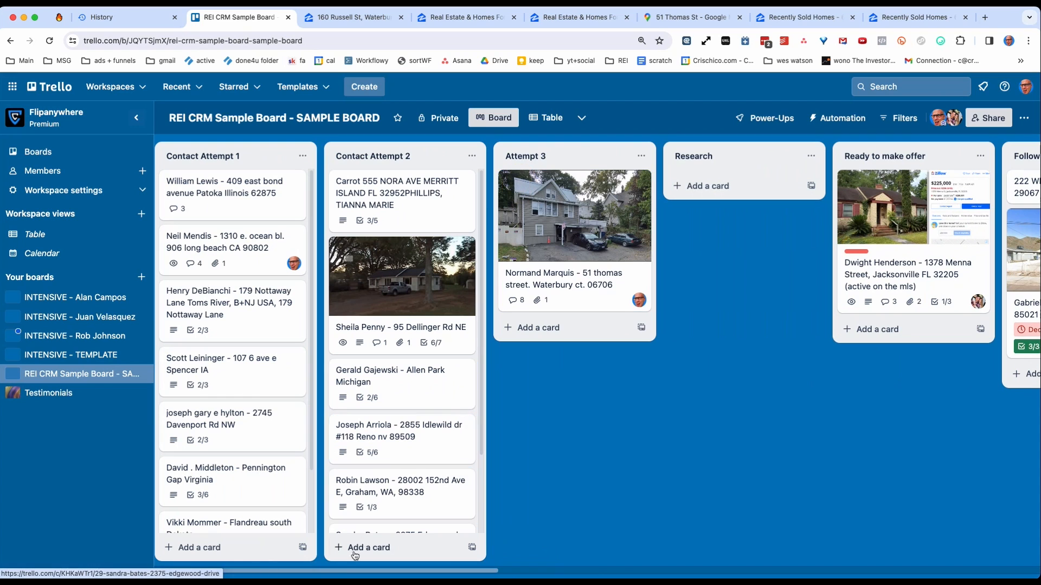
Add a new list titled "Never reached" at the end of the board, after the Dead (month) list.
{"action": "left_click_drag", "start_coordinate": [323, 572], "coordinate": [902, 499]}
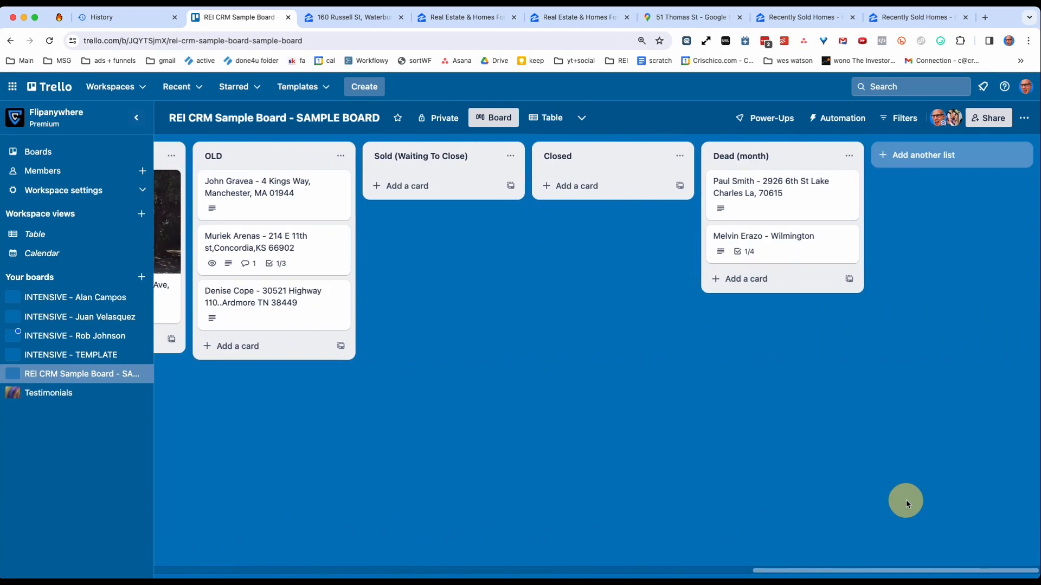
{"action": "left_click", "coordinate": [900, 158]}
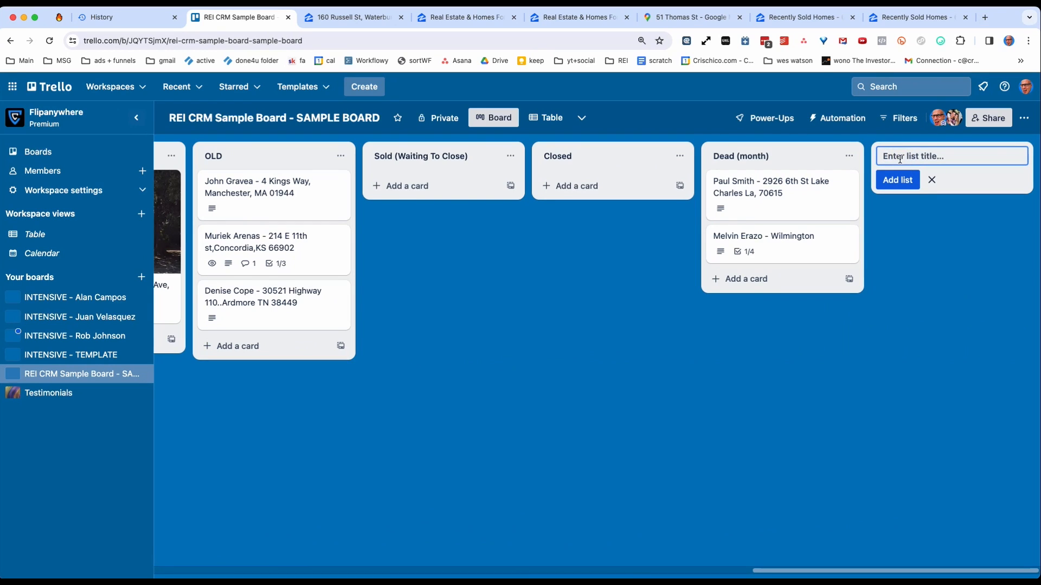
{"action": "type", "text": "Neve"}
{"action": "type", "text": "ed"}
{"action": "key", "text": "Return"}
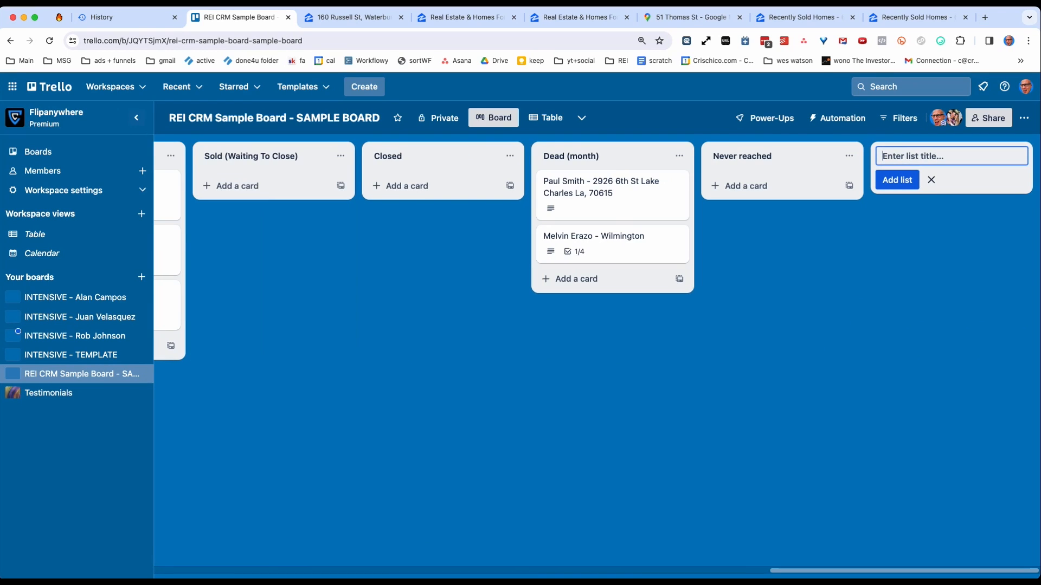
Rename the new list at the end of the board as "Never reached (feb 2024)".
{"action": "left_click", "coordinate": [800, 156]}
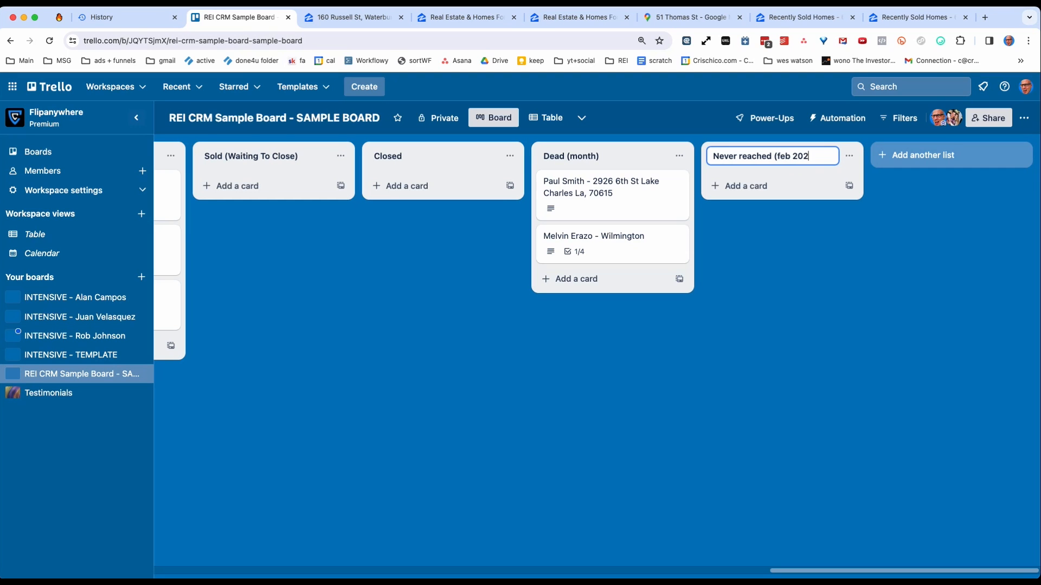
{"action": "type", "text": "(feb 2024)"}
{"action": "key", "text": "Return"}
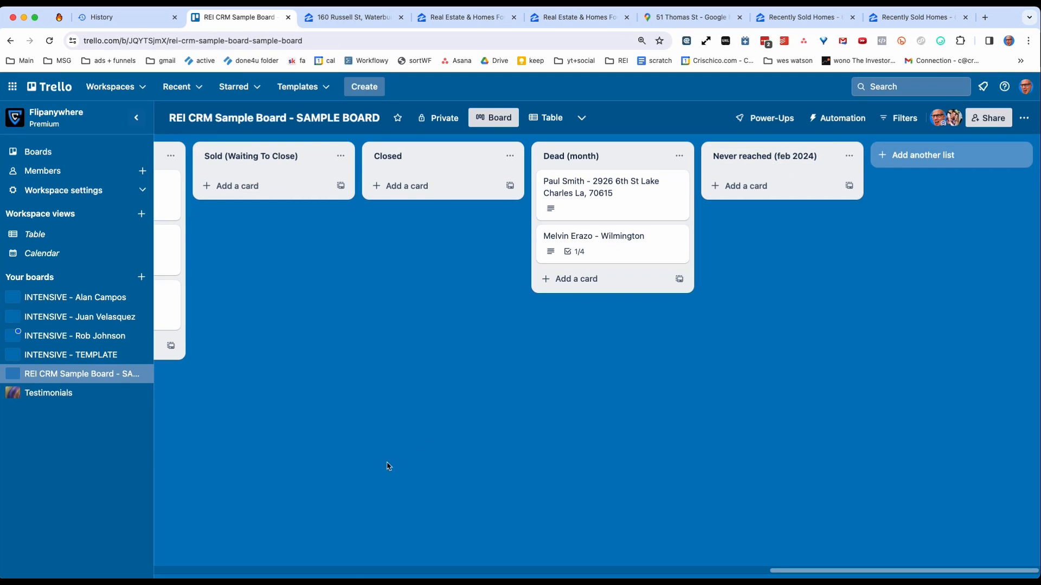
Move the Waterbury lead card from Attempt 3 to the "Never reached (feb 2024)" list.
{"action": "left_click", "coordinate": [350, 571]}
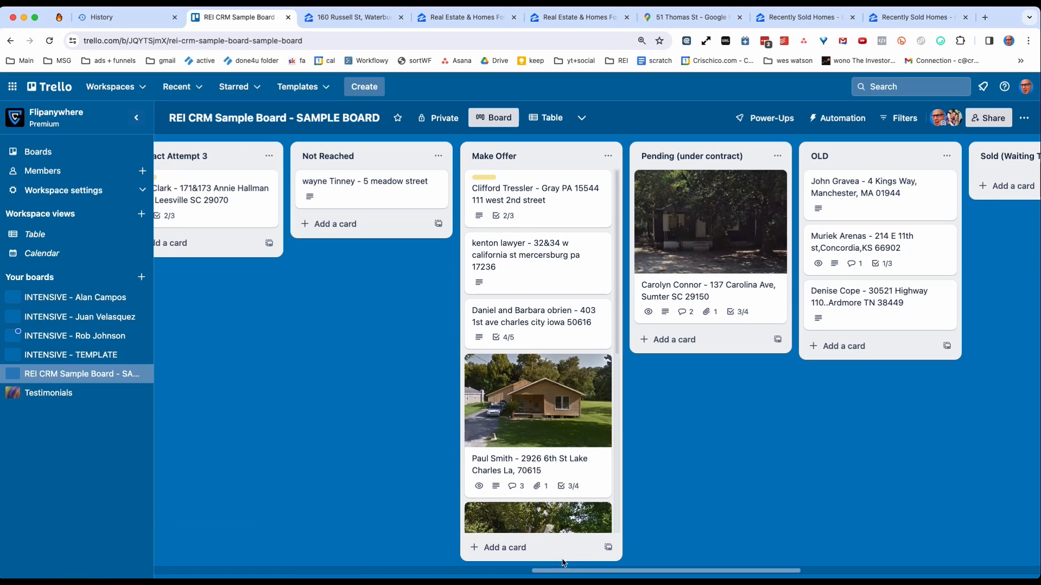
{"action": "left_click_drag", "start_coordinate": [568, 573], "coordinate": [190, 573]}
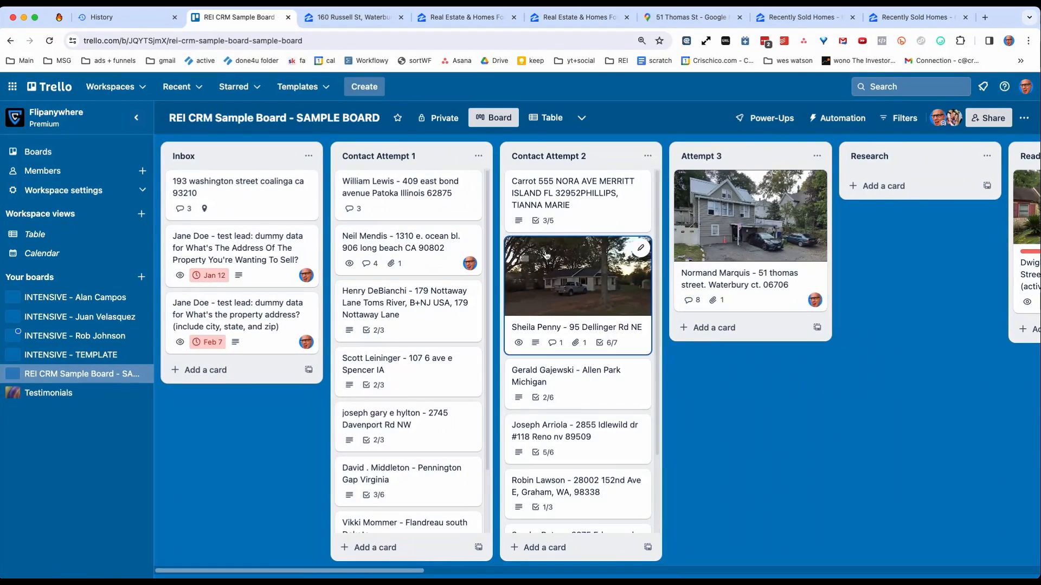
{"action": "left_click_drag", "start_coordinate": [702, 227], "coordinate": [776, 222]}
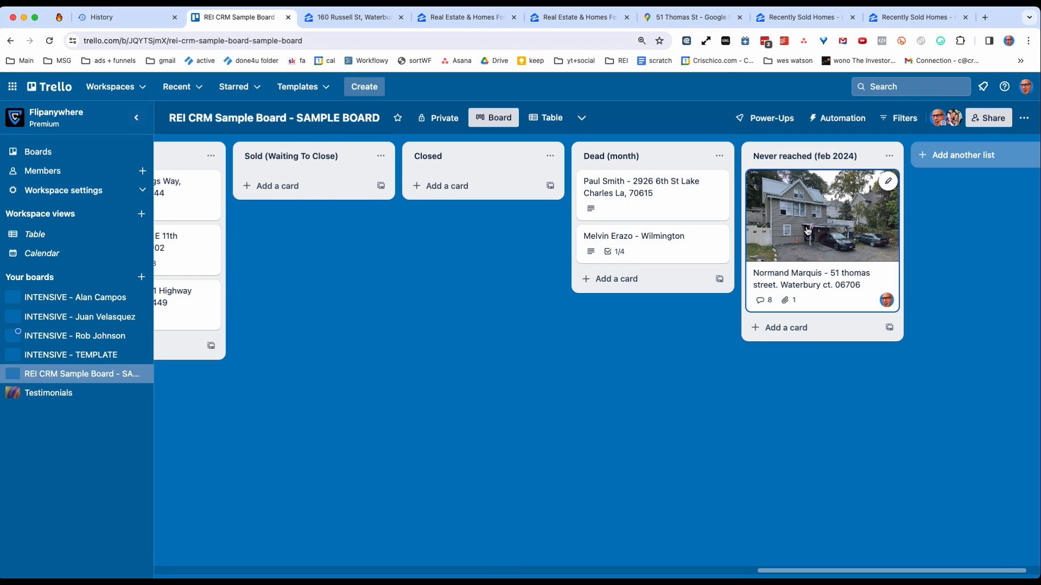
Return the Waterbury lead card to the Attempt 3 list and move it on to Follow Up (long term).
{"action": "left_click_drag", "start_coordinate": [817, 230], "coordinate": [751, 214]}
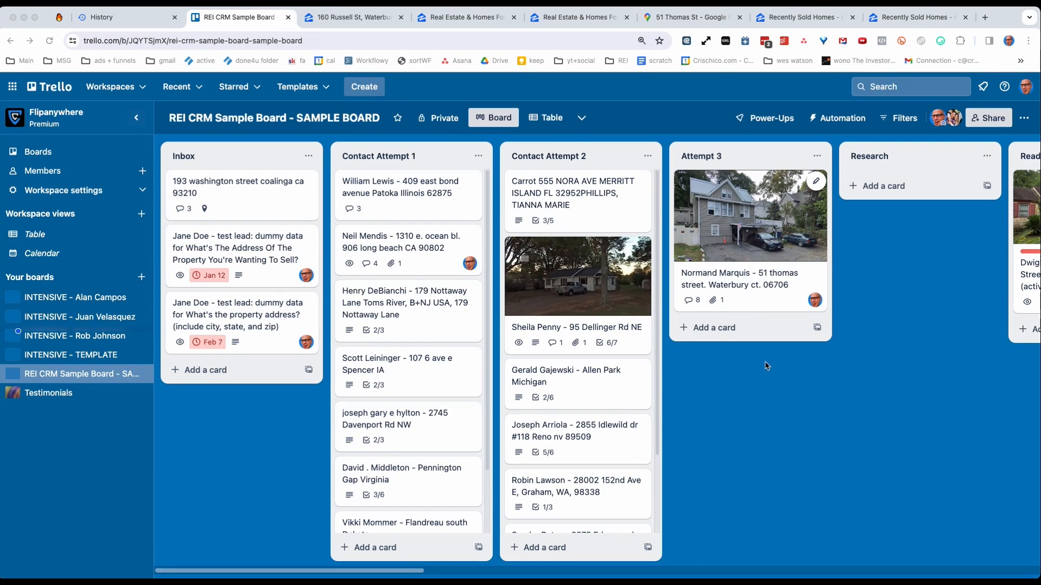
{"action": "left_click_drag", "start_coordinate": [373, 574], "coordinate": [530, 562]}
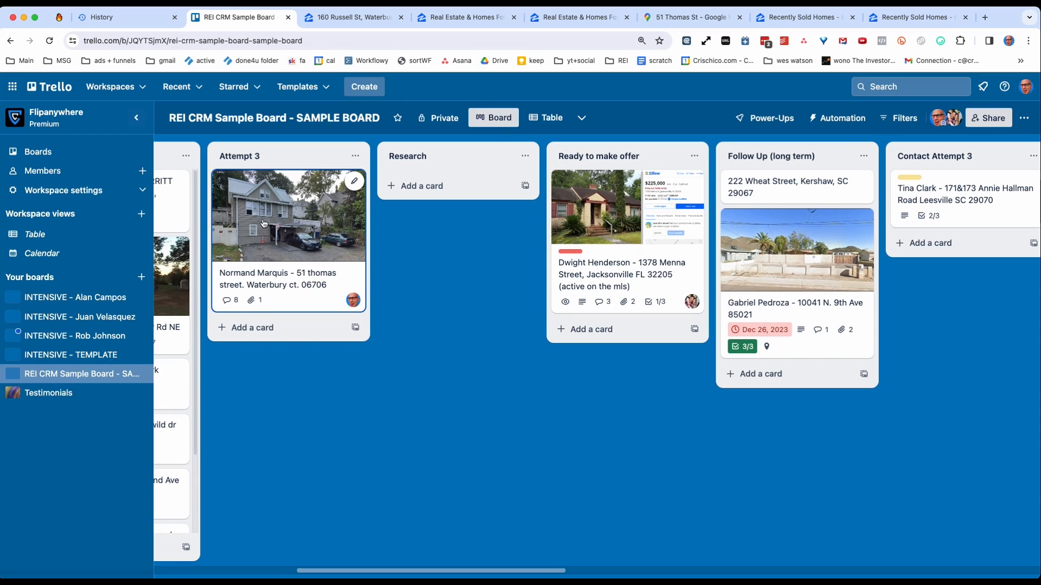
{"action": "left_click_drag", "start_coordinate": [269, 225], "coordinate": [782, 163]}
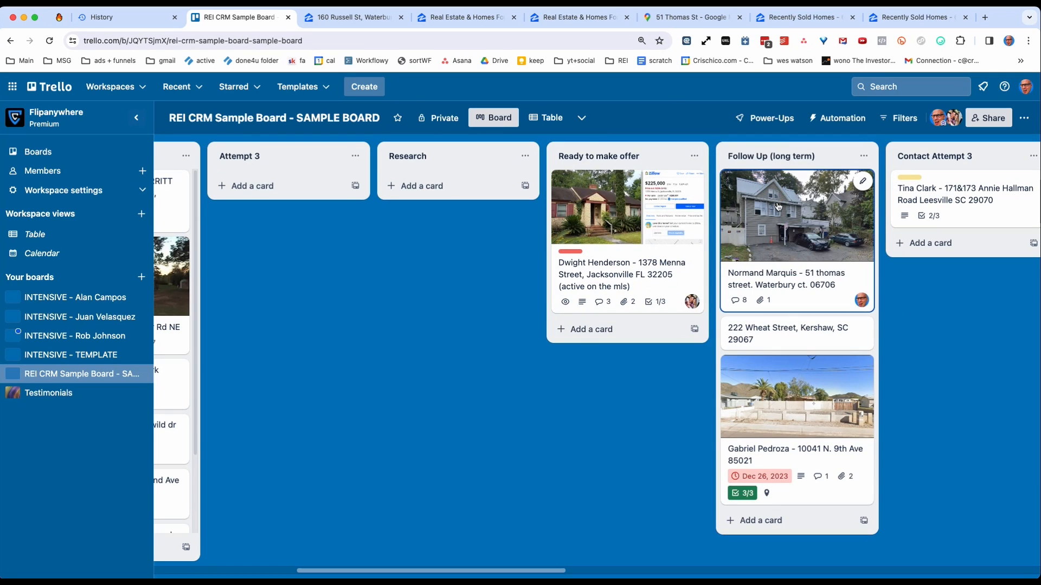
Set the Waterbury lead card's due date to April 1, 2024 and close the card.
{"action": "left_click", "coordinate": [783, 222]}
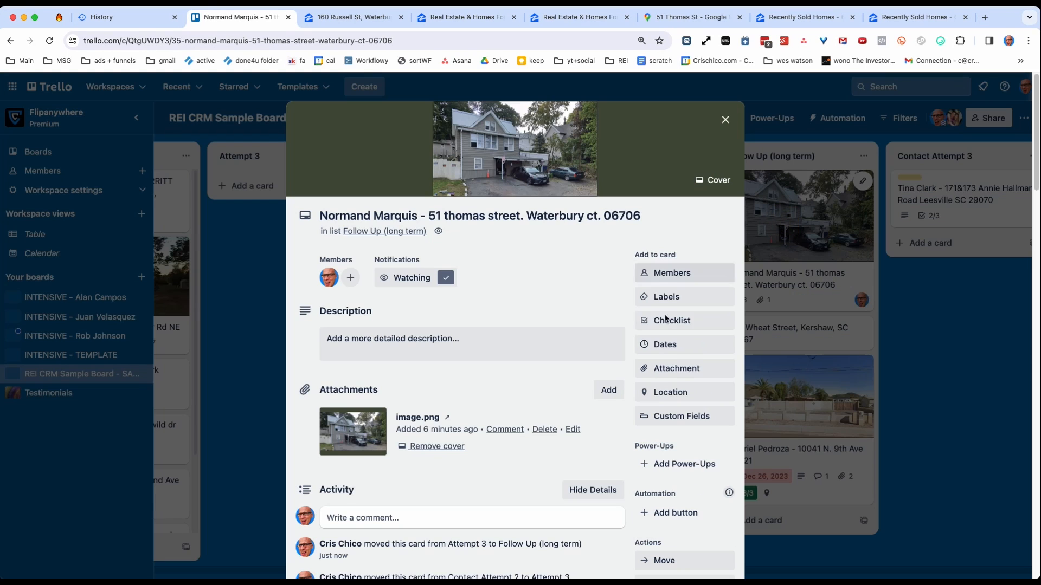
{"action": "left_click", "coordinate": [666, 345]}
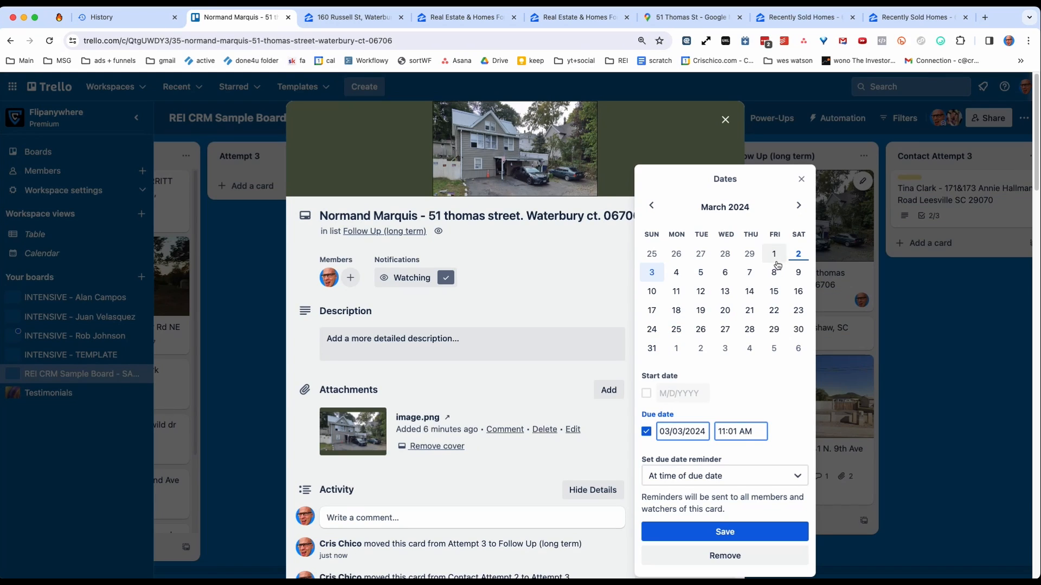
{"action": "left_click", "coordinate": [676, 349]}
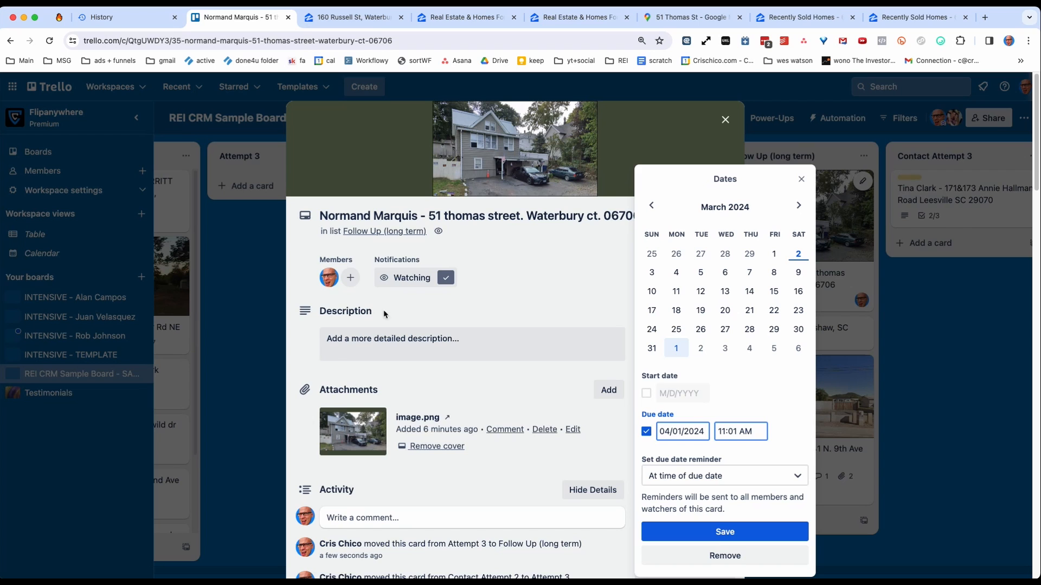
{"action": "left_click", "coordinate": [686, 533]}
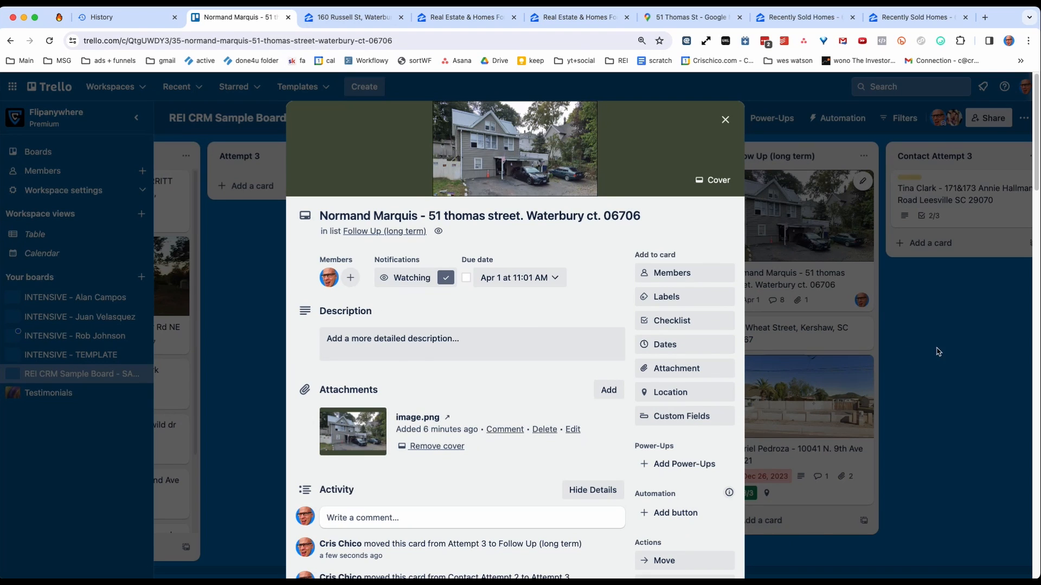
{"action": "left_click", "coordinate": [938, 352]}
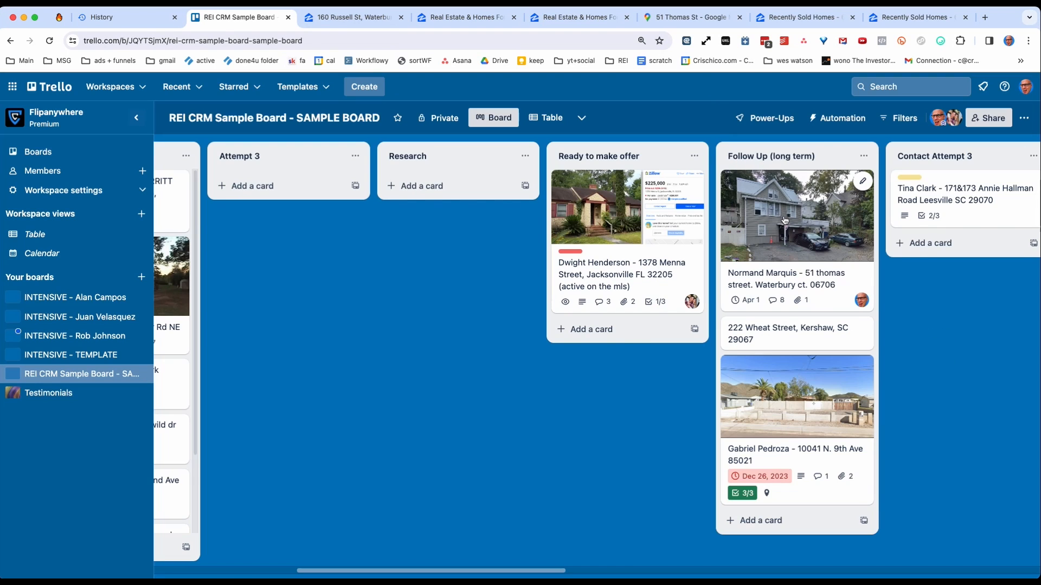
Move the Waterbury lead card from Follow Up (long term) to the Research list and remove its due date.
{"action": "left_click_drag", "start_coordinate": [784, 220], "coordinate": [428, 212]}
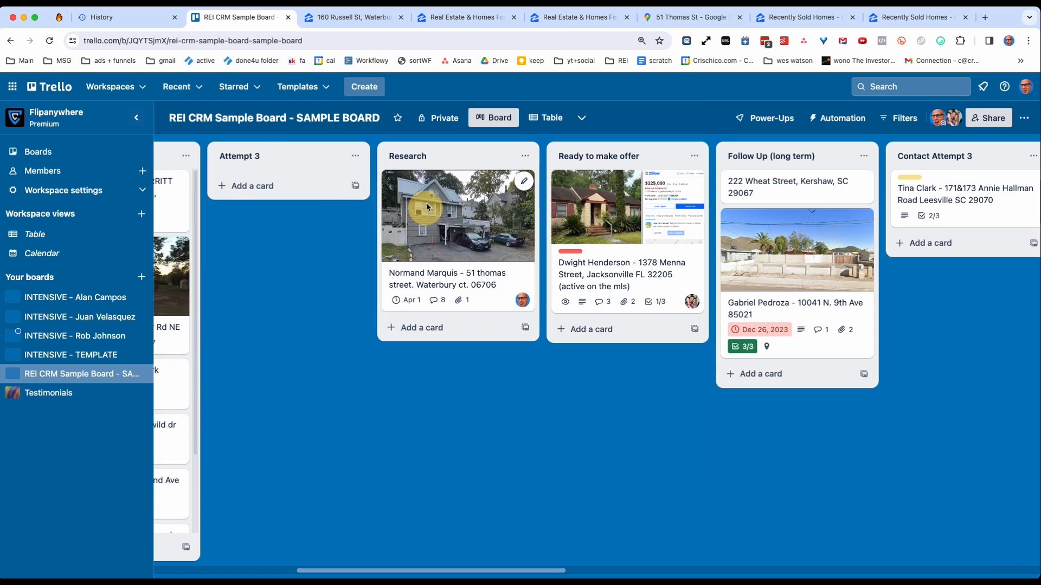
{"action": "left_click", "coordinate": [493, 241]}
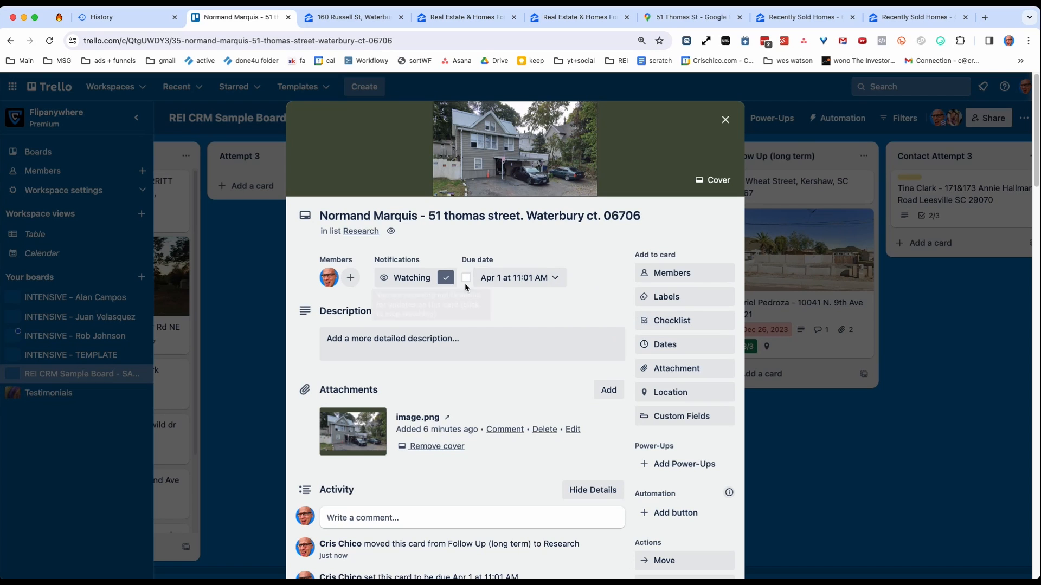
{"action": "left_click", "coordinate": [547, 283]}
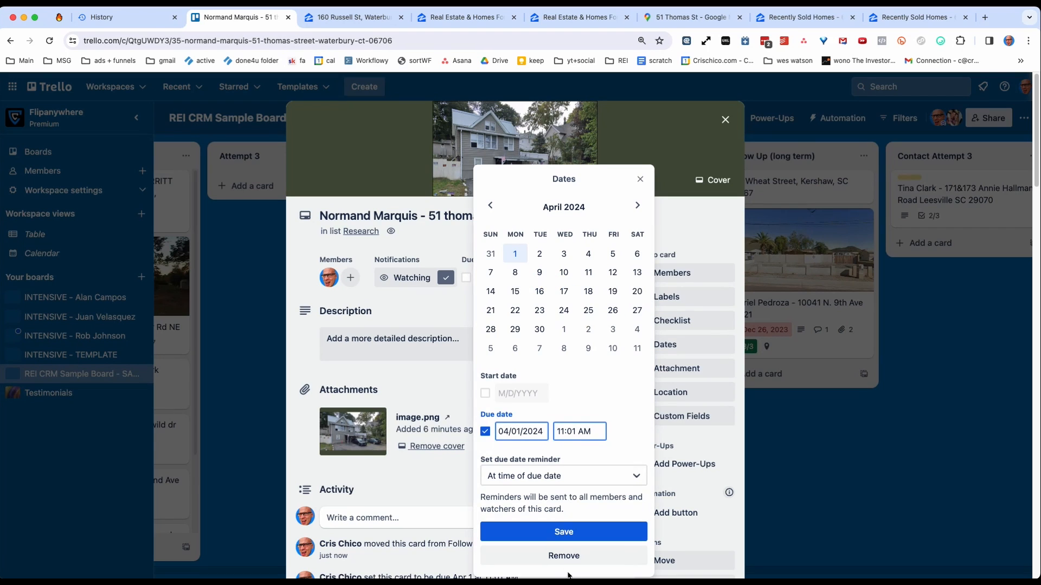
{"action": "left_click", "coordinate": [563, 556]}
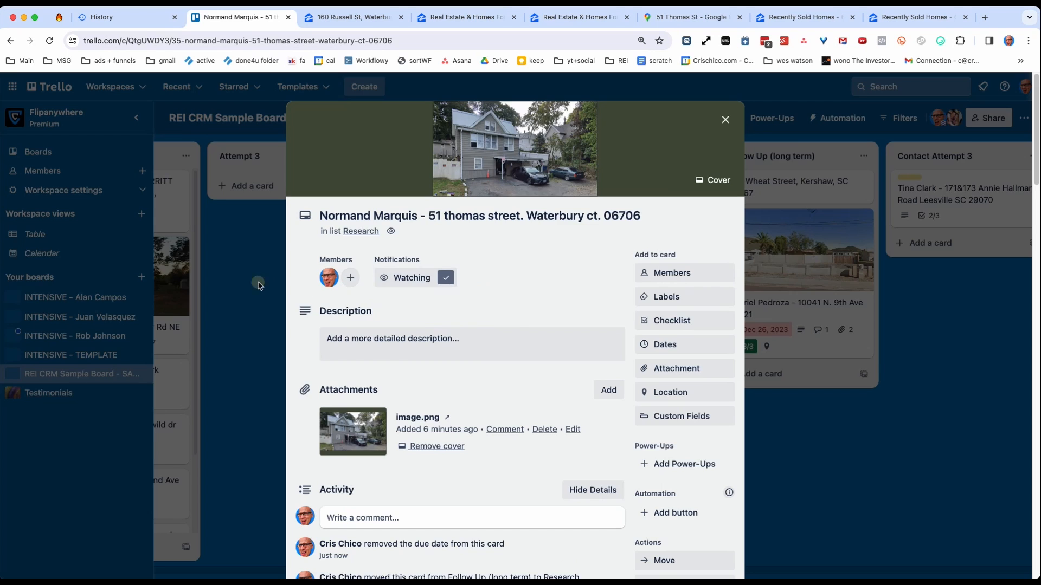
{"action": "left_click", "coordinate": [258, 284]}
{"action": "left_click", "coordinate": [462, 213]}
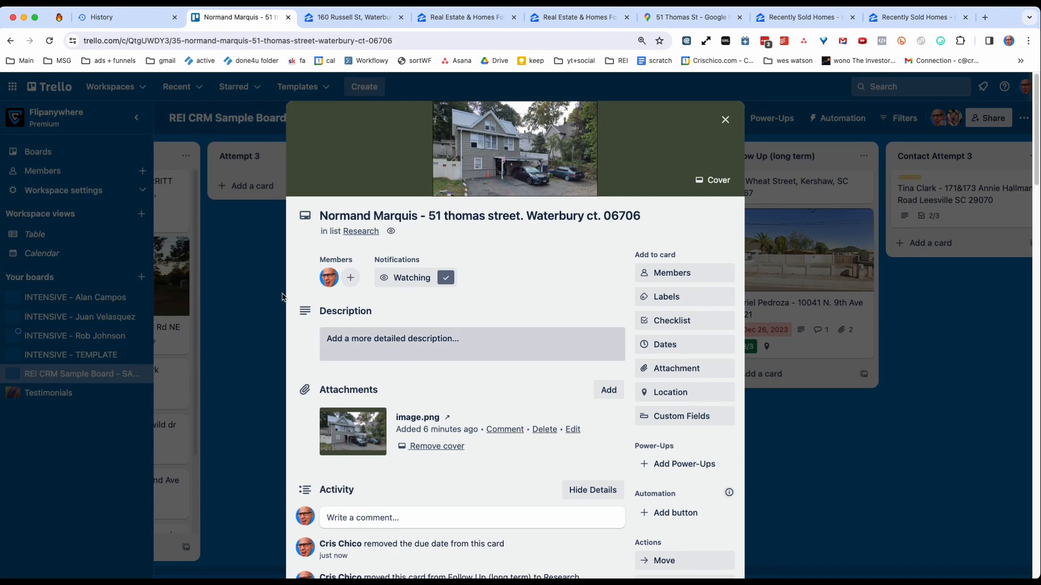
{"action": "left_click", "coordinate": [224, 292]}
{"action": "left_click", "coordinate": [453, 208]}
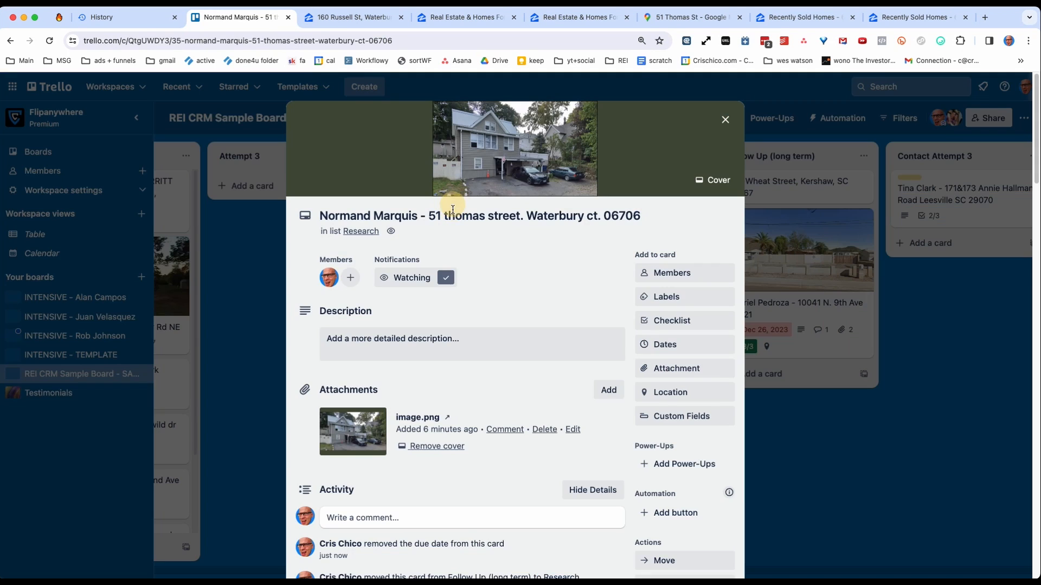
{"action": "left_click", "coordinate": [238, 298]}
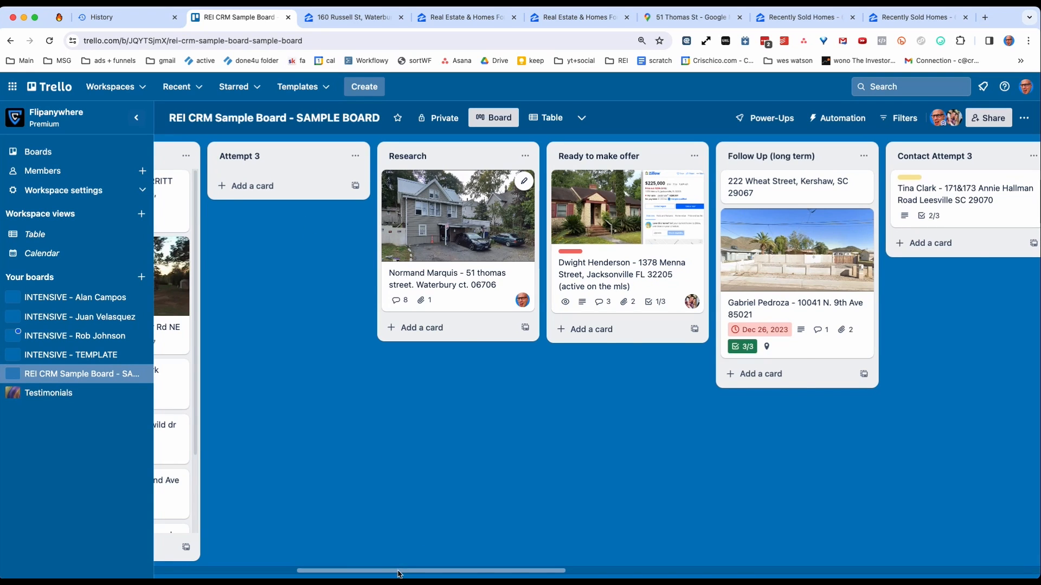
Move the Patoka and Long Beach lead cards from Contact Attempt 1 to Research, below the Waterbury card.
{"action": "left_click_drag", "start_coordinate": [403, 570], "coordinate": [262, 569]}
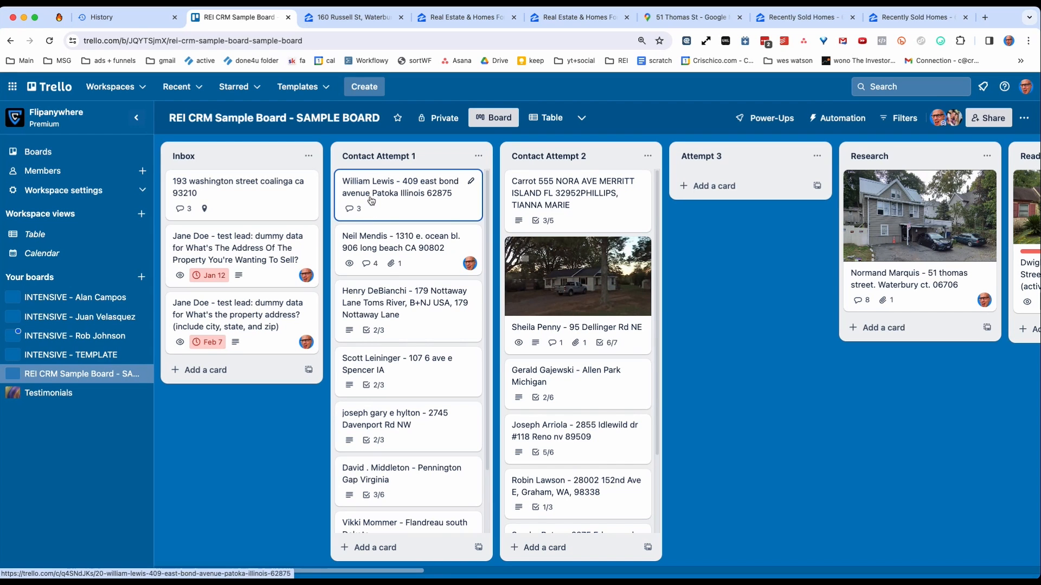
{"action": "left_click_drag", "start_coordinate": [373, 202], "coordinate": [922, 391]}
{"action": "left_click_drag", "start_coordinate": [466, 222], "coordinate": [309, 204]}
{"action": "left_click", "coordinate": [813, 461]}
{"action": "left_click", "coordinate": [960, 436]}
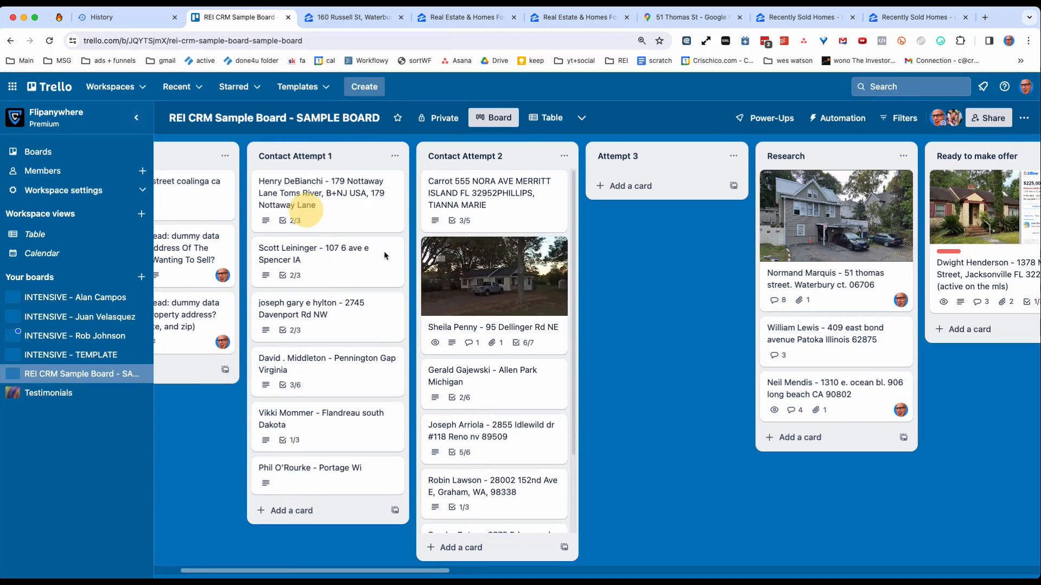
Return the Patoka and Long Beach lead cards from Research to the top of Contact Attempt 1.
{"action": "left_click_drag", "start_coordinate": [820, 399], "coordinate": [303, 192]}
{"action": "left_click_drag", "start_coordinate": [835, 334], "coordinate": [325, 181]}
{"action": "left_click_drag", "start_coordinate": [835, 227], "coordinate": [802, 206]}
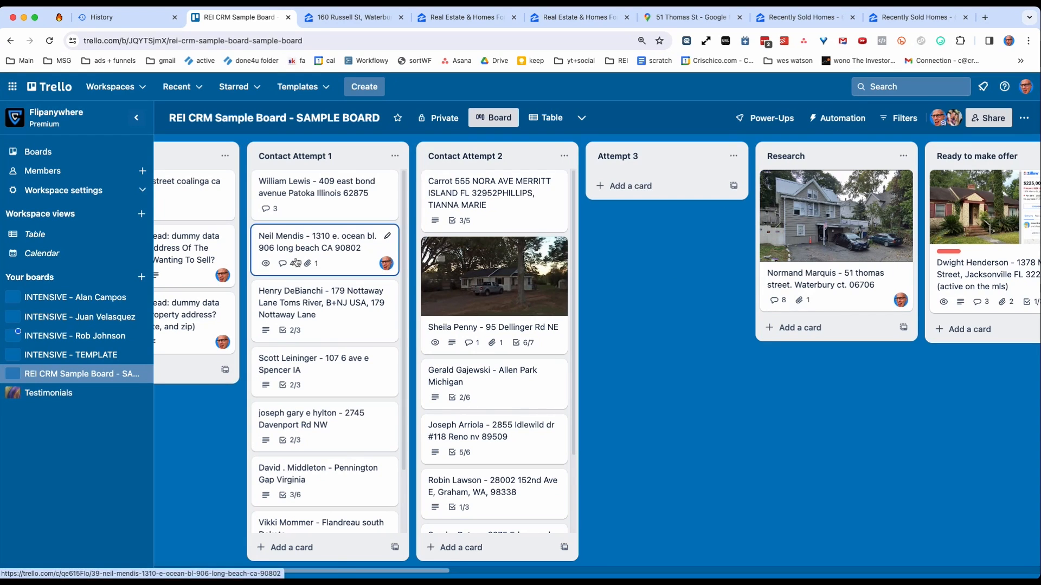
Move the Toms River lead card into Research and bring it back to the top of Contact Attempt 1.
{"action": "left_click_drag", "start_coordinate": [298, 301], "coordinate": [780, 339]}
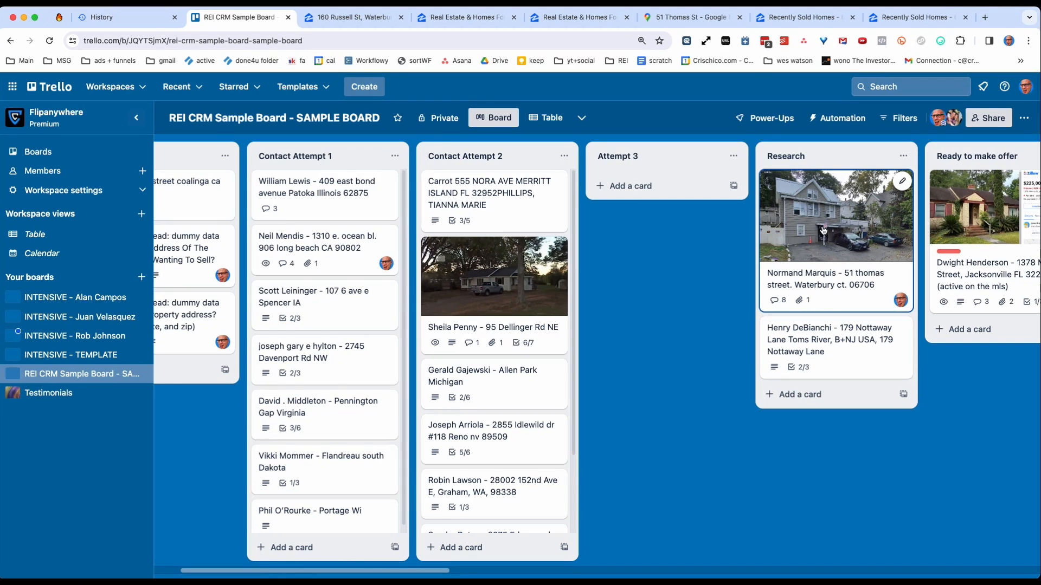
{"action": "left_click_drag", "start_coordinate": [815, 351], "coordinate": [325, 191]}
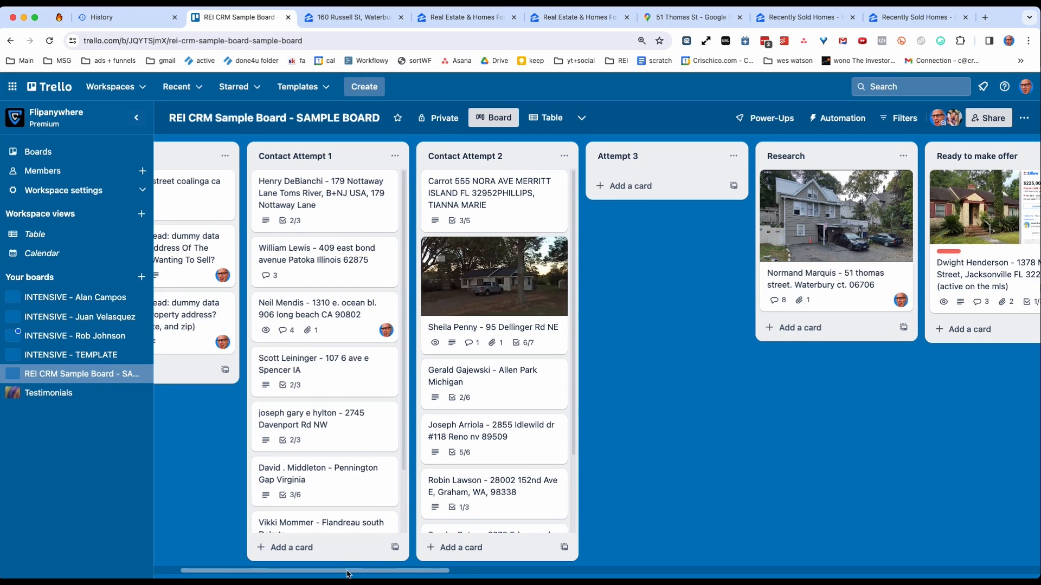
{"action": "mouse_move", "coordinate": [350, 574]}
{"action": "left_mouse_down"}
{"action": "mouse_move", "coordinate": [407, 572]}
{"action": "mouse_move", "coordinate": [365, 573]}
{"action": "left_mouse_up"}
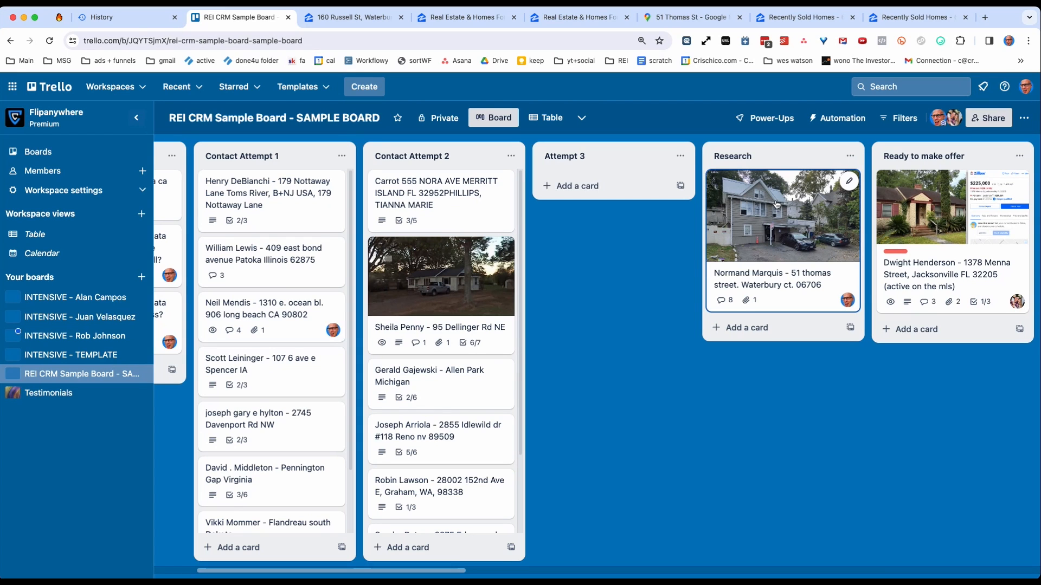
Move the Patoka, Spencer, Pennington Gap and Davenport lead cards from Contact Attempt 1 into the Research list.
{"action": "left_click_drag", "start_coordinate": [250, 265], "coordinate": [783, 336]}
{"action": "left_click_drag", "start_coordinate": [233, 315], "coordinate": [756, 399]}
{"action": "left_click_drag", "start_coordinate": [309, 374], "coordinate": [801, 442]}
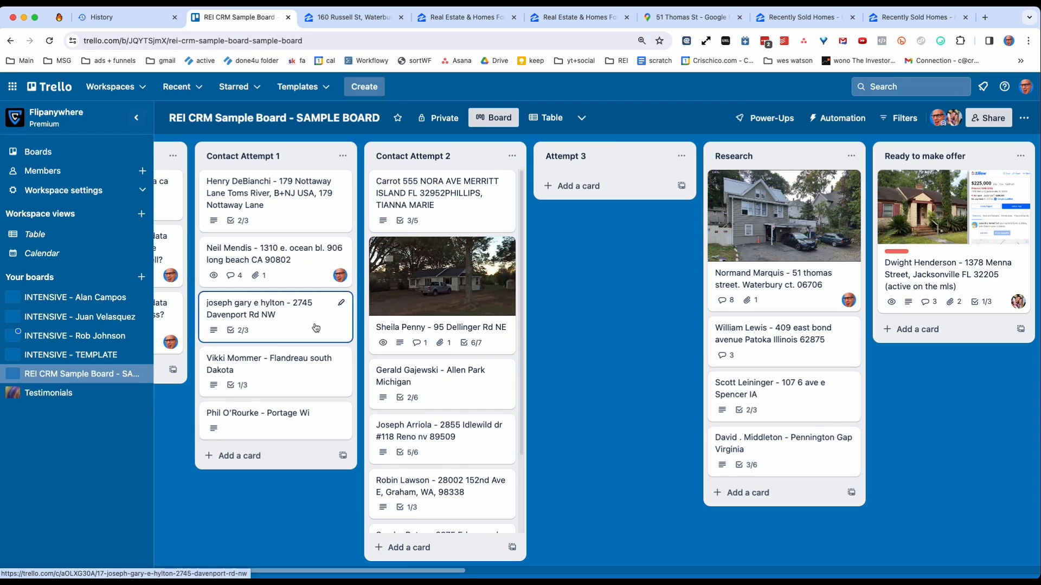
{"action": "left_click_drag", "start_coordinate": [315, 327], "coordinate": [801, 507]}
Return the Pennington Gap, Spencer and Patoka lead cards to Contact Attempt 1 and place the Davenport lead card in Inbox.
{"action": "left_click_drag", "start_coordinate": [721, 434], "coordinate": [251, 306]}
{"action": "left_click_drag", "start_coordinate": [770, 388], "coordinate": [274, 314]}
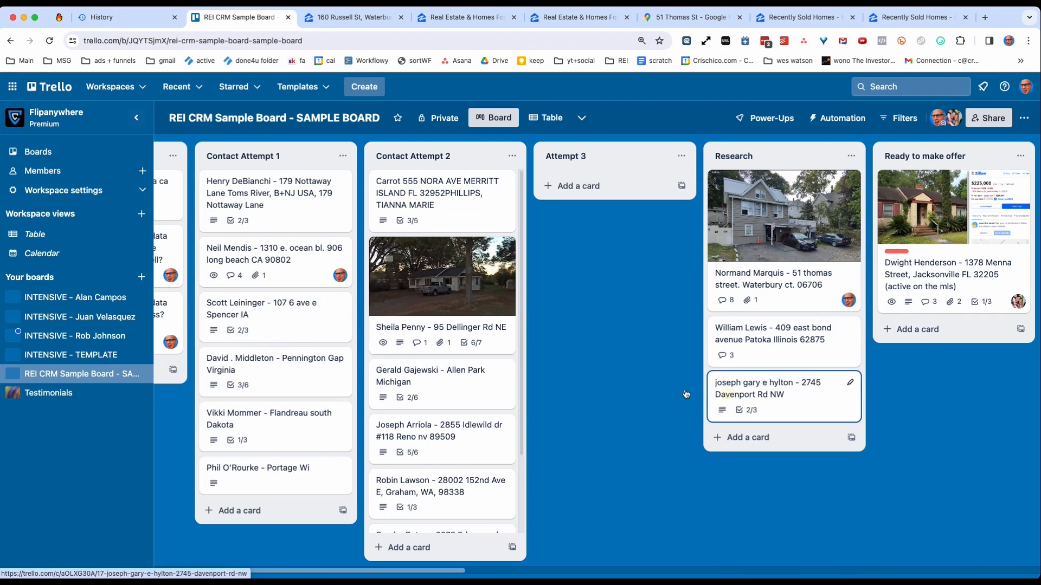
{"action": "left_click_drag", "start_coordinate": [686, 394], "coordinate": [255, 315]}
{"action": "left_click_drag", "start_coordinate": [938, 327], "coordinate": [411, 278]}
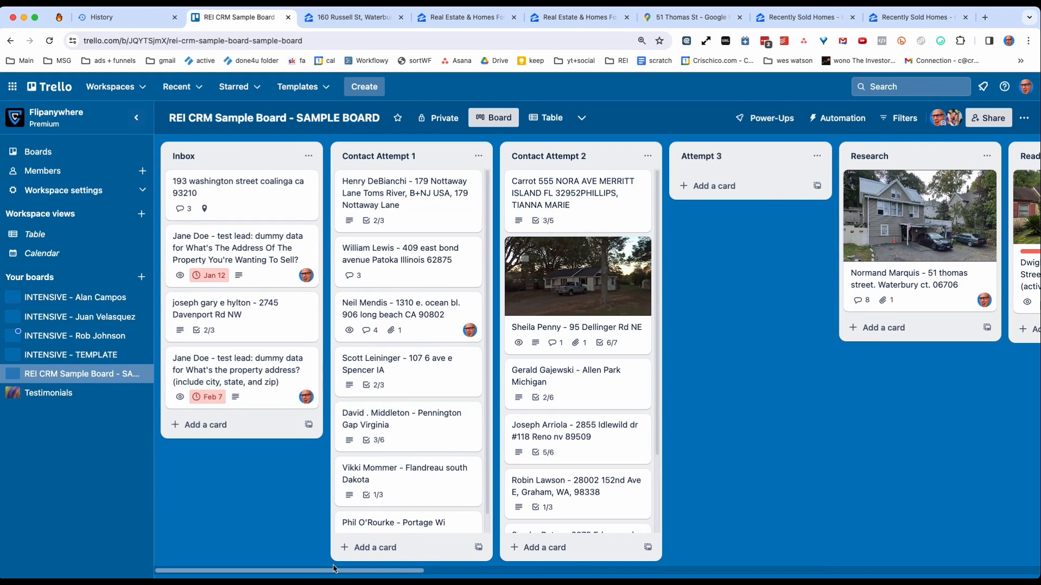
Save a comment on the Waterbury lead card reading "call to make offer of 95k" with "oppos 30k" on a second line.
{"action": "left_click_drag", "start_coordinate": [332, 570], "coordinate": [387, 570]}
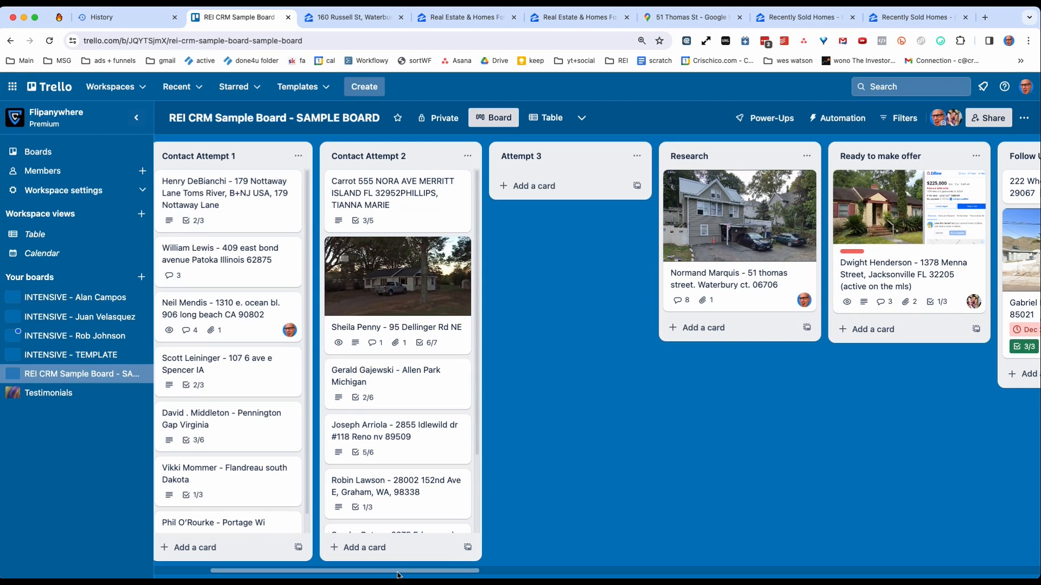
{"action": "left_click_drag", "start_coordinate": [398, 572], "coordinate": [406, 575]}
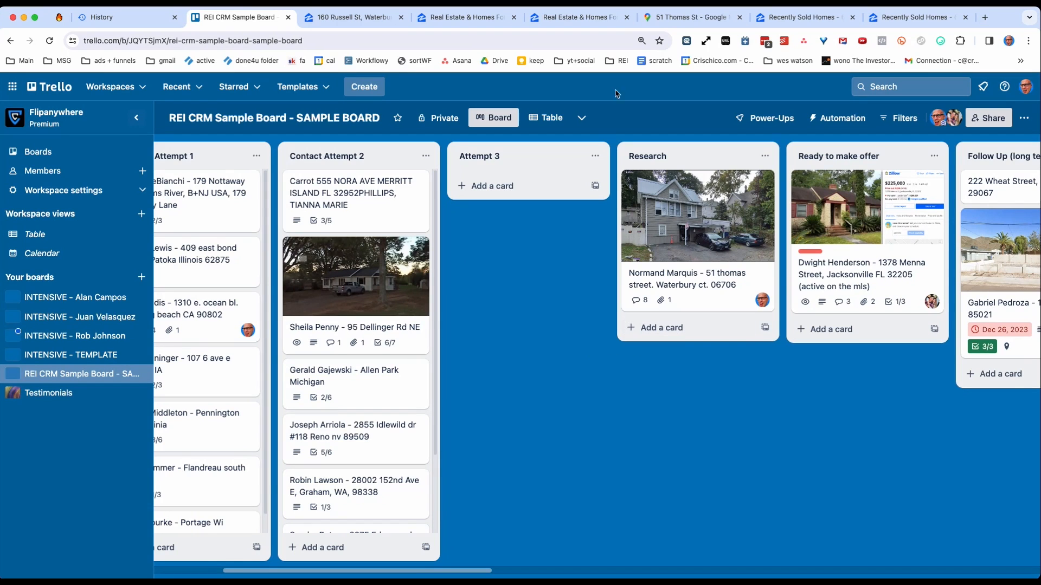
{"action": "left_click", "coordinate": [685, 198]}
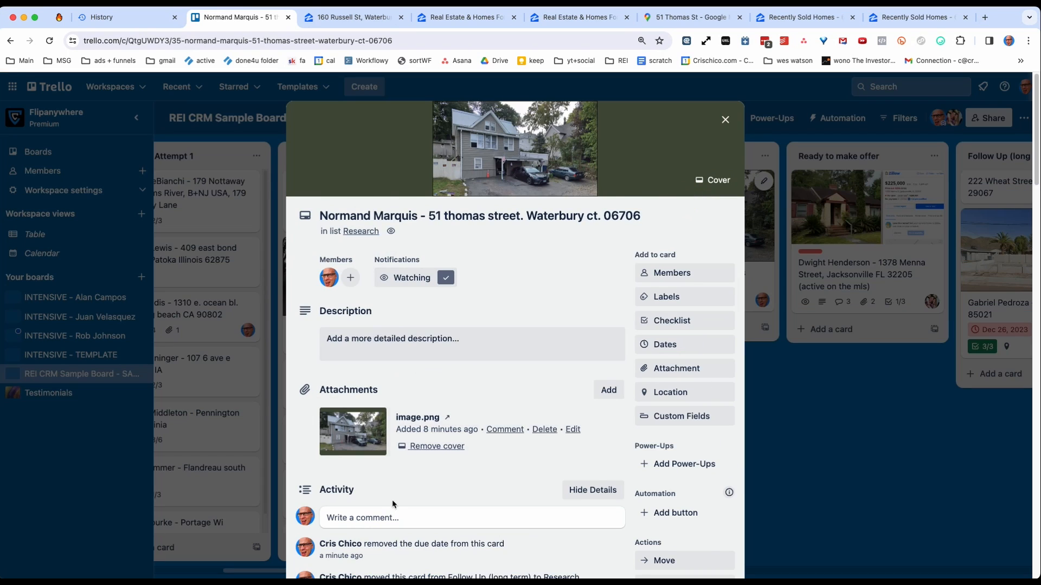
{"action": "left_click", "coordinate": [383, 458]}
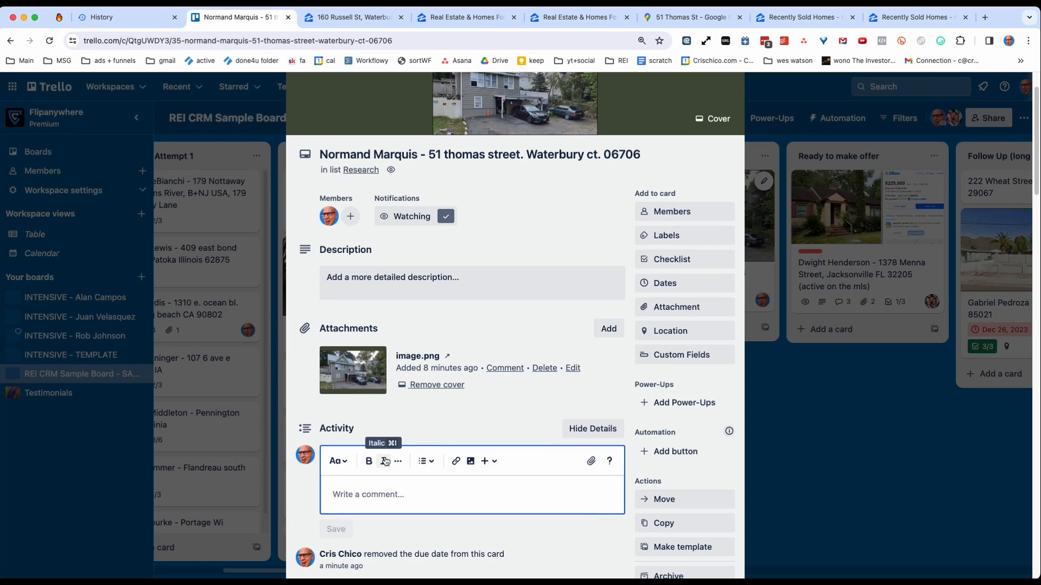
{"action": "type", "text": "call to make offer of 9"}
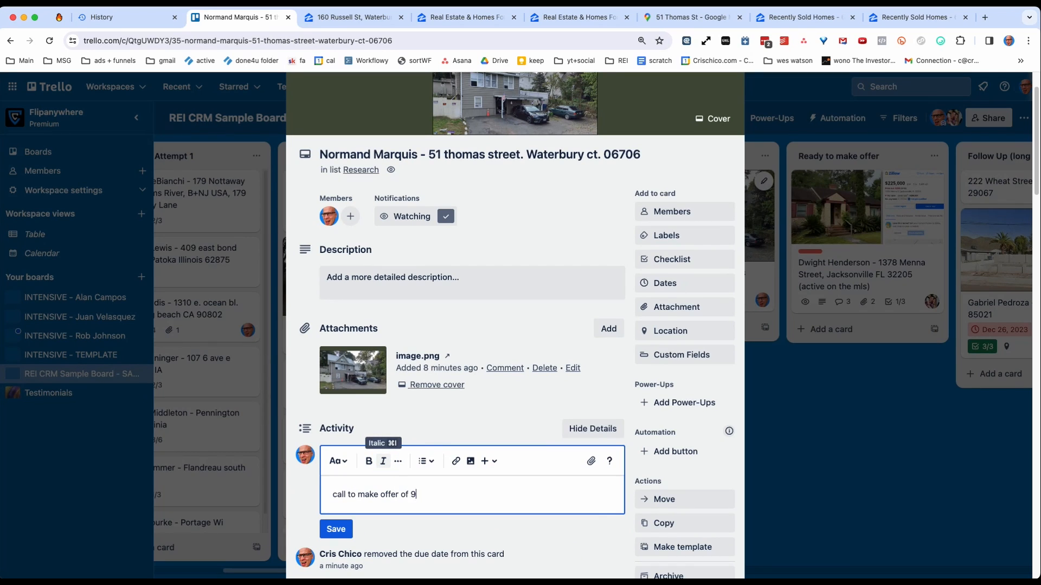
{"action": "type", "text": "5k"}
{"action": "key", "text": "Return"}
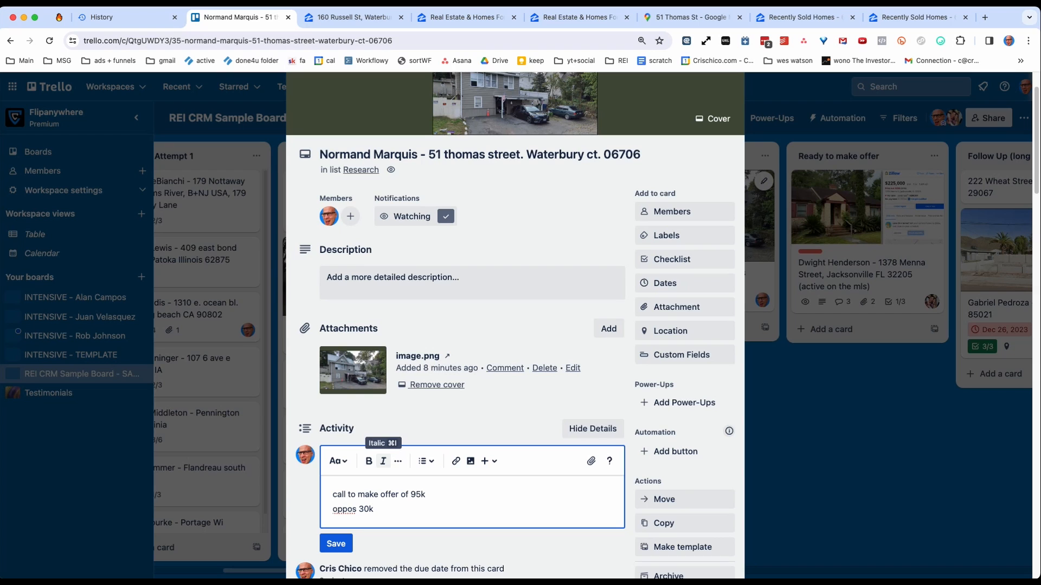
{"action": "left_click", "coordinate": [336, 544]}
{"action": "left_click", "coordinate": [762, 484]}
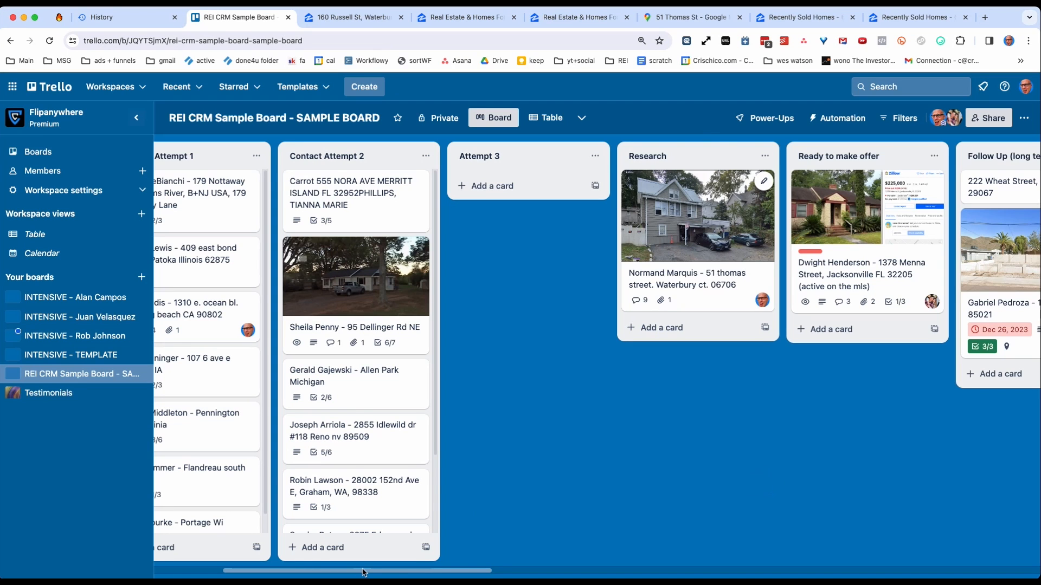
Move the Waterbury lead card from Research to the top of the Ready to make offer list.
{"action": "left_click_drag", "start_coordinate": [363, 572], "coordinate": [460, 568]}
{"action": "left_click_drag", "start_coordinate": [361, 230], "coordinate": [515, 218]}
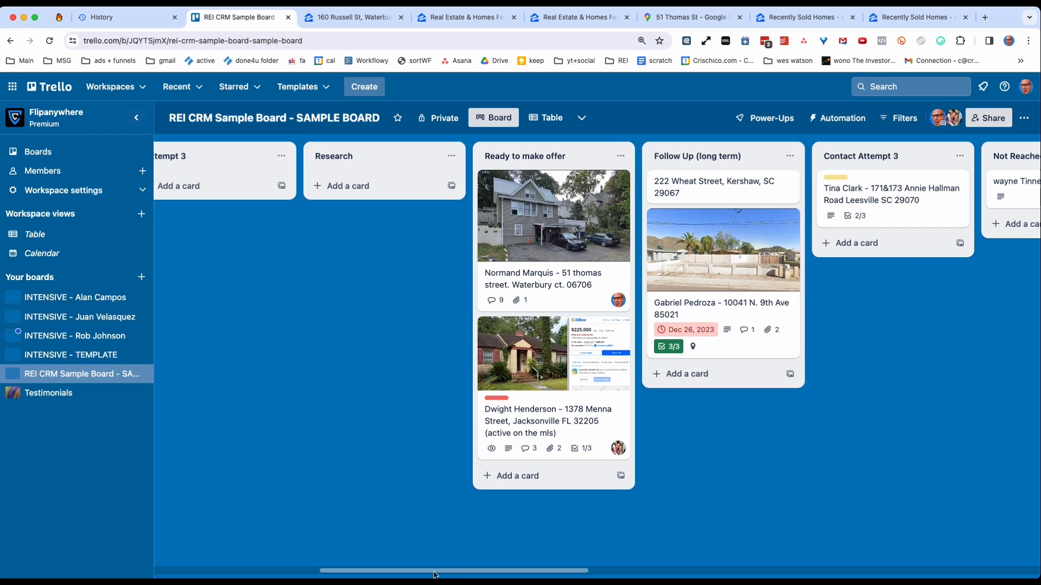
Add a list titled "In Negotiation" and position it between Ready to make offer and Follow Up (long term).
{"action": "left_click_drag", "start_coordinate": [434, 575], "coordinate": [507, 567]}
{"action": "double_click", "coordinate": [486, 460]}
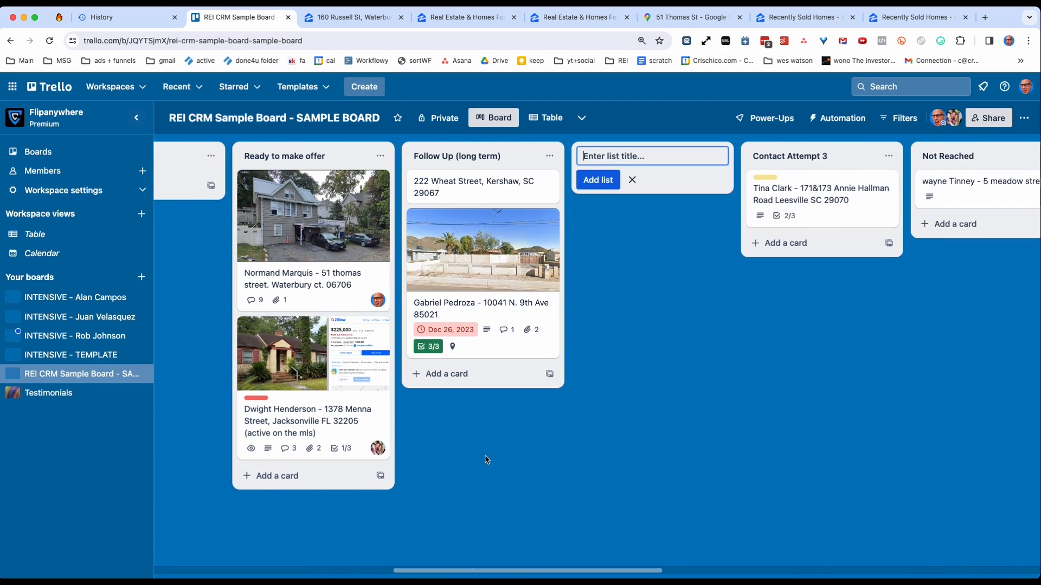
{"action": "type", "text": "In Negotiation"}
{"action": "key", "text": "Return"}
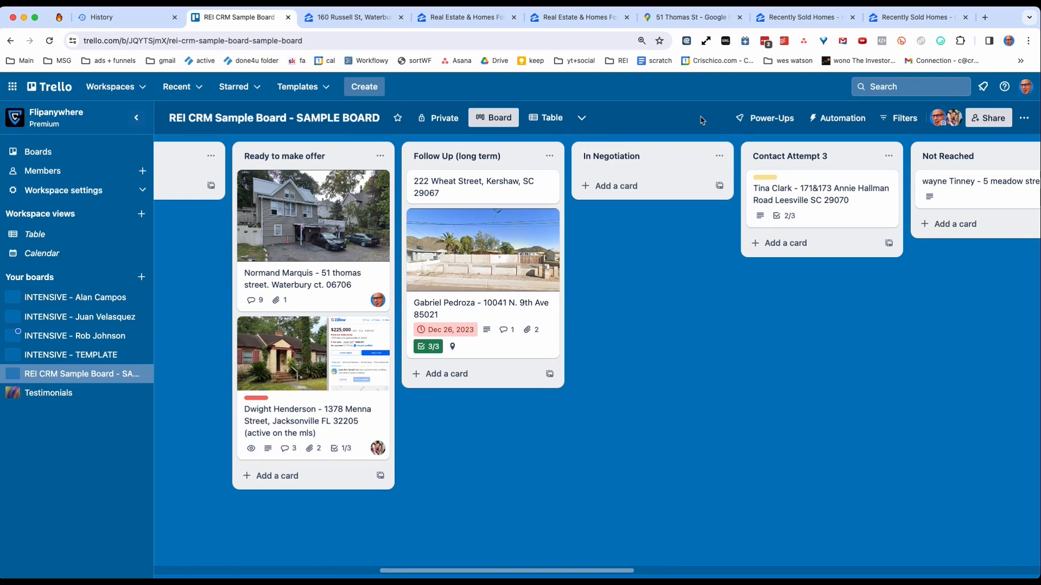
{"action": "left_click_drag", "start_coordinate": [622, 163], "coordinate": [443, 158]}
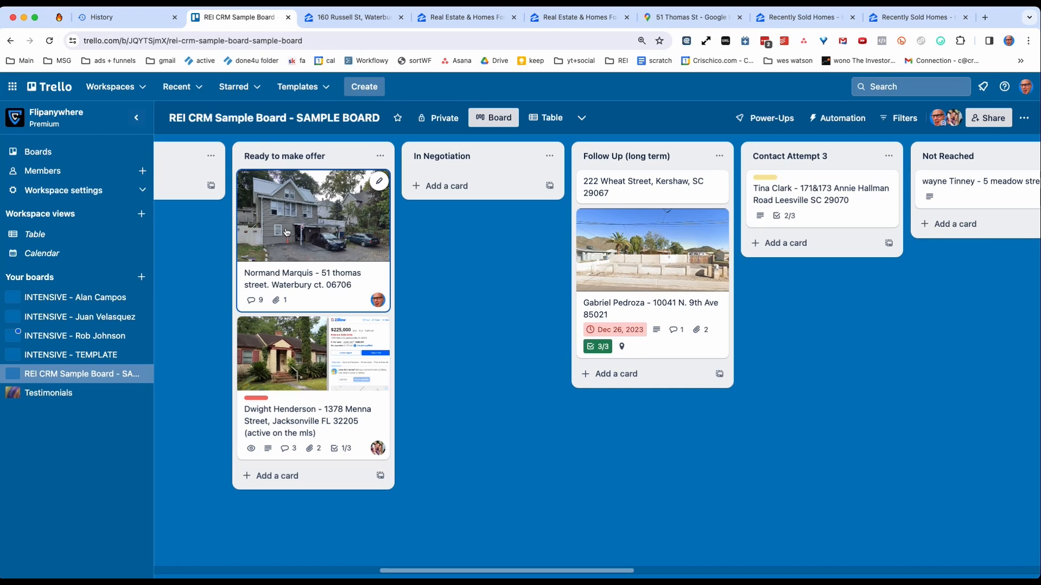
Move the Waterbury lead card from Ready to make offer to In Negotiation and start a new comment on it.
{"action": "left_click_drag", "start_coordinate": [286, 232], "coordinate": [457, 217]}
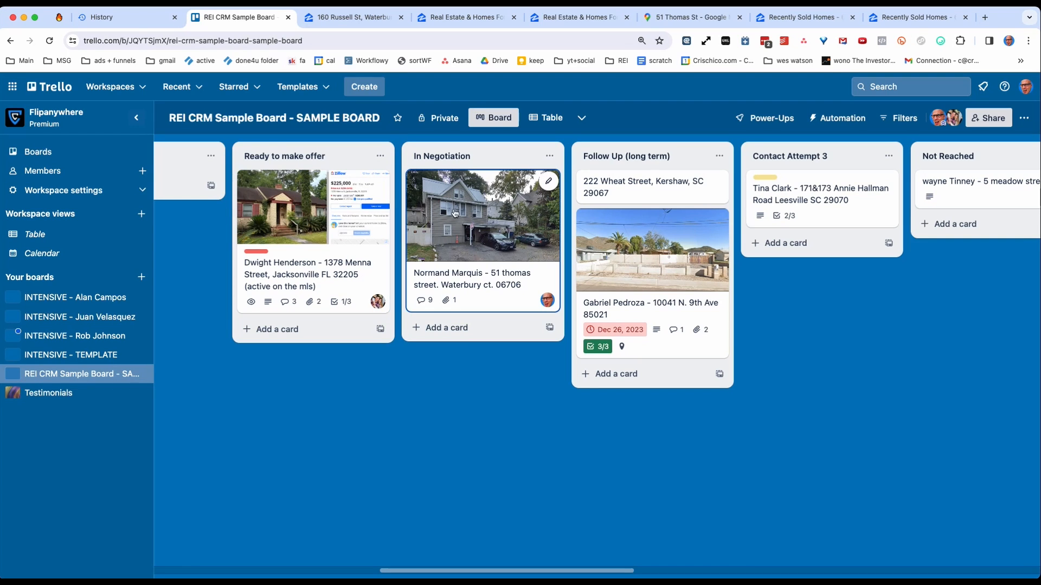
{"action": "left_click", "coordinate": [476, 216]}
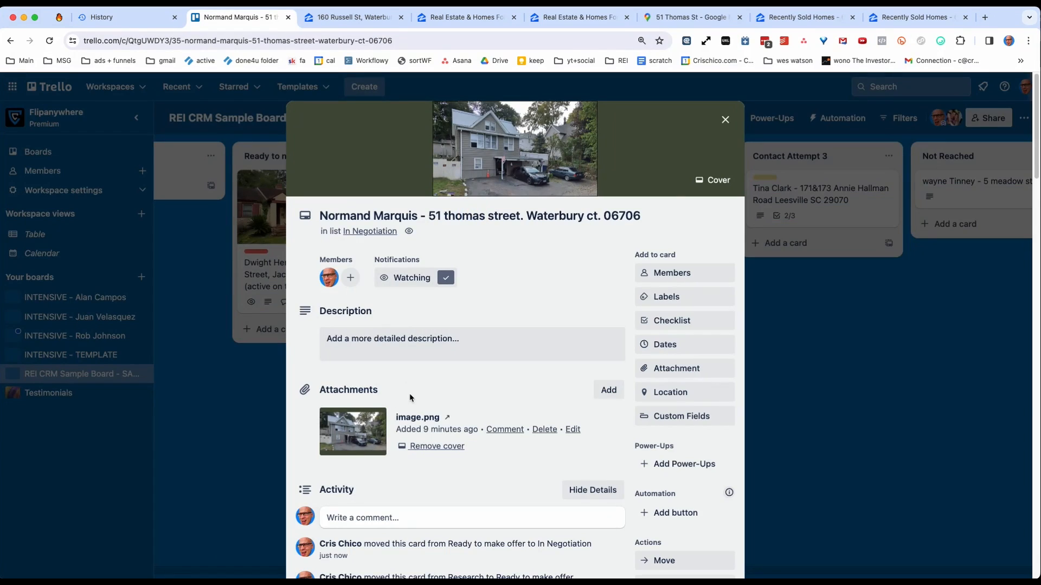
{"action": "scroll", "coordinate": [401, 396], "scroll_direction": "down", "scroll_amount": 4}
{"action": "left_click", "coordinate": [376, 330]}
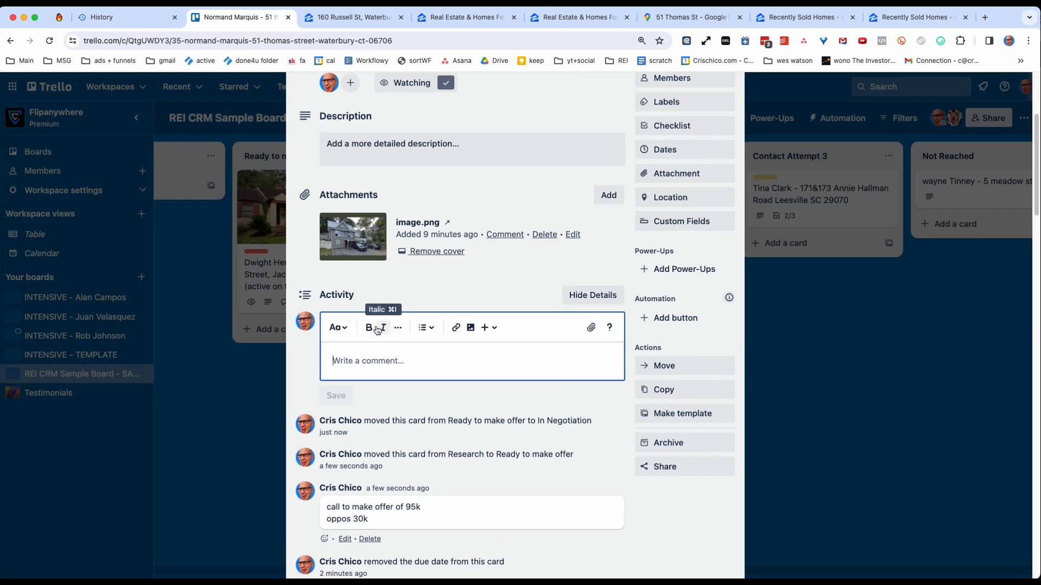
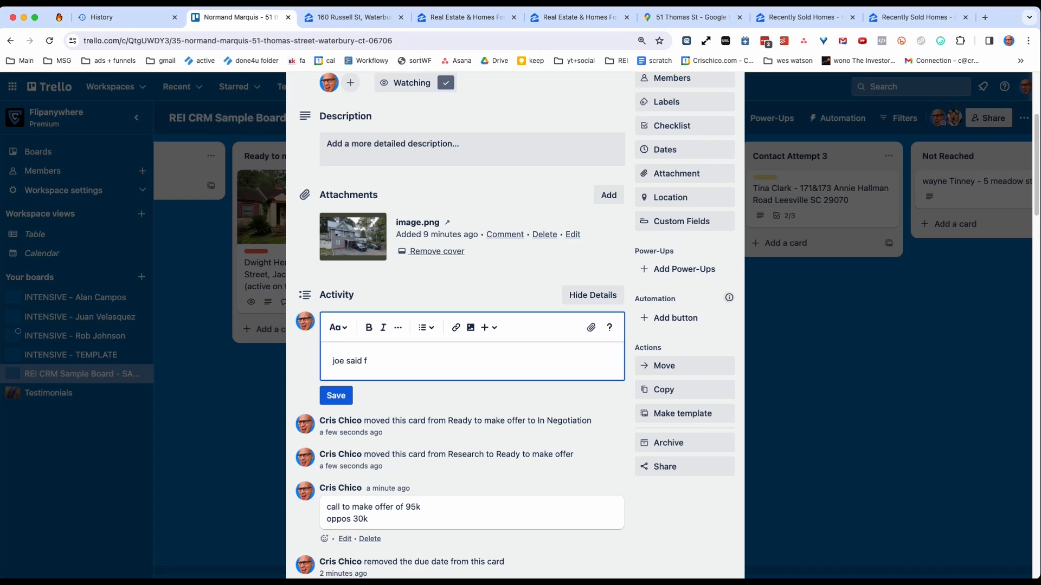
Comment that the seller "said fu but now is considering it, wants a divorce and selling hte house is the best way to get rid of his wife".
{"action": "type", "text": "u but now is considering it, wants a diro"}
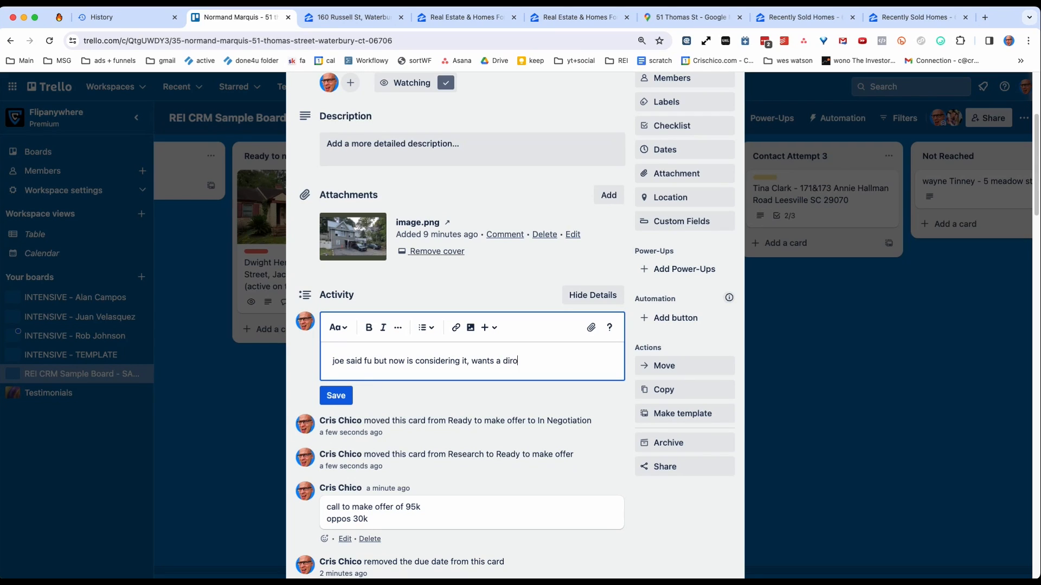
{"action": "key", "text": "BackSpace"}
{"action": "key", "text": "BackSpace"}
{"action": "type", "text": "vorce and selling hte h"}
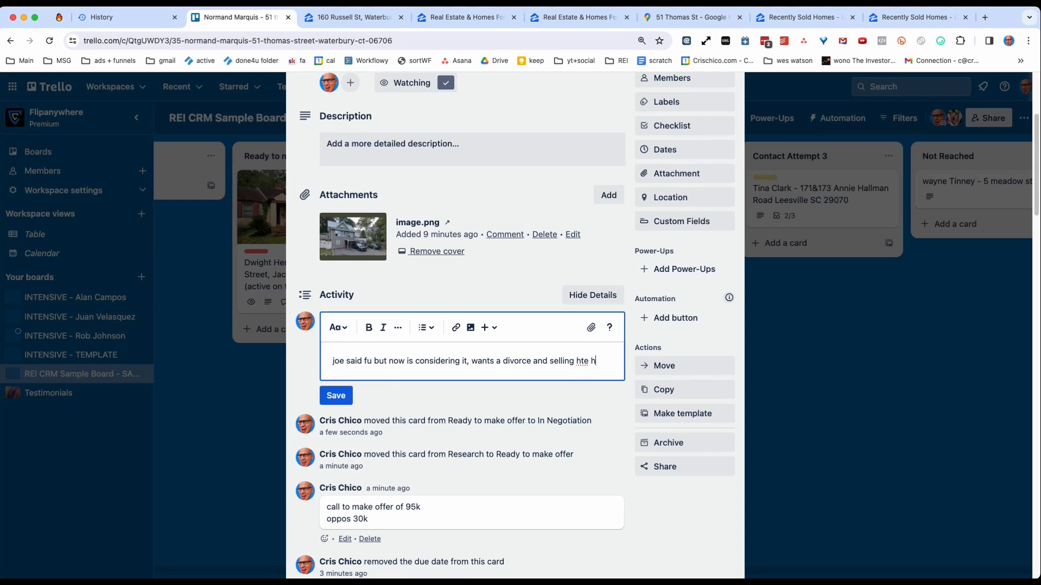
{"action": "type", "text": "ouse is the best way to get rid of his"}
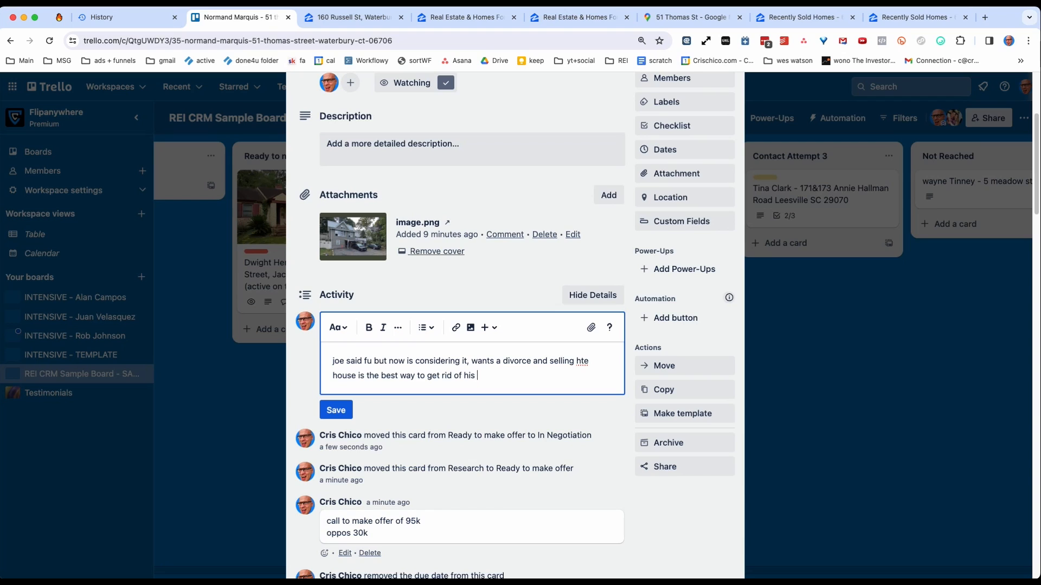
{"action": "key", "text": "Return"}
{"action": "key", "text": "Return"}
Add separate comment paragraphs reading "made offer of 35k", "he is at 40k" and "call back to see if you can close it at 35k".
{"action": "type", "text": "made of"}
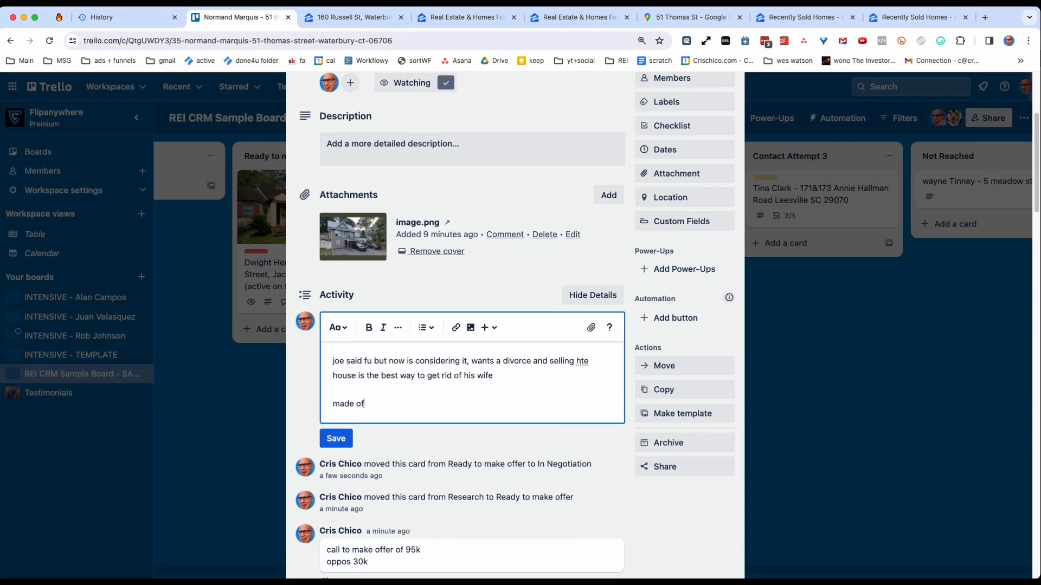
{"action": "type", "text": "fer of 35k"}
{"action": "key", "text": "Return"}
{"action": "key", "text": "Return"}
{"action": "type", "text": "he "}
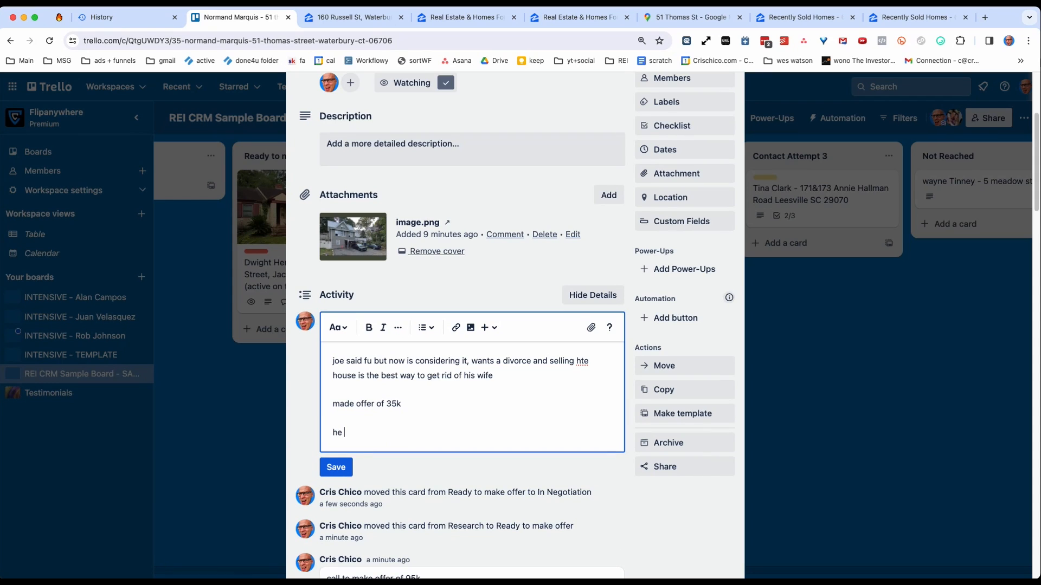
{"action": "type", "text": "is at 40k"}
{"action": "key", "text": "Return"}
{"action": "key", "text": "Return"}
{"action": "type", "text": "call back to s"}
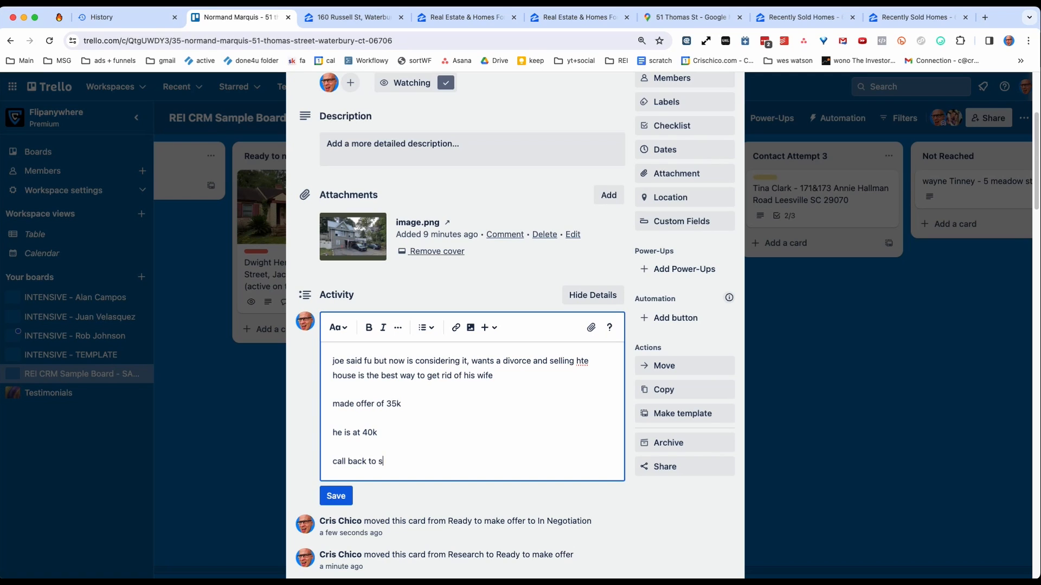
{"action": "type", "text": "ee wh"}
{"action": "key", "text": "BackSpace"}
{"action": "type", "text": "if you can close it at 35k"}
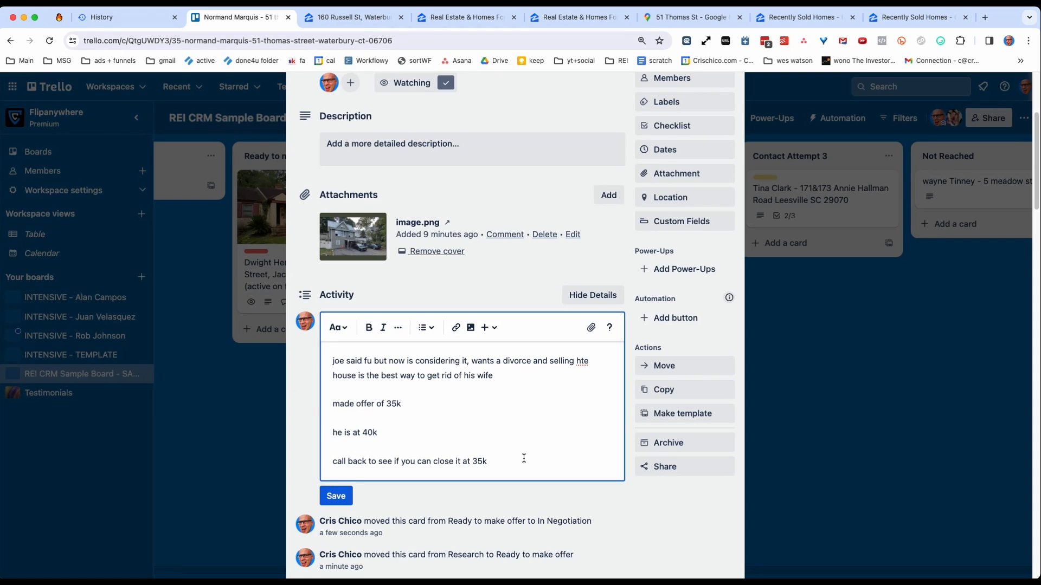
Try out a team member mention on a new line of the comment and delete it again.
{"action": "key", "text": "Return"}
{"action": "key", "text": "Return"}
{"action": "key", "text": "BackSpace"}
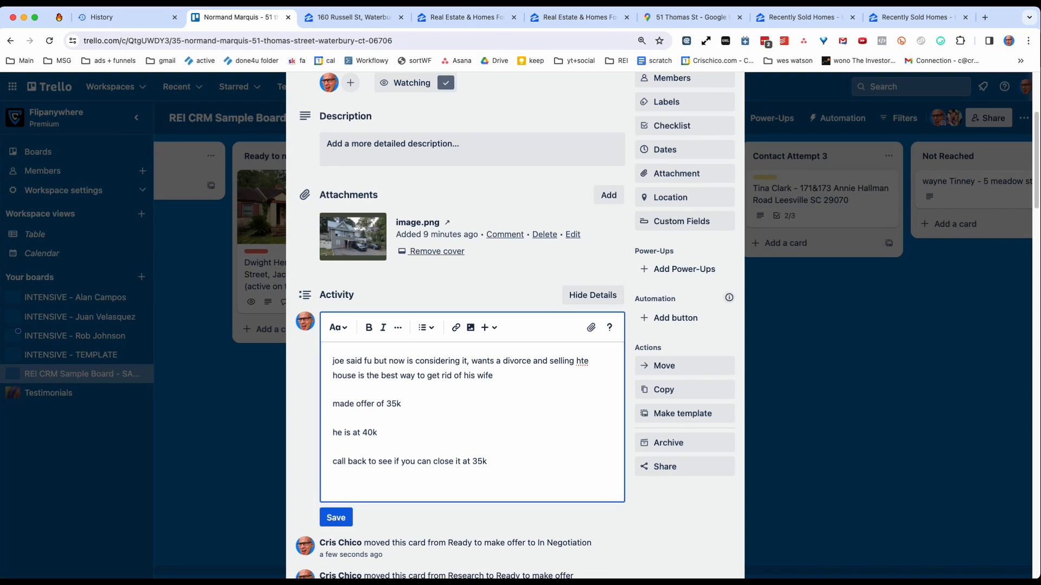
{"action": "type", "text": "@jean"}
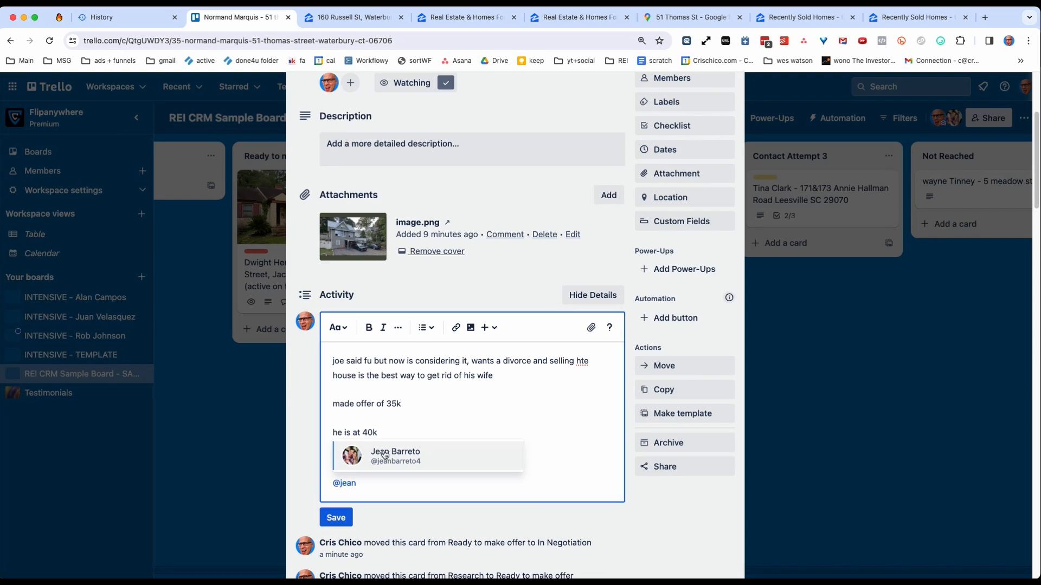
{"action": "left_click", "coordinate": [425, 454]}
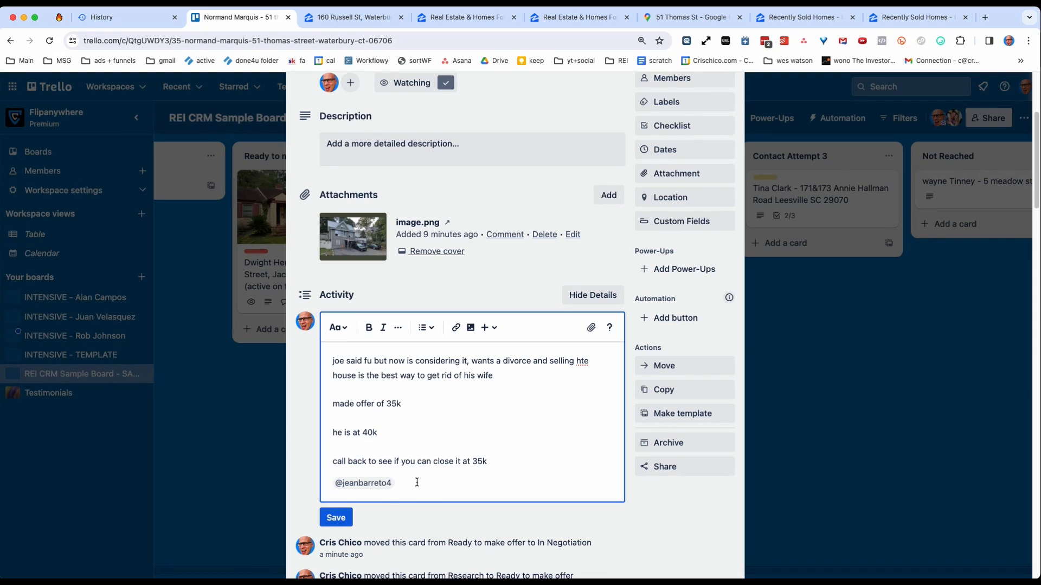
{"action": "left_click_drag", "start_coordinate": [412, 487], "coordinate": [309, 487]}
{"action": "key", "text": "BackSpace"}
{"action": "key", "text": "BackSpace"}
Save the negotiation comment on the Waterbury lead card and close the card.
{"action": "left_click", "coordinate": [336, 496]}
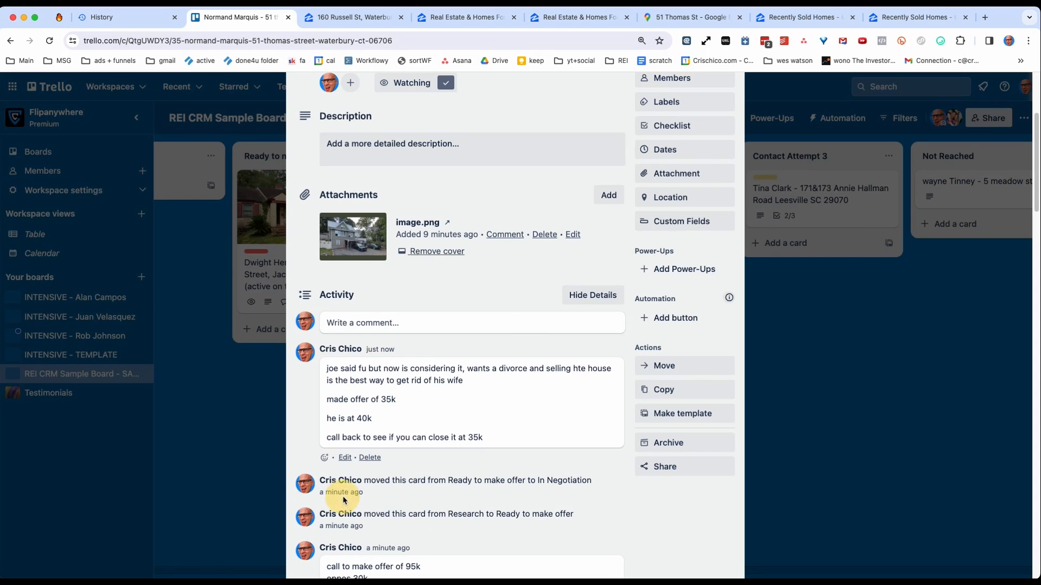
{"action": "left_click", "coordinate": [236, 459]}
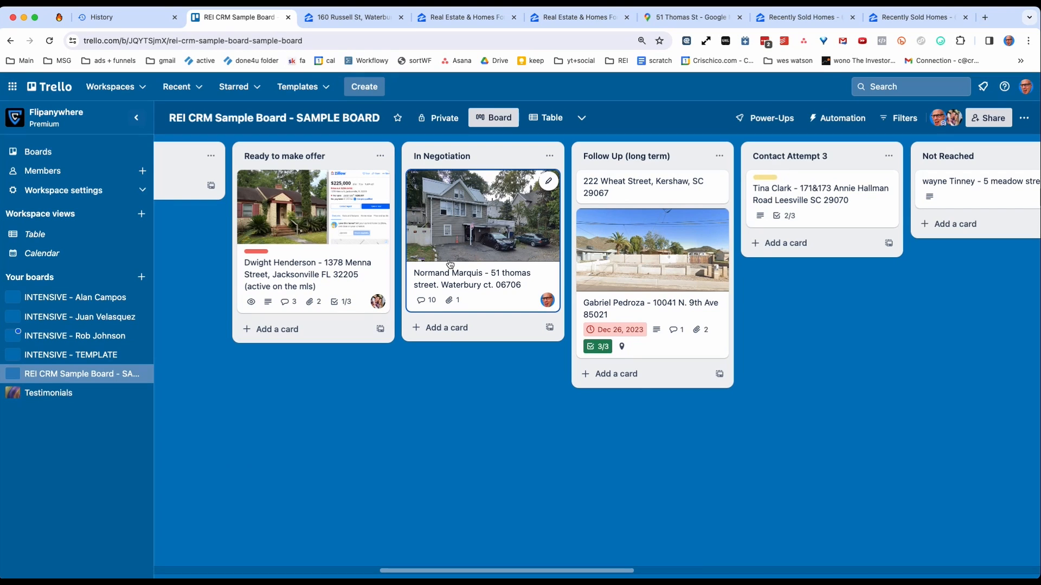
{"action": "left_click", "coordinate": [454, 329]}
{"action": "left_click", "coordinate": [348, 424]}
Add a list titled "Send Contract" and position it between In Negotiation and Follow Up (long term).
{"action": "double_click", "coordinate": [481, 424]}
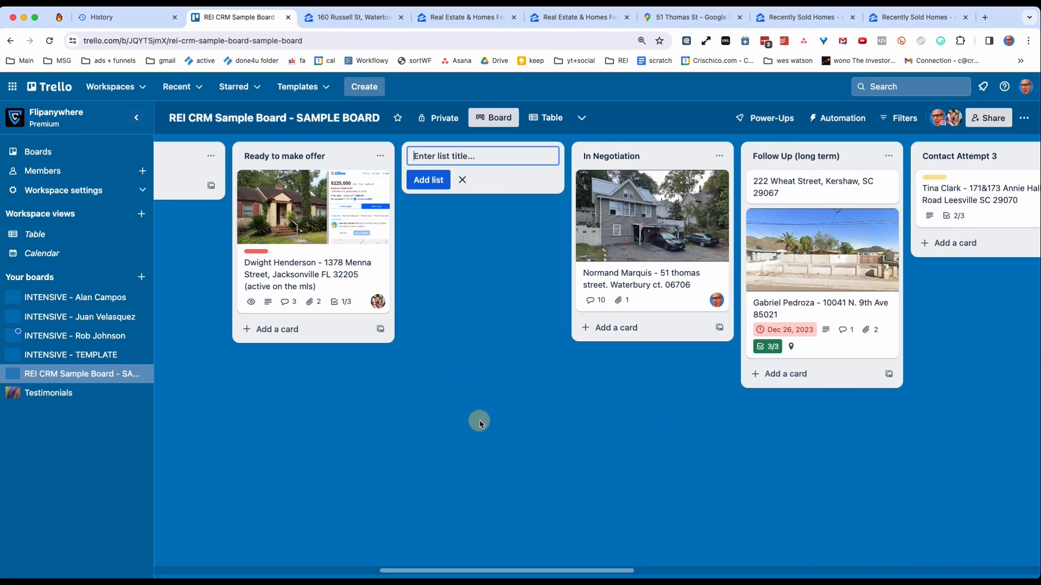
{"action": "type", "text": "Send Contract"}
{"action": "left_click", "coordinate": [471, 291]}
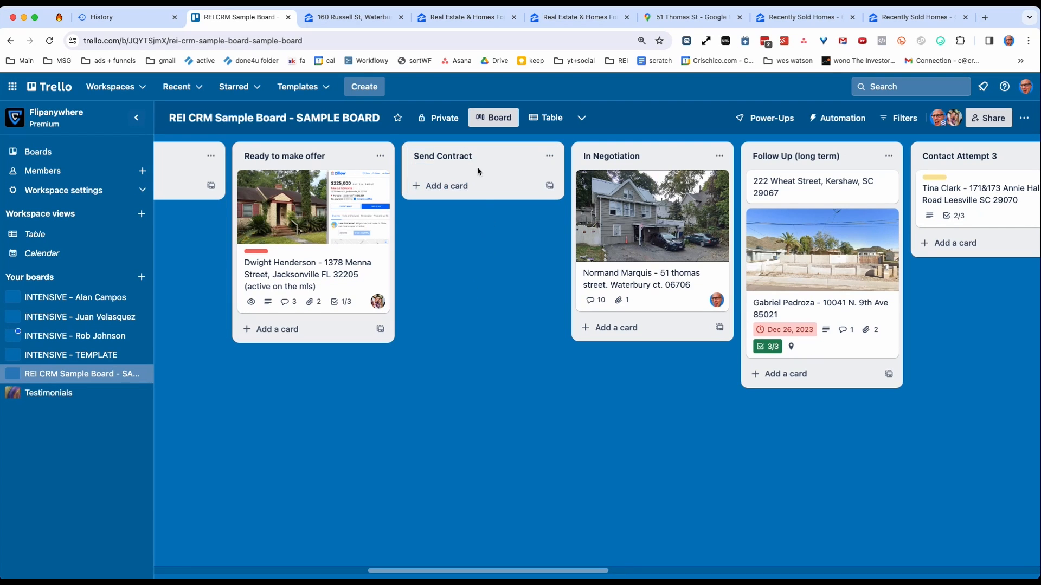
{"action": "left_click_drag", "start_coordinate": [478, 171], "coordinate": [645, 158]}
Move the Waterbury lead card to Send Contract and place the Allen Park, Reno and Graham lead cards in In Negotiation.
{"action": "left_click_drag", "start_coordinate": [446, 241], "coordinate": [616, 223]}
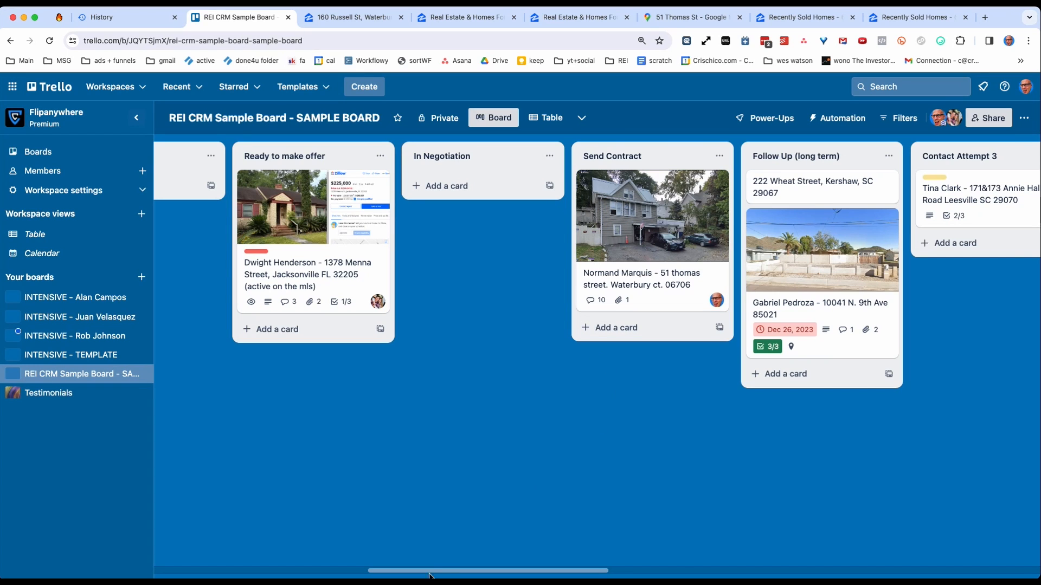
{"action": "left_click_drag", "start_coordinate": [430, 569], "coordinate": [511, 567]}
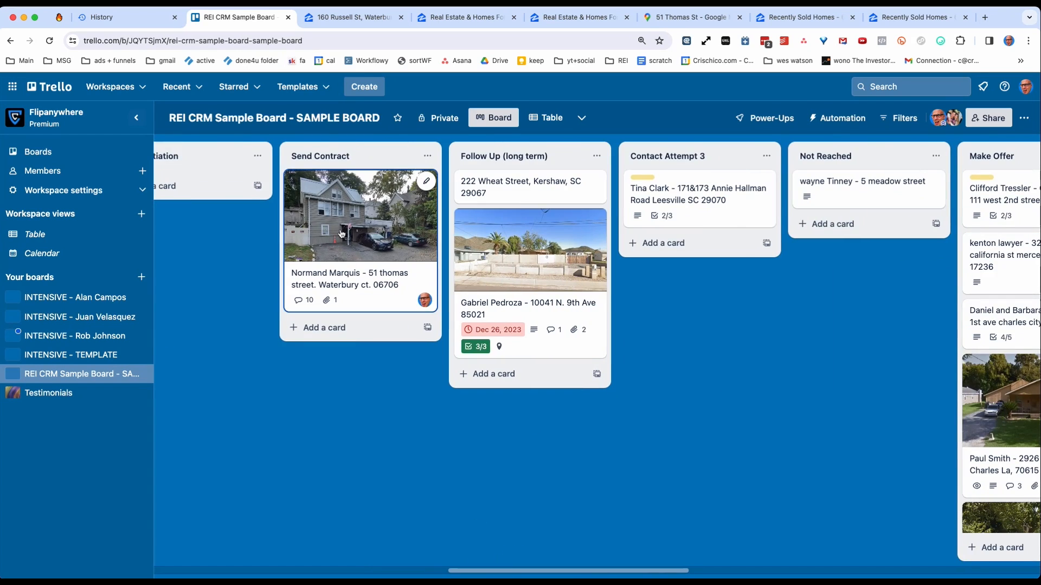
{"action": "left_click_drag", "start_coordinate": [473, 575], "coordinate": [346, 568]}
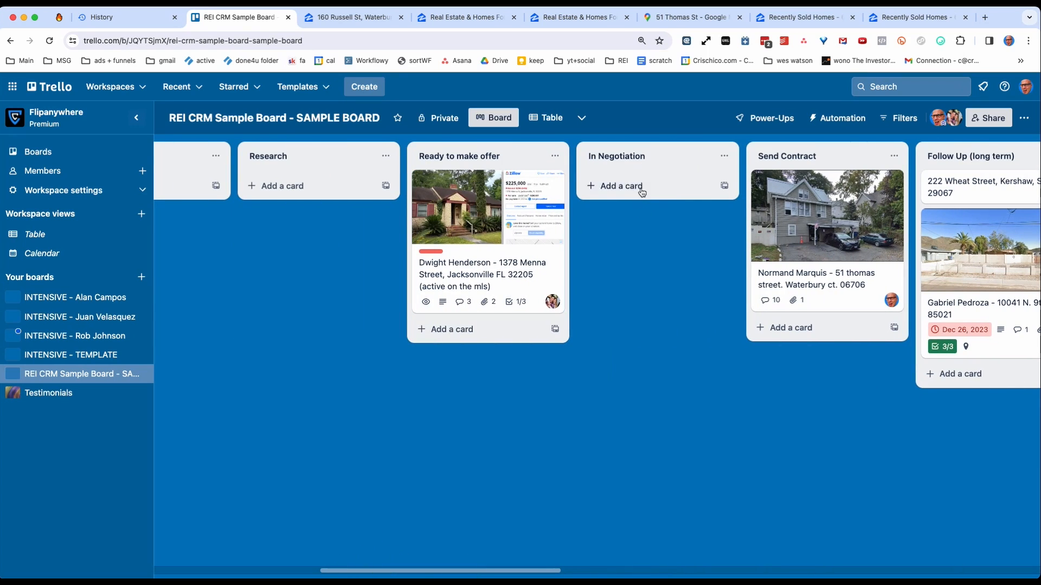
{"action": "left_click_drag", "start_coordinate": [442, 573], "coordinate": [339, 570]}
{"action": "left_click_drag", "start_coordinate": [329, 378], "coordinate": [842, 304]}
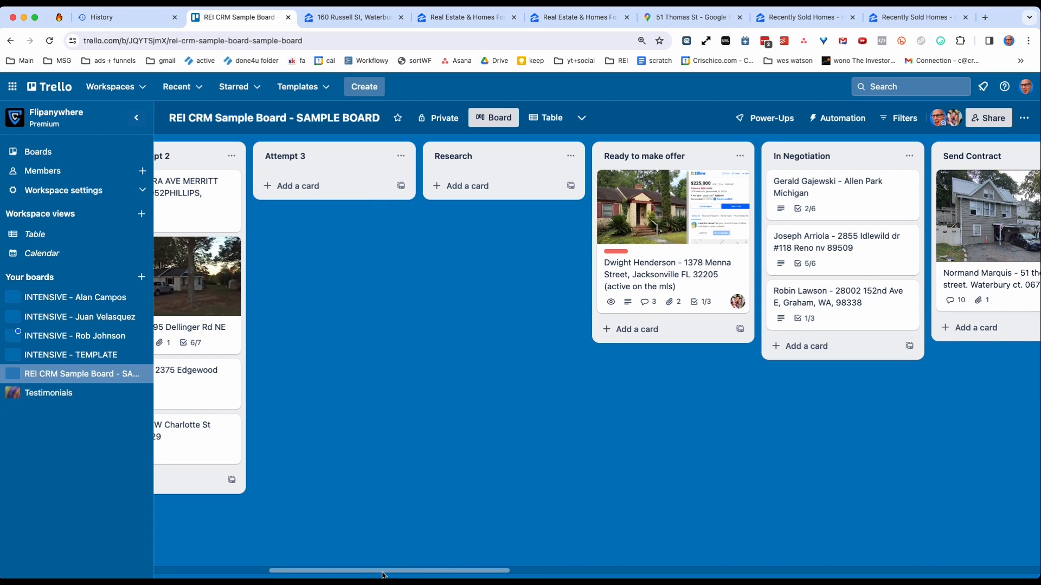
Move the Graham lead card to the top of Dead (month) and the Reno lead card to Send Contract below the Waterbury card.
{"action": "left_click_drag", "start_coordinate": [383, 572], "coordinate": [525, 552]}
{"action": "left_click_drag", "start_coordinate": [274, 312], "coordinate": [569, 179]}
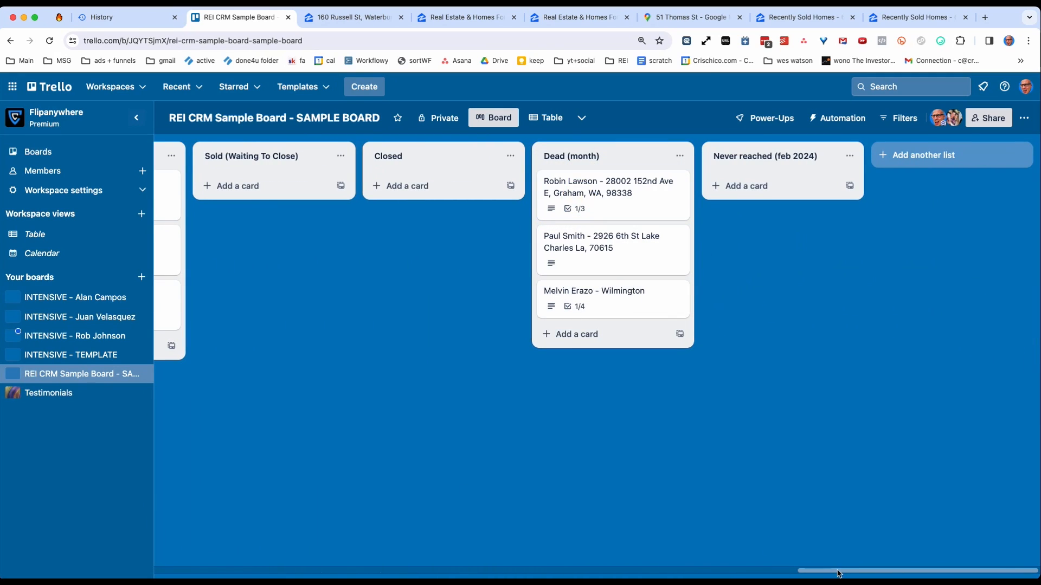
{"action": "left_click_drag", "start_coordinate": [837, 573], "coordinate": [441, 572]}
{"action": "left_click_drag", "start_coordinate": [362, 239], "coordinate": [508, 314]}
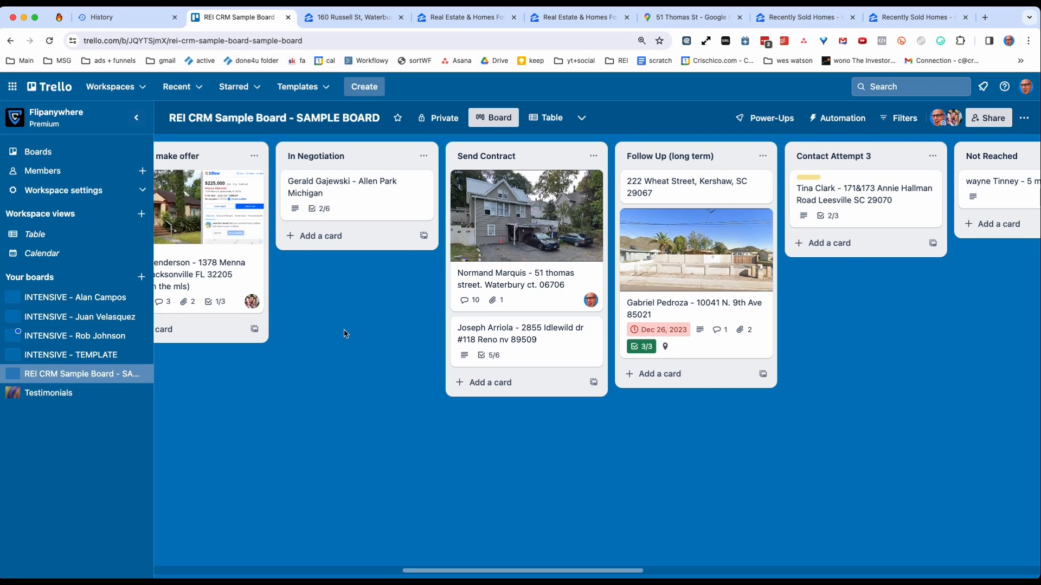
Add a list titled "Contract Sent" and position it between Send Contract and Follow Up (long term).
{"action": "double_click", "coordinate": [465, 442]}
{"action": "type", "text": "Contrac"}
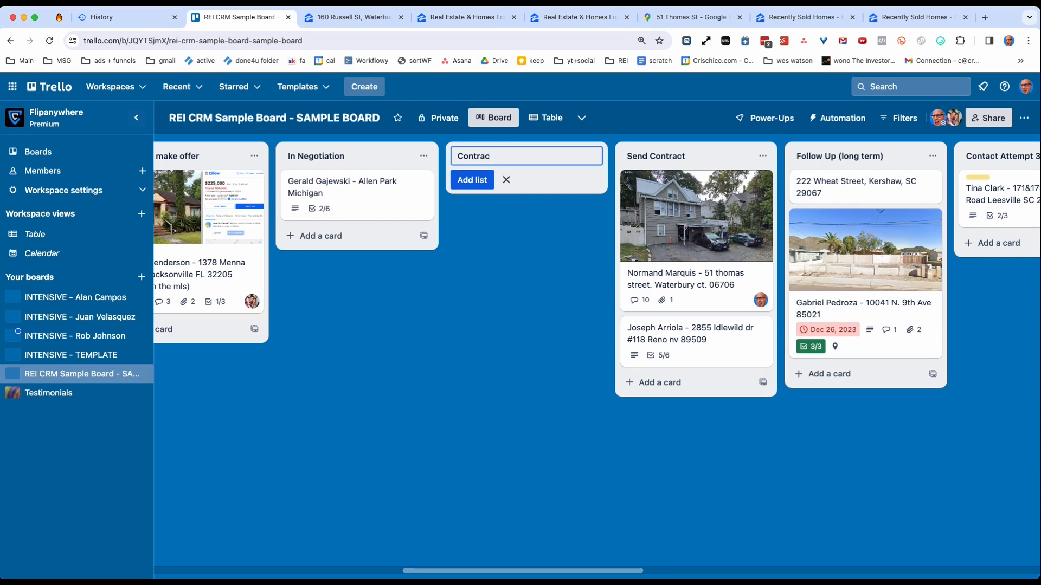
{"action": "type", "text": "t Sent"}
{"action": "key", "text": "Return"}
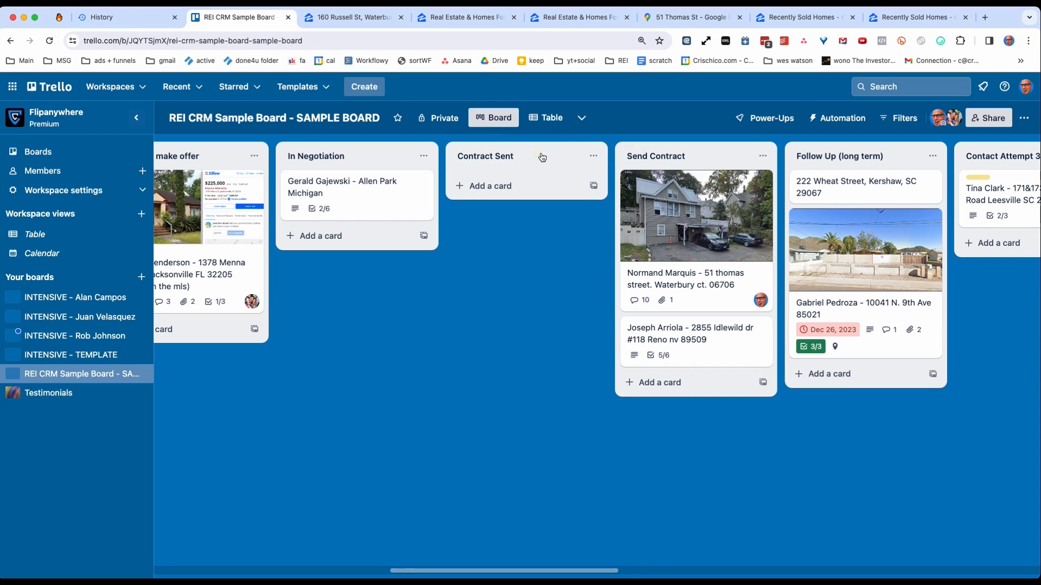
{"action": "left_click_drag", "start_coordinate": [541, 155], "coordinate": [708, 152]}
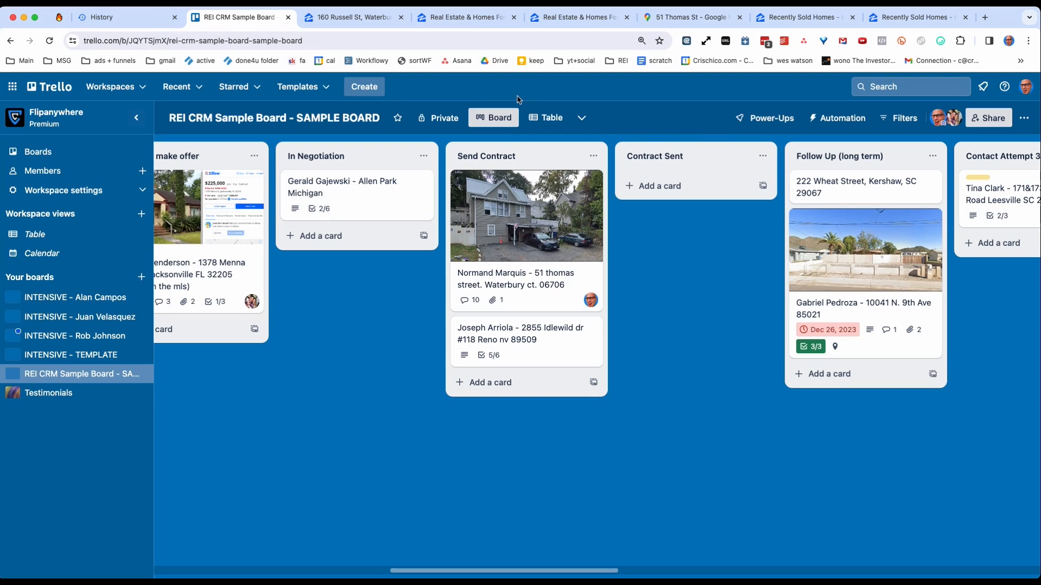
Move the Waterbury lead card from Send Contract to Contract Sent.
{"action": "left_click_drag", "start_coordinate": [410, 571], "coordinate": [441, 570]}
{"action": "left_click", "coordinate": [579, 217]}
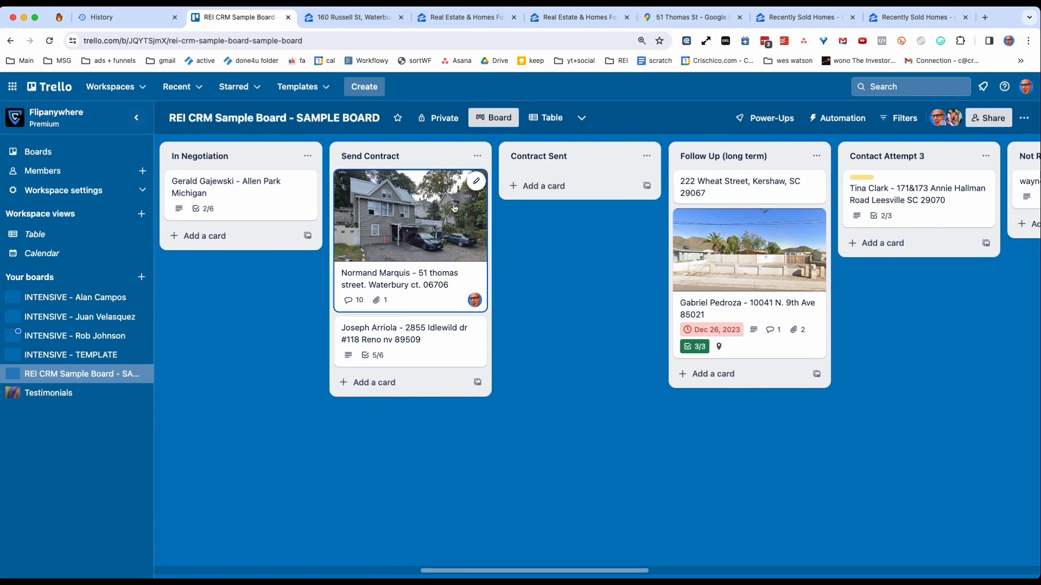
{"action": "left_click_drag", "start_coordinate": [416, 218], "coordinate": [534, 250]}
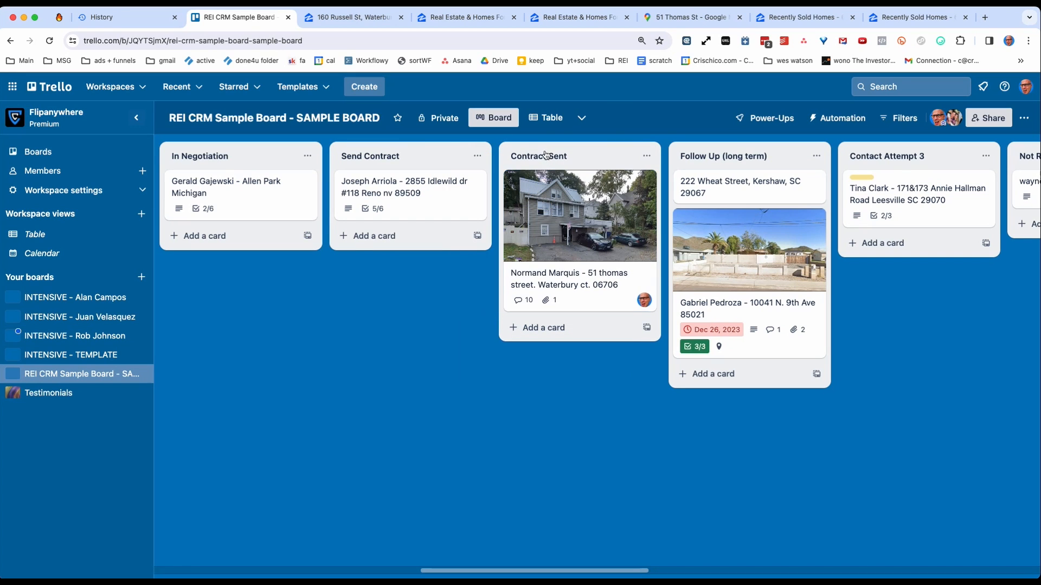
Give the Waterbury lead card a due date of 4/1/2024 at 11:01 AM with a reminder at time of due date.
{"action": "left_click", "coordinate": [560, 179]}
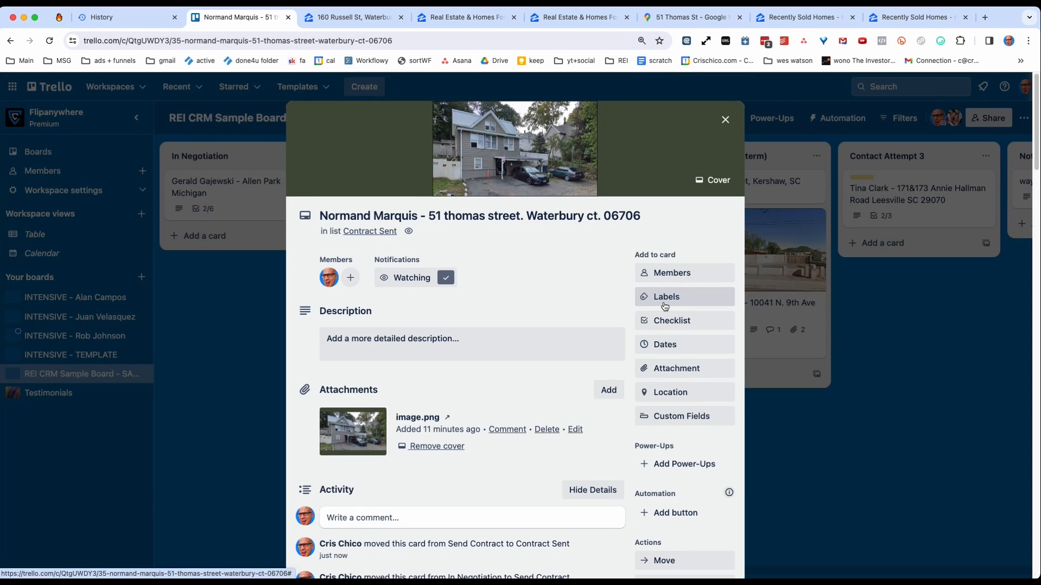
{"action": "left_click", "coordinate": [667, 346]}
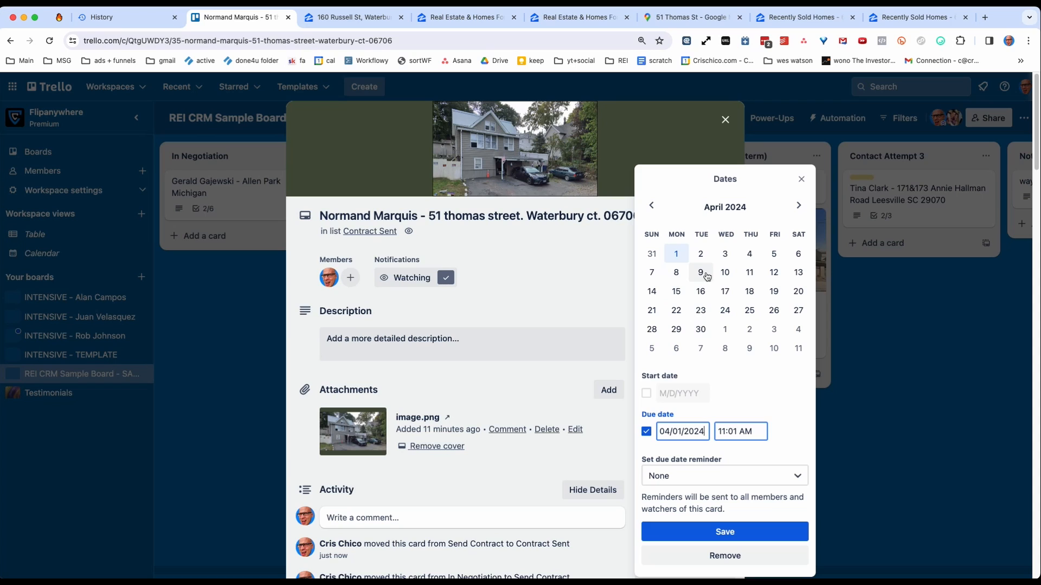
{"action": "left_click", "coordinate": [676, 254]}
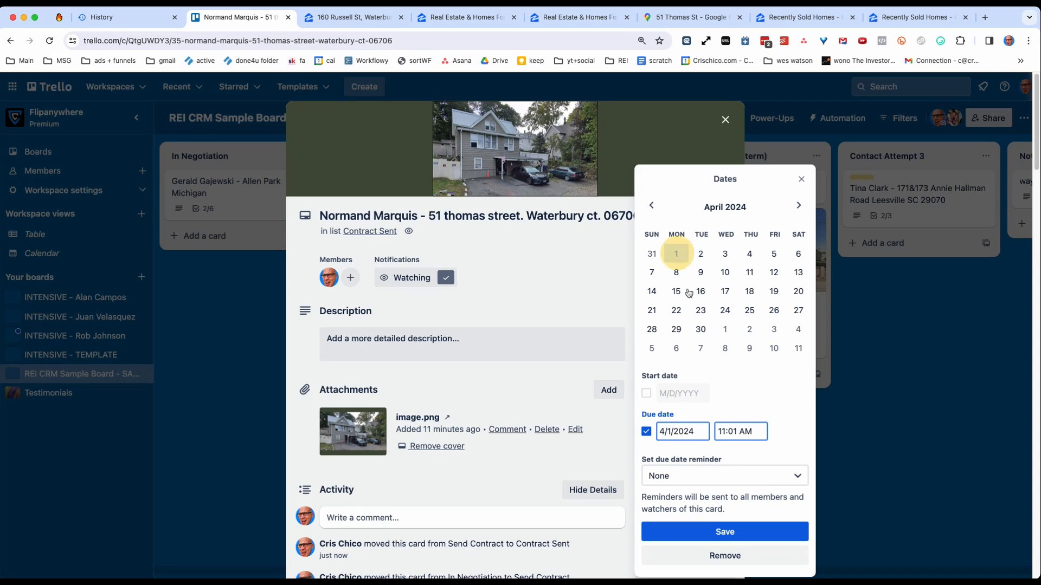
{"action": "left_click", "coordinate": [708, 478]}
{"action": "left_click", "coordinate": [685, 522]}
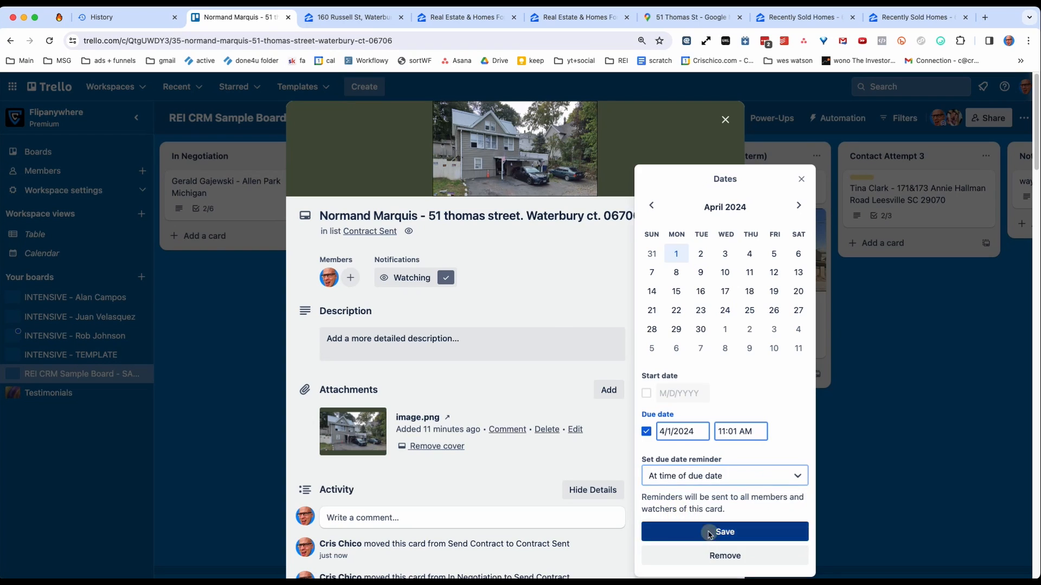
{"action": "left_click", "coordinate": [705, 530]}
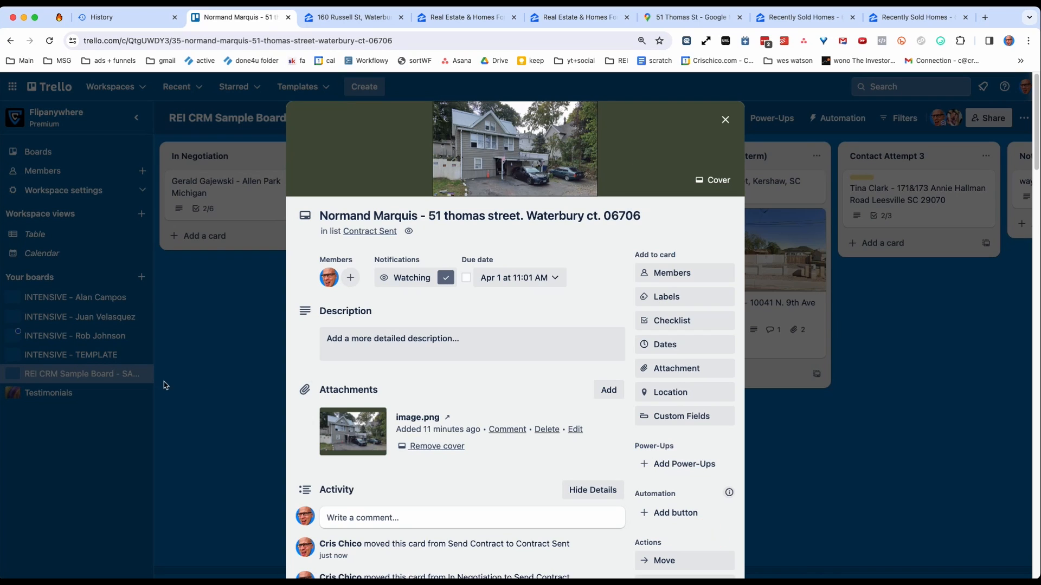
Add a list titled "Contract Received" between Contract Sent and Follow Up (long term), and move the Waterbury lead card into it.
{"action": "left_click", "coordinate": [215, 340]}
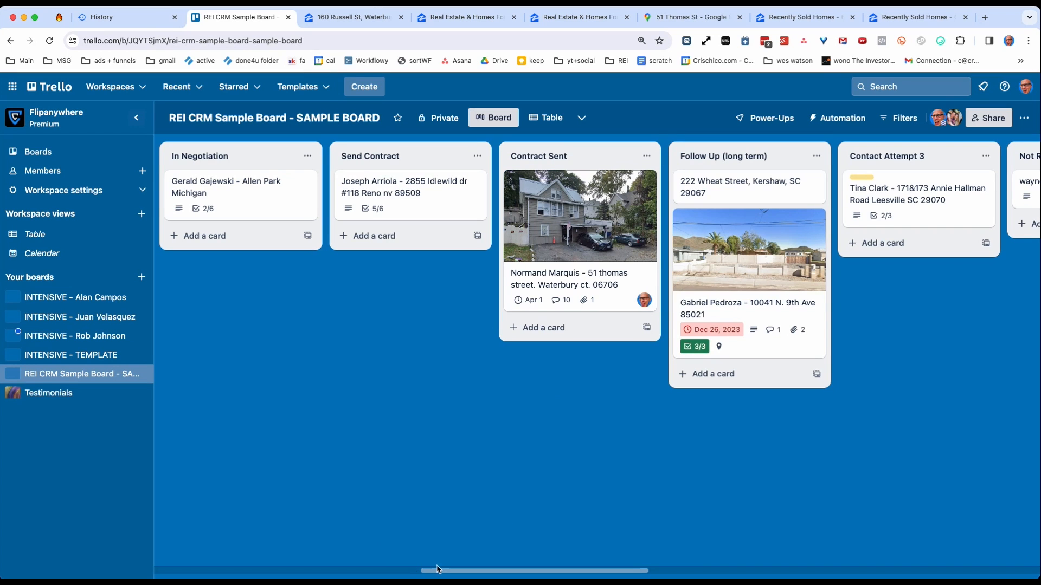
{"action": "left_click_drag", "start_coordinate": [441, 570], "coordinate": [528, 561]}
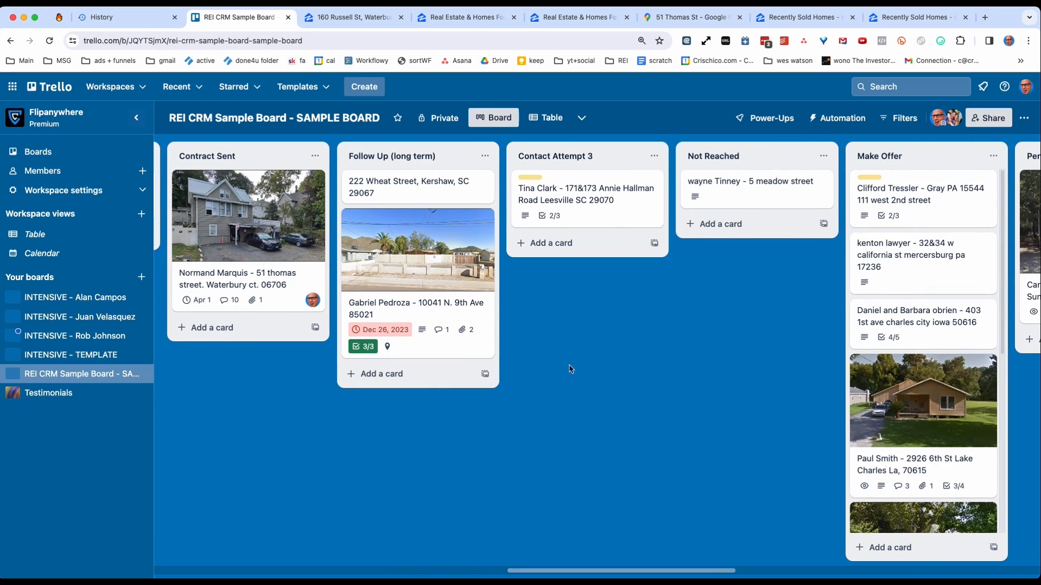
{"action": "right_click", "coordinate": [278, 423]}
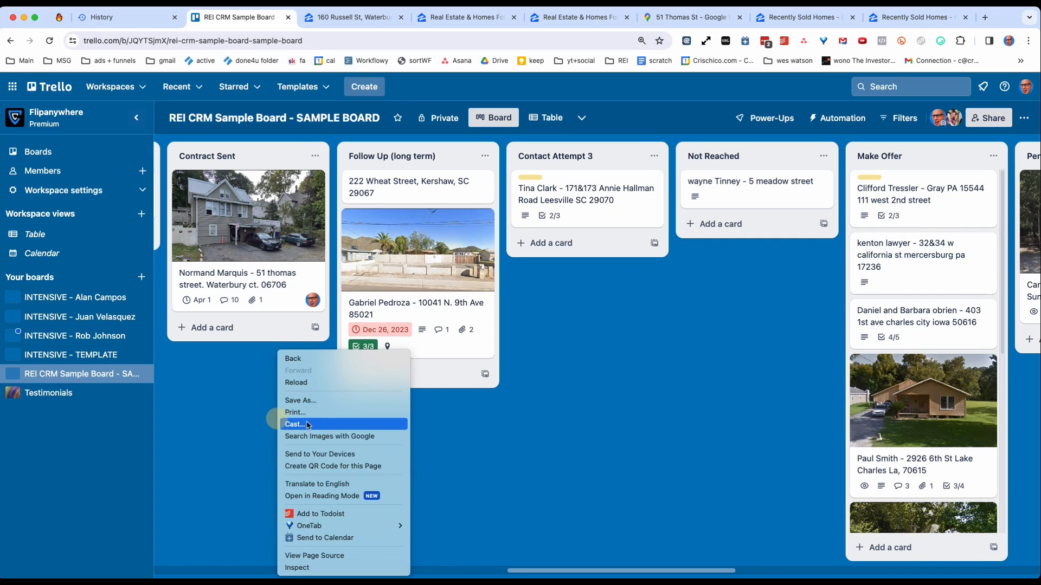
{"action": "left_click", "coordinate": [497, 435]}
{"action": "left_click", "coordinate": [395, 434]}
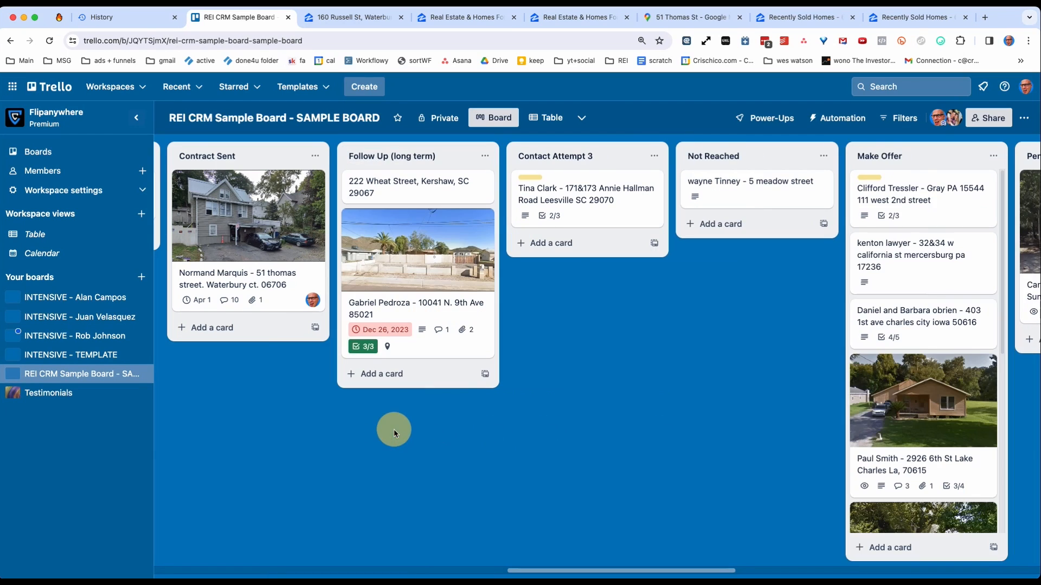
{"action": "double_click", "coordinate": [302, 446]}
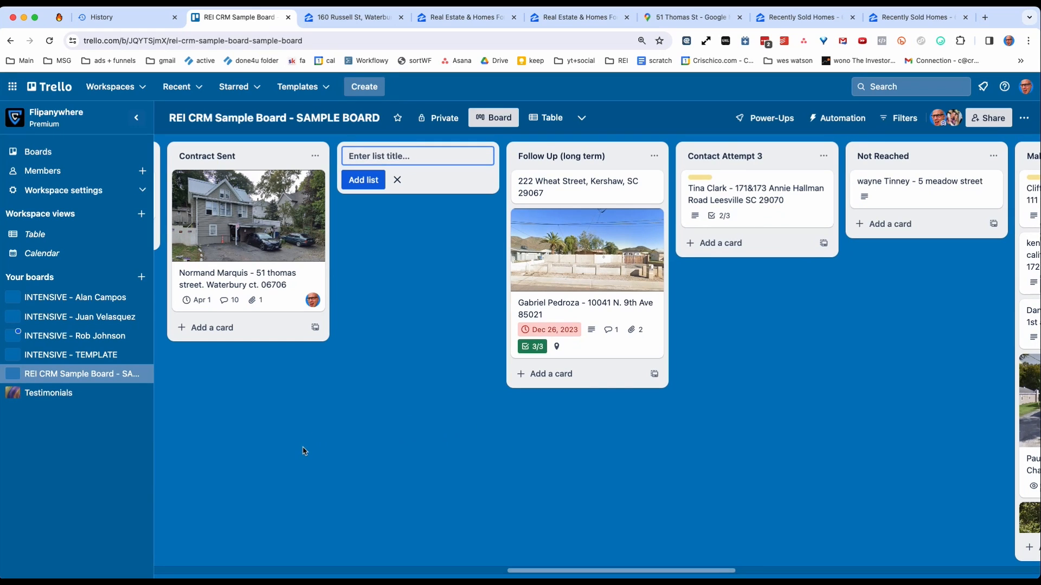
{"action": "type", "text": "Contract Received"}
{"action": "key", "text": "Return"}
{"action": "left_click_drag", "start_coordinate": [246, 233], "coordinate": [391, 221]}
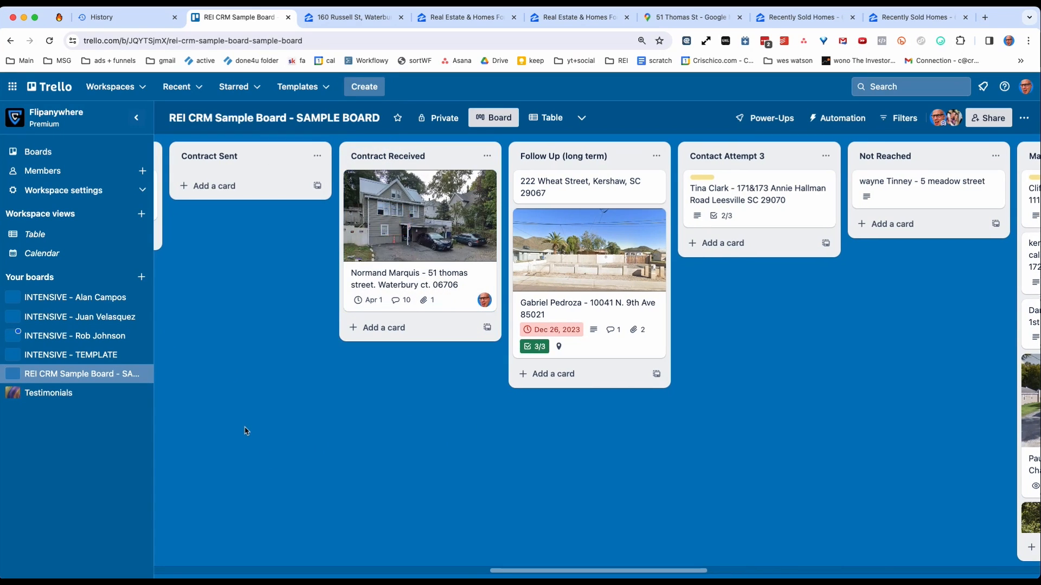
Rename the Contract Received list to "Contract Received (Looking for Buyer)".
{"action": "left_click", "coordinate": [429, 158]}
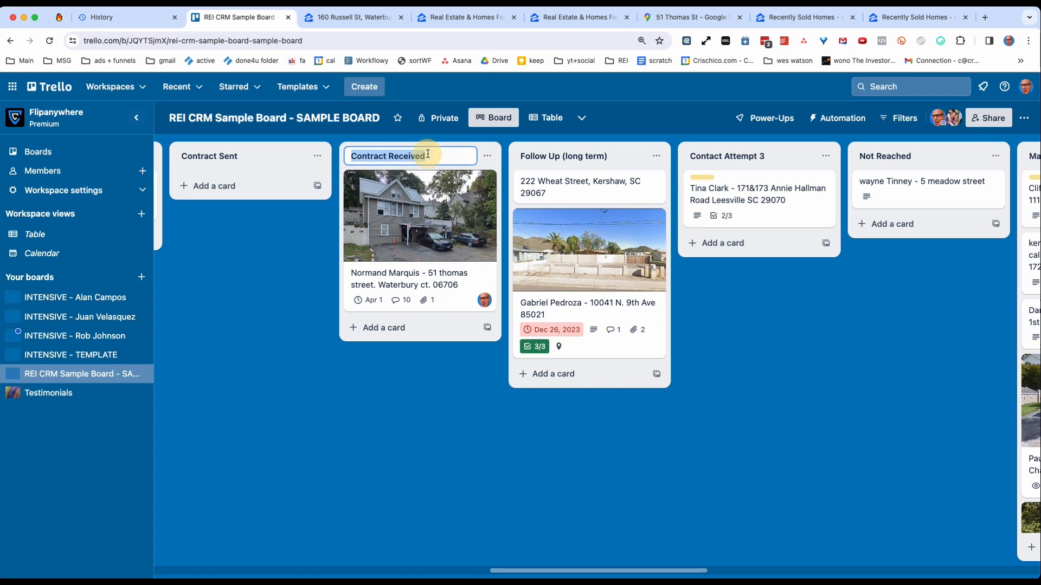
{"action": "key", "text": "Right"}
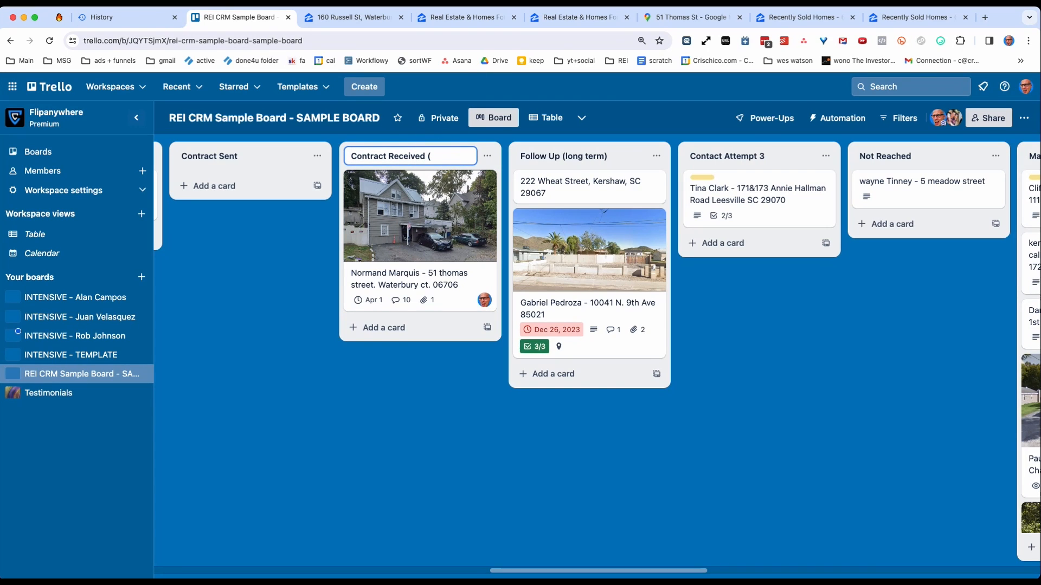
{"action": "type", "text": "(Looking for B"}
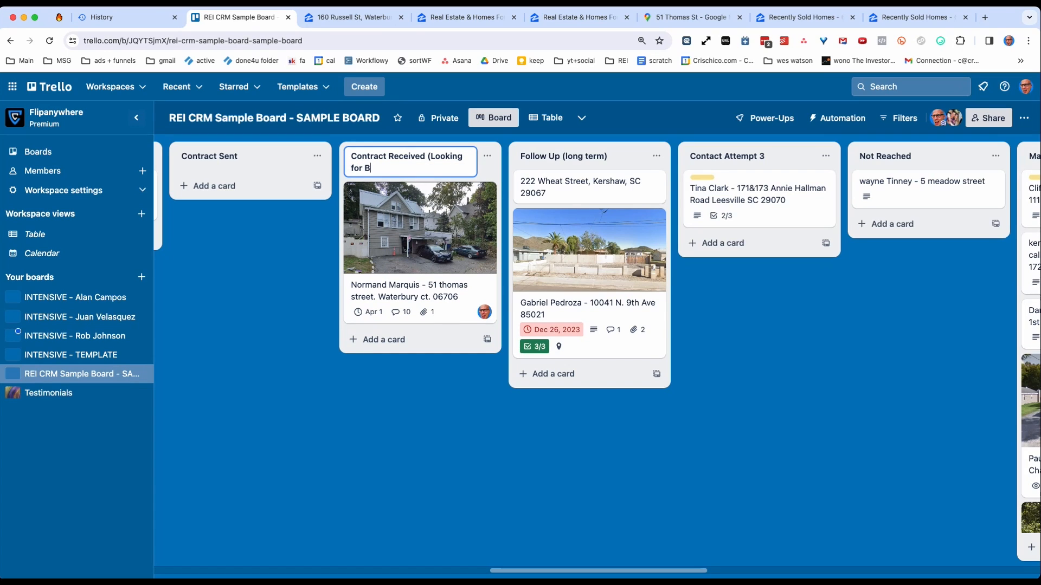
{"action": "type", "text": "iuyer"}
{"action": "key", "text": "BackSpace"}
{"action": "key", "text": "BackSpace"}
{"action": "key", "text": "BackSpace"}
{"action": "key", "text": "Return"}
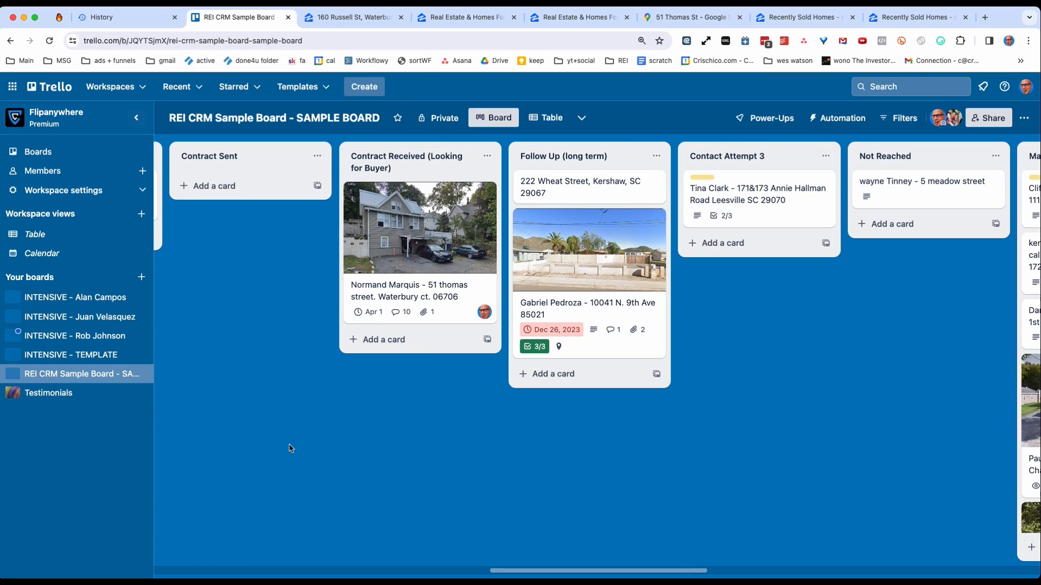
Move the Jacksonville lead card from Ready to make offer to the top of Send Contract.
{"action": "left_click_drag", "start_coordinate": [524, 570], "coordinate": [399, 571]}
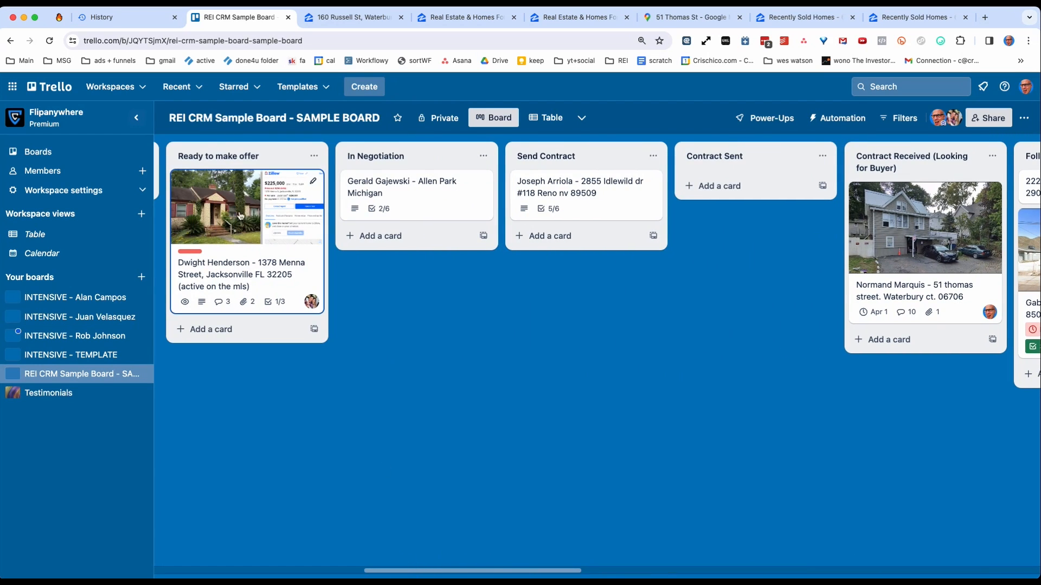
{"action": "left_click_drag", "start_coordinate": [250, 226], "coordinate": [570, 235]}
Draft a comment on the Jacksonville lead card mentioning a team member with "send contract for 35k asap", and discard it.
{"action": "left_click", "coordinate": [569, 235]}
{"action": "scroll", "coordinate": [364, 390], "scroll_direction": "down", "scroll_amount": 8}
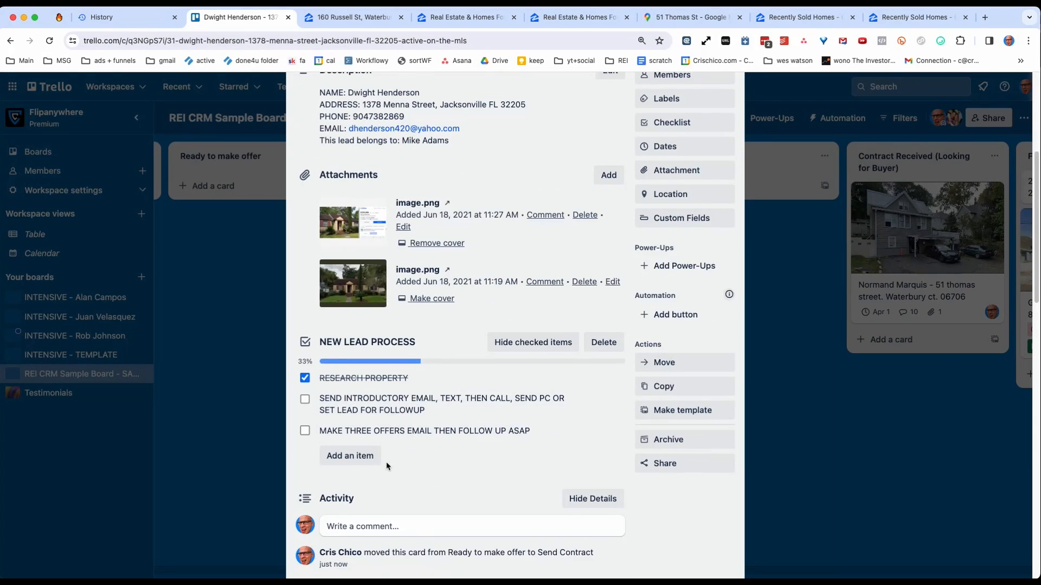
{"action": "left_click", "coordinate": [361, 367]}
{"action": "type", "text": "@jean"}
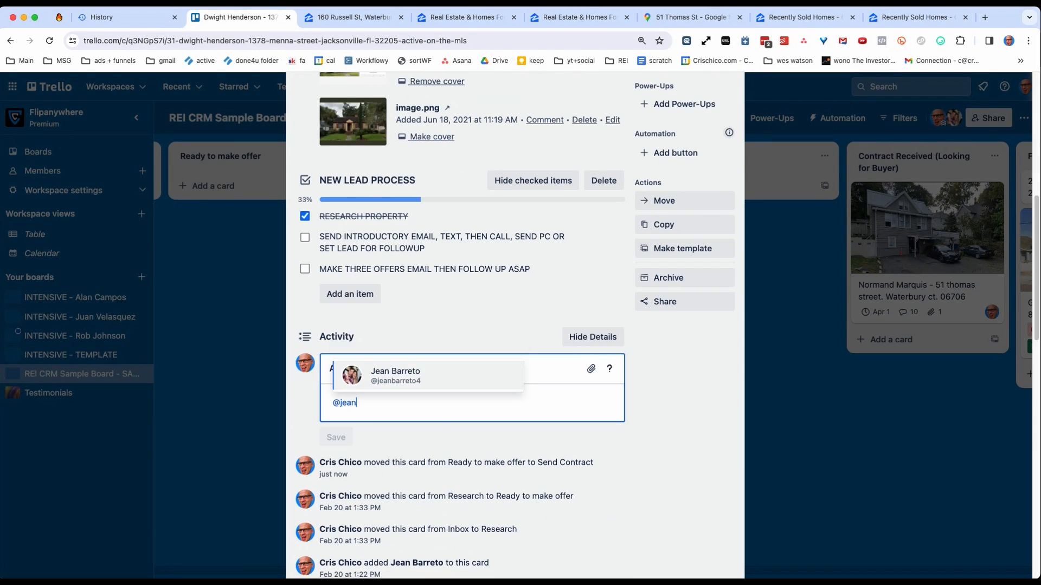
{"action": "left_click", "coordinate": [422, 375]}
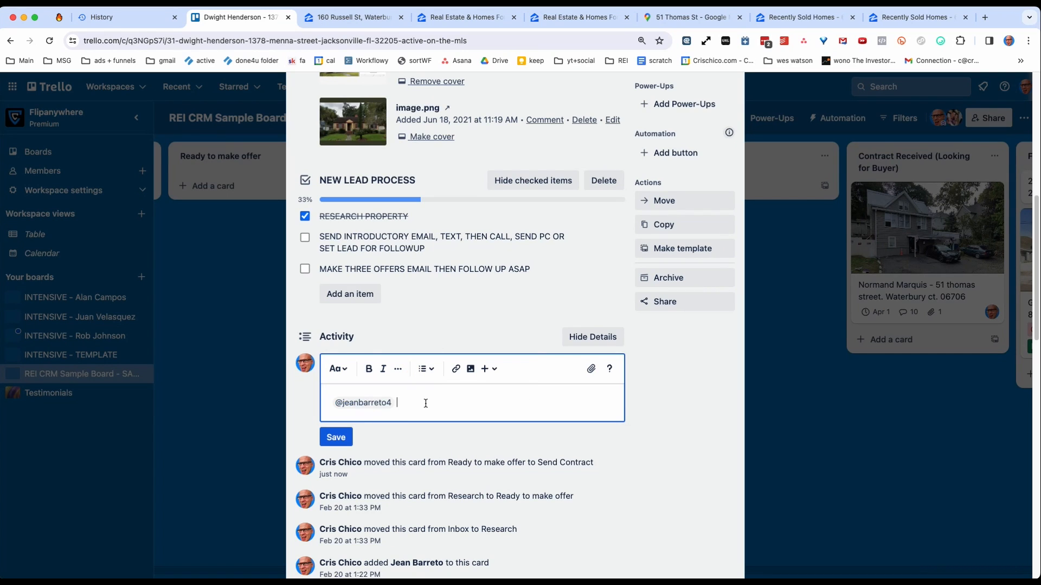
{"action": "type", "text": "send contract for 35k asap"}
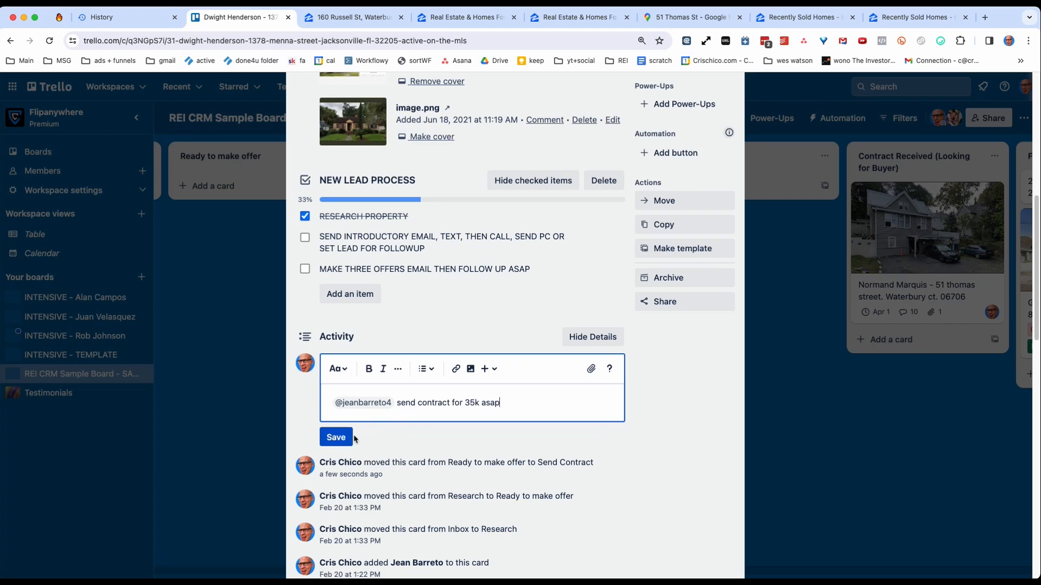
{"action": "triple_click", "coordinate": [447, 400]}
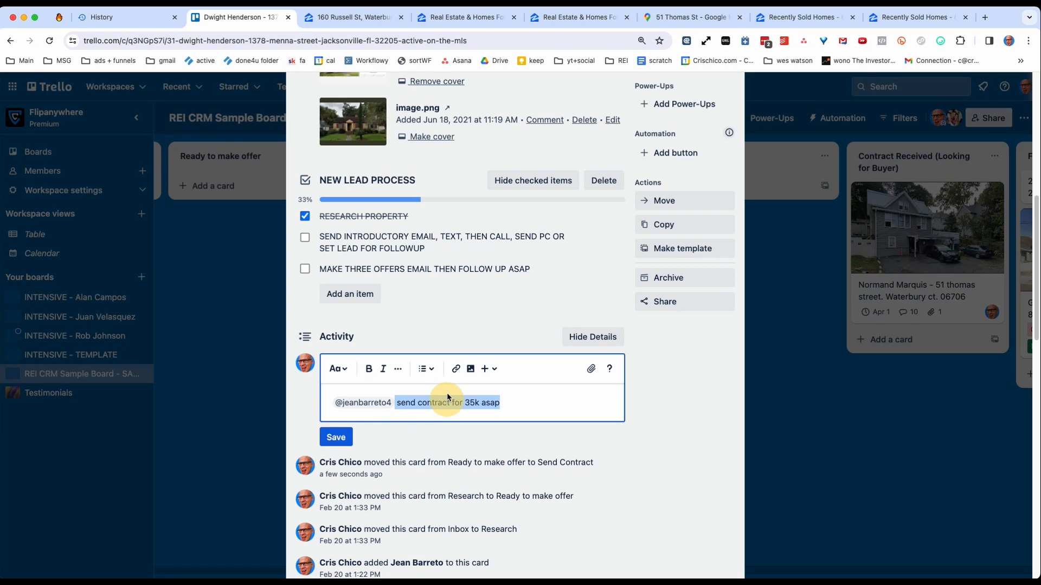
{"action": "key", "text": "BackSpace"}
{"action": "key", "text": "BackSpace"}
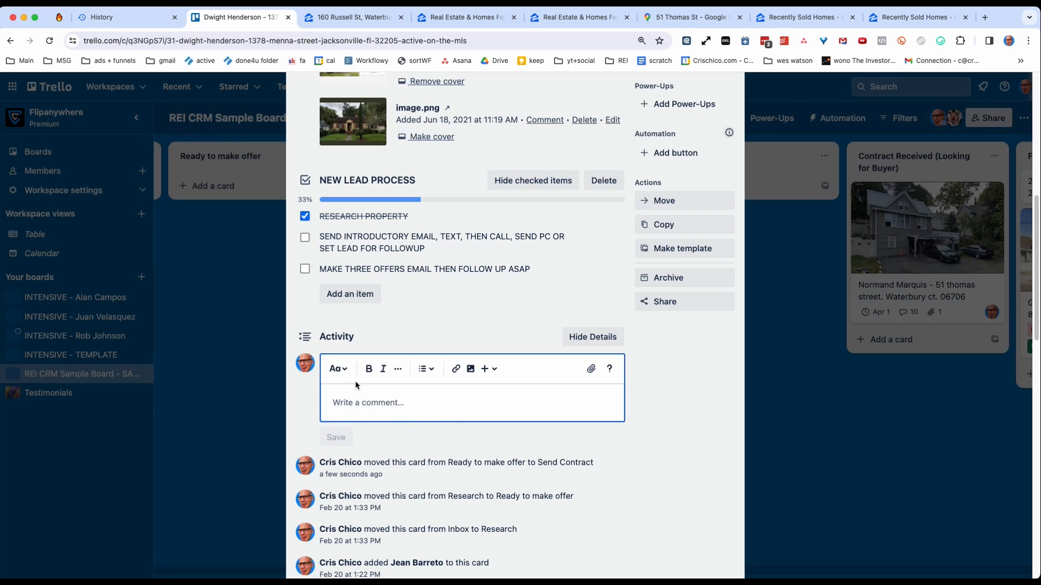
{"action": "left_click", "coordinate": [196, 342]}
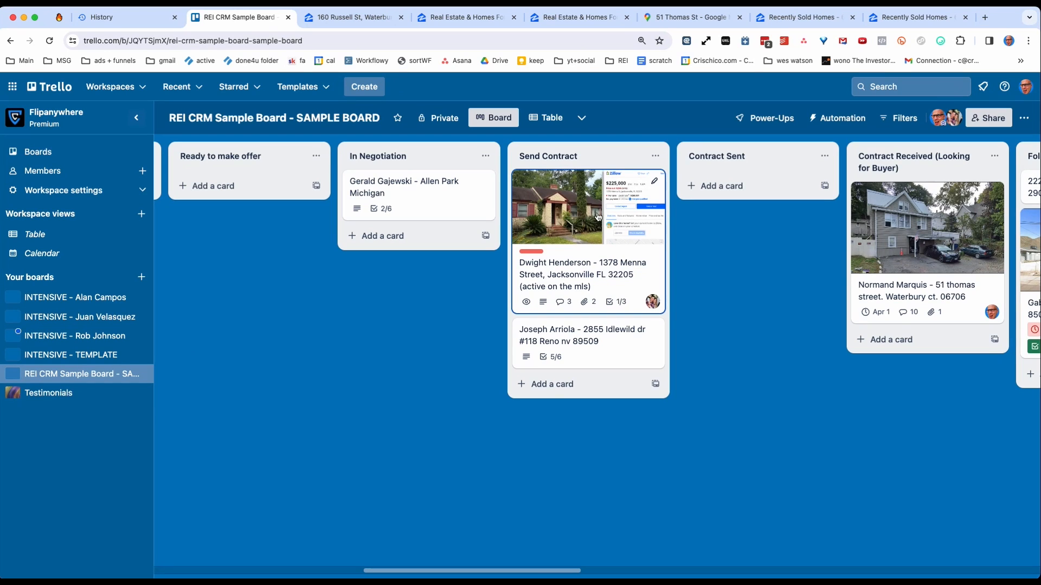
Move the Jacksonville lead card from Send Contract to Contract Sent and back to the top of Send Contract.
{"action": "left_click_drag", "start_coordinate": [707, 184], "coordinate": [710, 187]}
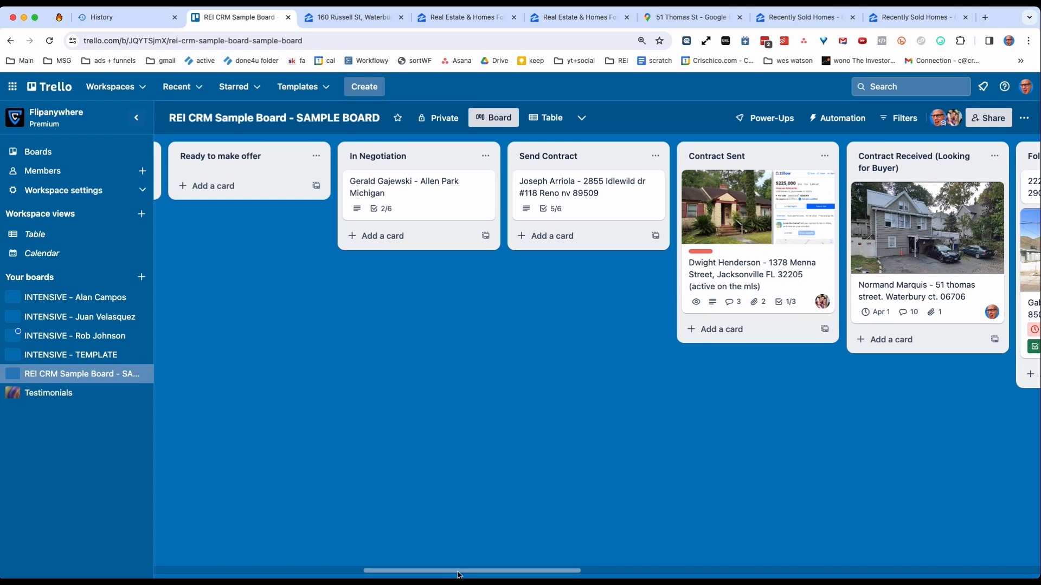
{"action": "left_click_drag", "start_coordinate": [458, 575], "coordinate": [549, 573]}
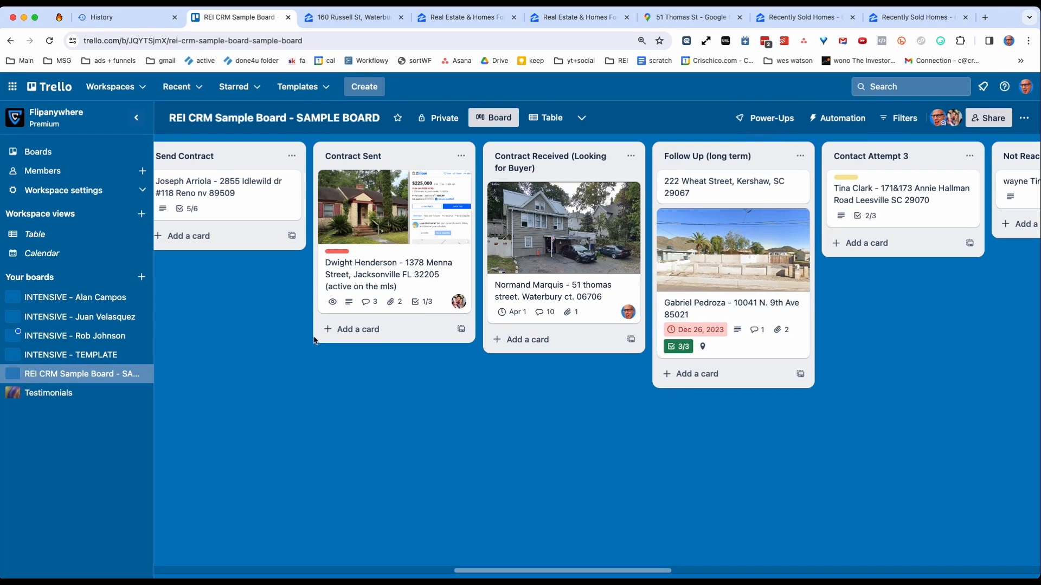
{"action": "mouse_move", "coordinate": [386, 219]}
{"action": "left_mouse_down"}
{"action": "mouse_move", "coordinate": [227, 214]}
{"action": "mouse_move", "coordinate": [531, 224]}
{"action": "mouse_move", "coordinate": [373, 195]}
{"action": "mouse_move", "coordinate": [384, 170]}
{"action": "mouse_move", "coordinate": [383, 200]}
{"action": "left_mouse_up"}
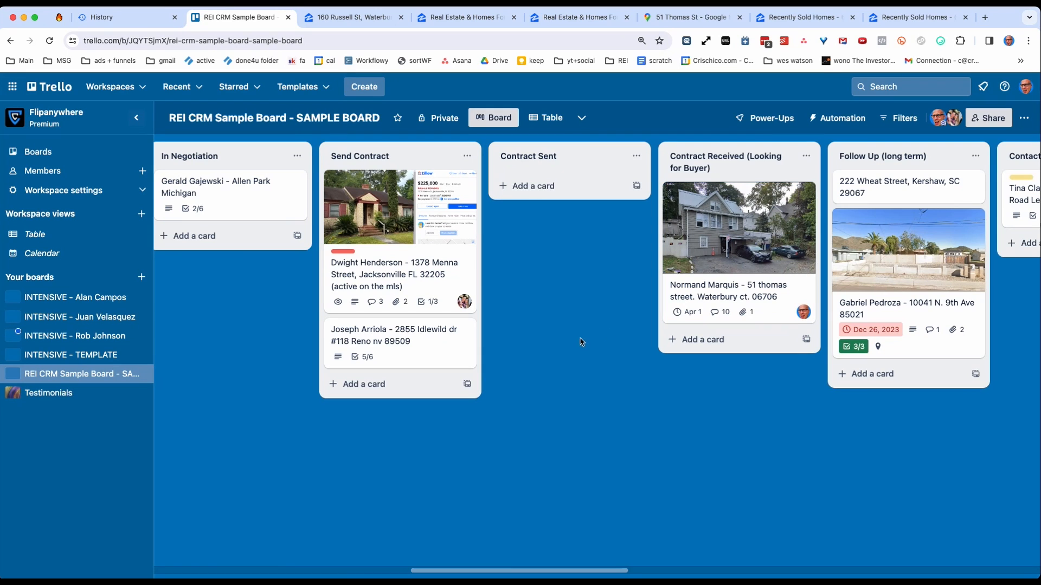
Attach the file "purchase and sale agreement.pdf" to the Waterbury lead card in Contract Received (Looking for Buyer).
{"action": "left_click_drag", "start_coordinate": [515, 571], "coordinate": [563, 569]}
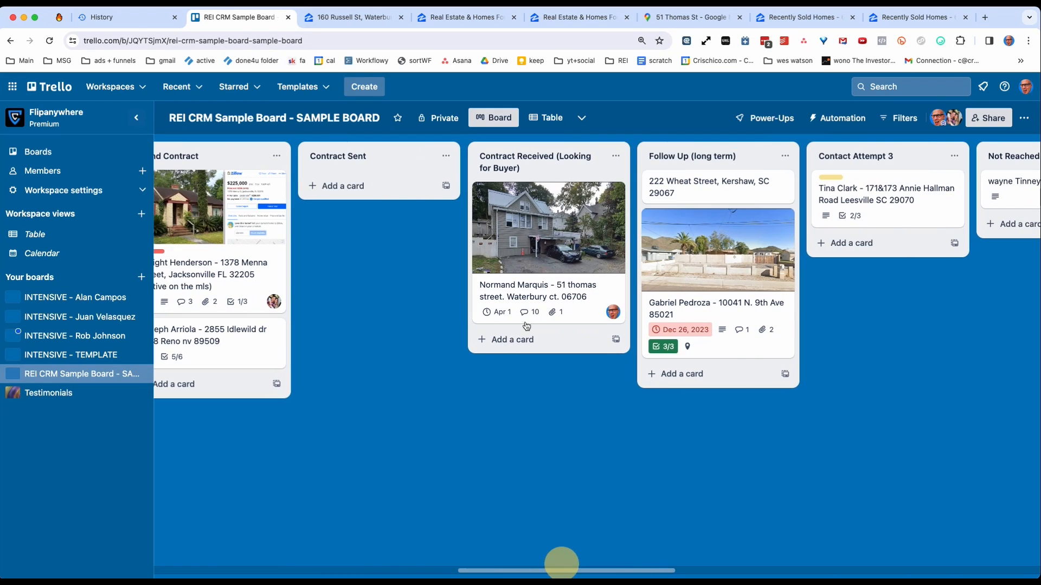
{"action": "left_click", "coordinate": [529, 228]}
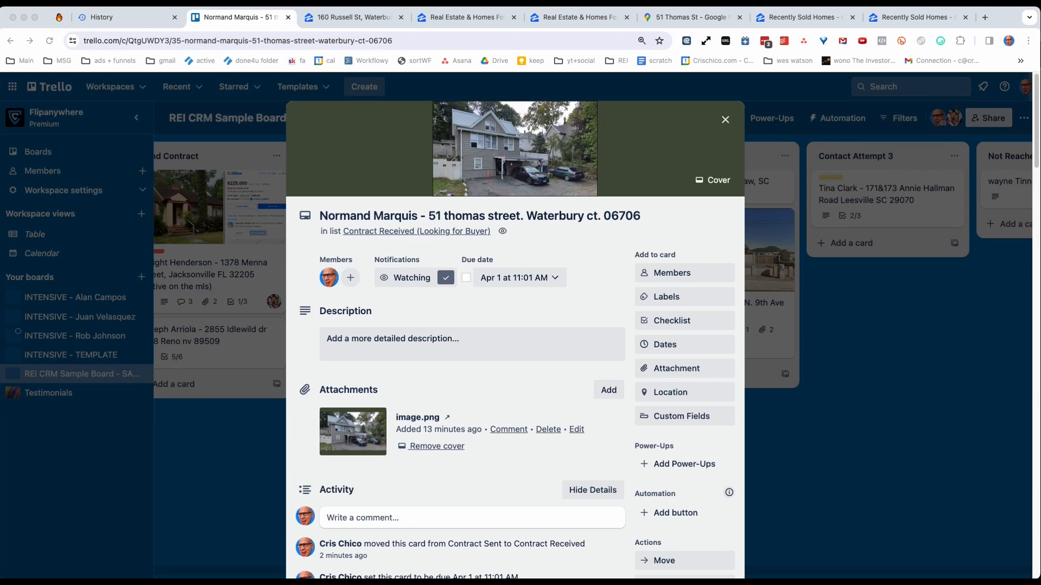
{"action": "left_click_drag", "start_coordinate": [404, 578], "coordinate": [454, 298]}
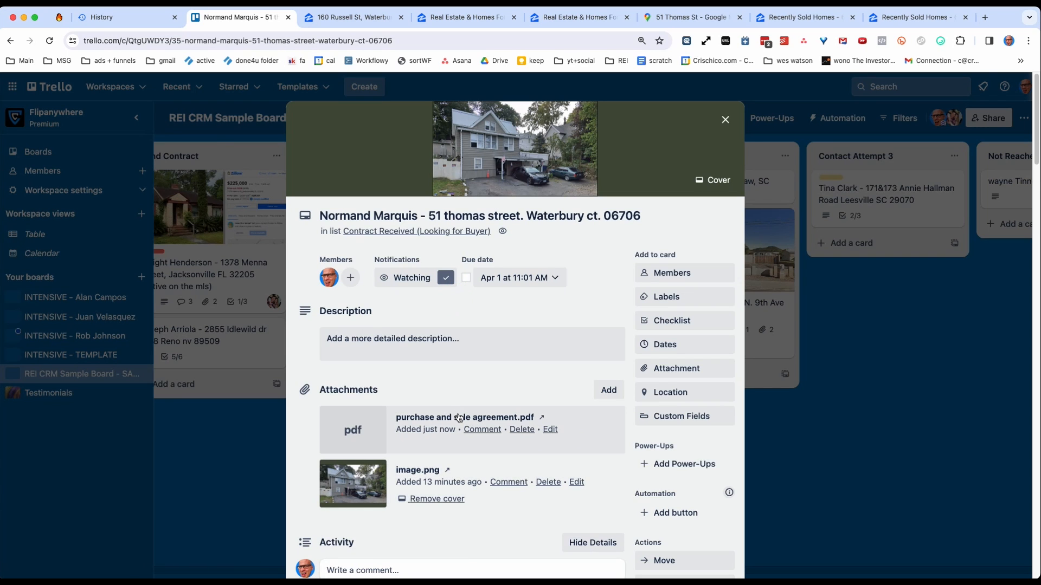
Preview the attached purchase and sale agreement.pdf and review the Waterbury lead card's activity history.
{"action": "left_click", "coordinate": [459, 420]}
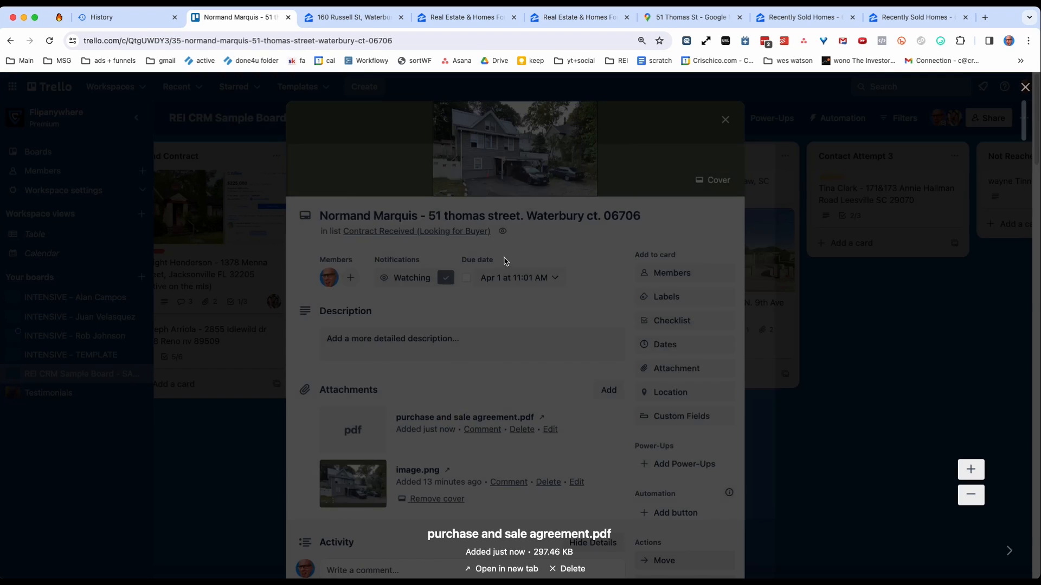
{"action": "scroll", "coordinate": [495, 349], "scroll_direction": "down", "scroll_amount": 10}
{"action": "scroll", "coordinate": [540, 330], "scroll_direction": "down", "scroll_amount": 20}
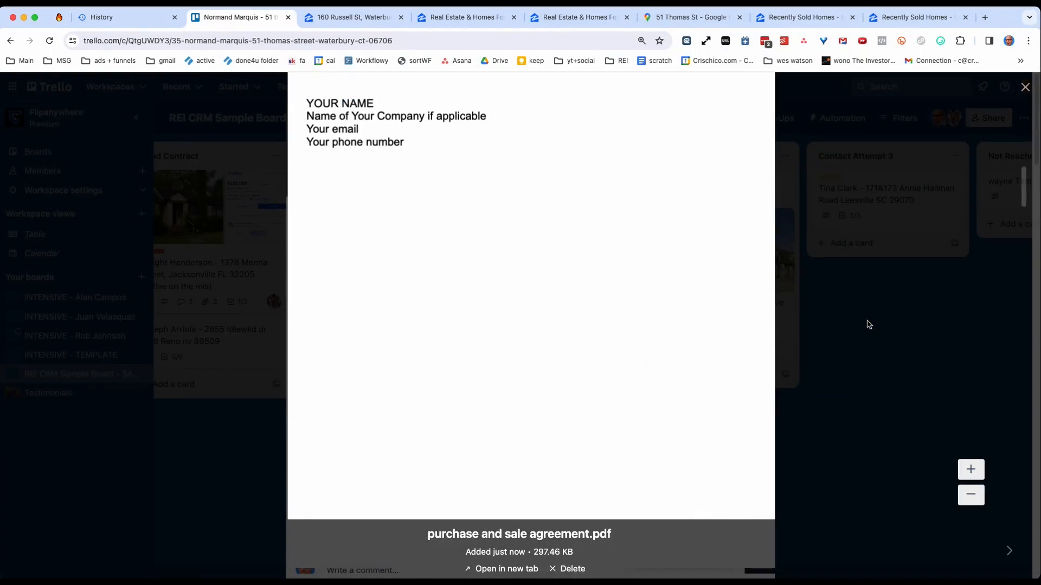
{"action": "left_click", "coordinate": [1024, 86]}
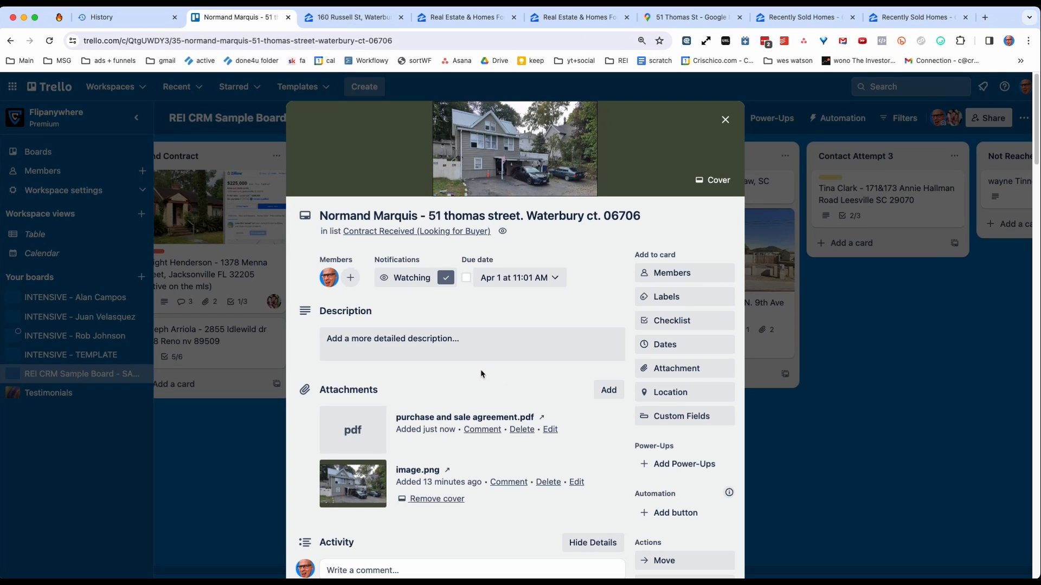
{"action": "scroll", "coordinate": [480, 369], "scroll_direction": "down", "scroll_amount": 15}
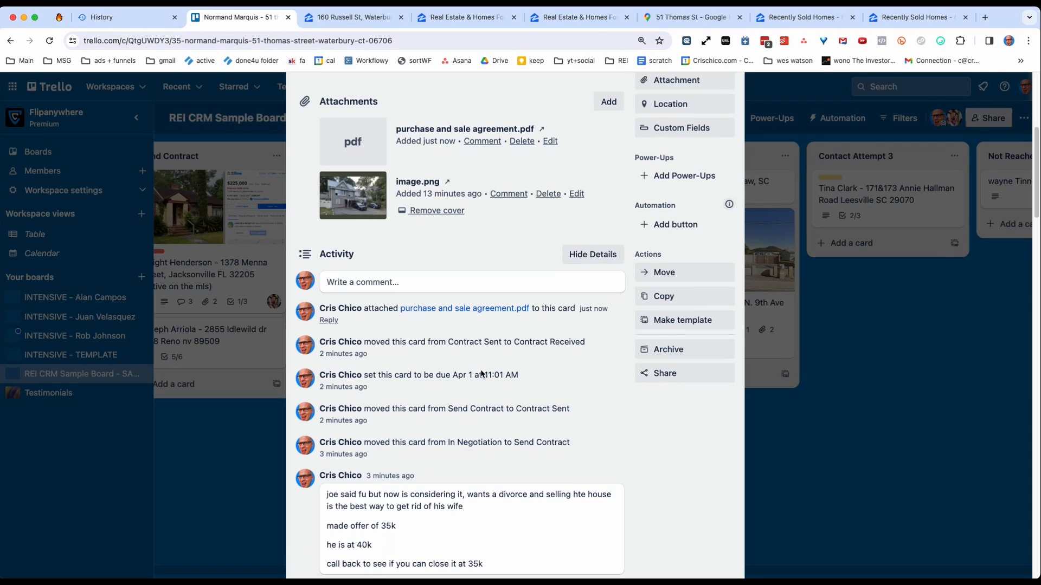
{"action": "scroll", "coordinate": [474, 363], "scroll_direction": "up", "scroll_amount": 15}
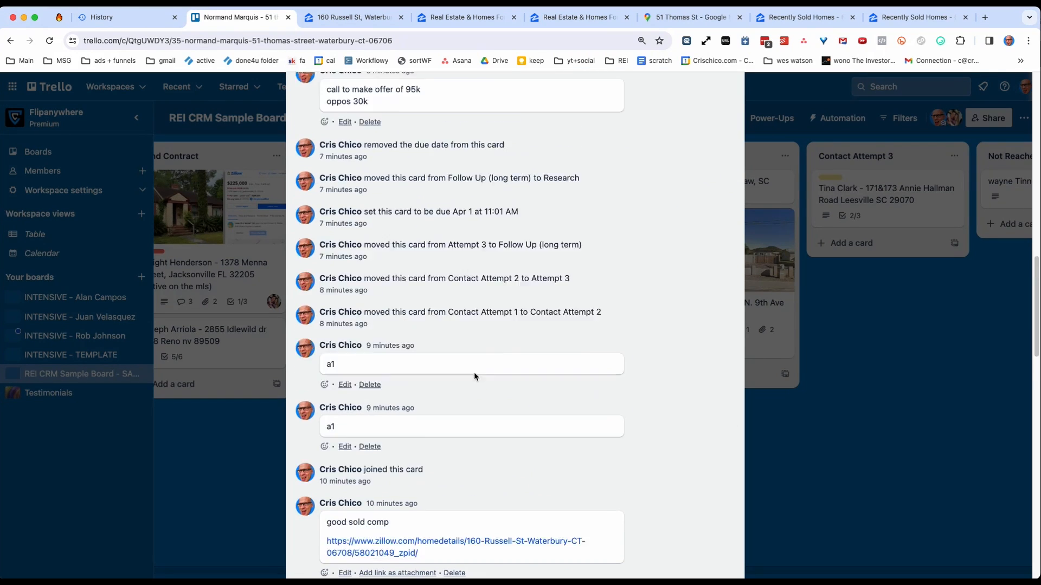
{"action": "left_click", "coordinate": [255, 469]}
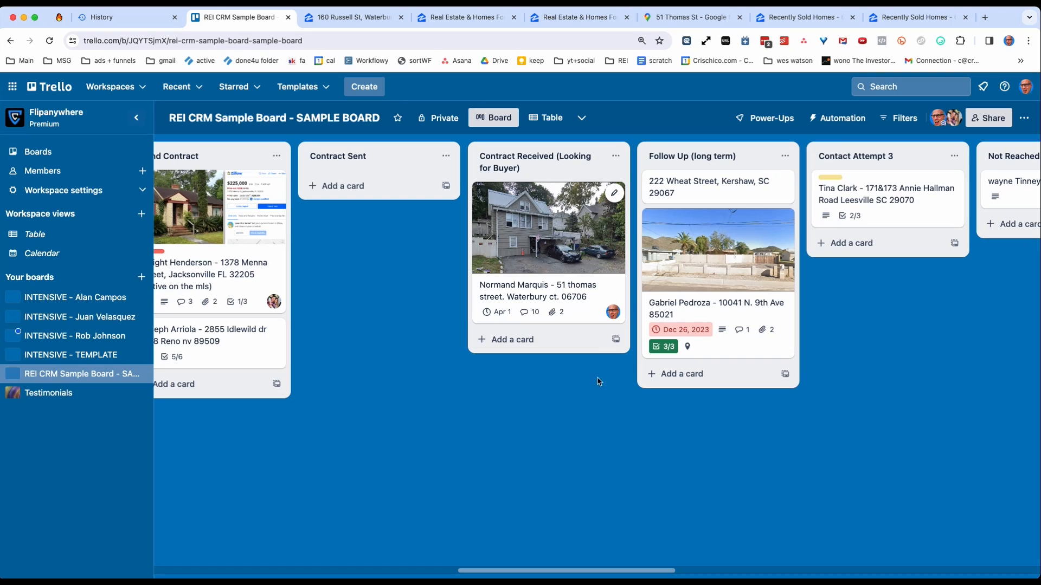
Add a list titled "Contract Assigned (waiting to close)" and position it between Contract Received (Looking for Buyer) and Follow Up (long term).
{"action": "double_click", "coordinate": [550, 439]}
{"action": "type", "text": "Contract Assigned (waiting to c"}
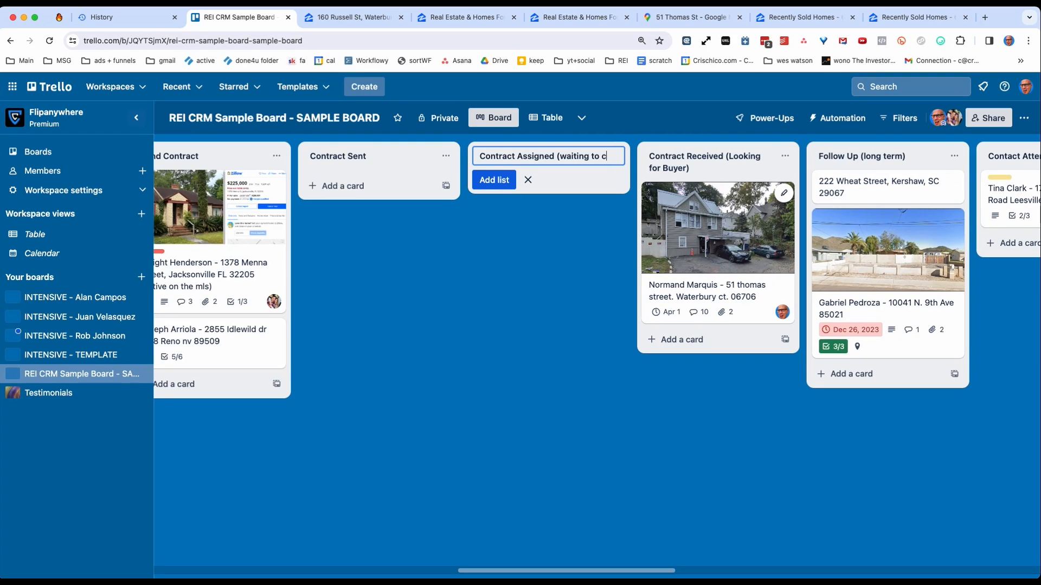
{"action": "type", "text": "lose"}
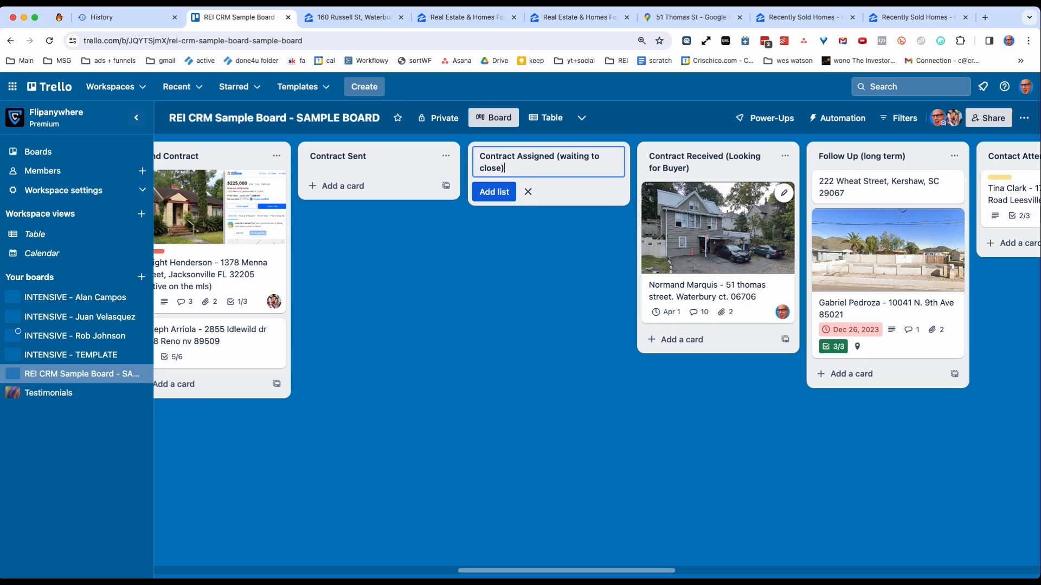
{"action": "key", "text": "Return"}
{"action": "left_click_drag", "start_coordinate": [567, 154], "coordinate": [731, 148]}
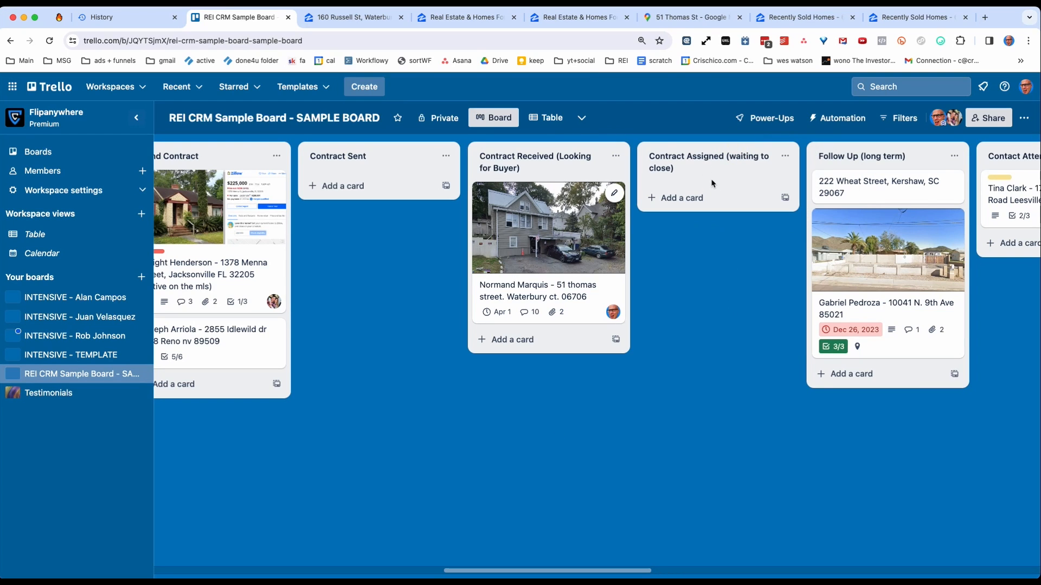
Move the Waterbury lead card from Contract Received (Looking for Buyer) to Contract Assigned (waiting to close).
{"action": "left_click_drag", "start_coordinate": [555, 235], "coordinate": [723, 234]}
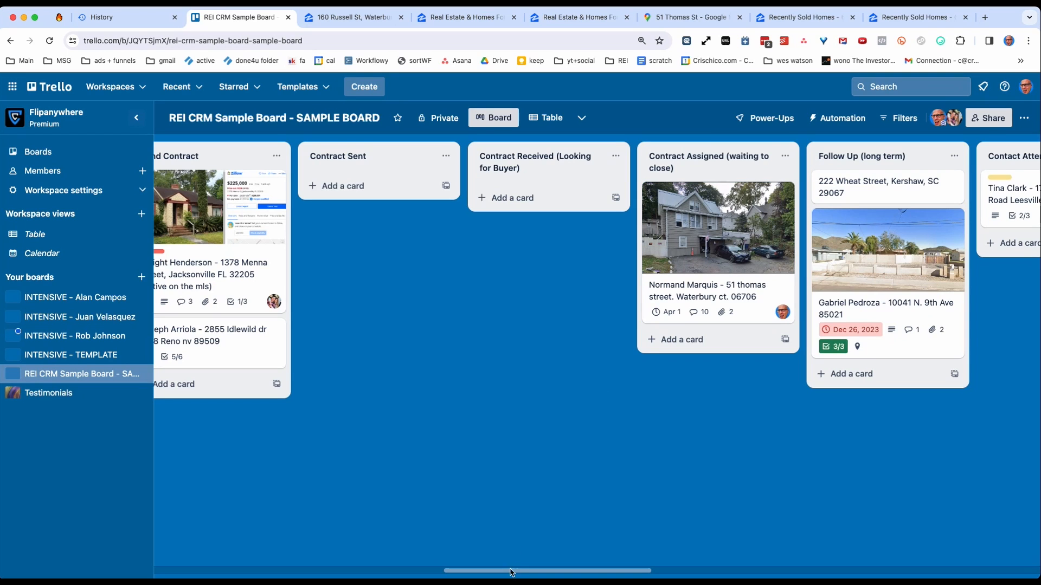
{"action": "left_click_drag", "start_coordinate": [515, 574], "coordinate": [613, 572]}
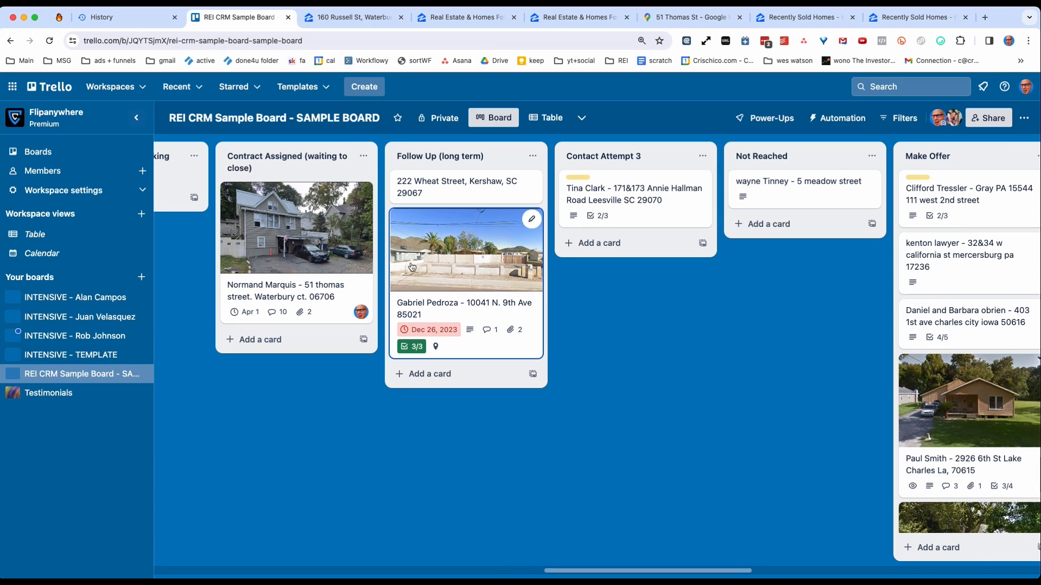
Position the Closed list between Contract Assigned (waiting to close) and Follow Up (long term), and move the Waterbury lead card into it.
{"action": "left_click_drag", "start_coordinate": [551, 575], "coordinate": [810, 548]}
{"action": "left_click_drag", "start_coordinate": [551, 162], "coordinate": [395, 157]}
{"action": "left_click_drag", "start_coordinate": [225, 233], "coordinate": [372, 227]}
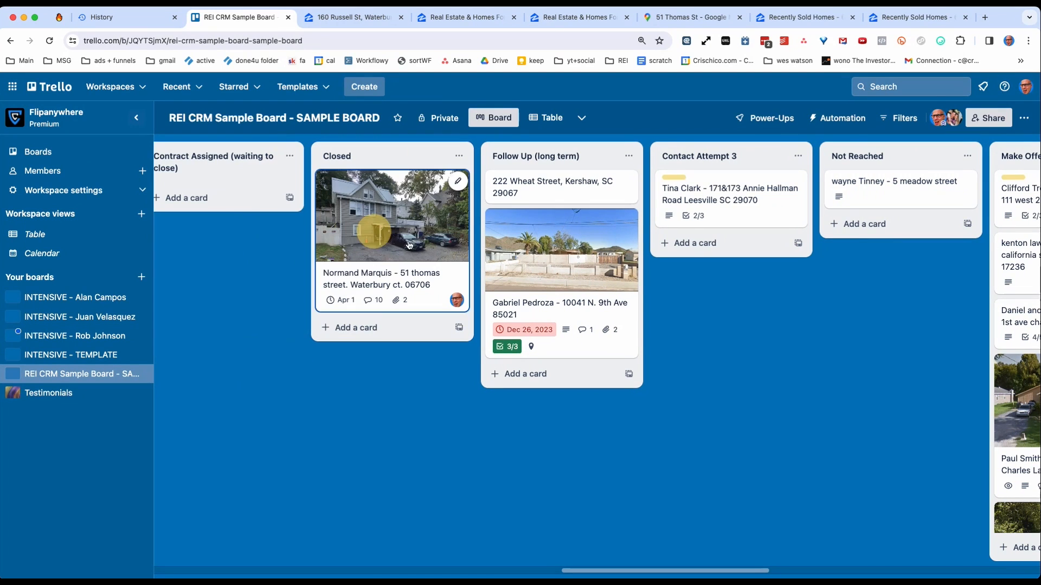
{"action": "left_click_drag", "start_coordinate": [576, 569], "coordinate": [65, 557]}
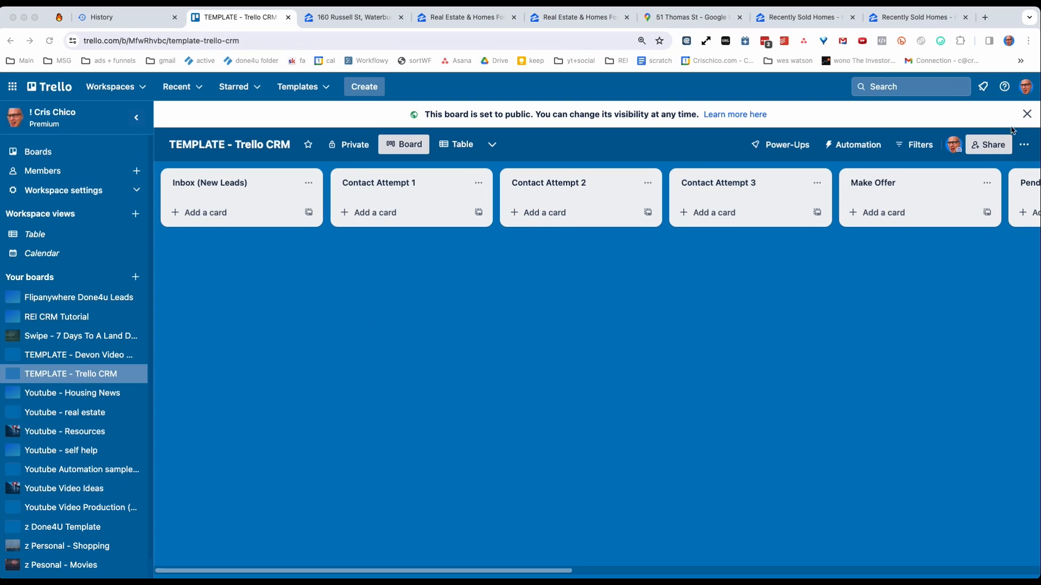
Dismiss the visibility notice on the TEMPLATE - Trello CRM board, review its lists, and return to the REI CRM Sample Board.
{"action": "left_click", "coordinate": [1027, 113]}
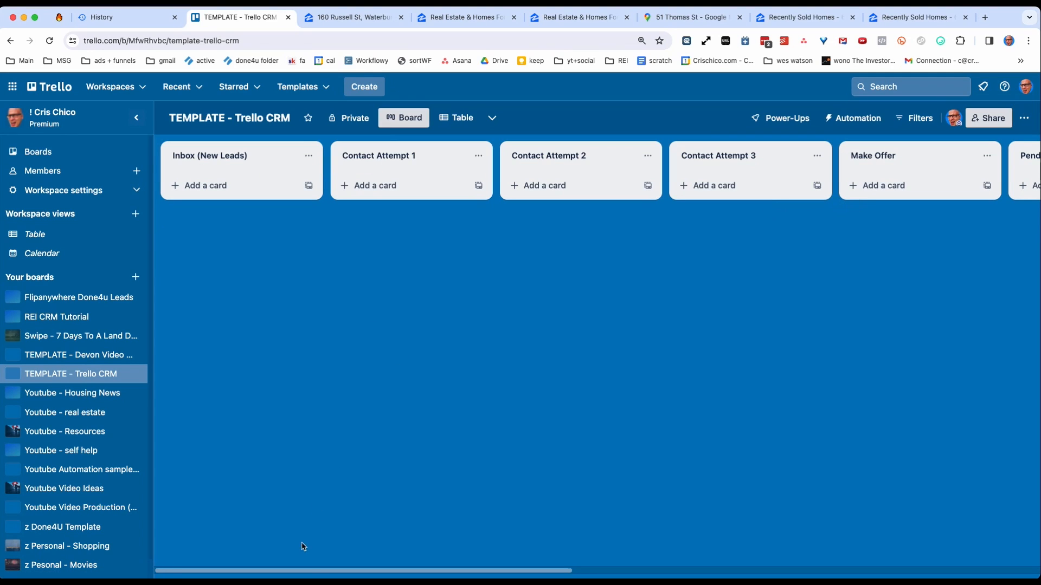
{"action": "mouse_move", "coordinate": [313, 574]}
{"action": "left_mouse_down"}
{"action": "mouse_move", "coordinate": [785, 539]}
{"action": "mouse_move", "coordinate": [548, 566]}
{"action": "mouse_move", "coordinate": [312, 573]}
{"action": "left_mouse_up"}
{"action": "left_click", "coordinate": [10, 41]}
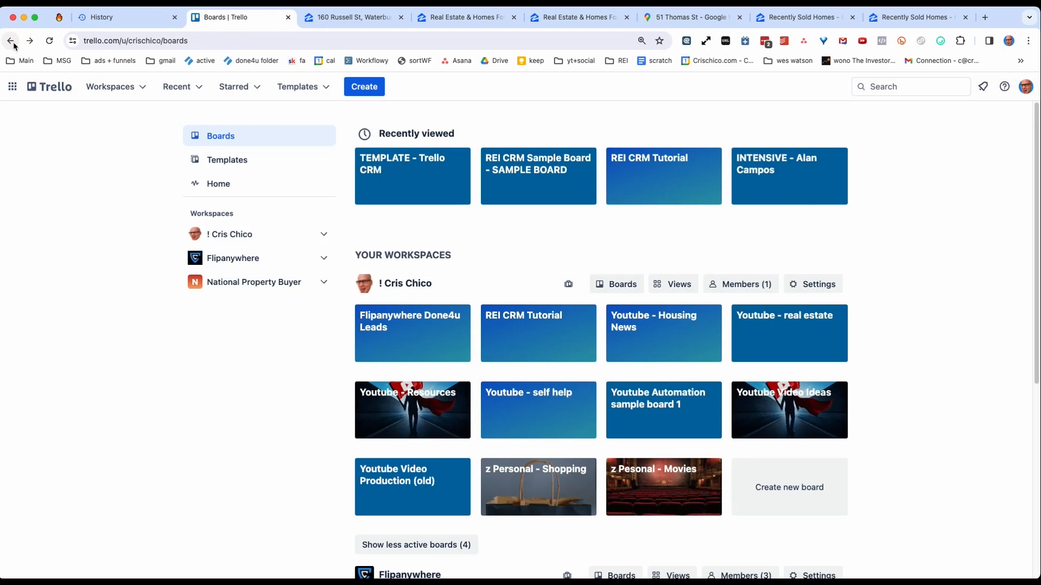
{"action": "left_click", "coordinate": [11, 42]}
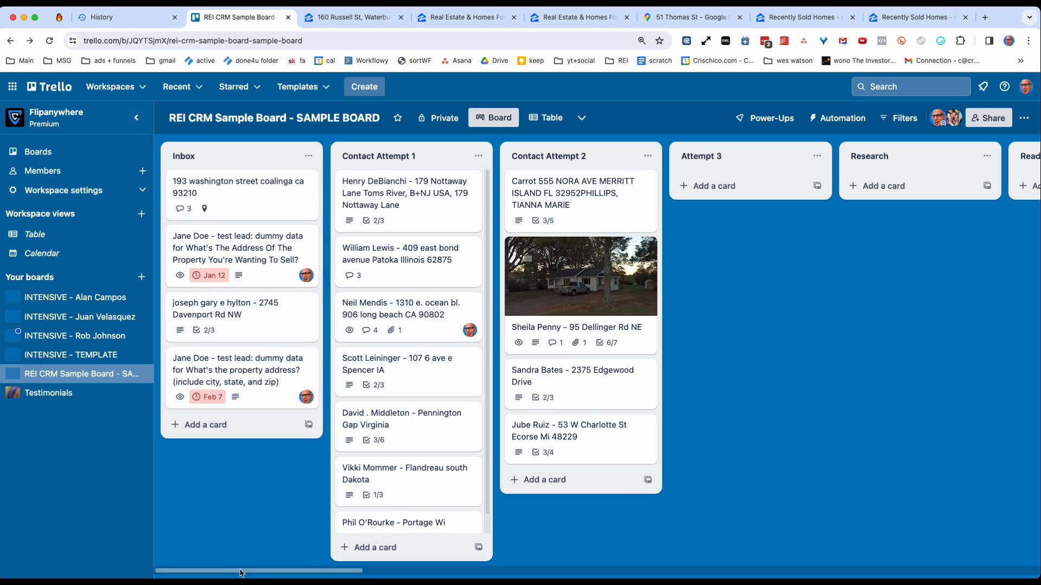
{"action": "left_click_drag", "start_coordinate": [222, 570], "coordinate": [130, 564]}
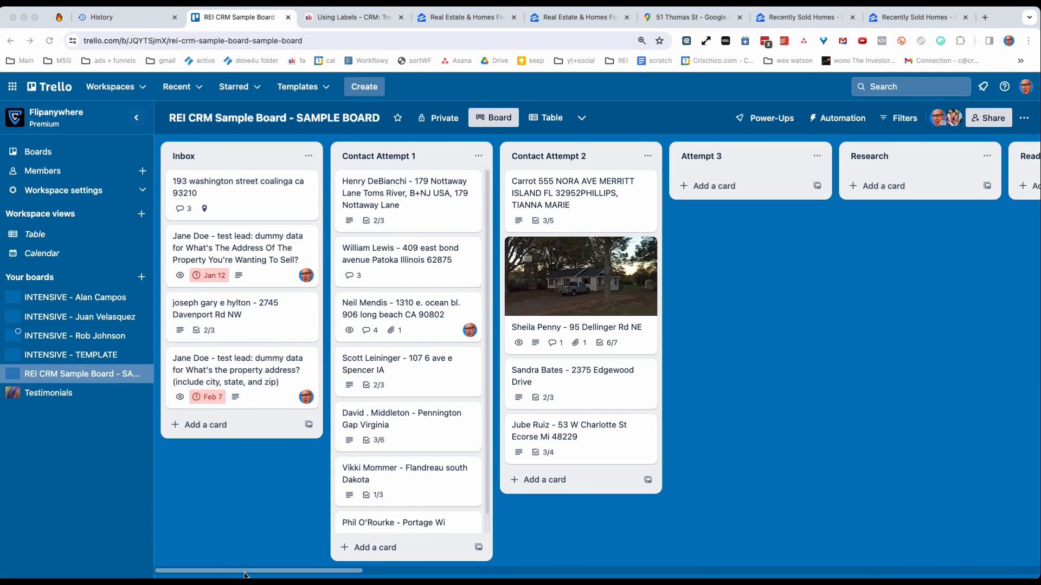
Examine the labels defined for the REI CRM Sample Board and close the label list.
{"action": "left_click_drag", "start_coordinate": [293, 570], "coordinate": [458, 570]}
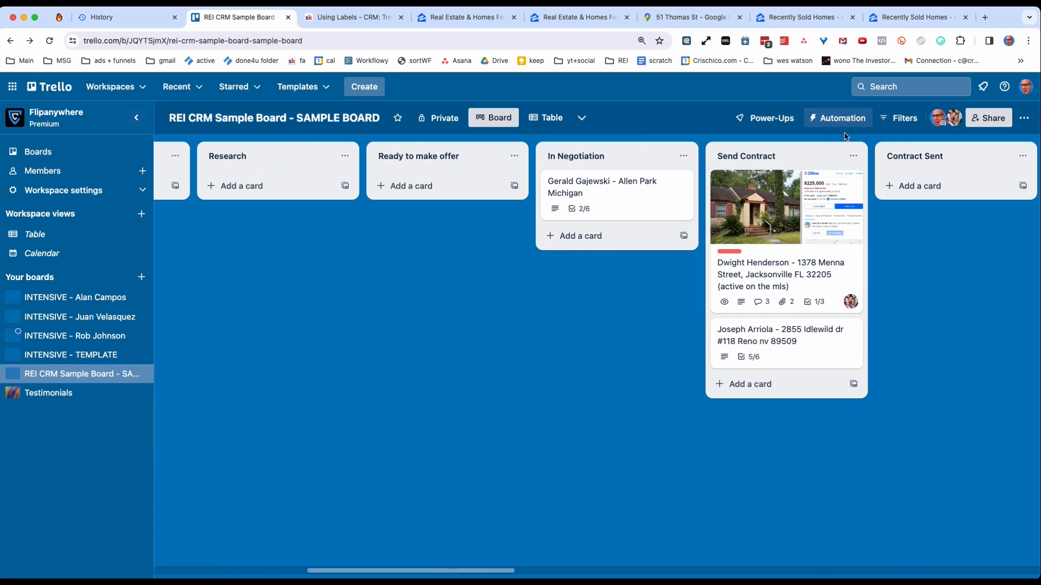
{"action": "left_click", "coordinate": [1023, 118]}
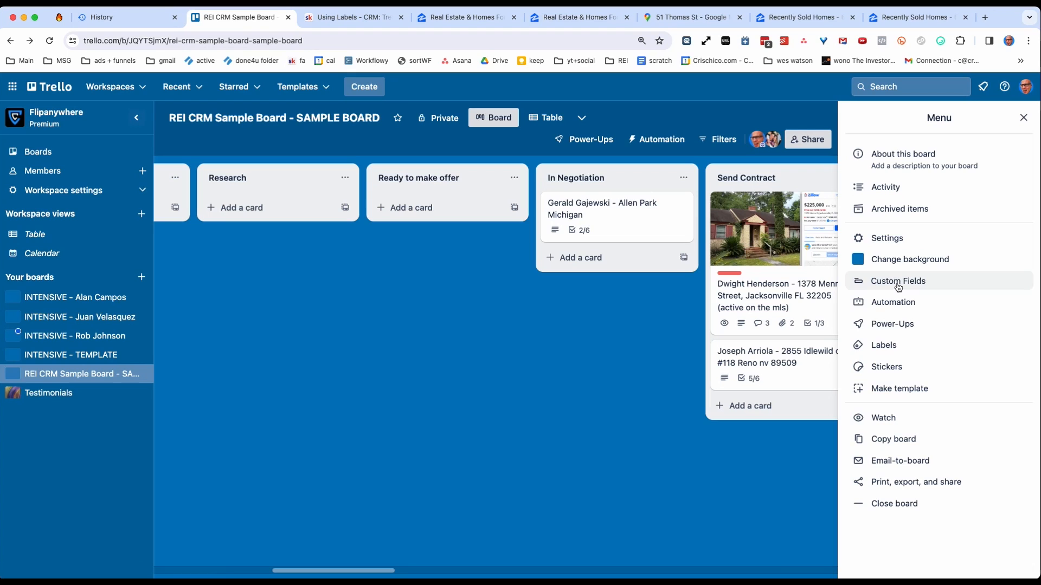
{"action": "left_click", "coordinate": [888, 345]}
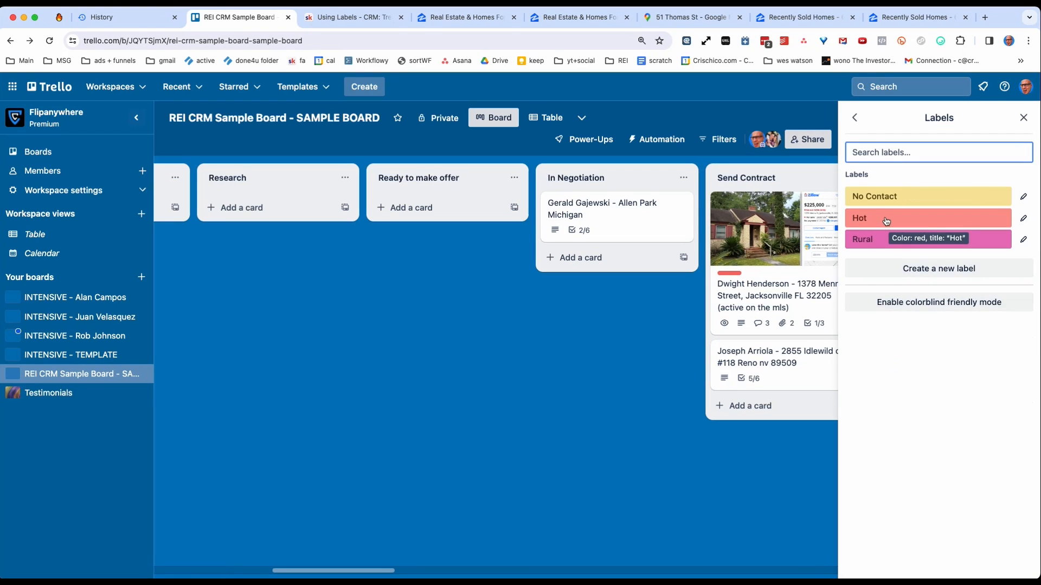
{"action": "left_click", "coordinate": [424, 345]}
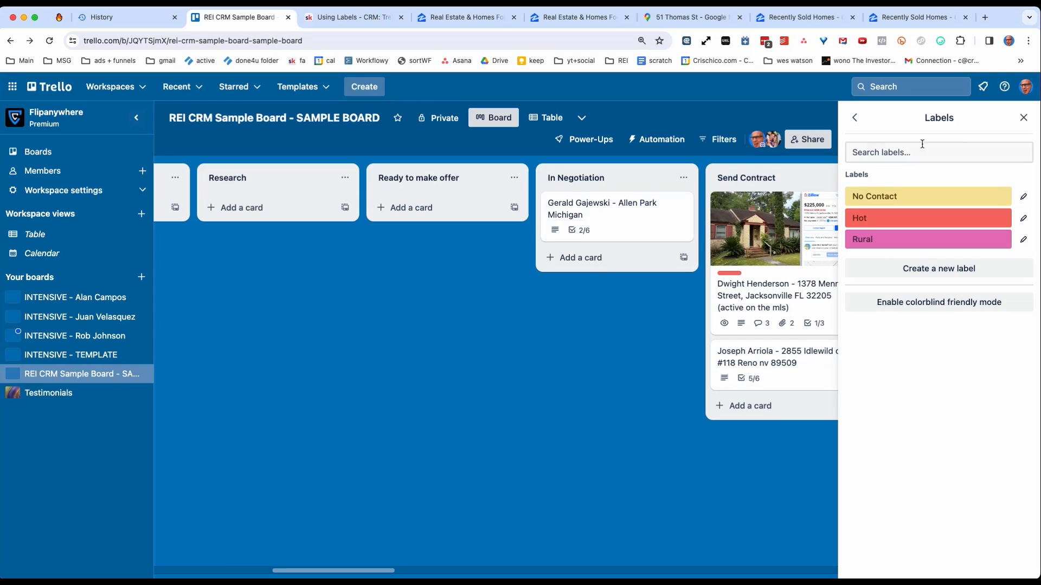
{"action": "left_click", "coordinate": [1023, 118]}
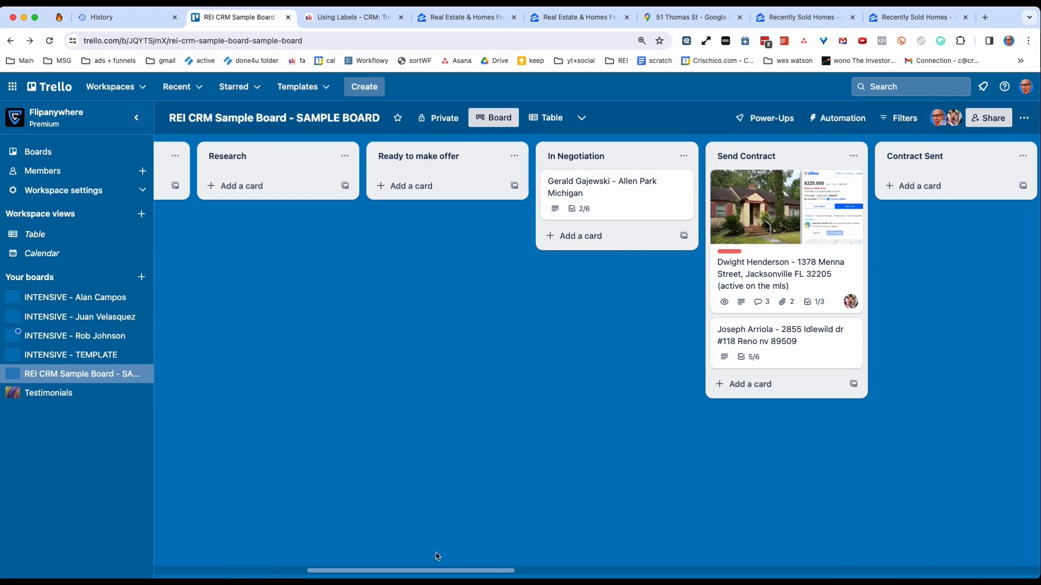
Apply the red Hot label to the Coalinga lead card in the Inbox list.
{"action": "left_click_drag", "start_coordinate": [438, 571], "coordinate": [275, 570]}
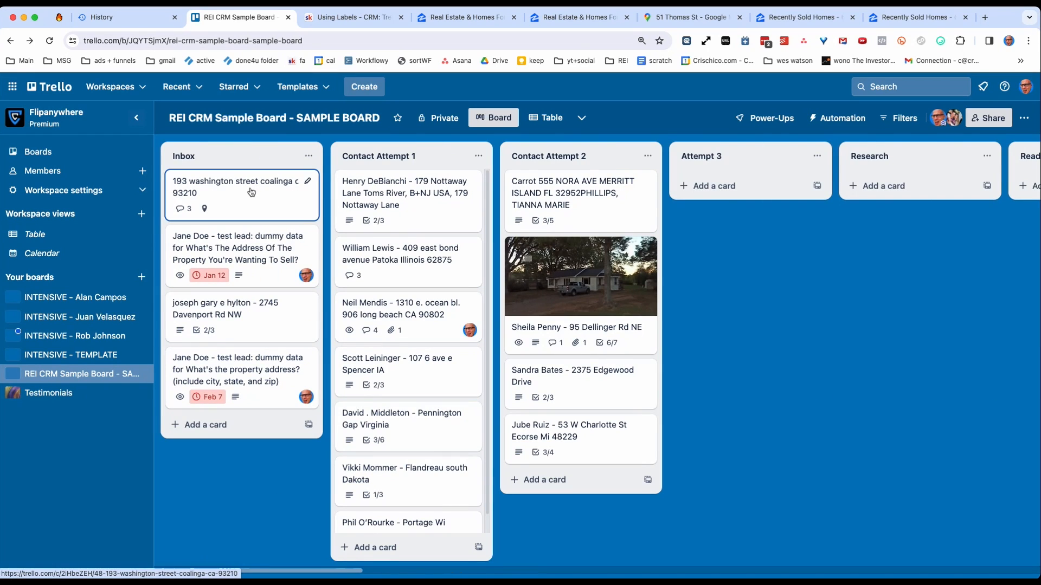
{"action": "key", "text": "l"}
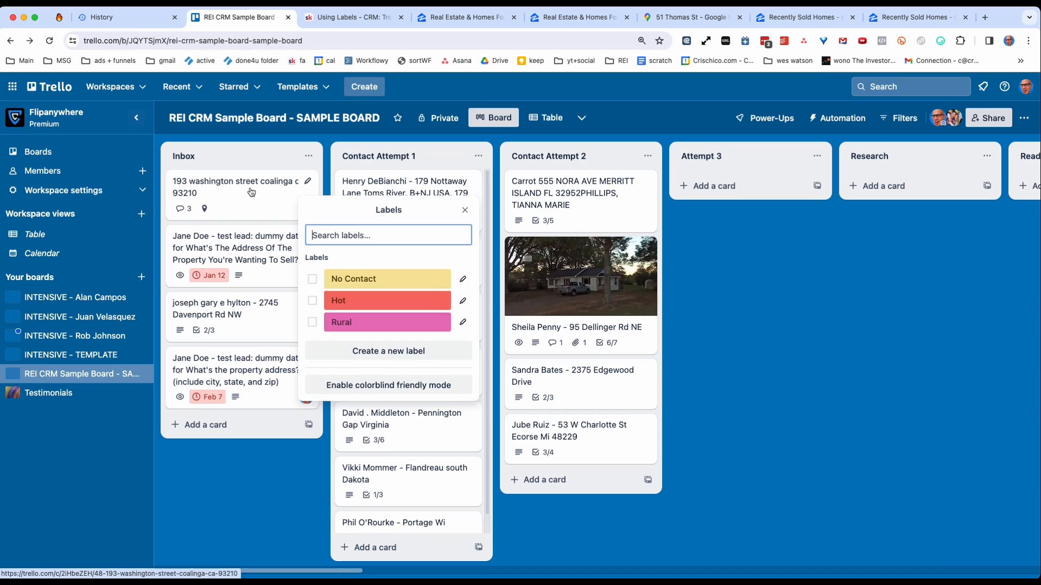
{"action": "left_click", "coordinate": [351, 300]}
{"action": "left_click", "coordinate": [258, 508]}
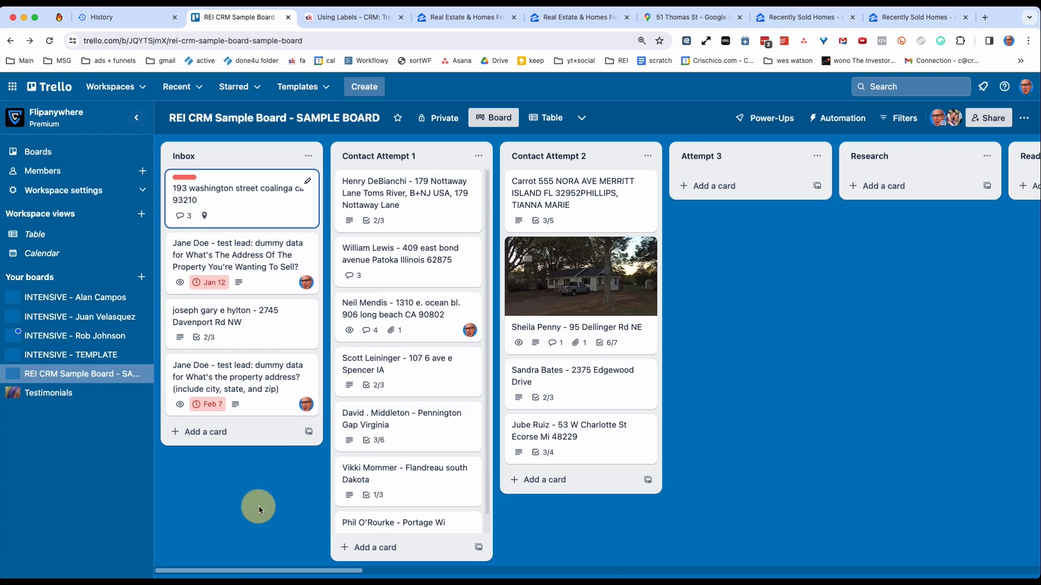
Filter the board to cards labelled Hot, review the matching leads across the lists, and clear the filter.
{"action": "left_click", "coordinate": [893, 122]}
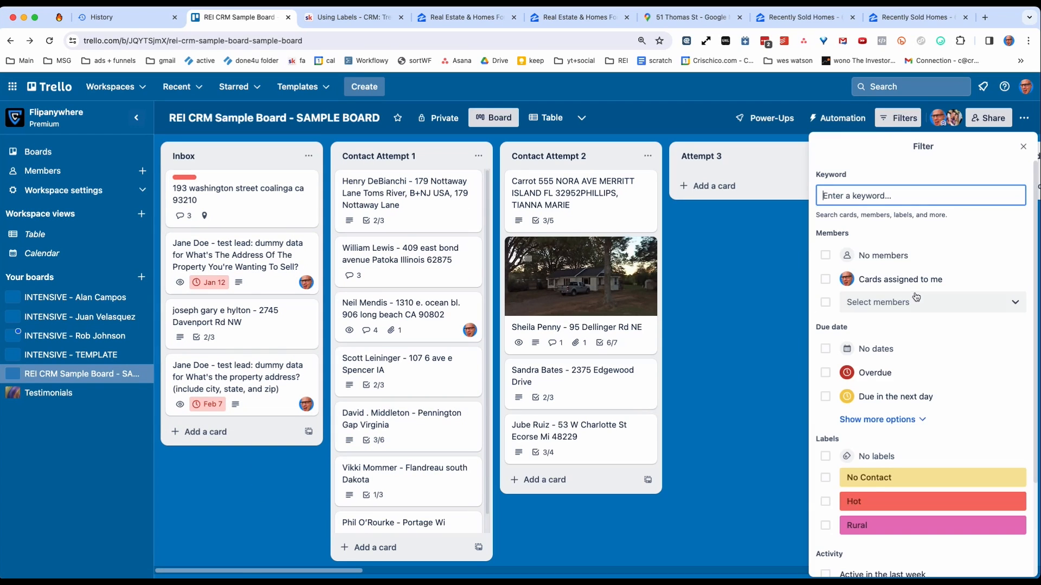
{"action": "left_click", "coordinate": [869, 510]}
{"action": "left_click", "coordinate": [741, 441]}
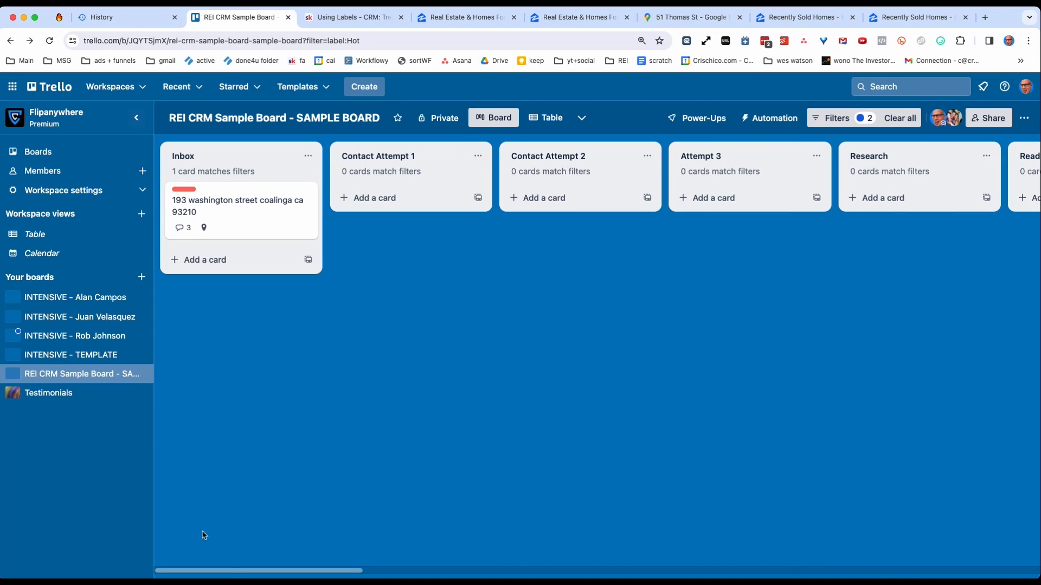
{"action": "left_click_drag", "start_coordinate": [231, 571], "coordinate": [185, 571]}
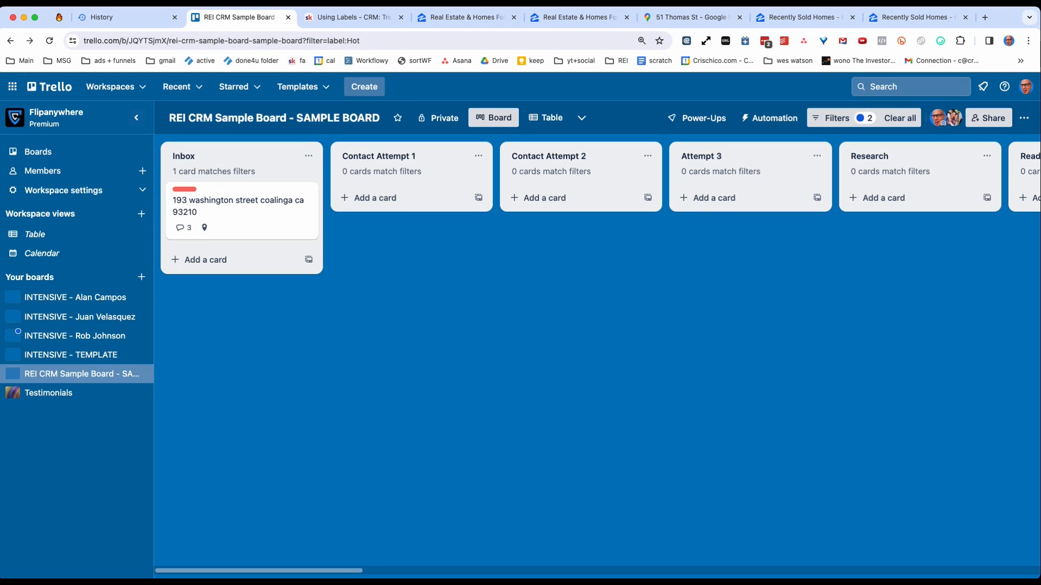
{"action": "left_click", "coordinate": [900, 118]}
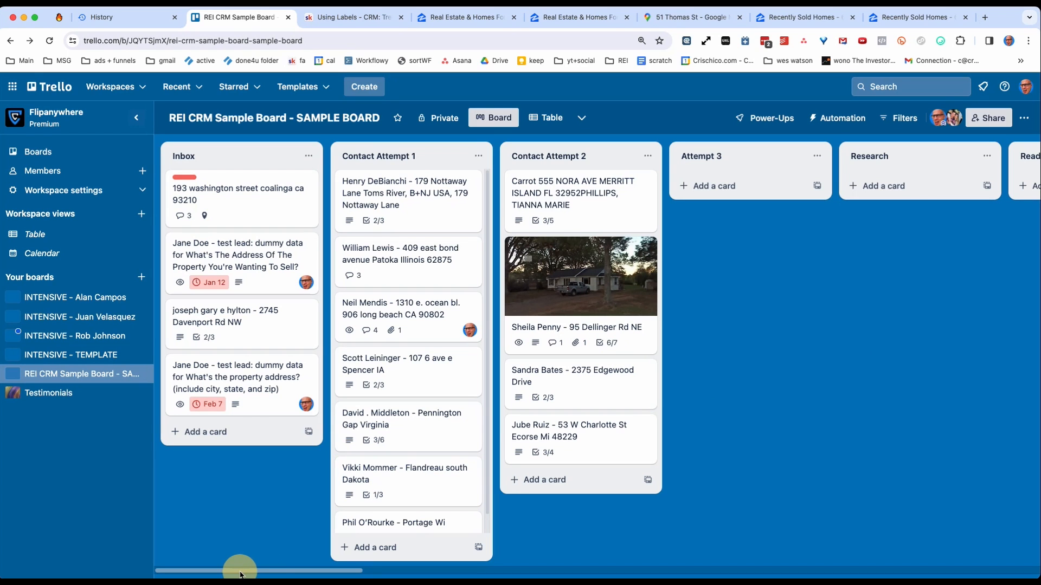
Review the board's pipeline lists in order, from Inbox through Closed and Follow Up (long term) to Dead (month).
{"action": "left_click_drag", "start_coordinate": [241, 573], "coordinate": [216, 561]}
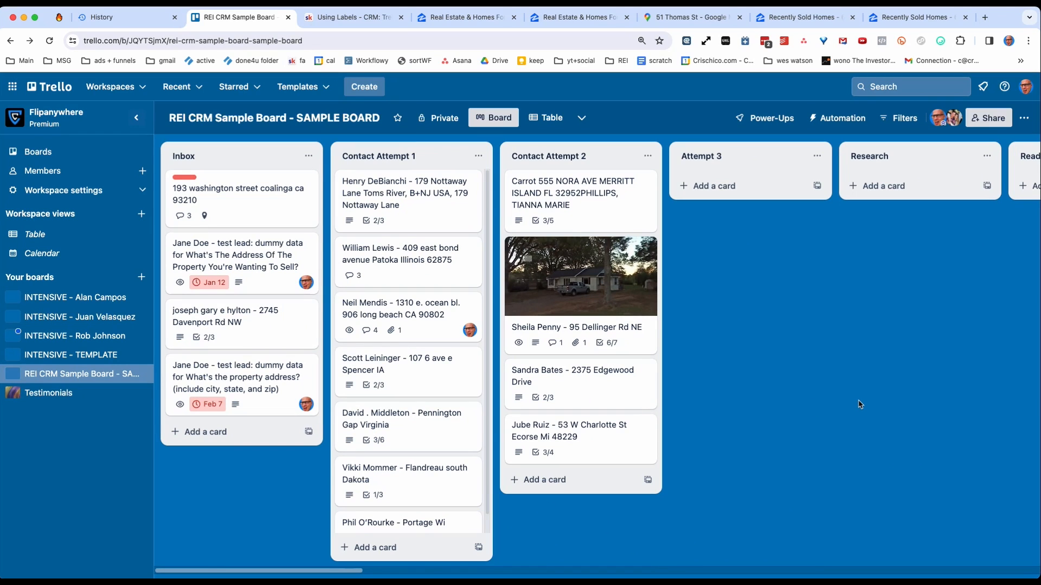
{"action": "scroll", "coordinate": [859, 404], "scroll_direction": "right", "scroll_amount": 3}
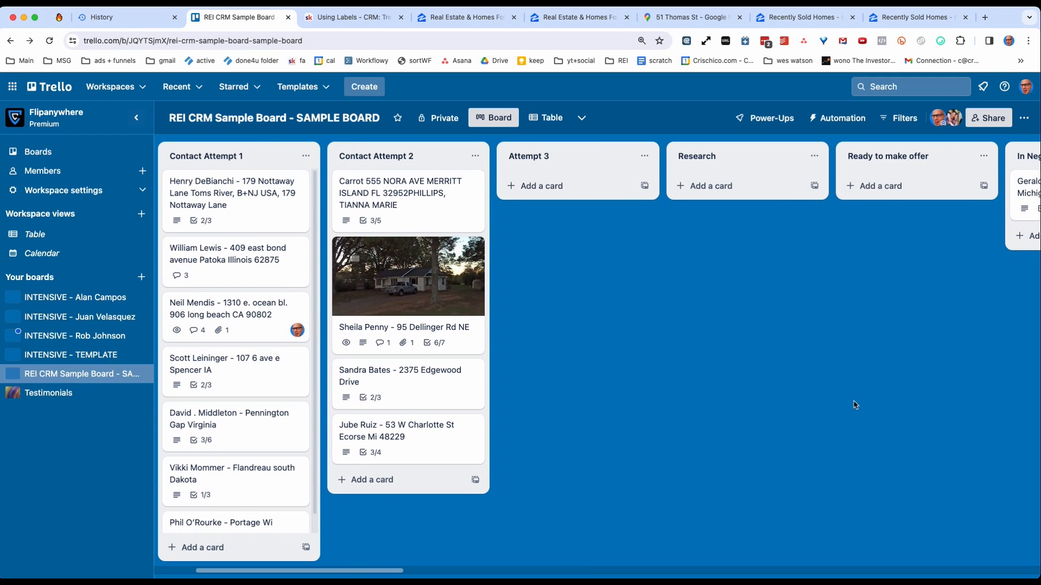
{"action": "scroll", "coordinate": [732, 361], "scroll_direction": "right", "scroll_amount": 15}
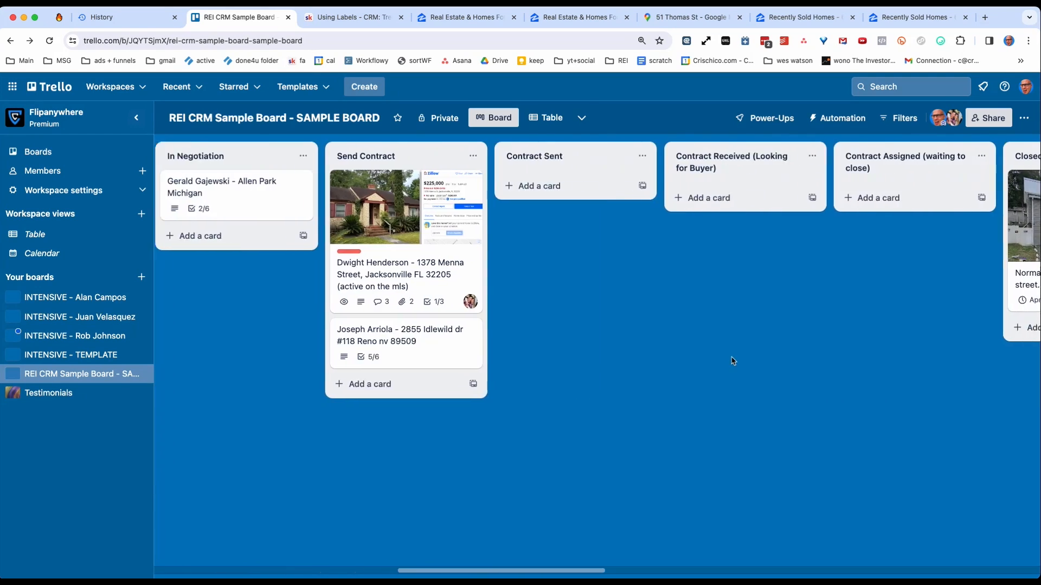
{"action": "scroll", "coordinate": [729, 360], "scroll_direction": "right", "scroll_amount": 10}
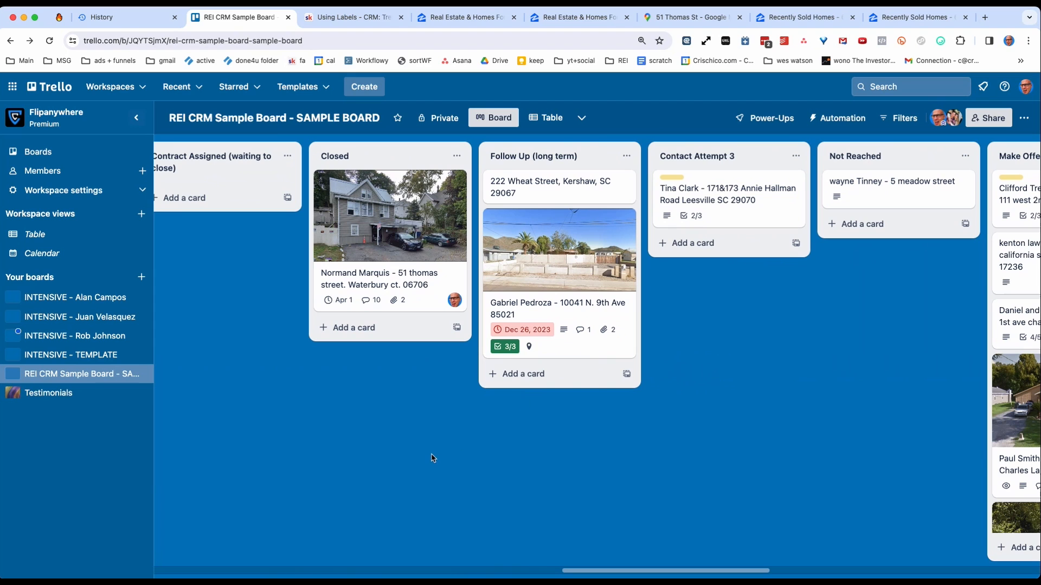
{"action": "scroll", "coordinate": [434, 458], "scroll_direction": "right", "scroll_amount": 13}
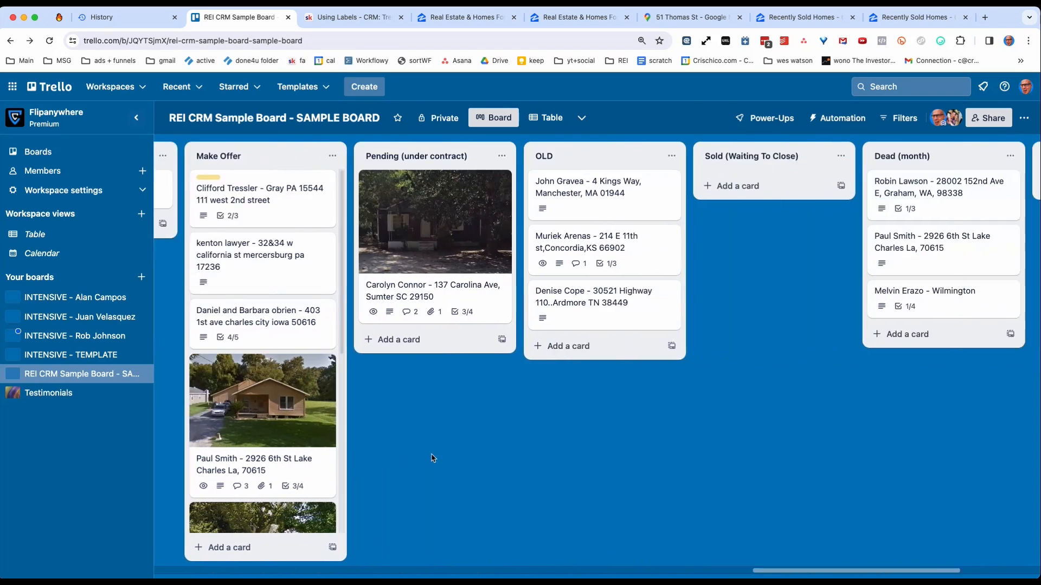
{"action": "scroll", "coordinate": [433, 458], "scroll_direction": "right", "scroll_amount": 2}
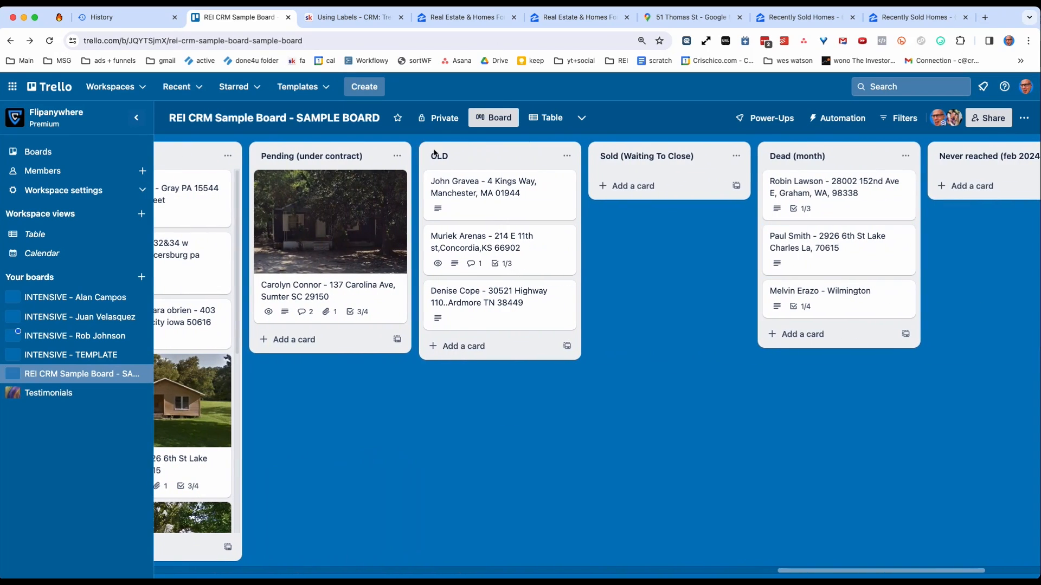